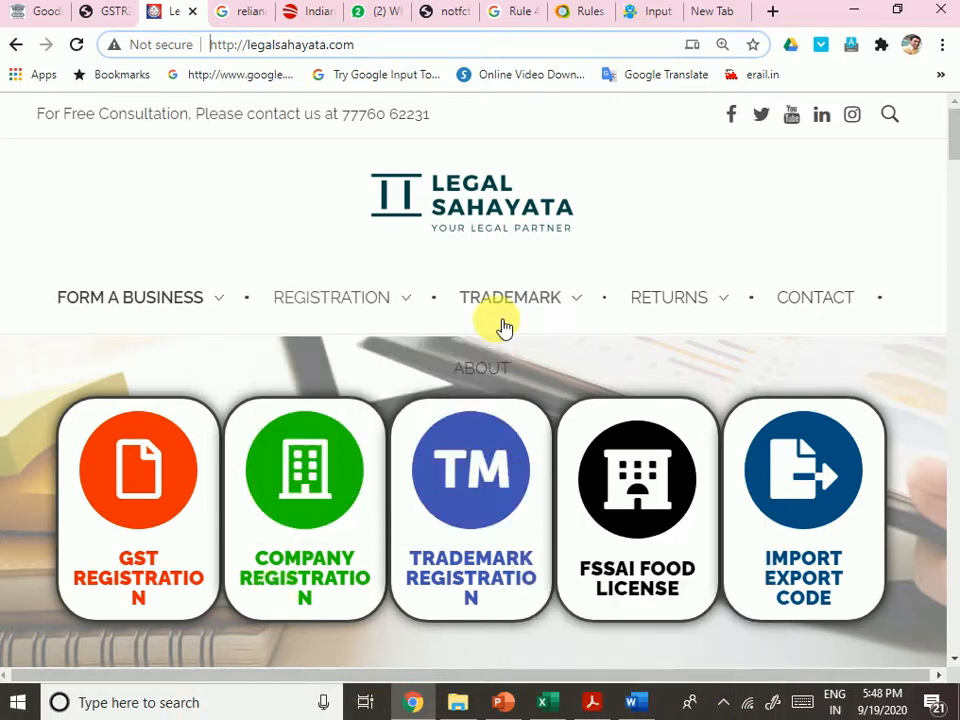
# Look over the service tiles on the Legal Sahayata home page and the Agarwal Consultants slide in PowerPoint.
pyautogui.moveTo(504, 327)
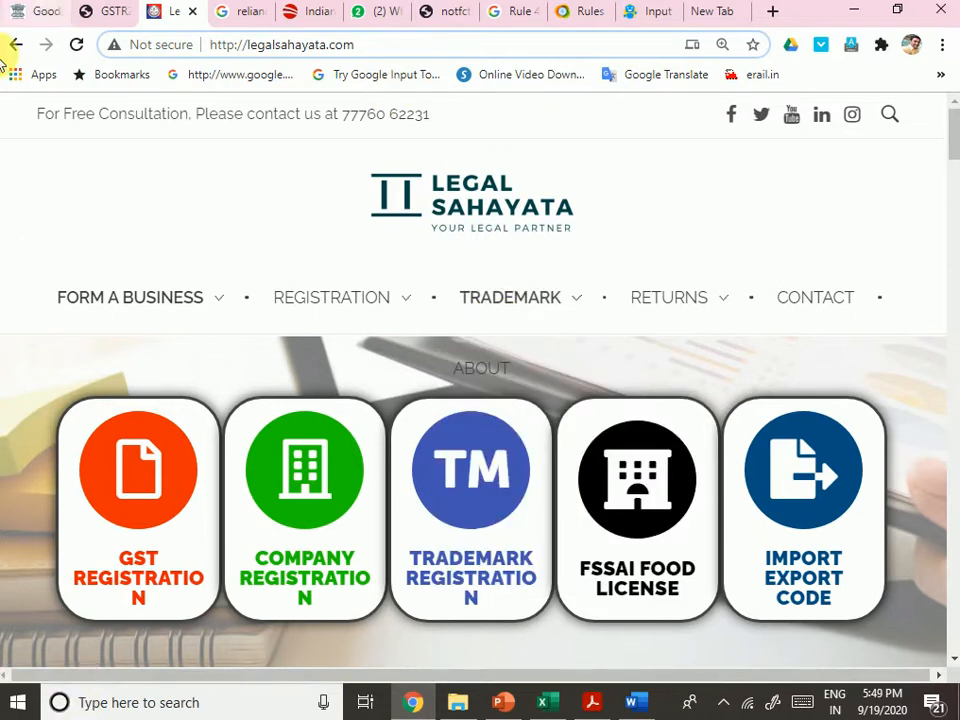
pyautogui.moveTo(332, 290)
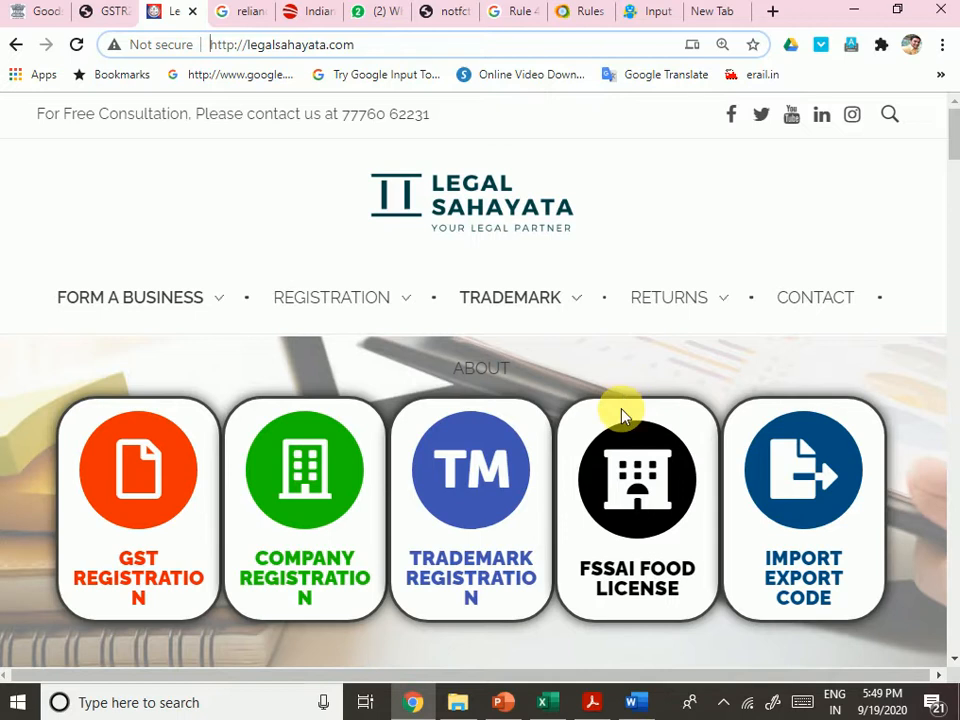
pyautogui.scroll(-2, 595, 413)
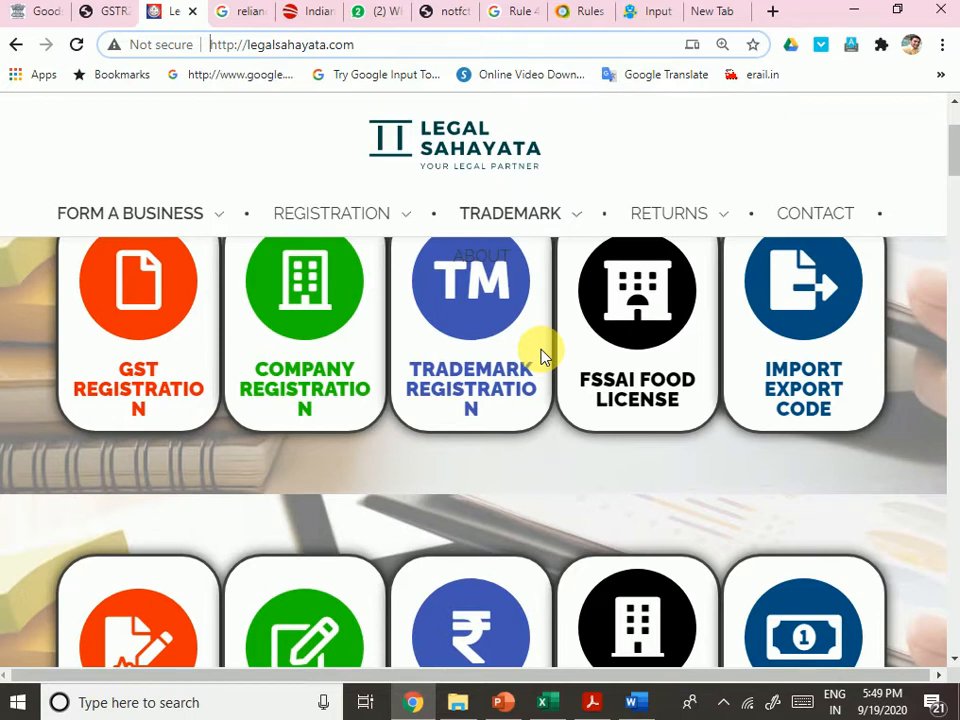
pyautogui.scroll(-3, 540, 355)
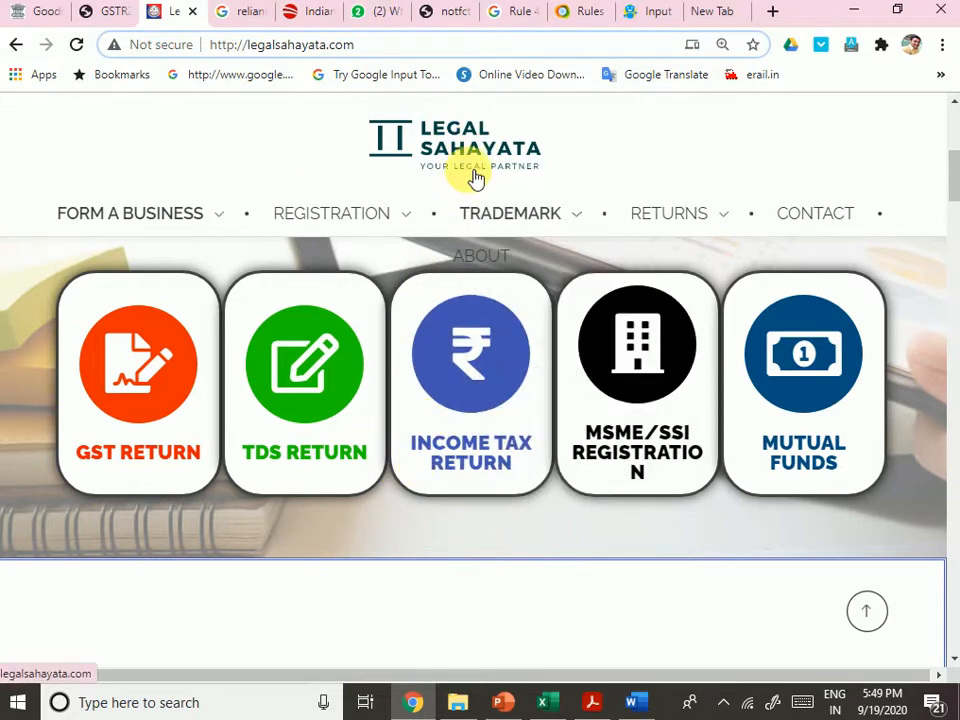
pyautogui.click(504, 703)
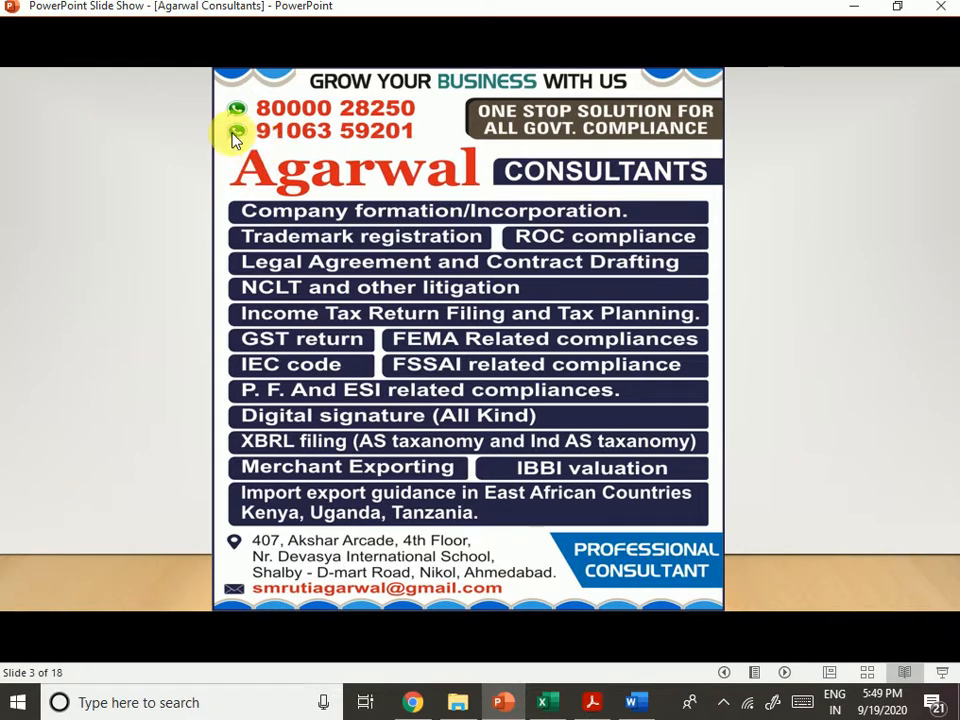
pyautogui.click(424, 700)
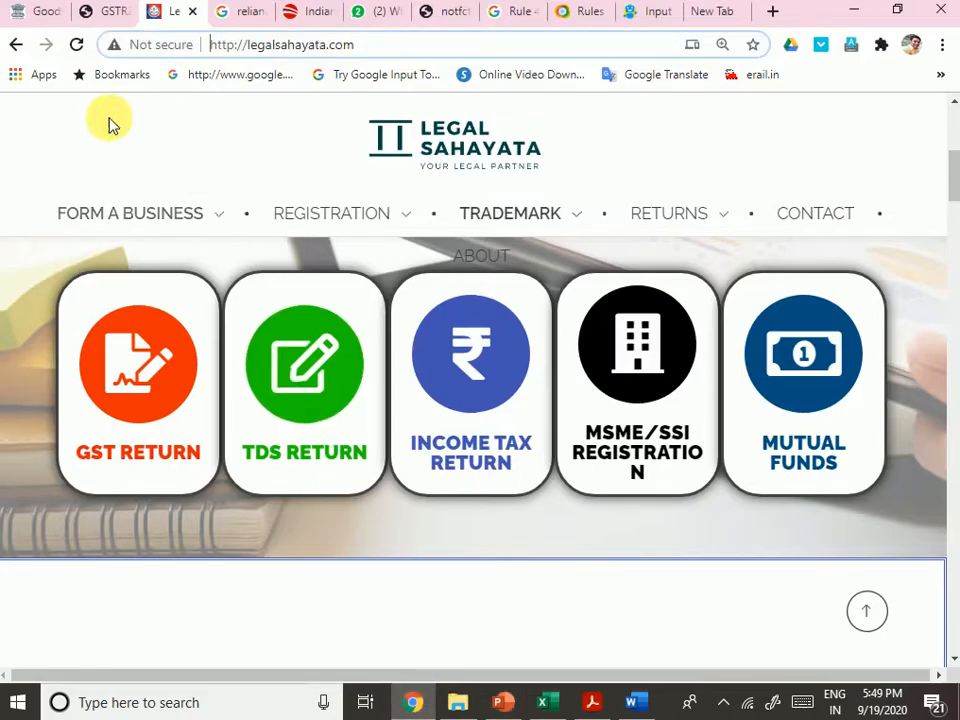
# Switch to the GST portal in Chrome and open the Returns Dashboard.
pyautogui.click(28, 14)
pyautogui.scroll(5, 572, 520)
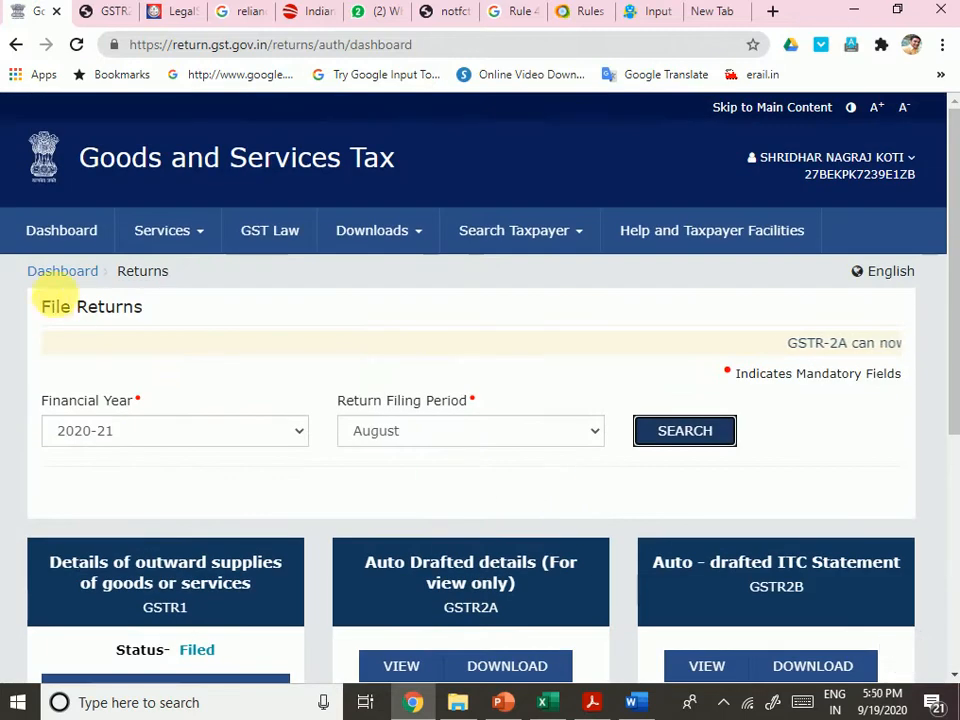
pyautogui.click(156, 242)
pyautogui.moveTo(197, 285)
pyautogui.moveTo(279, 289)
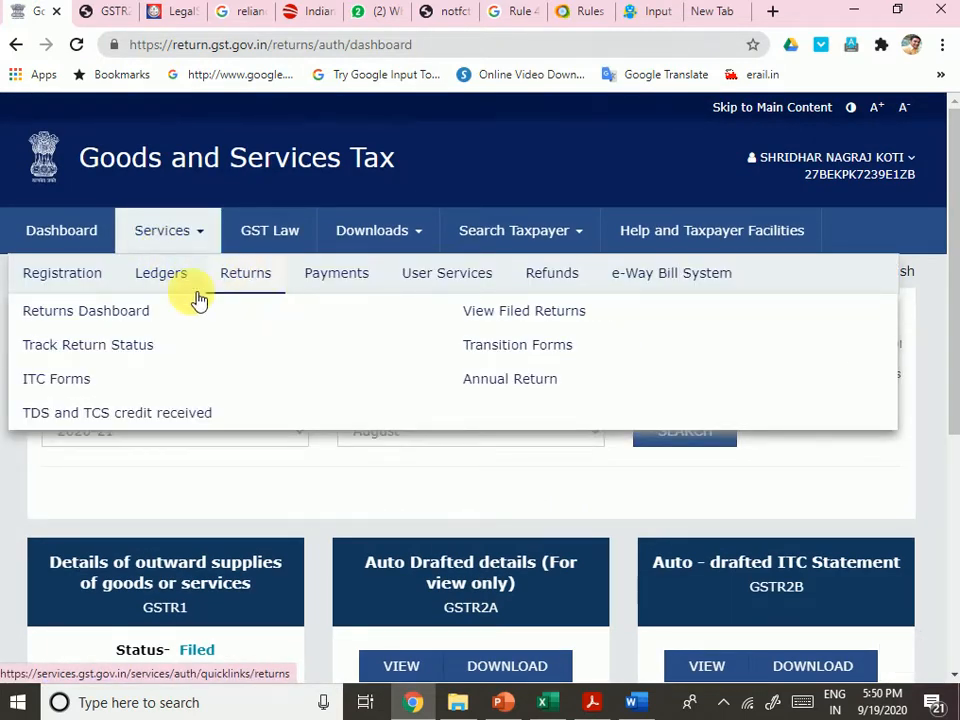
pyautogui.click(107, 310)
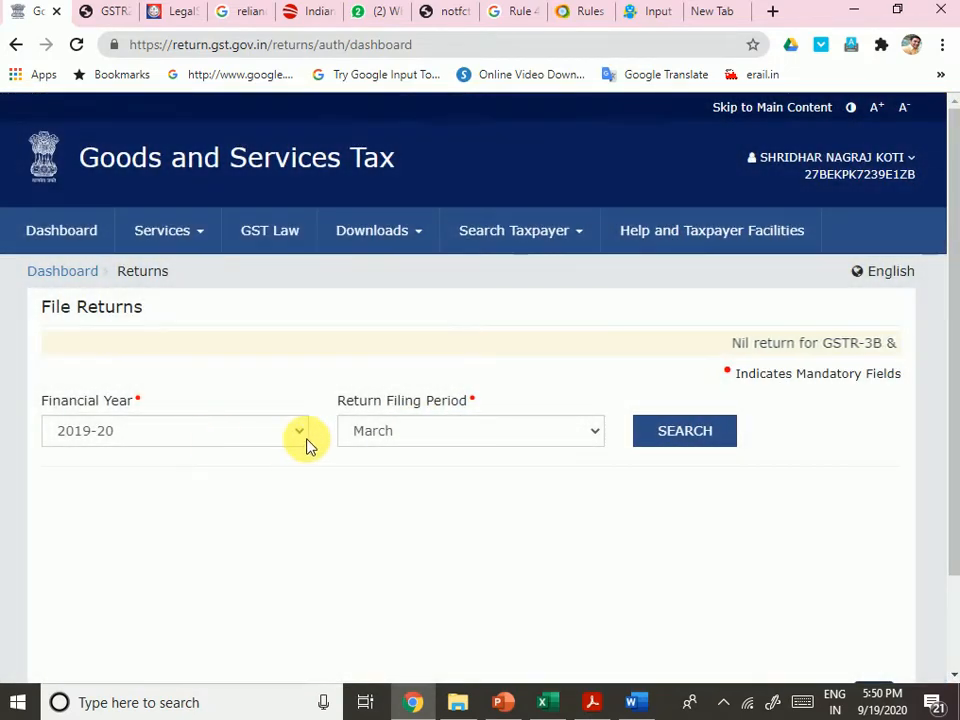
# Search for returns of financial year 2020-21 with August as the filing period.
pyautogui.click(300, 441)
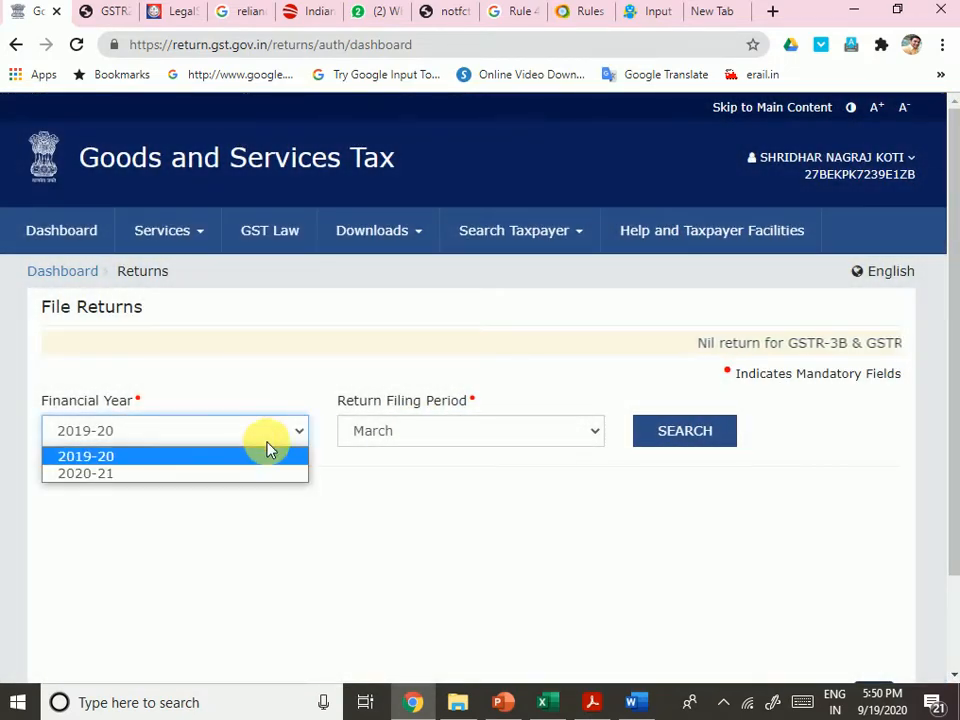
pyautogui.click(167, 478)
pyautogui.click(443, 441)
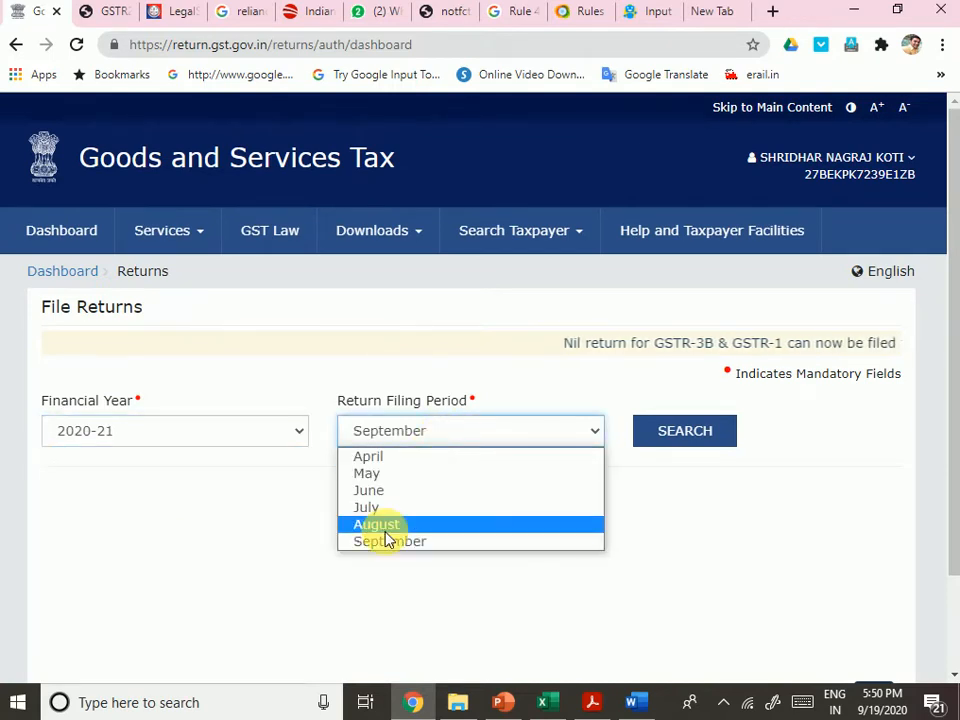
pyautogui.click(386, 530)
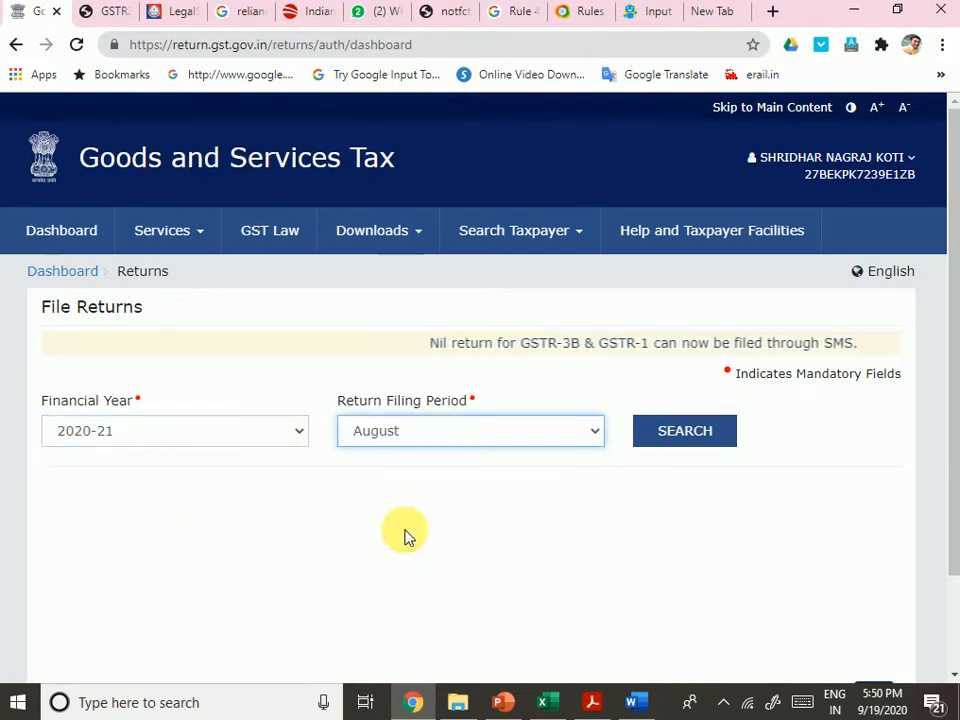
pyautogui.click(682, 427)
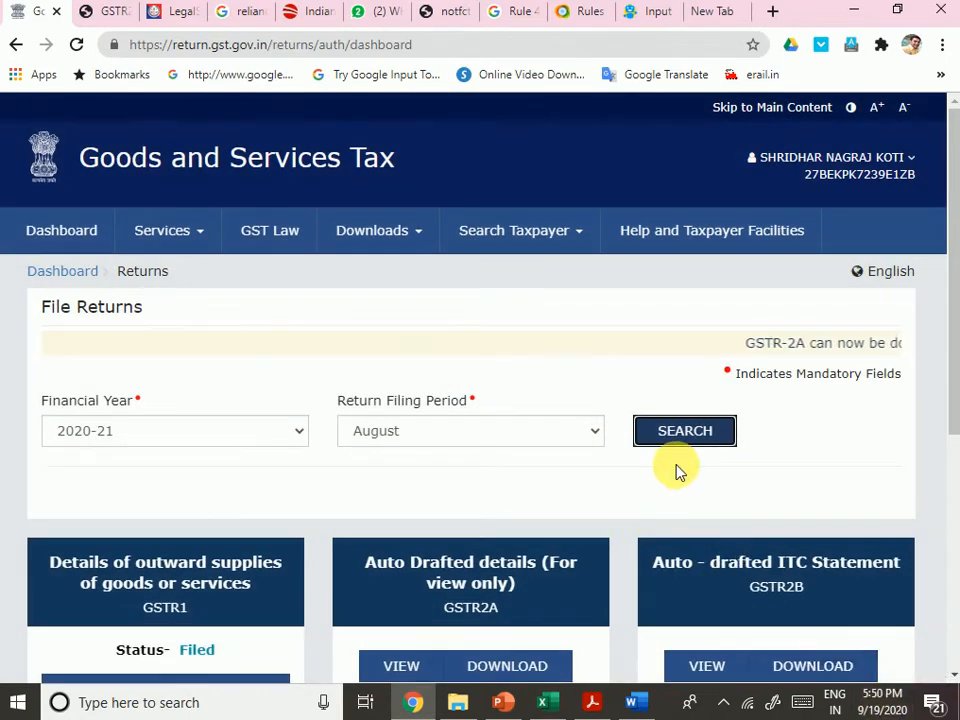
# Start preparing the GSTR3B monthly return online.
pyautogui.scroll(-3, 677, 471)
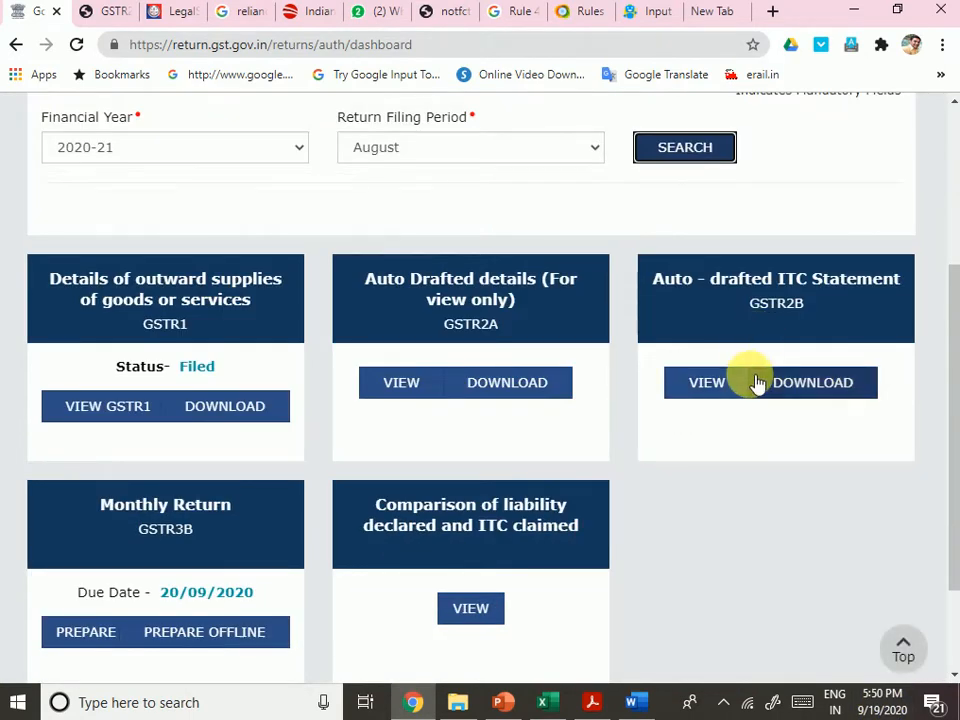
pyautogui.scroll(-2, 317, 506)
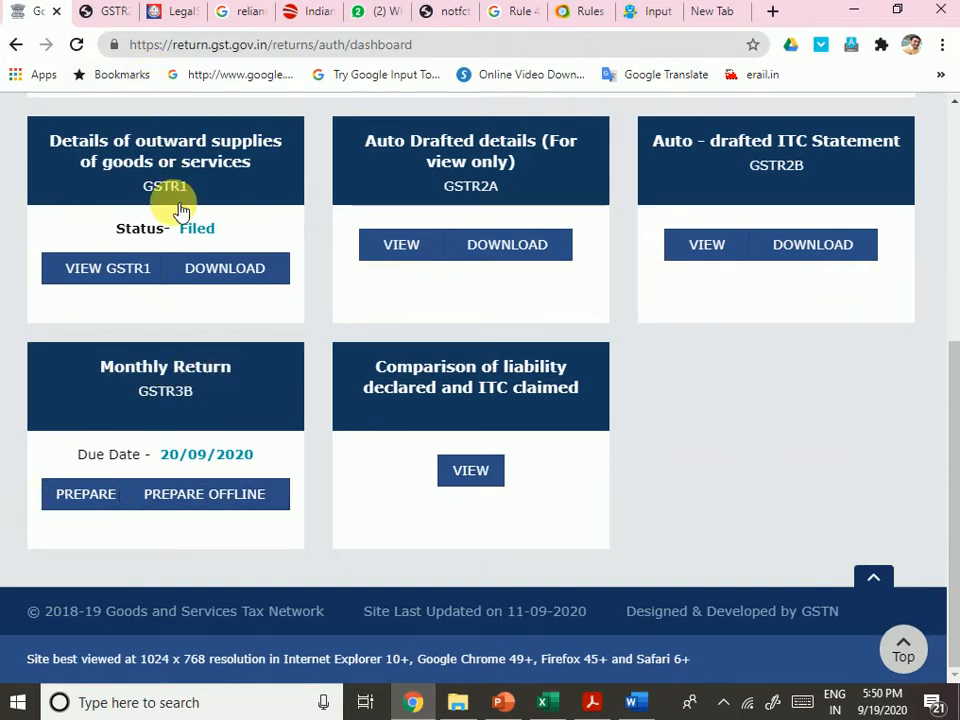
pyautogui.click(107, 496)
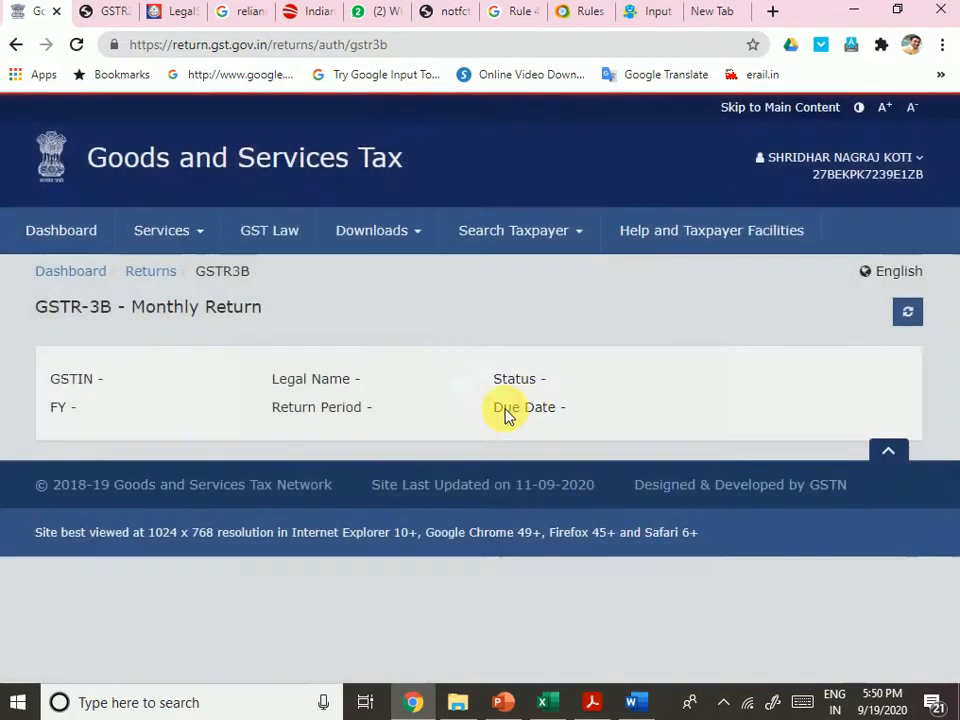
# Review the GSTR-3B questions A to G with their existing answers and continue to the return's table tiles.
pyautogui.scroll(-3, 576, 456)
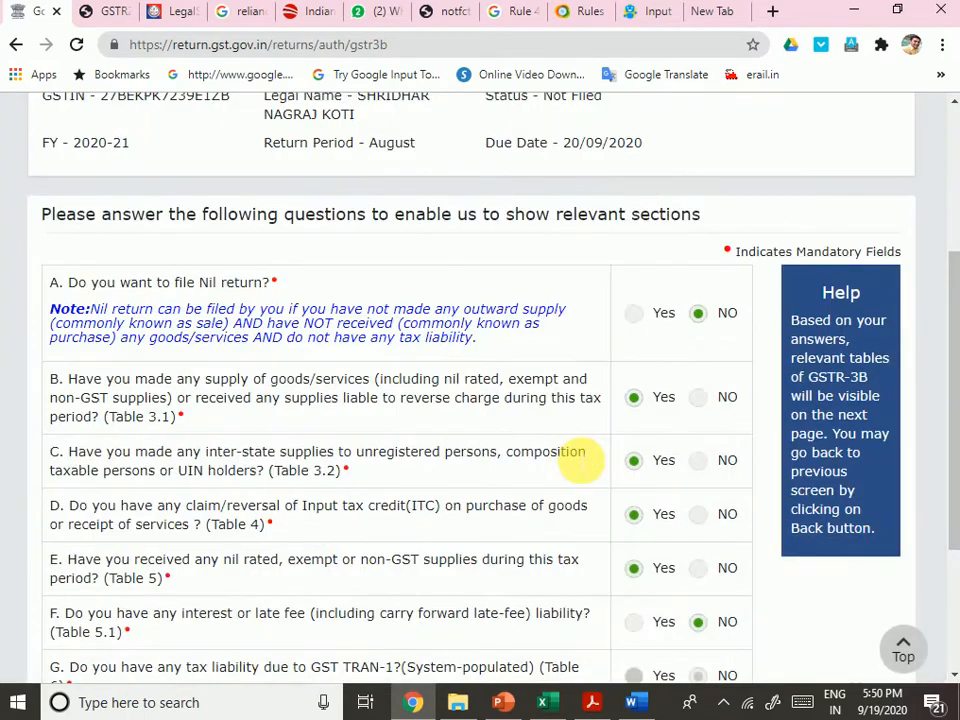
pyautogui.scroll(2, 582, 461)
pyautogui.scroll(-3, 579, 461)
pyautogui.scroll(2, 575, 461)
pyautogui.scroll(-2, 576, 461)
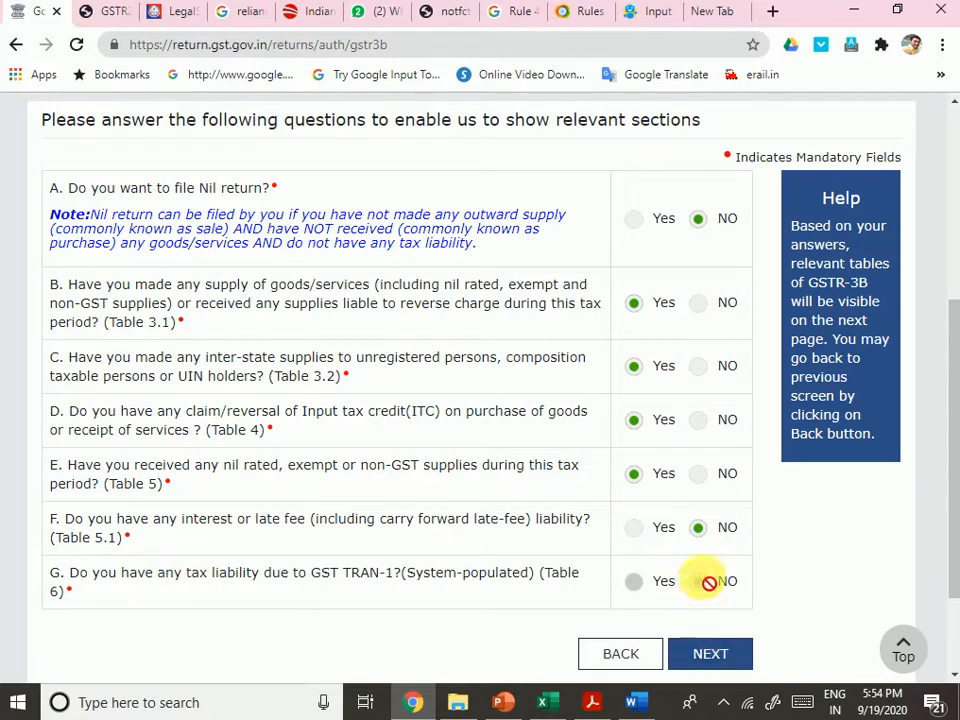
pyautogui.click(724, 656)
# Examine the GSTR-3B tiles for outward supplies, inter-state supplies, eligible ITC, exempt inward supplies and TDS/TCS credit.
pyautogui.scroll(-5, 660, 487)
pyautogui.scroll(5, 658, 486)
pyautogui.scroll(-1, 652, 484)
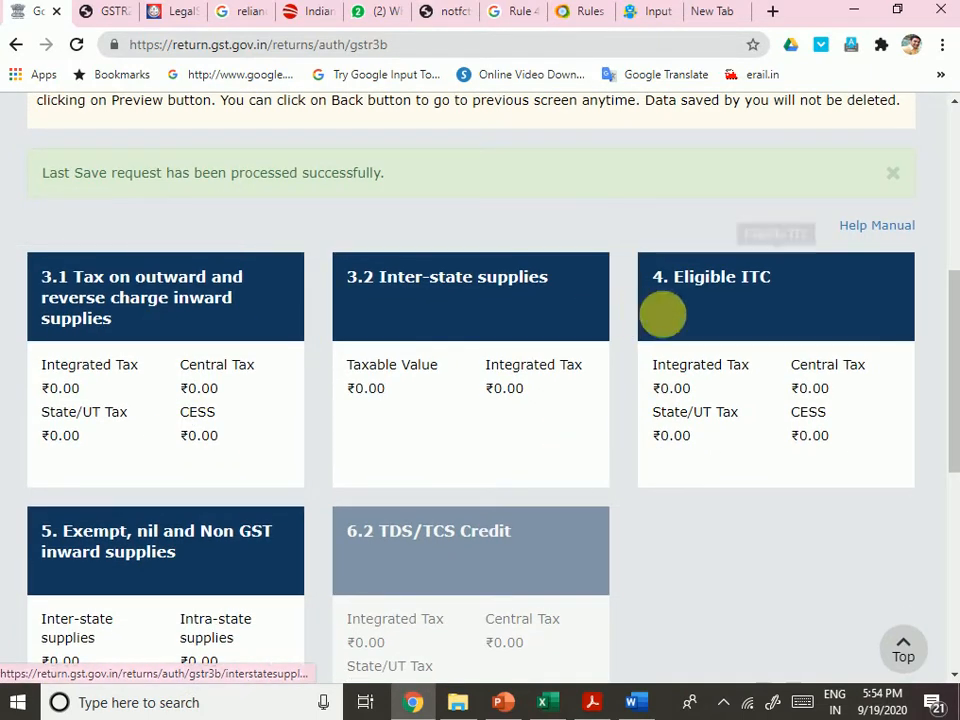
pyautogui.scroll(-3, 408, 573)
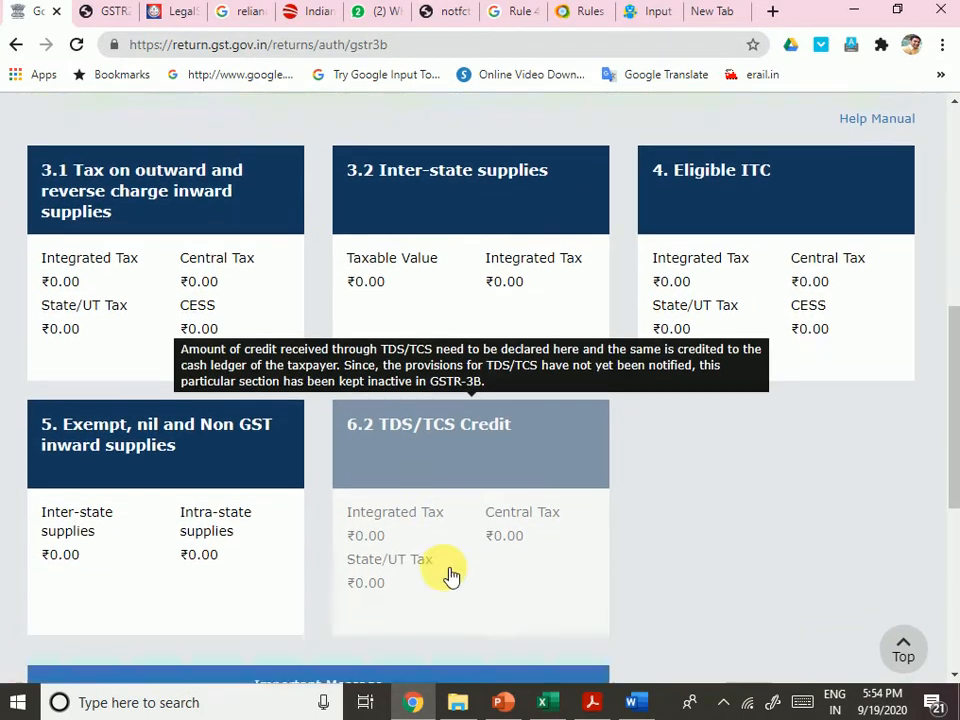
pyautogui.scroll(2, 313, 287)
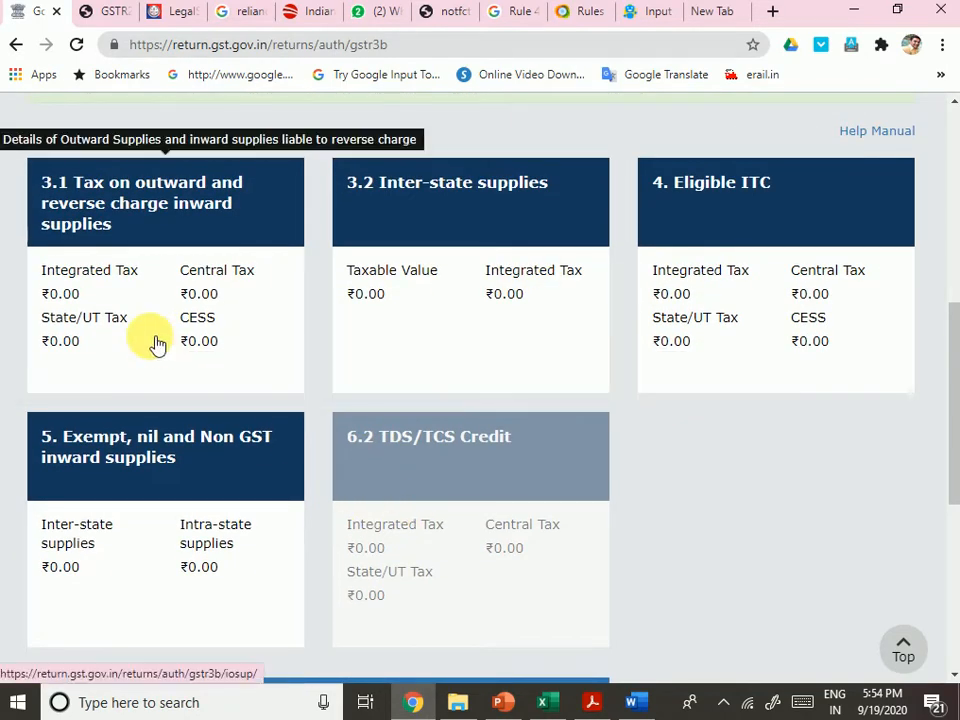
pyautogui.scroll(2, 180, 365)
pyautogui.scroll(-1, 183, 378)
pyautogui.scroll(-1, 183, 378)
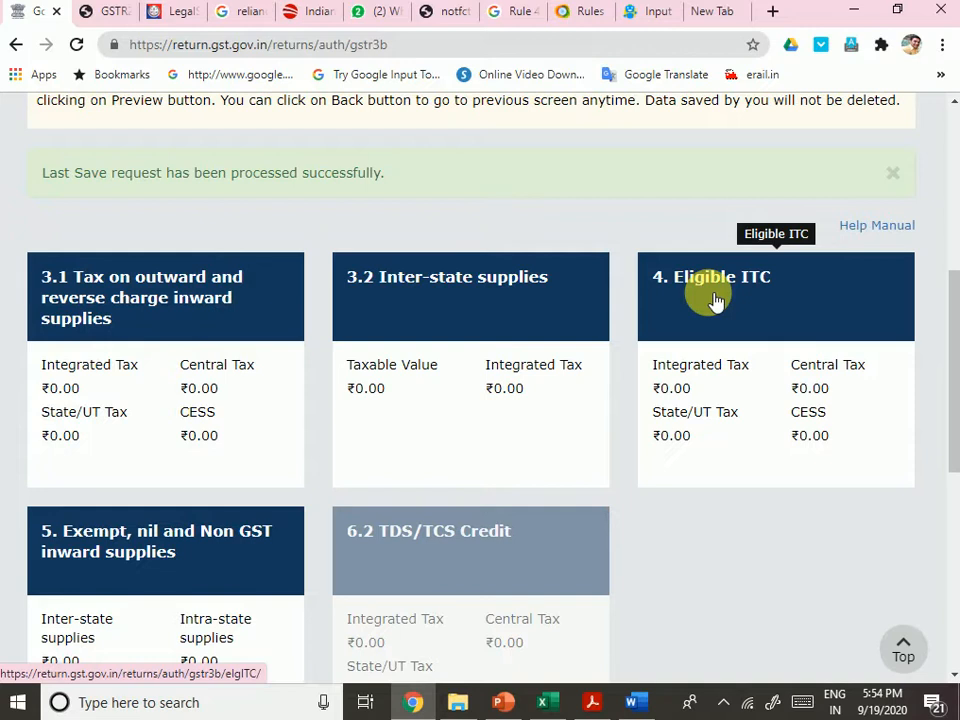
# Open section 3.1 Tax on outward and reverse charge inward supplies and point out table 3.1(a) in the IGST refund guidelines.
pyautogui.click(142, 365)
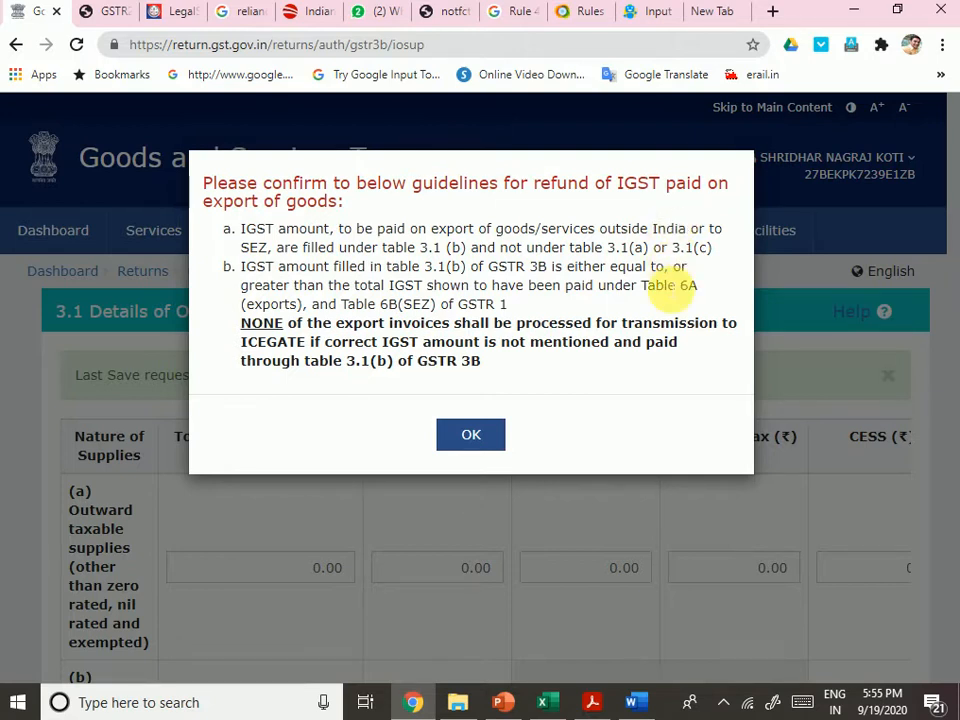
pyautogui.moveTo(607, 248); pyautogui.dragTo(645, 249)
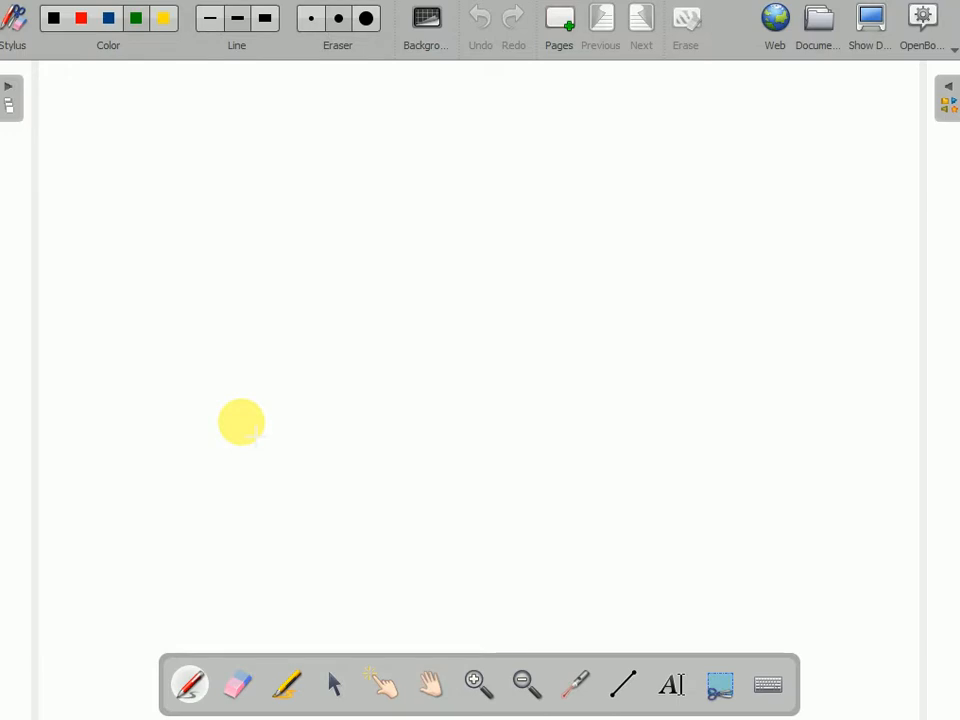
# On the OpenBoard whiteboard, handwrite "Zero rated", "Nil rated/Exempt" and "Non GST" in green, with dashes after the first and third.
pyautogui.moveTo(113, 157); pyautogui.dragTo(142, 224)
pyautogui.moveTo(155, 189)
pyautogui.mouseDown()
pyautogui.moveTo(199, 208)
pyautogui.moveTo(234, 180)
pyautogui.moveTo(333, 183)
pyautogui.moveTo(369, 167)
pyautogui.moveTo(424, 205)
pyautogui.mouseUp()
pyautogui.moveTo(110, 355)
pyautogui.mouseDown()
pyautogui.moveTo(113, 316)
pyautogui.moveTo(165, 317)
pyautogui.moveTo(186, 336)
pyautogui.moveTo(270, 298)
pyautogui.moveTo(313, 330)
pyautogui.moveTo(339, 317)
pyautogui.moveTo(381, 332)
pyautogui.moveTo(437, 320)
pyautogui.moveTo(469, 347)
pyautogui.moveTo(527, 321)
pyautogui.moveTo(583, 315)
pyautogui.moveTo(615, 287)
pyautogui.mouseUp()
pyautogui.moveTo(618, 240)
pyautogui.mouseDown()
pyautogui.moveTo(634, 279)
pyautogui.moveTo(660, 290)
pyautogui.mouseUp()
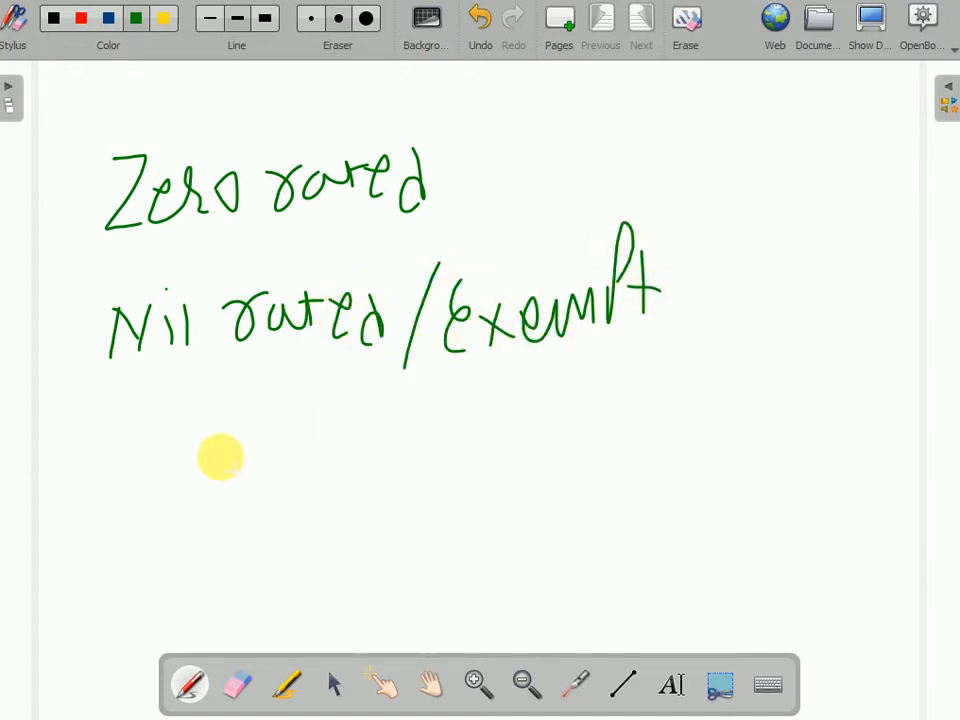
pyautogui.moveTo(122, 487)
pyautogui.mouseDown()
pyautogui.moveTo(121, 538)
pyautogui.moveTo(182, 499)
pyautogui.moveTo(242, 516)
pyautogui.moveTo(315, 467)
pyautogui.moveTo(344, 556)
pyautogui.moveTo(454, 506)
pyautogui.moveTo(510, 506)
pyautogui.mouseUp()
pyautogui.moveTo(475, 160); pyautogui.dragTo(519, 159)
pyautogui.moveTo(605, 108); pyautogui.dragTo(608, 192)
pyautogui.moveTo(620, 158); pyautogui.dragTo(652, 190)
pyautogui.moveTo(650, 156); pyautogui.dragTo(618, 194)
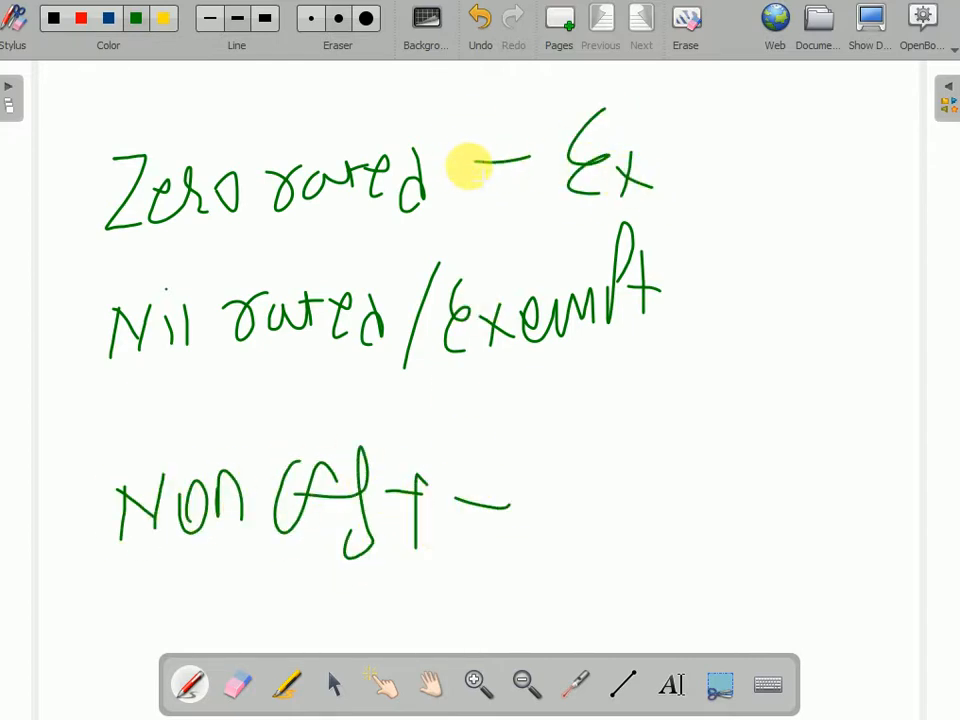
pyautogui.hotkey('ctrl', 'z')
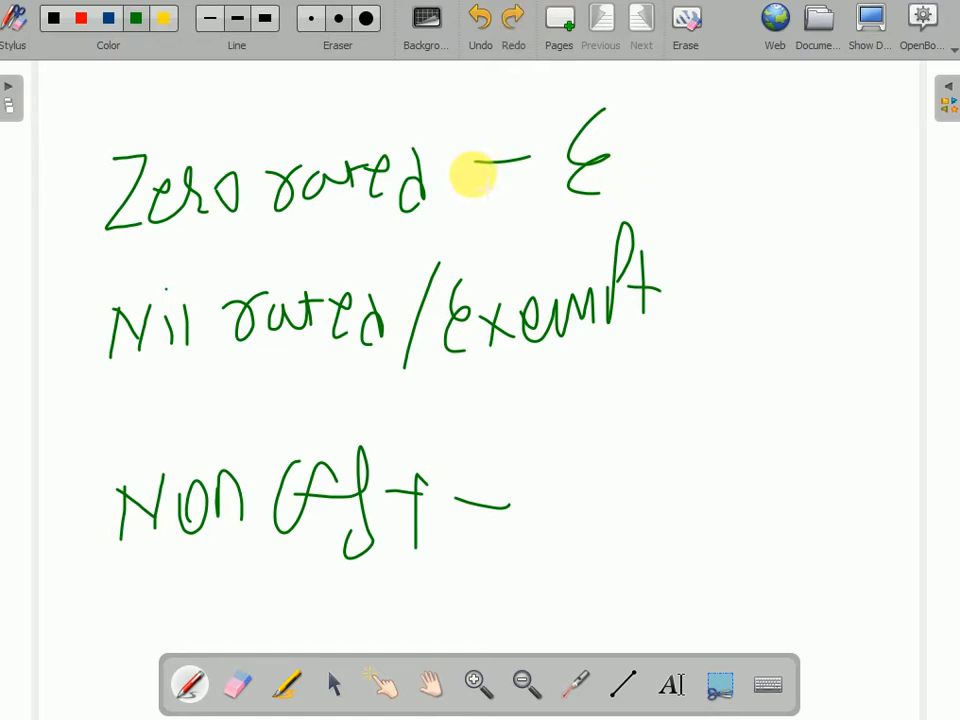
pyautogui.hotkey('ctrl', 'z')
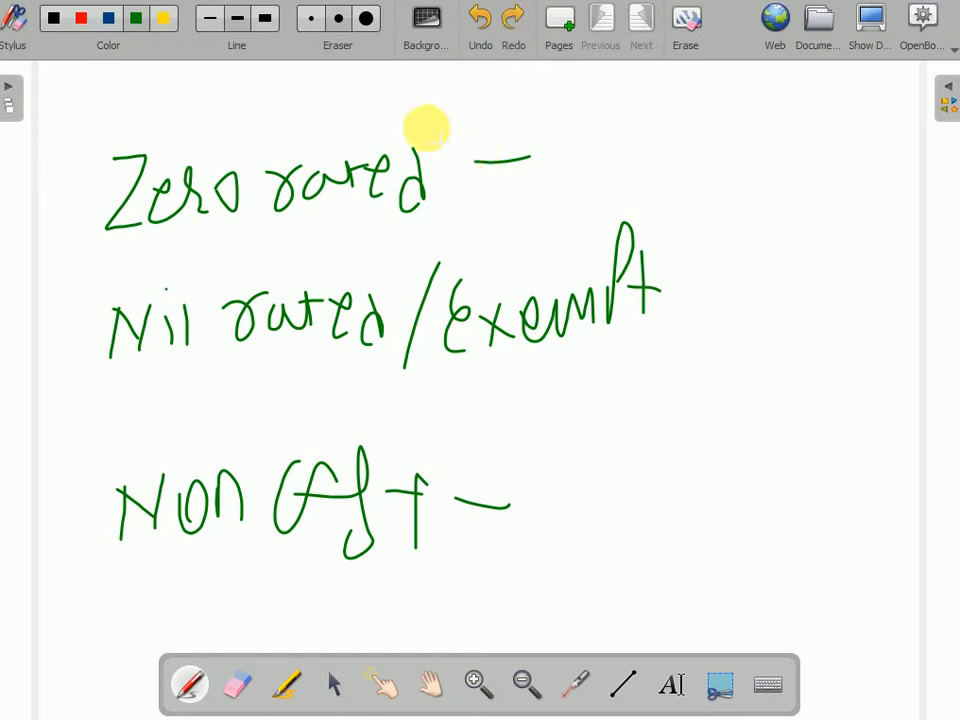
# Change the pen colour to red and handwrite "Export" beside "Zero rated".
pyautogui.click(80, 20)
pyautogui.moveTo(578, 120); pyautogui.dragTo(600, 206)
pyautogui.moveTo(608, 158); pyautogui.dragTo(630, 185)
pyautogui.moveTo(643, 125)
pyautogui.mouseDown()
pyautogui.moveTo(672, 150)
pyautogui.moveTo(733, 160)
pyautogui.moveTo(748, 146)
pyautogui.mouseUp()
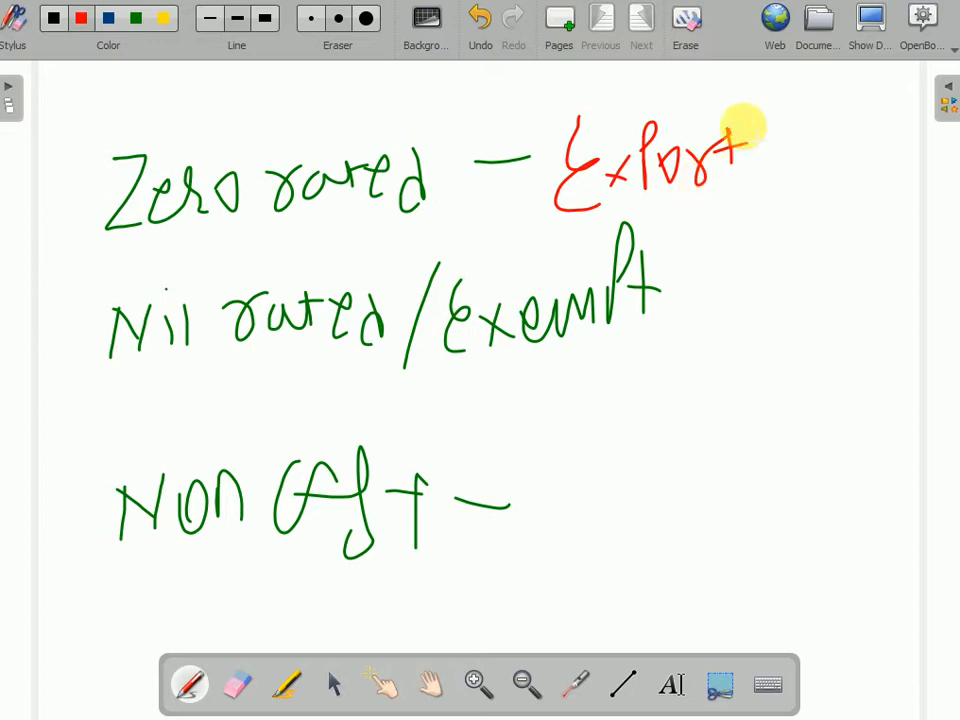
# Handwrite the table reference "3.1(b)" below the red "Export" and double-underline it.
pyautogui.moveTo(722, 192); pyautogui.dragTo(720, 240)
pyautogui.click(762, 213)
pyautogui.moveTo(775, 192)
pyautogui.mouseDown()
pyautogui.moveTo(773, 236)
pyautogui.moveTo(798, 242)
pyautogui.mouseUp()
pyautogui.moveTo(812, 185); pyautogui.dragTo(819, 208)
pyautogui.moveTo(866, 178); pyautogui.dragTo(872, 245)
pyautogui.moveTo(765, 282); pyautogui.dragTo(855, 270)
pyautogui.moveTo(775, 275); pyautogui.dragTo(850, 264)
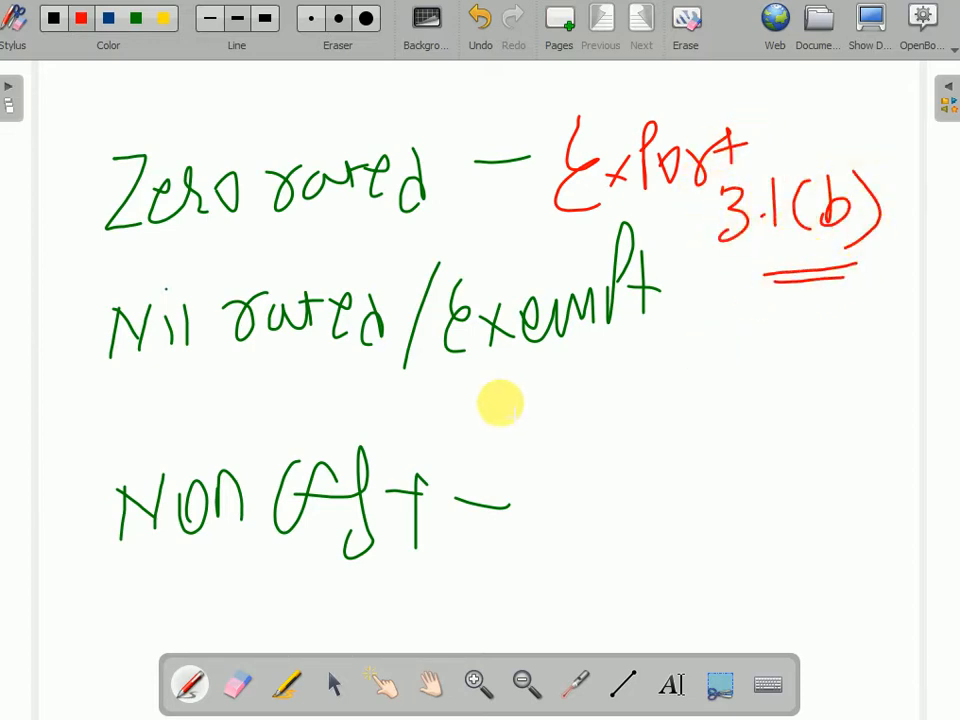
# Draw a red tick across "Zero rated" and handwrite an export note above it.
pyautogui.moveTo(190, 255)
pyautogui.mouseDown()
pyautogui.moveTo(225, 261)
pyautogui.moveTo(340, 163)
pyautogui.mouseUp()
pyautogui.moveTo(195, 97)
pyautogui.mouseDown()
pyautogui.moveTo(184, 100)
pyautogui.moveTo(210, 124)
pyautogui.moveTo(255, 117)
pyautogui.moveTo(306, 129)
pyautogui.moveTo(381, 86)
pyautogui.moveTo(430, 130)
pyautogui.moveTo(446, 186)
pyautogui.mouseUp()
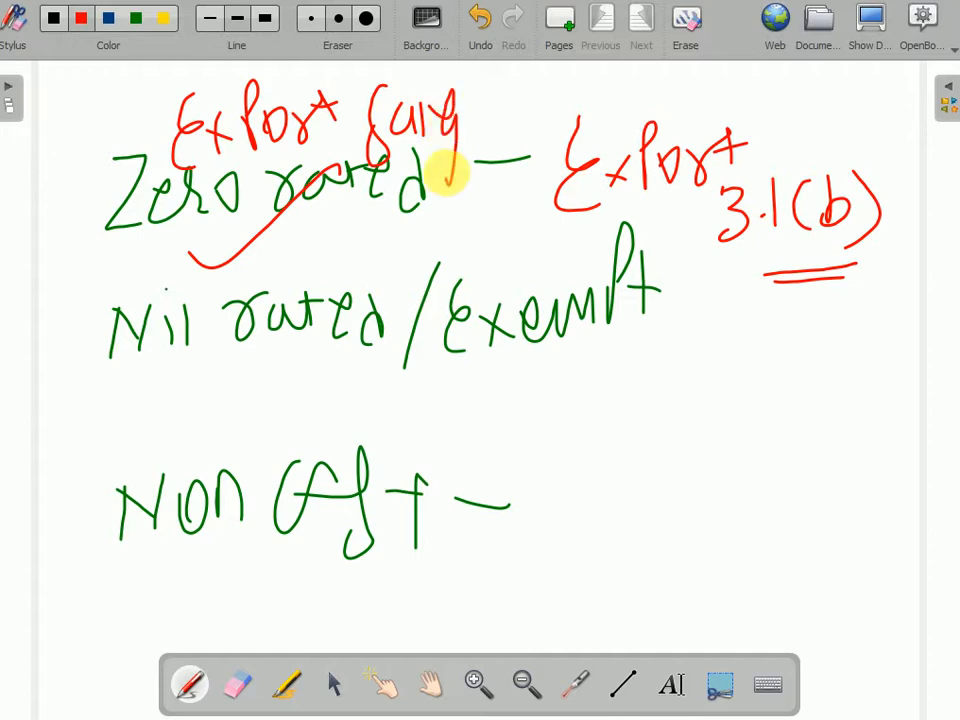
# Handwrite "Taxable" in red below "Non GST", followed by a dash and the table reference "3.1(a)".
pyautogui.moveTo(128, 598)
pyautogui.mouseDown()
pyautogui.moveTo(165, 593)
pyautogui.moveTo(178, 634)
pyautogui.moveTo(272, 609)
pyautogui.moveTo(315, 628)
pyautogui.moveTo(343, 606)
pyautogui.moveTo(355, 632)
pyautogui.mouseUp()
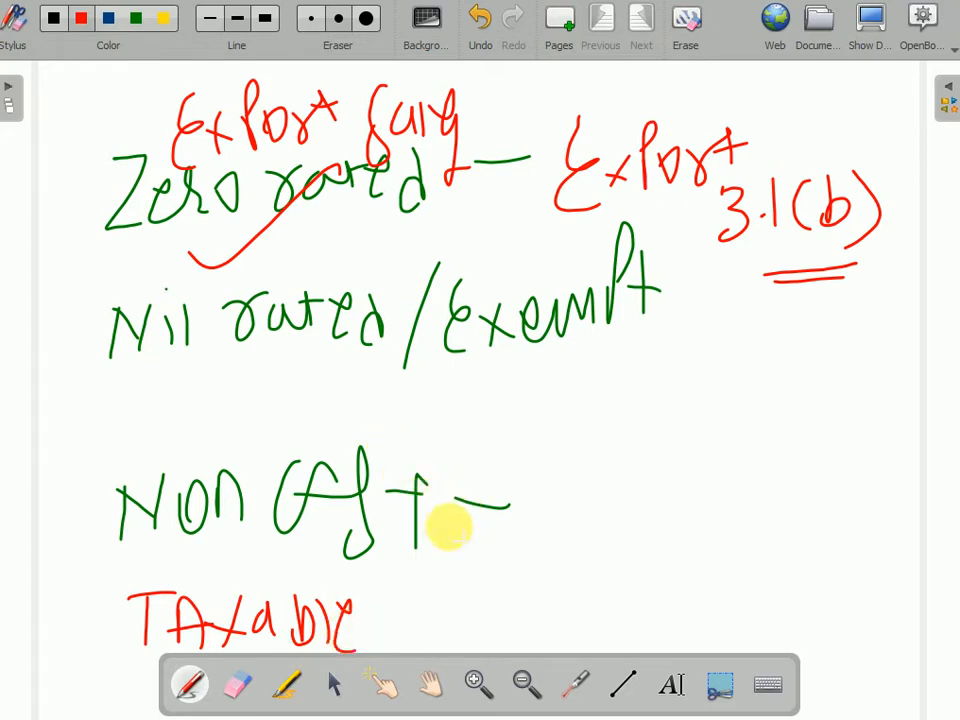
pyautogui.moveTo(420, 620); pyautogui.dragTo(462, 620)
pyautogui.moveTo(586, 590); pyautogui.dragTo(588, 628)
pyautogui.moveTo(640, 605); pyautogui.dragTo(643, 607)
pyautogui.moveTo(652, 588); pyautogui.dragTo(658, 632)
pyautogui.moveTo(700, 588); pyautogui.dragTo(695, 632)
pyautogui.moveTo(738, 600)
pyautogui.mouseDown()
pyautogui.moveTo(725, 630)
pyautogui.moveTo(745, 632)
pyautogui.mouseUp()
pyautogui.moveTo(752, 585); pyautogui.dragTo(755, 630)
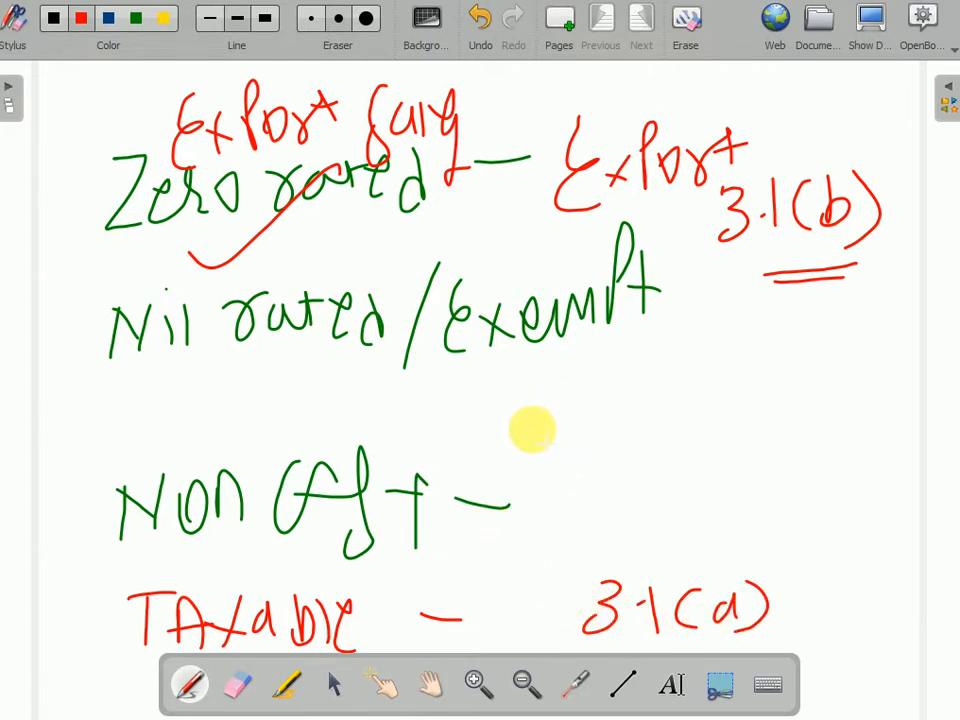
# Handwrite a dash and the table reference "3.1(c)" in red below "Nil rated/Exempt" and double-underline the reference.
pyautogui.moveTo(528, 378)
pyautogui.mouseDown()
pyautogui.moveTo(575, 376)
pyautogui.moveTo(590, 416)
pyautogui.mouseUp()
pyautogui.click(632, 397)
pyautogui.moveTo(646, 386); pyautogui.dragTo(651, 414)
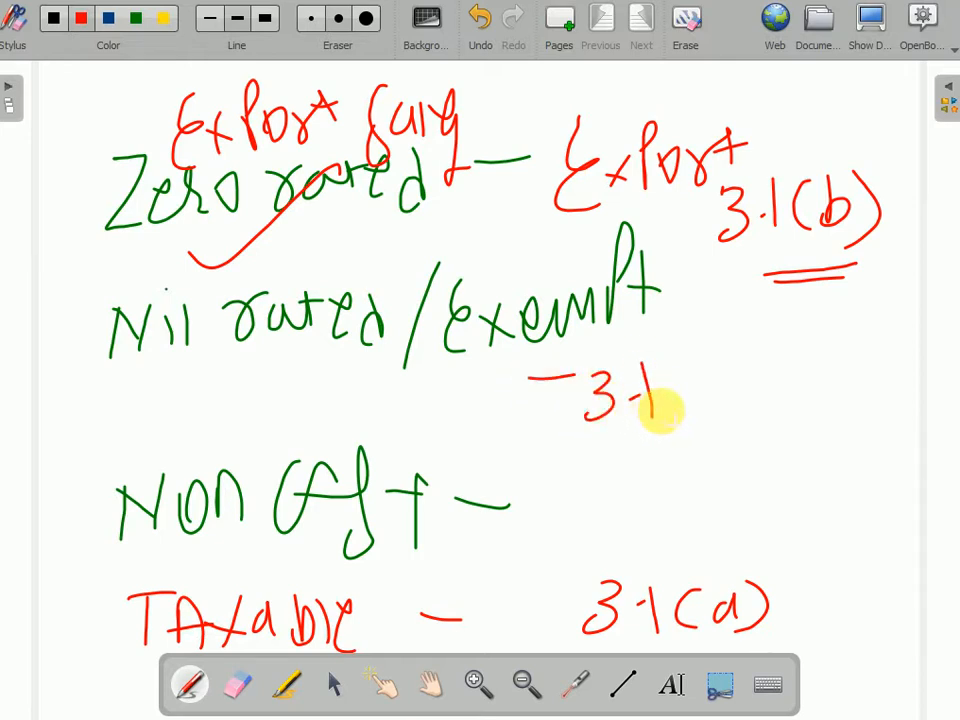
pyautogui.moveTo(679, 372); pyautogui.dragTo(672, 418)
pyautogui.moveTo(722, 383); pyautogui.dragTo(708, 418)
pyautogui.moveTo(748, 372); pyautogui.dragTo(730, 440)
pyautogui.moveTo(658, 448)
pyautogui.mouseDown()
pyautogui.moveTo(776, 446)
pyautogui.moveTo(776, 463)
pyautogui.mouseUp()
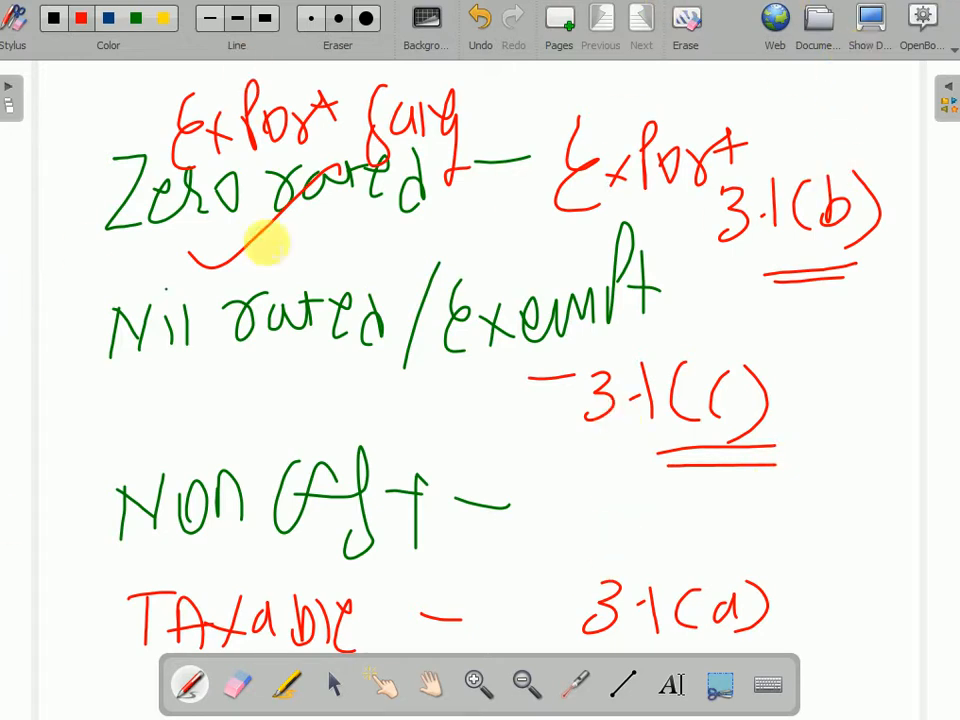
# Double-underline "Zero" in red and handwrite an underlined "00" below "rated".
pyautogui.moveTo(113, 249)
pyautogui.mouseDown()
pyautogui.moveTo(220, 236)
pyautogui.moveTo(214, 242)
pyautogui.mouseUp()
pyautogui.moveTo(285, 230)
pyautogui.mouseDown()
pyautogui.moveTo(289, 264)
pyautogui.moveTo(287, 230)
pyautogui.mouseUp()
pyautogui.moveTo(318, 230)
pyautogui.mouseDown()
pyautogui.moveTo(328, 242)
pyautogui.moveTo(318, 232)
pyautogui.mouseUp()
pyautogui.moveTo(278, 290); pyautogui.dragTo(346, 277)
# Handwrite an underlined "0.0" in red below "Nil rated" and add red ticks beside it.
pyautogui.moveTo(145, 397)
pyautogui.mouseDown()
pyautogui.moveTo(217, 371)
pyautogui.moveTo(200, 402)
pyautogui.moveTo(266, 380)
pyautogui.moveTo(250, 382)
pyautogui.mouseUp()
pyautogui.moveTo(202, 450)
pyautogui.mouseDown()
pyautogui.moveTo(295, 422)
pyautogui.moveTo(285, 428)
pyautogui.mouseUp()
pyautogui.moveTo(107, 409); pyautogui.dragTo(176, 365)
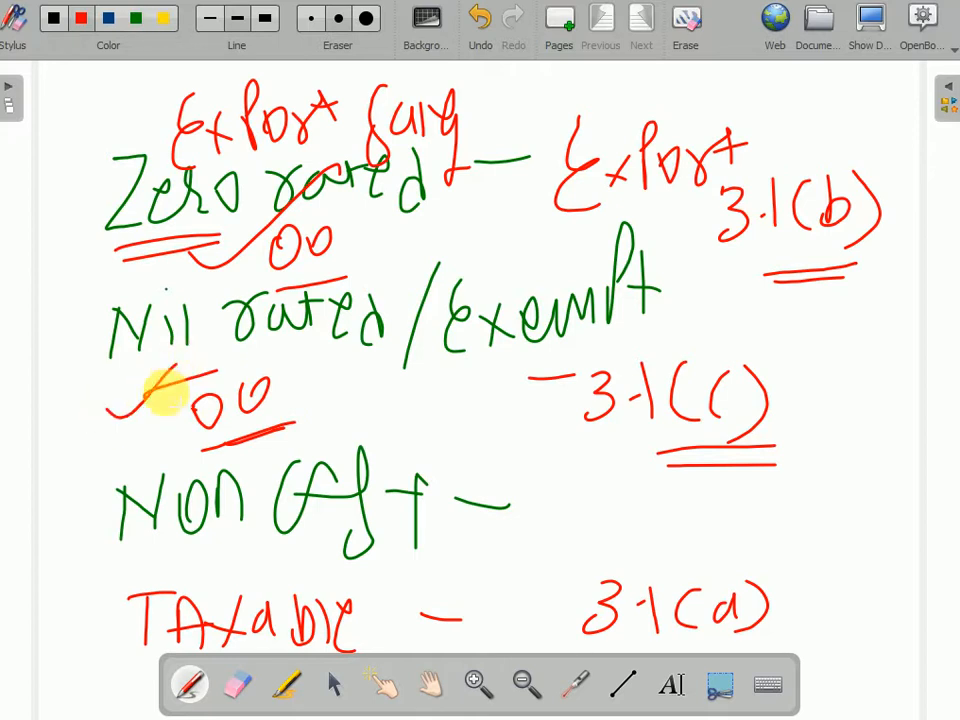
pyautogui.moveTo(104, 412); pyautogui.dragTo(200, 353)
pyautogui.click(232, 394)
# Circle "Exempt" in red with a line to an underlined "0%", and add more underlines below "Zero rated", "Nil rated", "Exempt" and "3.1(b)".
pyautogui.moveTo(47, 398); pyautogui.dragTo(343, 338)
pyautogui.moveTo(120, 263); pyautogui.dragTo(342, 240)
pyautogui.moveTo(537, 355)
pyautogui.mouseDown()
pyautogui.moveTo(664, 332)
pyautogui.moveTo(561, 375)
pyautogui.moveTo(632, 343)
pyautogui.moveTo(836, 332)
pyautogui.moveTo(823, 321)
pyautogui.moveTo(789, 375)
pyautogui.moveTo(868, 370)
pyautogui.mouseUp()
pyautogui.moveTo(145, 401); pyautogui.dragTo(303, 361)
pyautogui.moveTo(100, 268); pyautogui.dragTo(248, 247)
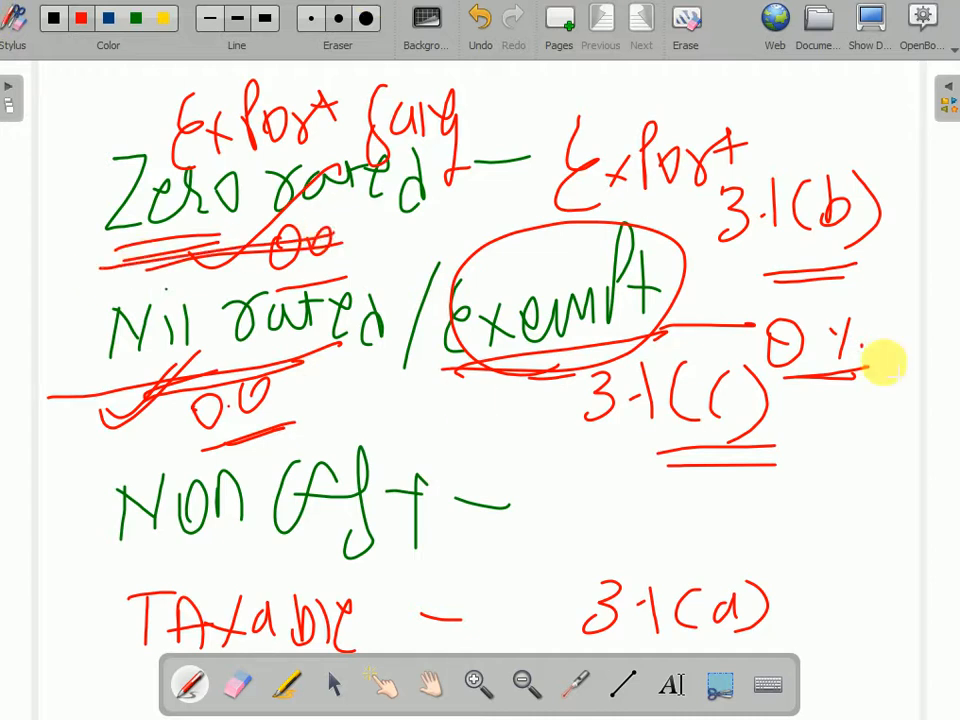
pyautogui.moveTo(735, 277); pyautogui.dragTo(958, 291)
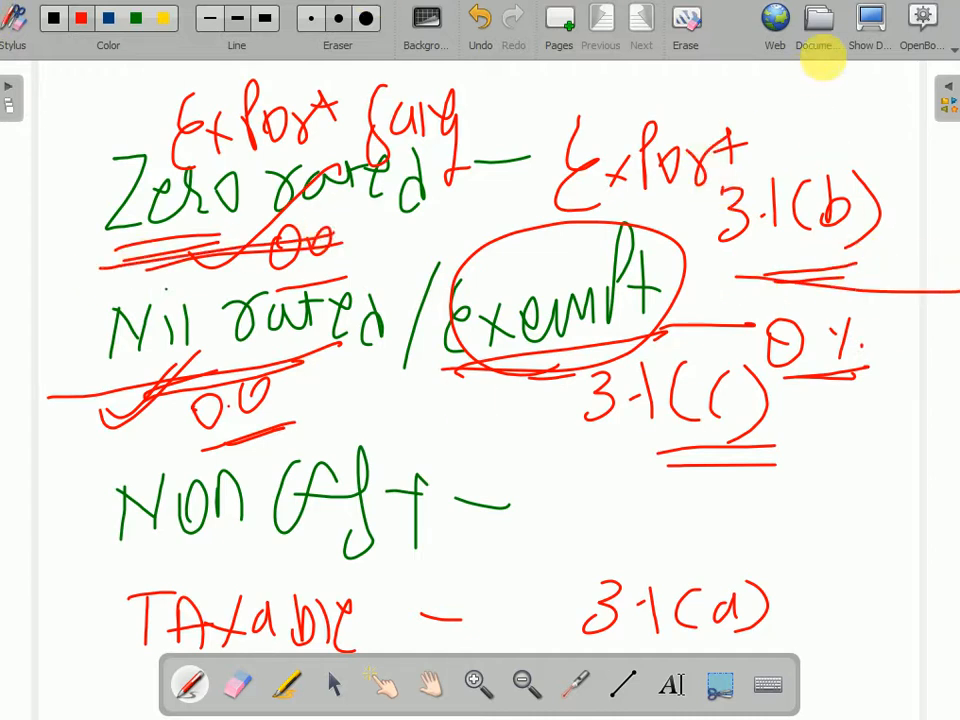
# Dismiss the IGST export refund guidelines notice on the GST portal and leave the whiteboard for the full browser view.
pyautogui.click(872, 30)
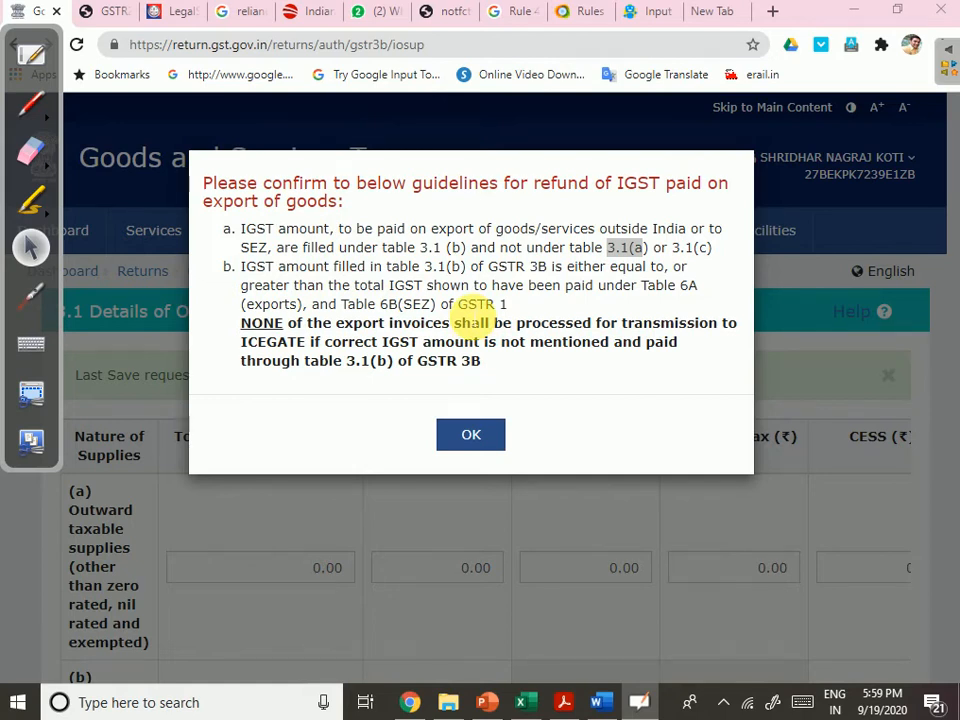
pyautogui.click(471, 436)
pyautogui.click(30, 55)
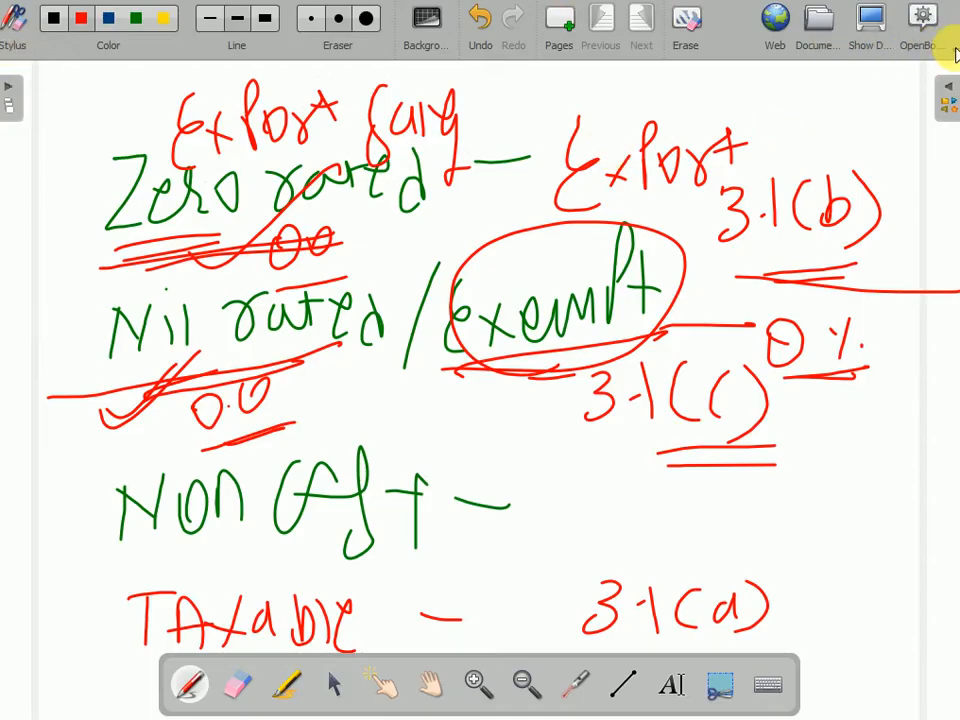
pyautogui.click(922, 30)
pyautogui.click(775, 162)
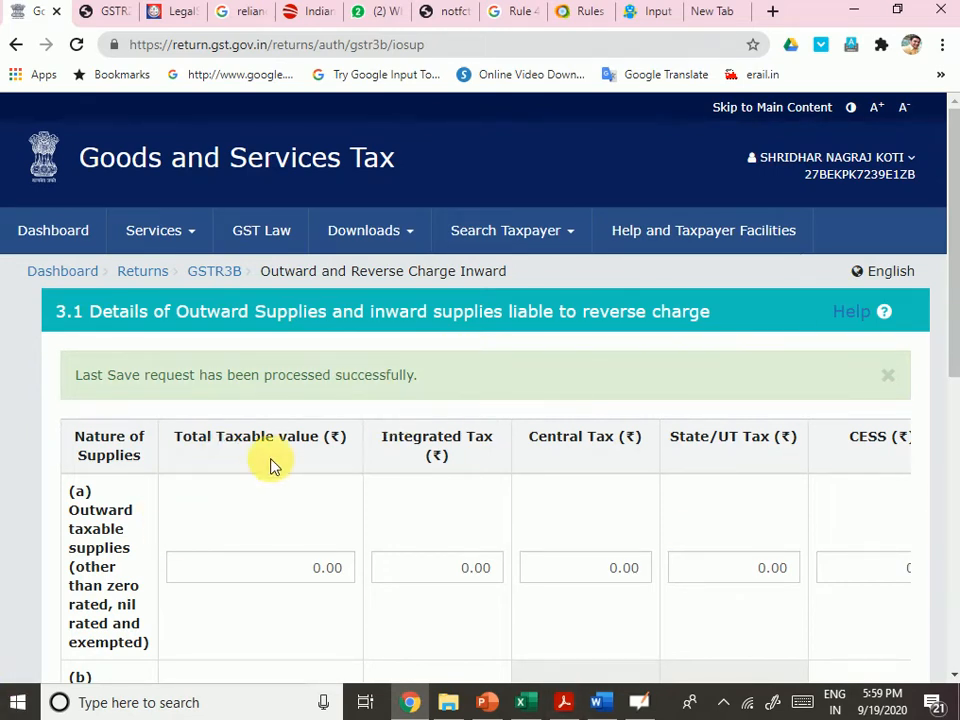
# Examine rows (a) to (e) and the tax columns of table 3.1, highlighting part of "Outward Supplies" in its heading.
pyautogui.scroll(-6, 272, 456)
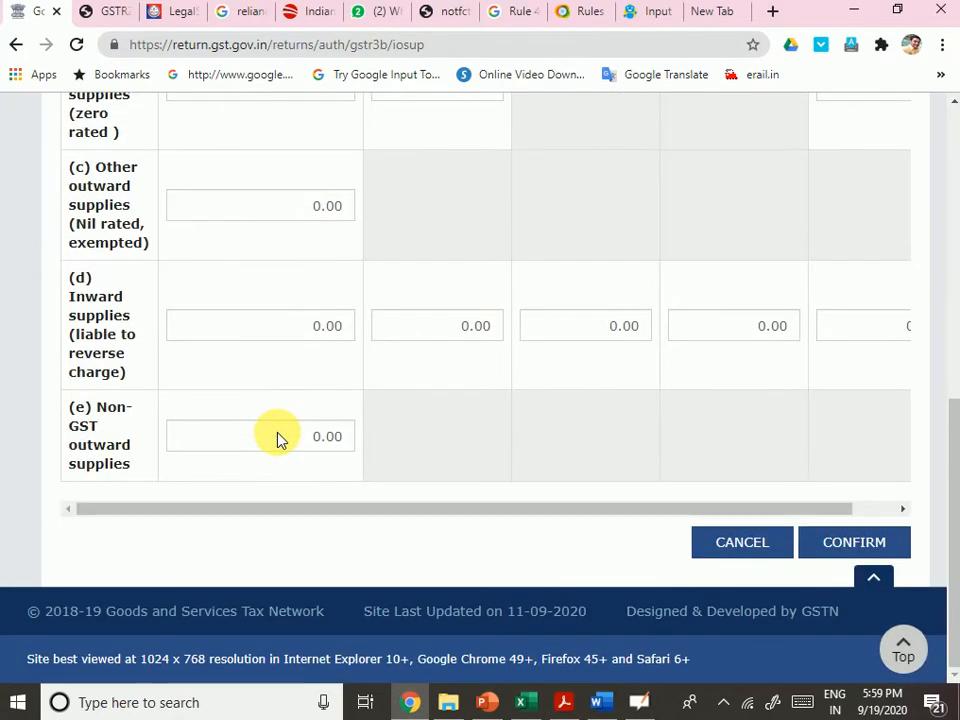
pyautogui.scroll(8, 285, 439)
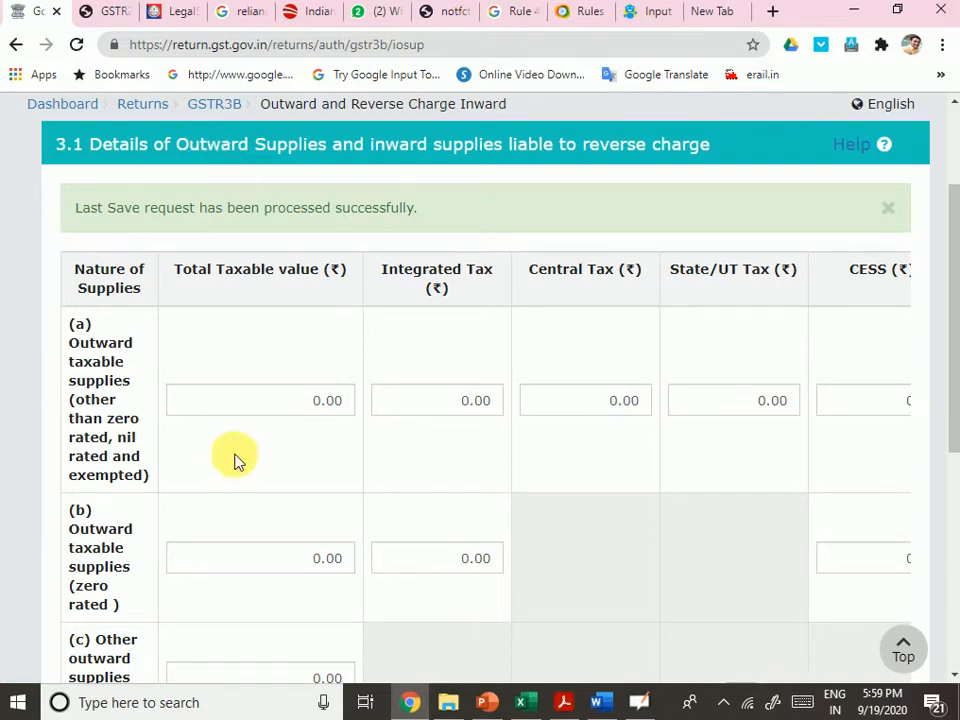
pyautogui.moveTo(183, 148); pyautogui.dragTo(276, 145)
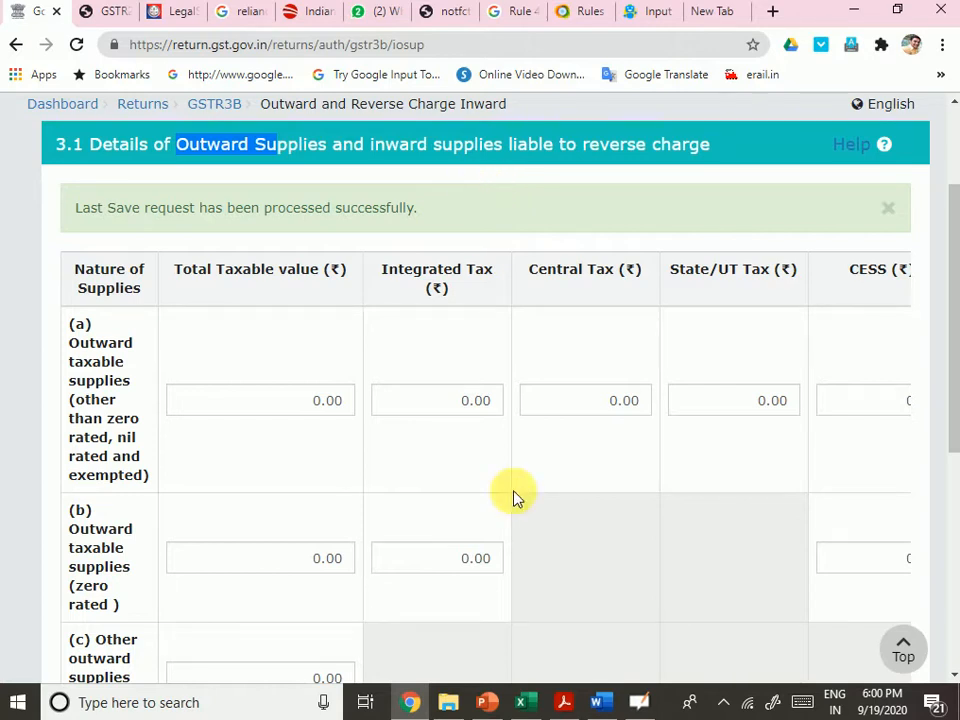
pyautogui.scroll(-5, 640, 503)
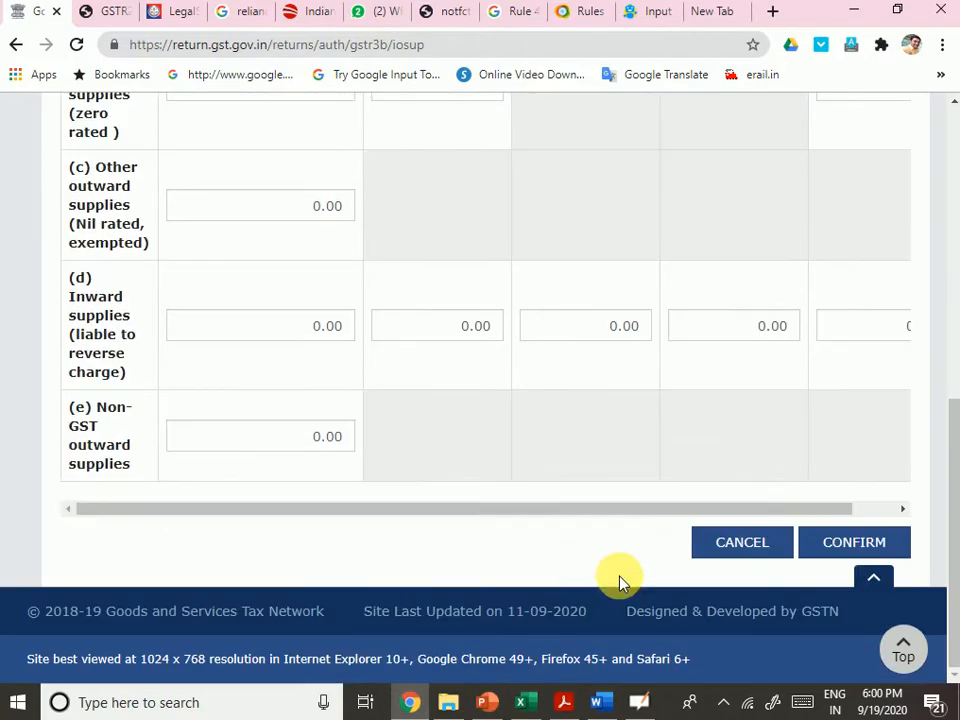
pyautogui.moveTo(390, 515); pyautogui.dragTo(501, 504)
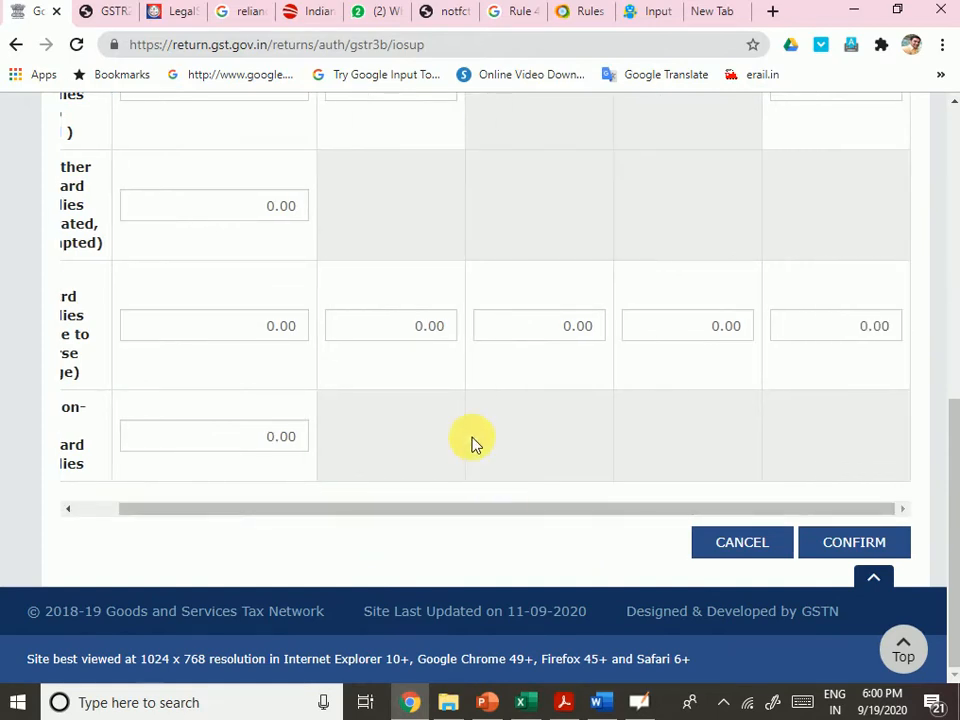
pyautogui.scroll(8, 474, 441)
pyautogui.scroll(-7, 335, 615)
pyautogui.hscroll(-3, 377, 514)
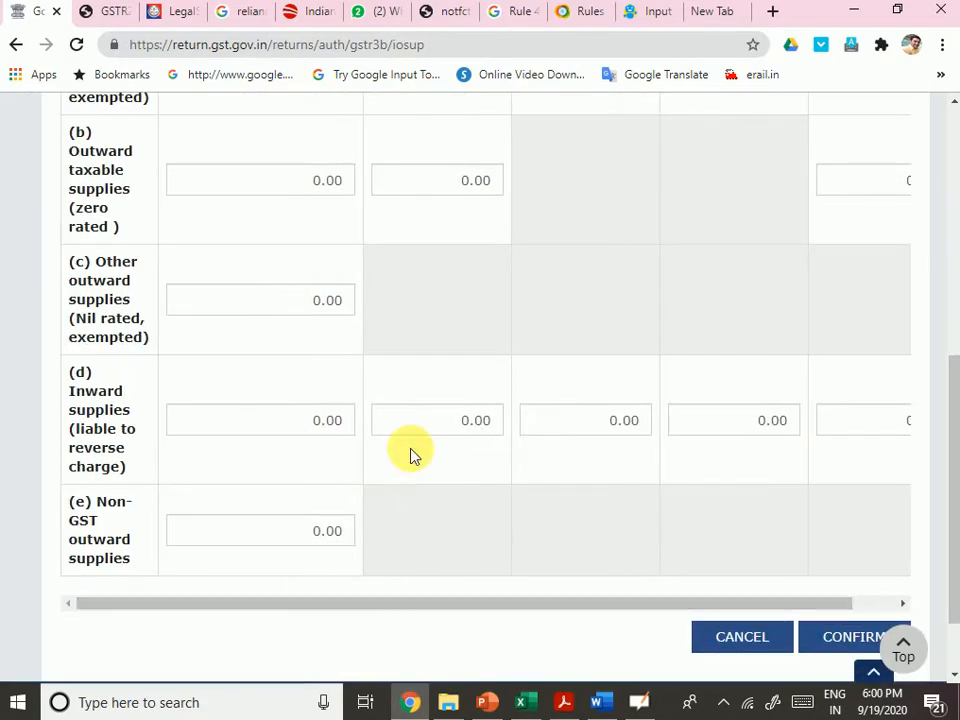
# Set the total taxable value of row (a), outward taxable supplies, to 100000.
pyautogui.scroll(8, 377, 514)
pyautogui.scroll(-2, 135, 492)
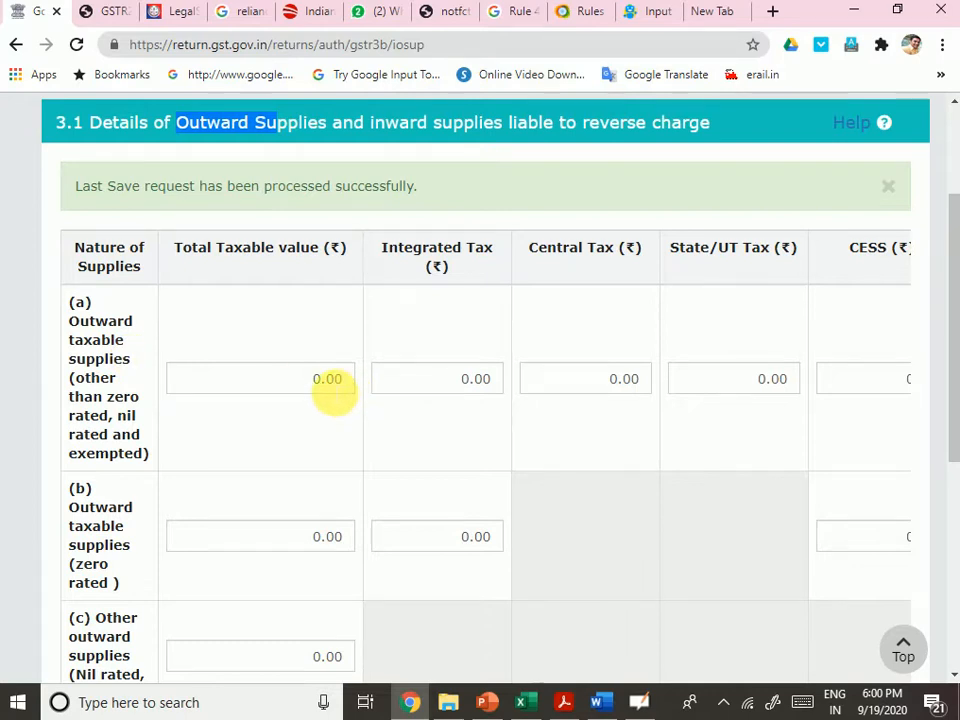
pyautogui.click(330, 380)
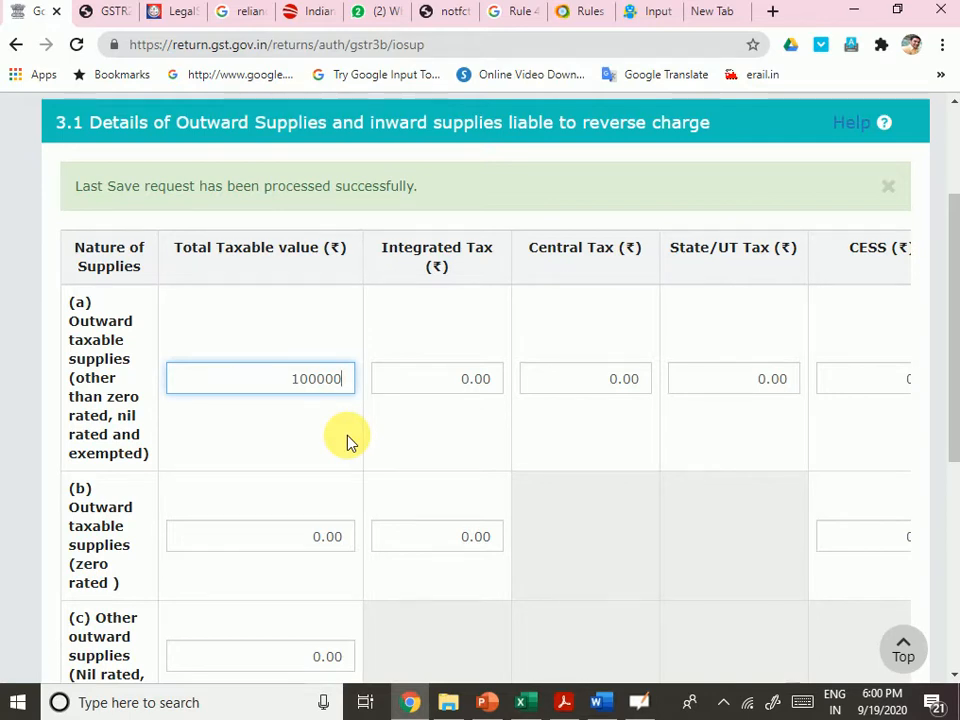
pyautogui.click(420, 418)
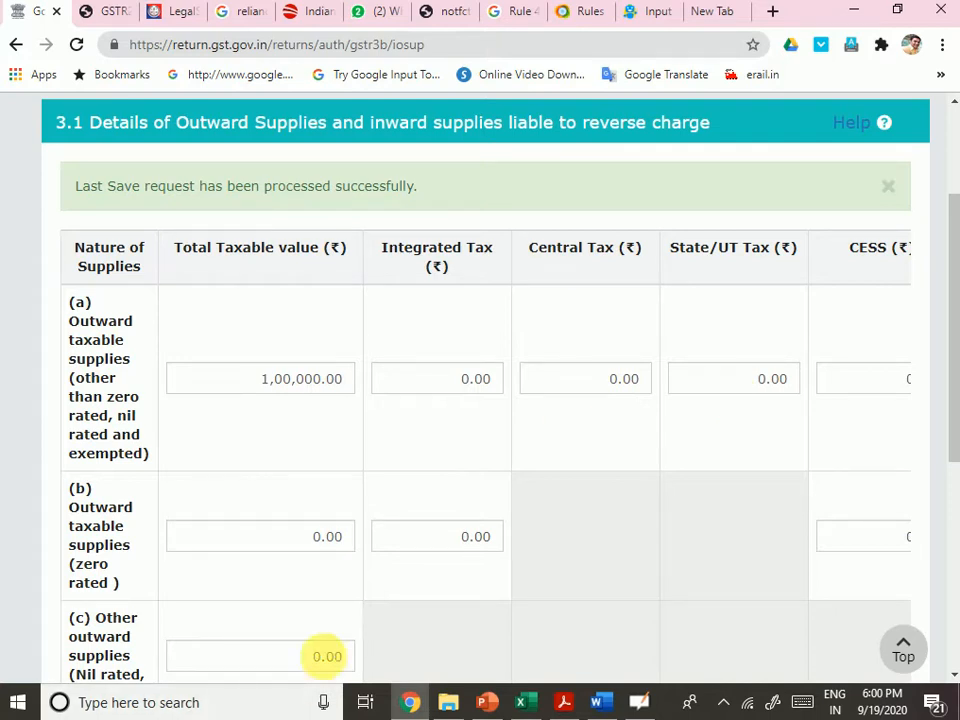
# Switch to OpenBoard, add a blank page and draw a red branching line with a downward arrow at each end.
pyautogui.click(640, 705)
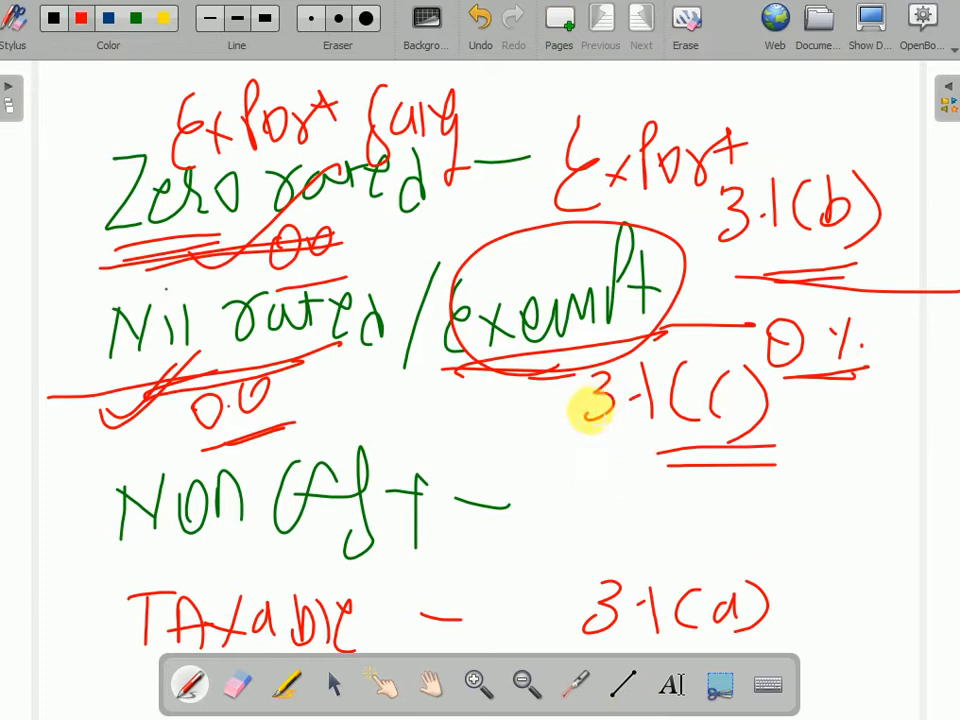
pyautogui.click(559, 22)
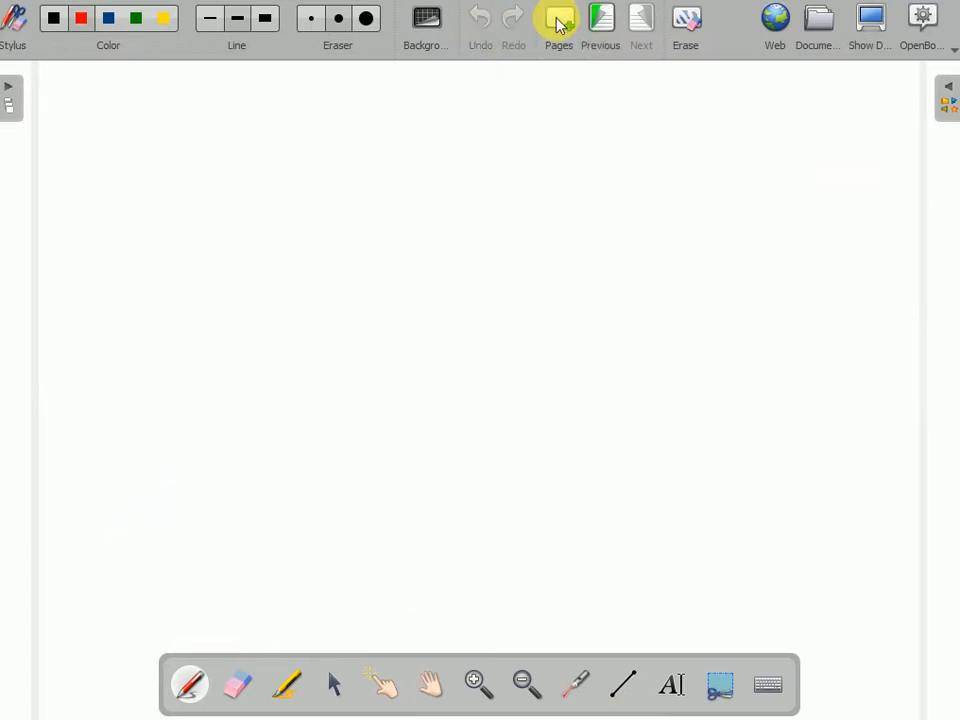
pyautogui.moveTo(193, 169)
pyautogui.mouseDown()
pyautogui.moveTo(611, 64)
pyautogui.moveTo(620, 187)
pyautogui.moveTo(637, 187)
pyautogui.mouseUp()
pyautogui.moveTo(634, 180); pyautogui.dragTo(634, 206)
pyautogui.moveTo(193, 170); pyautogui.dragTo(202, 270)
# Handwrite "50000" in red under the left arrow and double-underline it.
pyautogui.moveTo(172, 258)
pyautogui.mouseDown()
pyautogui.moveTo(205, 256)
pyautogui.moveTo(180, 352)
pyautogui.mouseUp()
pyautogui.moveTo(182, 294); pyautogui.dragTo(210, 290)
pyautogui.moveTo(240, 292)
pyautogui.mouseDown()
pyautogui.moveTo(237, 300)
pyautogui.moveTo(336, 290)
pyautogui.mouseUp()
pyautogui.moveTo(220, 381); pyautogui.dragTo(317, 357)
pyautogui.moveTo(229, 393); pyautogui.dragTo(299, 380)
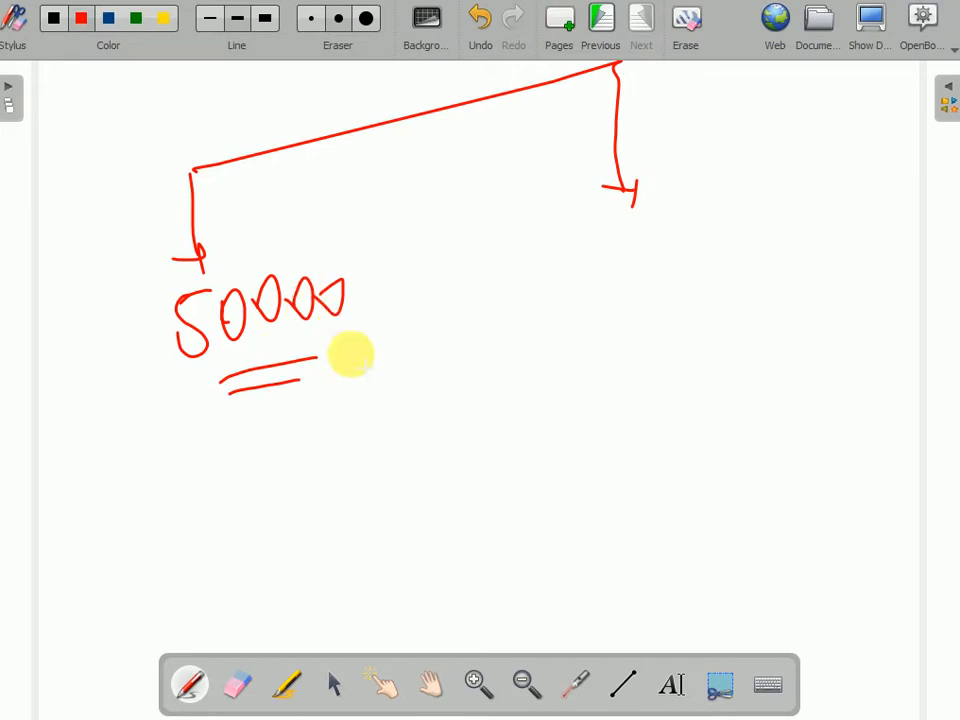
# Handwrite "9%" twice, side by side, in red below the underlined "50000".
pyautogui.moveTo(162, 437)
pyautogui.mouseDown()
pyautogui.moveTo(139, 489)
pyautogui.moveTo(190, 451)
pyautogui.mouseUp()
pyautogui.moveTo(198, 438); pyautogui.dragTo(203, 462)
pyautogui.moveTo(366, 376); pyautogui.dragTo(350, 458)
pyautogui.moveTo(392, 399); pyautogui.dragTo(407, 396)
pyautogui.moveTo(412, 388); pyautogui.dragTo(416, 423)
# Label the left "9%" as "CGST" and the right "9%" as "SGST" in red handwriting.
pyautogui.moveTo(142, 522); pyautogui.dragTo(145, 575)
pyautogui.moveTo(173, 527); pyautogui.dragTo(170, 572)
pyautogui.moveTo(178, 541)
pyautogui.mouseDown()
pyautogui.moveTo(205, 533)
pyautogui.moveTo(208, 564)
pyautogui.mouseUp()
pyautogui.moveTo(226, 515); pyautogui.dragTo(250, 510)
pyautogui.moveTo(241, 512); pyautogui.dragTo(244, 550)
pyautogui.moveTo(405, 470)
pyautogui.mouseDown()
pyautogui.moveTo(381, 493)
pyautogui.moveTo(386, 522)
pyautogui.mouseUp()
pyautogui.moveTo(418, 482)
pyautogui.mouseDown()
pyautogui.moveTo(445, 488)
pyautogui.moveTo(454, 538)
pyautogui.moveTo(505, 472)
pyautogui.mouseUp()
# Handwrite "50000" under the right arrow with an arrow to "Guj" below it, and an underlined "MH" above the left "50000".
pyautogui.moveTo(645, 246)
pyautogui.mouseDown()
pyautogui.moveTo(612, 297)
pyautogui.moveTo(675, 246)
pyautogui.moveTo(750, 242)
pyautogui.mouseUp()
pyautogui.moveTo(775, 238)
pyautogui.mouseDown()
pyautogui.moveTo(797, 236)
pyautogui.moveTo(780, 232)
pyautogui.mouseUp()
pyautogui.moveTo(232, 240)
pyautogui.mouseDown()
pyautogui.moveTo(298, 222)
pyautogui.moveTo(292, 238)
pyautogui.mouseUp()
pyautogui.moveTo(240, 215); pyautogui.dragTo(358, 210)
pyautogui.moveTo(686, 292)
pyautogui.mouseDown()
pyautogui.moveTo(686, 334)
pyautogui.moveTo(704, 326)
pyautogui.moveTo(728, 365)
pyautogui.moveTo(782, 325)
pyautogui.moveTo(790, 362)
pyautogui.mouseUp()
pyautogui.moveTo(826, 290); pyautogui.dragTo(828, 370)
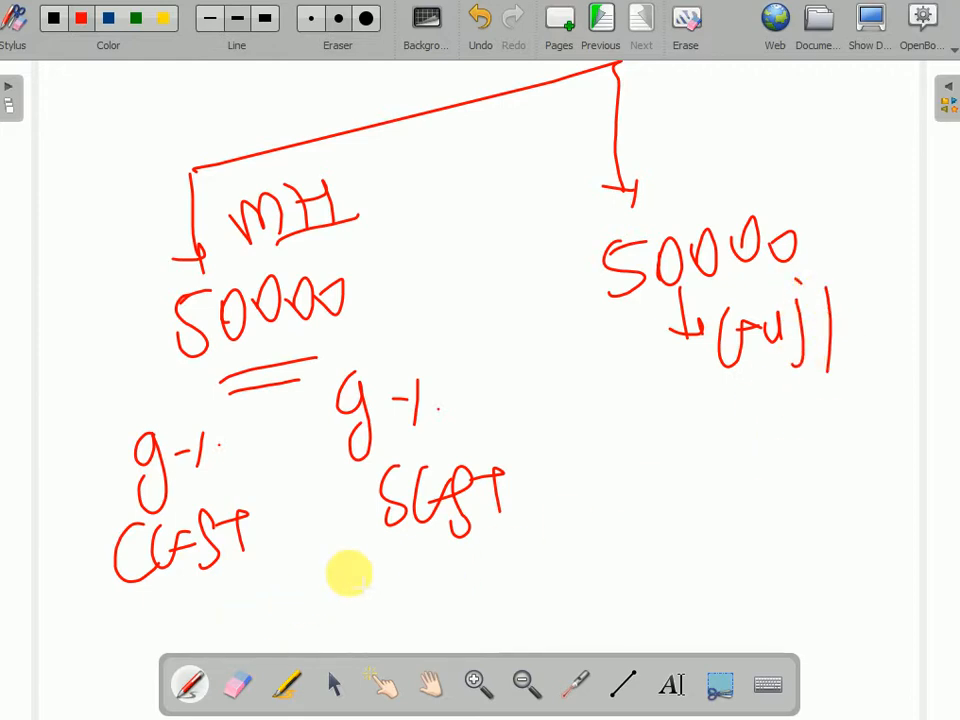
pyautogui.click(430, 684)
pyautogui.moveTo(669, 589); pyautogui.dragTo(655, 510)
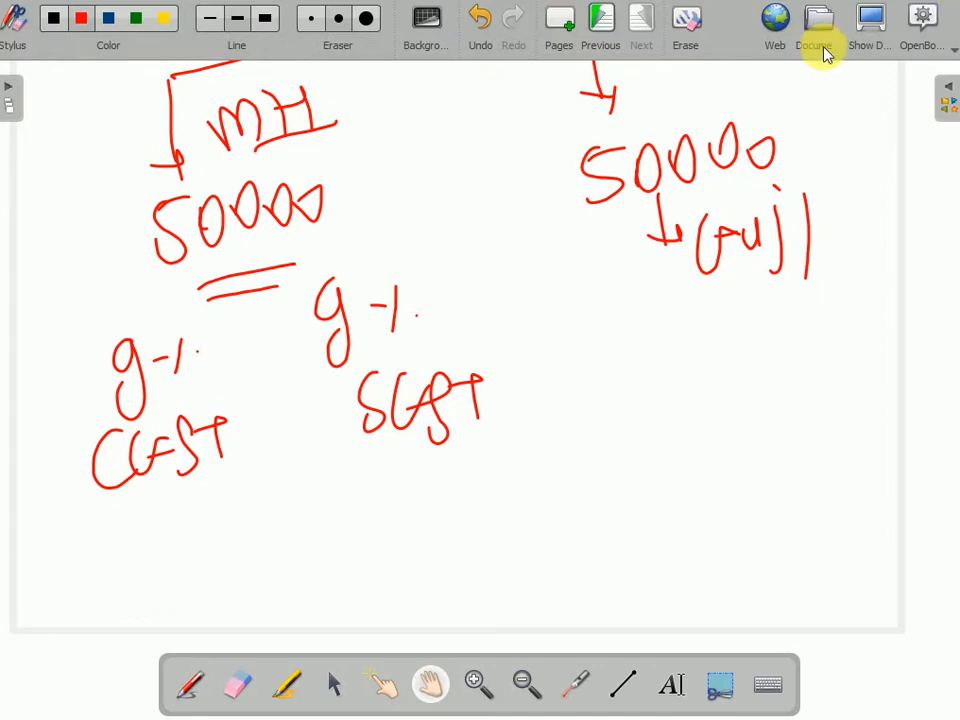
pyautogui.click(872, 28)
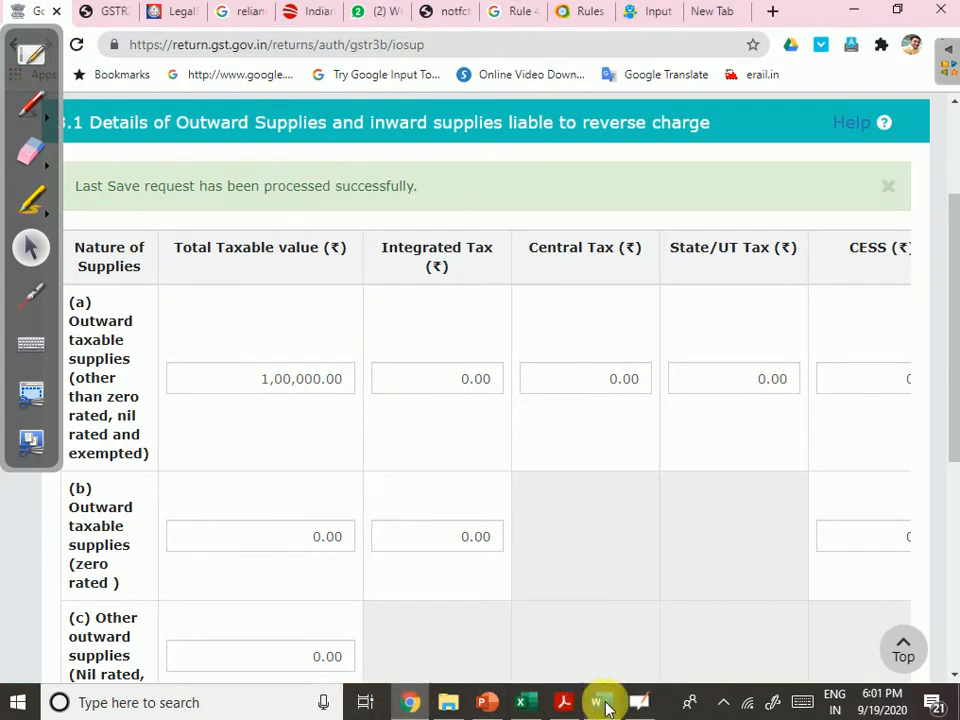
pyautogui.click(36, 60)
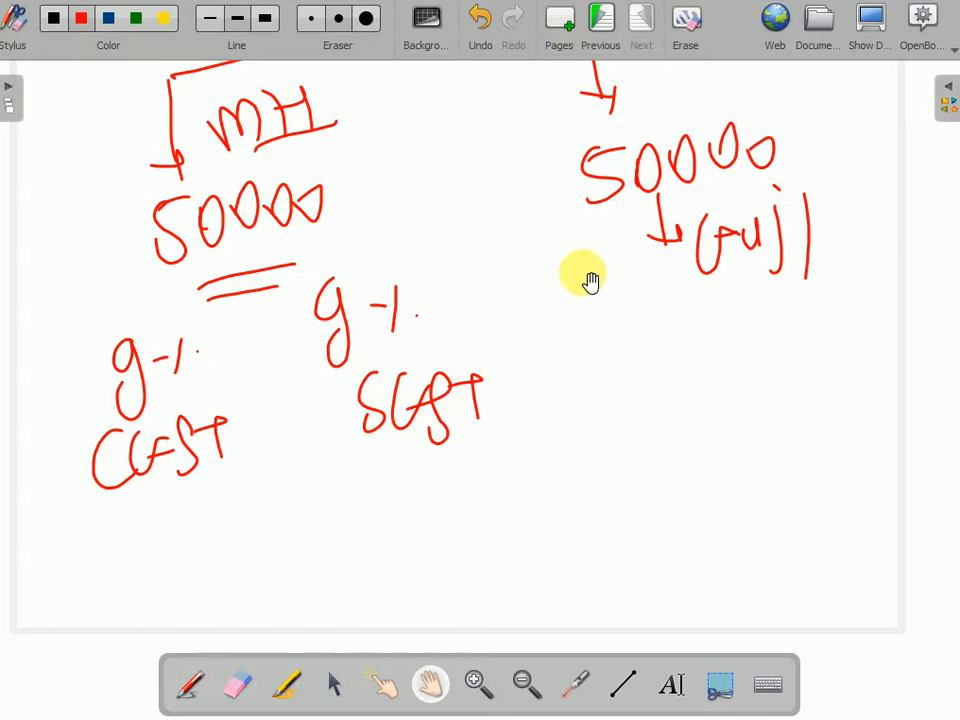
# Handwrite "18%" in red below the right "50000" beside "Guj" and double-underline it.
pyautogui.moveTo(548, 256); pyautogui.dragTo(560, 287)
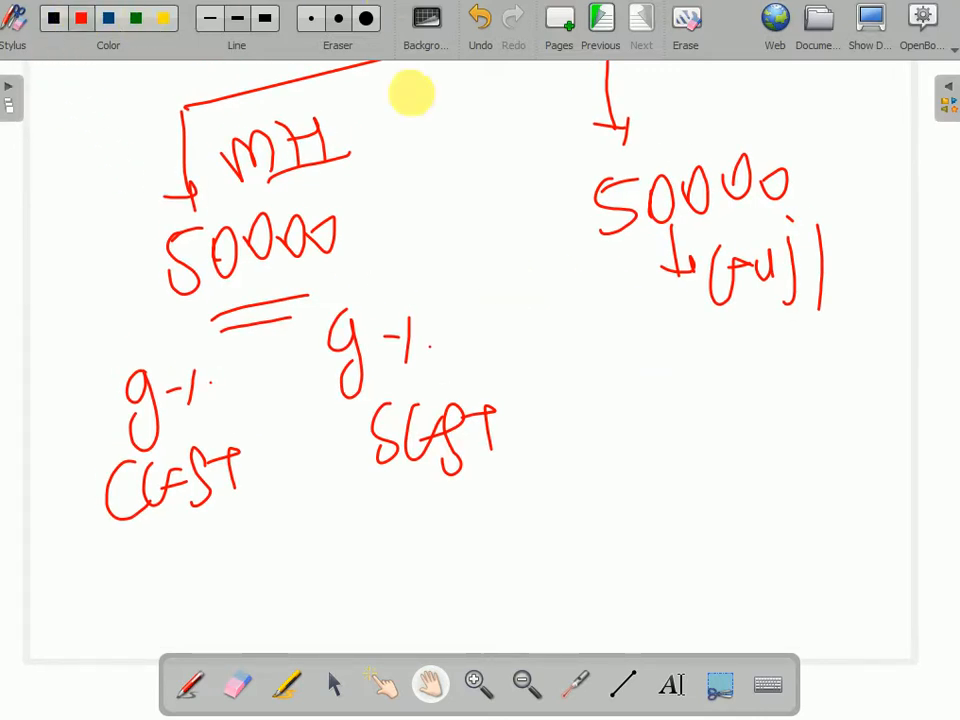
pyautogui.click(191, 688)
pyautogui.moveTo(638, 306); pyautogui.dragTo(641, 344)
pyautogui.moveTo(668, 306)
pyautogui.mouseDown()
pyautogui.moveTo(699, 328)
pyautogui.moveTo(686, 326)
pyautogui.mouseUp()
pyautogui.click(712, 320)
pyautogui.moveTo(645, 371); pyautogui.dragTo(795, 340)
pyautogui.moveTo(668, 376); pyautogui.dragTo(750, 360)
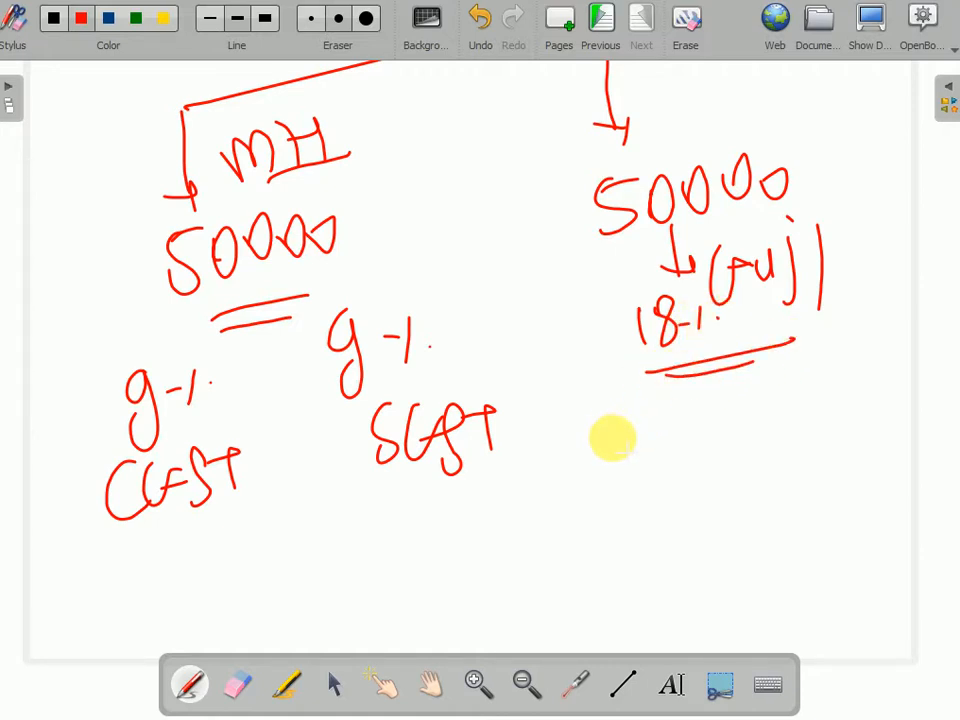
# Handwrite the tax amounts: "9000" in red below "18%", and "4500" in blue below both "CGST" and "SGST".
pyautogui.moveTo(727, 420); pyautogui.dragTo(707, 505)
pyautogui.moveTo(770, 432); pyautogui.dragTo(804, 432)
pyautogui.moveTo(824, 406); pyautogui.dragTo(836, 410)
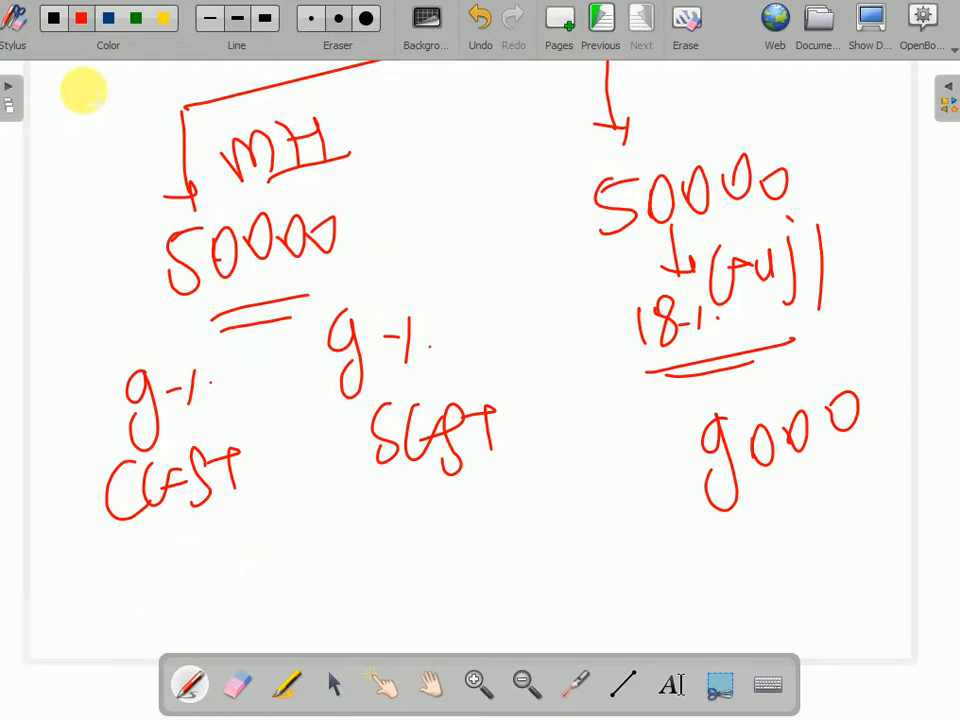
pyautogui.moveTo(141, 552)
pyautogui.mouseDown()
pyautogui.moveTo(257, 561)
pyautogui.moveTo(256, 528)
pyautogui.mouseUp()
pyautogui.moveTo(415, 507)
pyautogui.mouseDown()
pyautogui.moveTo(480, 553)
pyautogui.moveTo(506, 504)
pyautogui.moveTo(515, 512)
pyautogui.mouseUp()
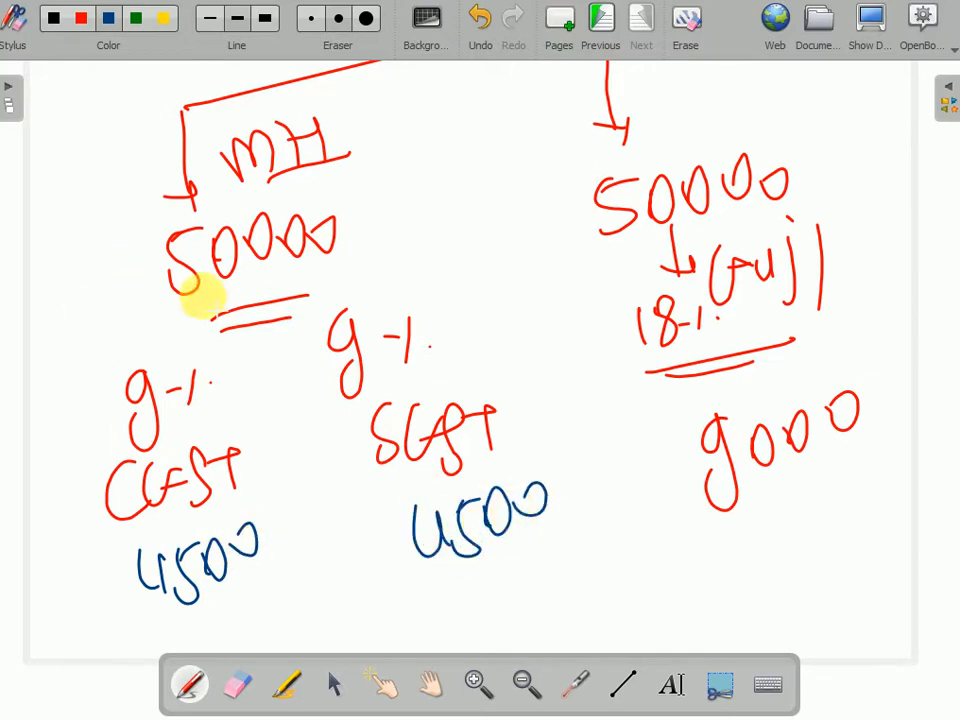
# Handwrite the total "100000" in blue between the two branches, double-underline it and circle it.
pyautogui.moveTo(395, 100)
pyautogui.mouseDown()
pyautogui.moveTo(399, 135)
pyautogui.moveTo(486, 96)
pyautogui.moveTo(530, 112)
pyautogui.moveTo(568, 92)
pyautogui.mouseUp()
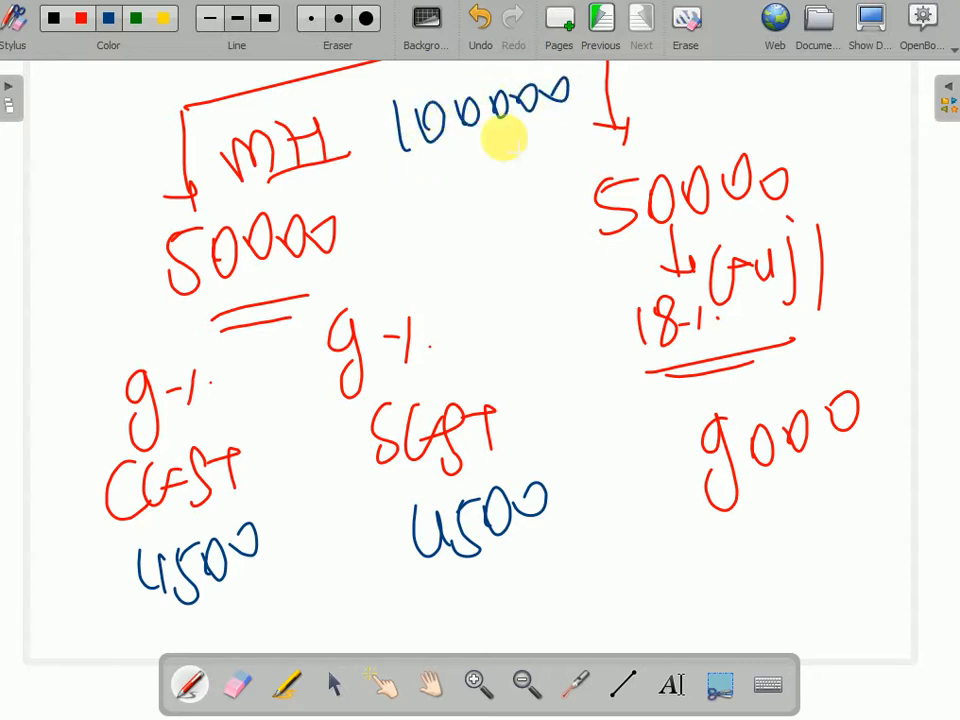
pyautogui.moveTo(432, 142); pyautogui.dragTo(548, 128)
pyautogui.moveTo(458, 172); pyautogui.dragTo(542, 151)
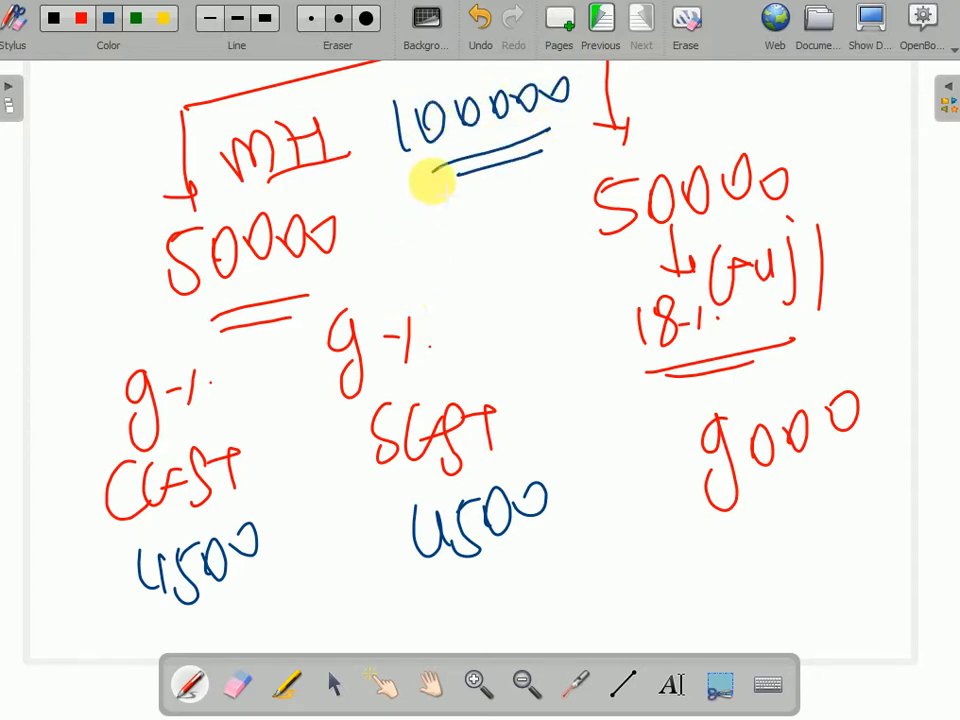
pyautogui.moveTo(403, 176)
pyautogui.mouseDown()
pyautogui.moveTo(585, 75)
pyautogui.moveTo(429, 75)
pyautogui.moveTo(429, 171)
pyautogui.moveTo(420, 176)
pyautogui.mouseUp()
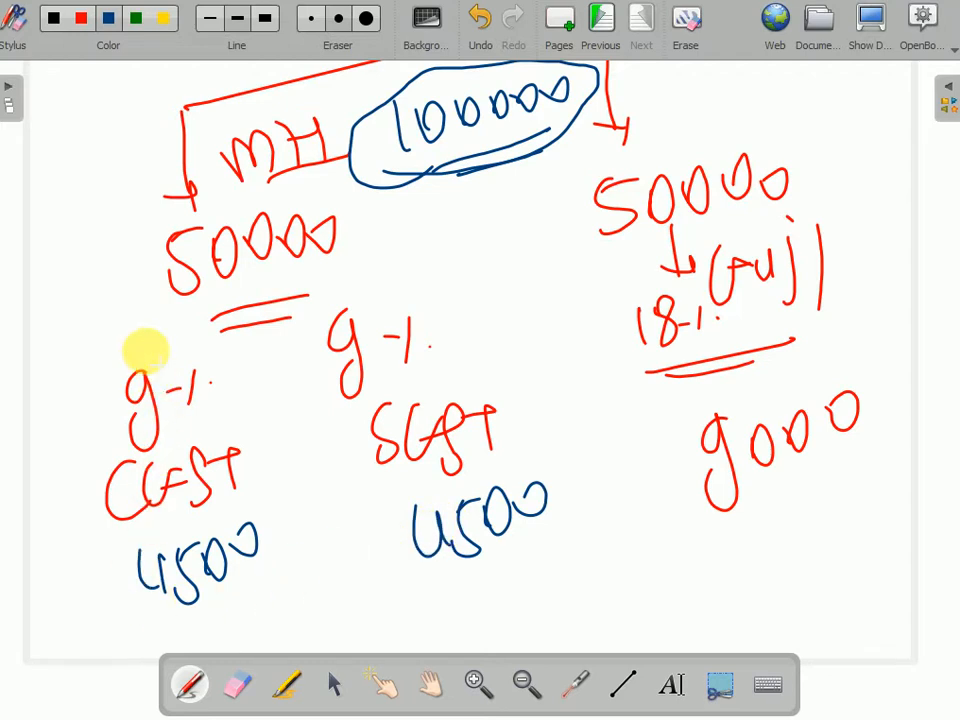
# Add a blank page, handwrite "100000" in blue and draw a branching line with two downward arrows below it.
pyautogui.click(558, 44)
pyautogui.moveTo(380, 135)
pyautogui.mouseDown()
pyautogui.moveTo(395, 128)
pyautogui.moveTo(390, 178)
pyautogui.mouseUp()
pyautogui.moveTo(412, 145)
pyautogui.mouseDown()
pyautogui.moveTo(428, 162)
pyautogui.moveTo(460, 140)
pyautogui.moveTo(540, 140)
pyautogui.mouseUp()
pyautogui.moveTo(580, 132); pyautogui.dragTo(582, 136)
pyautogui.moveTo(535, 222)
pyautogui.mouseDown()
pyautogui.moveTo(567, 222)
pyautogui.moveTo(92, 306)
pyautogui.moveTo(100, 358)
pyautogui.moveTo(730, 220)
pyautogui.moveTo(723, 318)
pyautogui.mouseUp()
# Handwrite "60000" under the left arrow and "40000" under the right arrow in blue.
pyautogui.moveTo(114, 383)
pyautogui.mouseDown()
pyautogui.moveTo(133, 401)
pyautogui.moveTo(161, 381)
pyautogui.moveTo(214, 392)
pyautogui.moveTo(228, 385)
pyautogui.mouseUp()
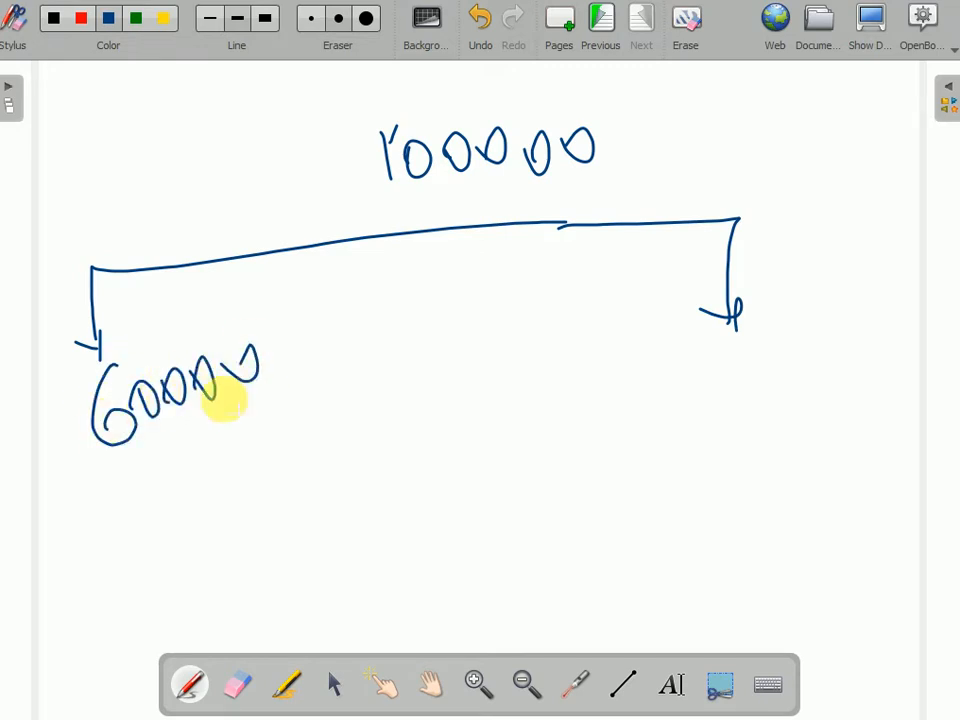
pyautogui.click(141, 446)
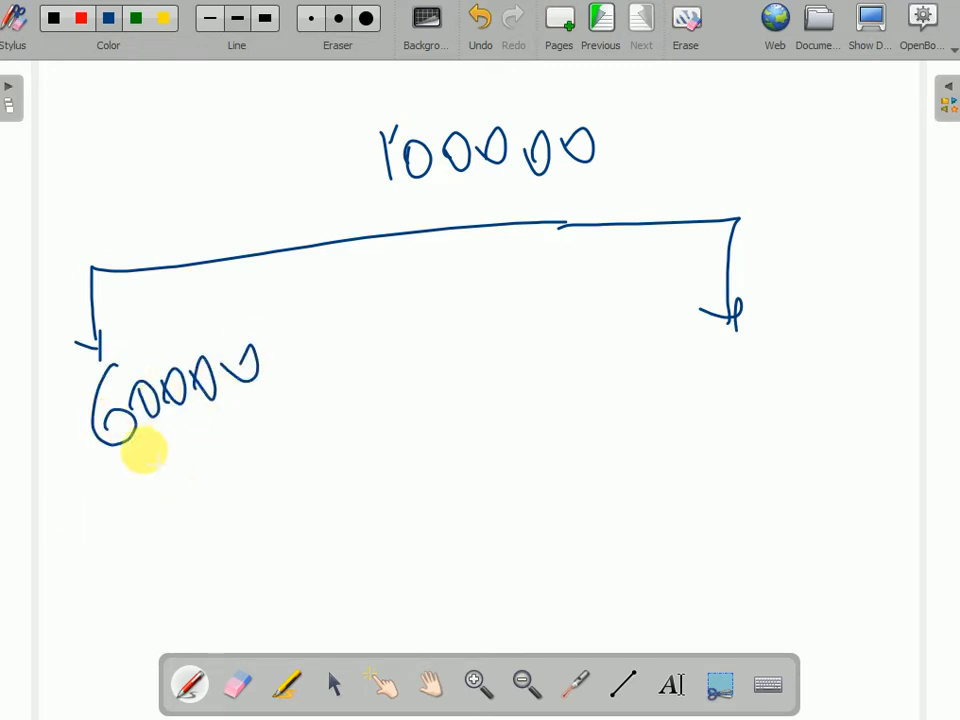
pyautogui.moveTo(690, 349)
pyautogui.mouseDown()
pyautogui.moveTo(771, 381)
pyautogui.moveTo(815, 340)
pyautogui.moveTo(842, 333)
pyautogui.mouseUp()
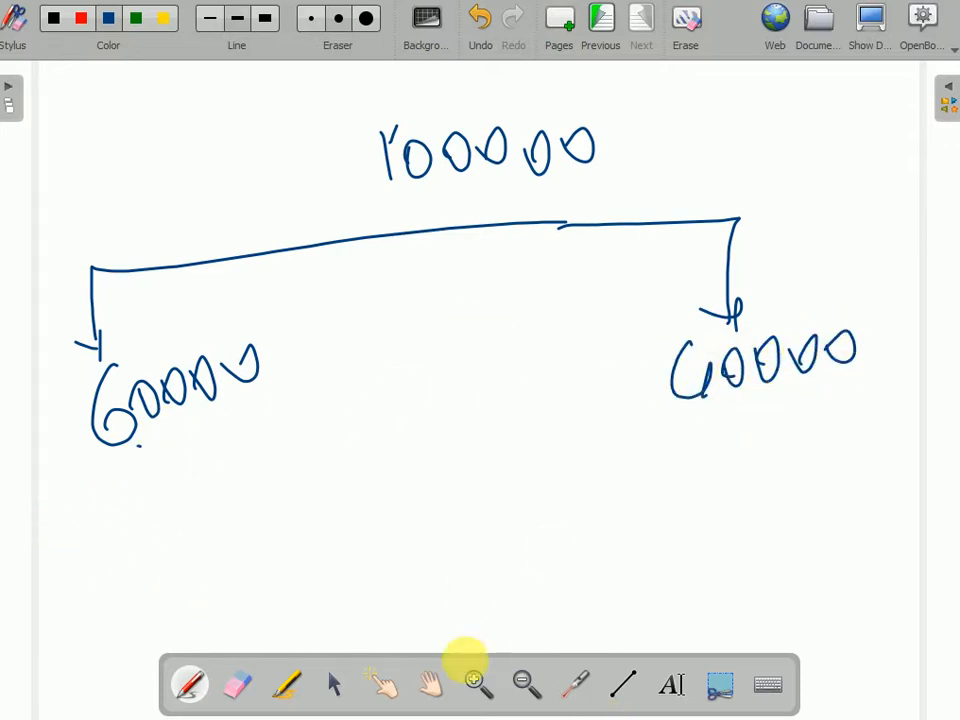
# Handwrite the rate split "45000 : 12%" in blue below "60000".
pyautogui.click(431, 685)
pyautogui.moveTo(503, 566); pyautogui.dragTo(506, 512)
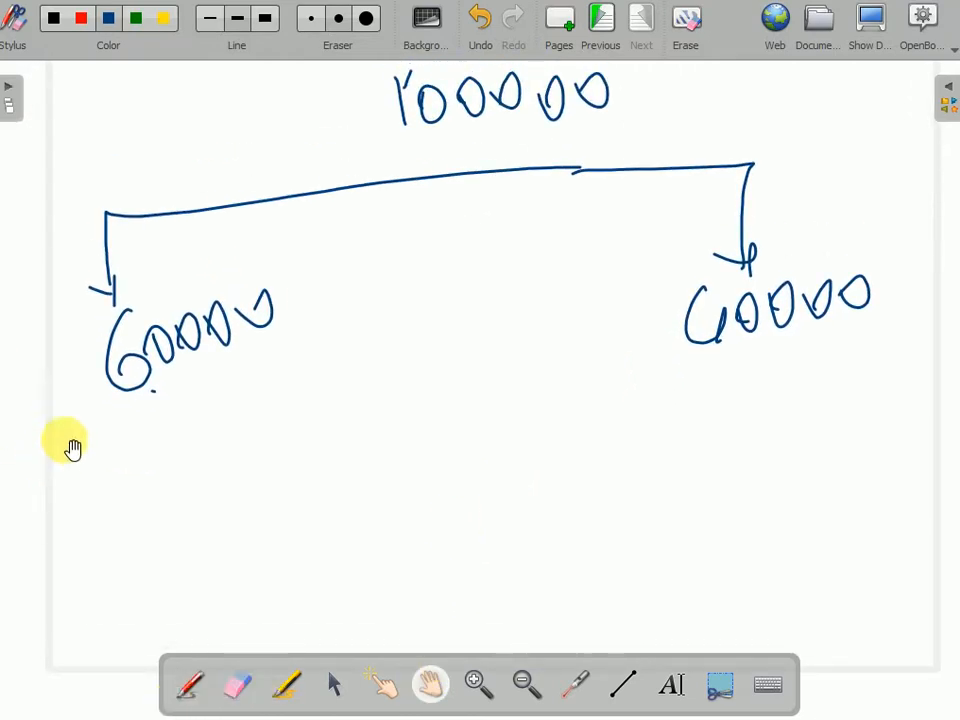
pyautogui.click(190, 685)
pyautogui.moveTo(47, 418)
pyautogui.mouseDown()
pyautogui.moveTo(99, 441)
pyautogui.moveTo(124, 429)
pyautogui.moveTo(175, 447)
pyautogui.moveTo(212, 432)
pyautogui.mouseUp()
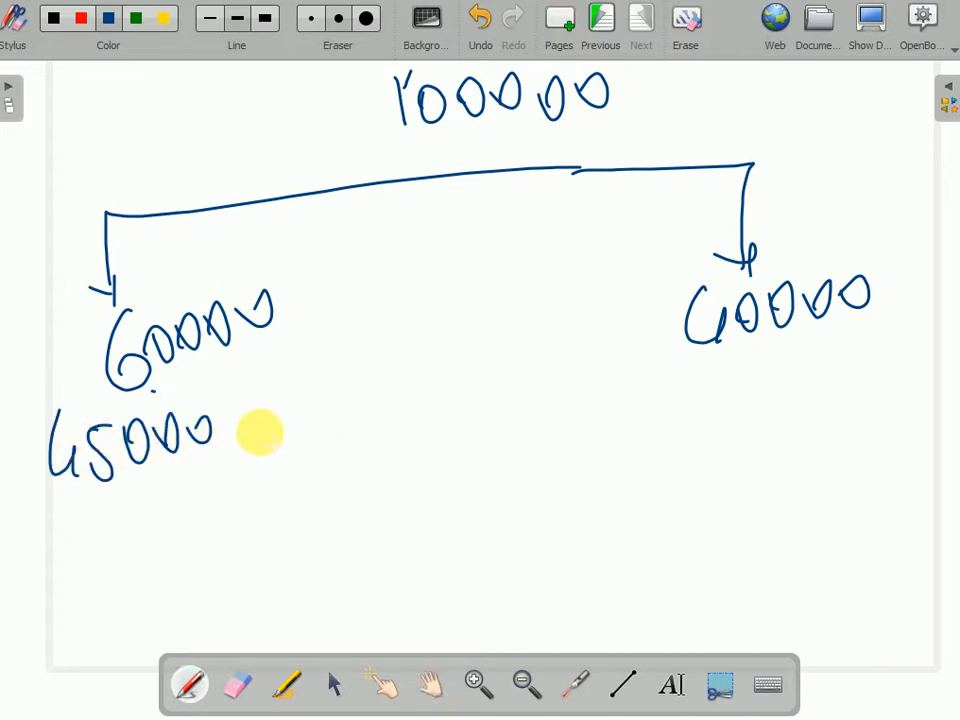
pyautogui.click(260, 422)
pyautogui.click(260, 446)
pyautogui.moveTo(308, 412); pyautogui.dragTo(308, 455)
pyautogui.moveTo(322, 420)
pyautogui.mouseDown()
pyautogui.moveTo(352, 450)
pyautogui.moveTo(369, 428)
pyautogui.mouseUp()
pyautogui.moveTo(377, 420); pyautogui.dragTo(378, 440)
pyautogui.click(404, 432)
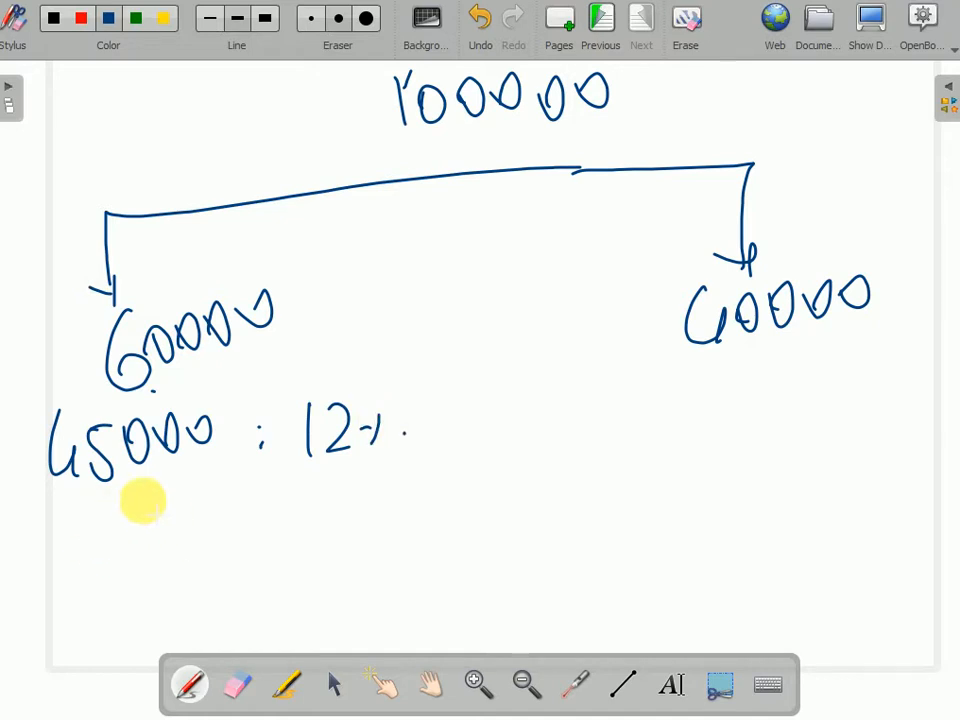
# Draw a blue two-way bracket below "45000" and handwrite "2700 CGST" and "2700 SGST" beside it in red.
pyautogui.moveTo(135, 488)
pyautogui.mouseDown()
pyautogui.moveTo(237, 489)
pyautogui.moveTo(219, 567)
pyautogui.mouseUp()
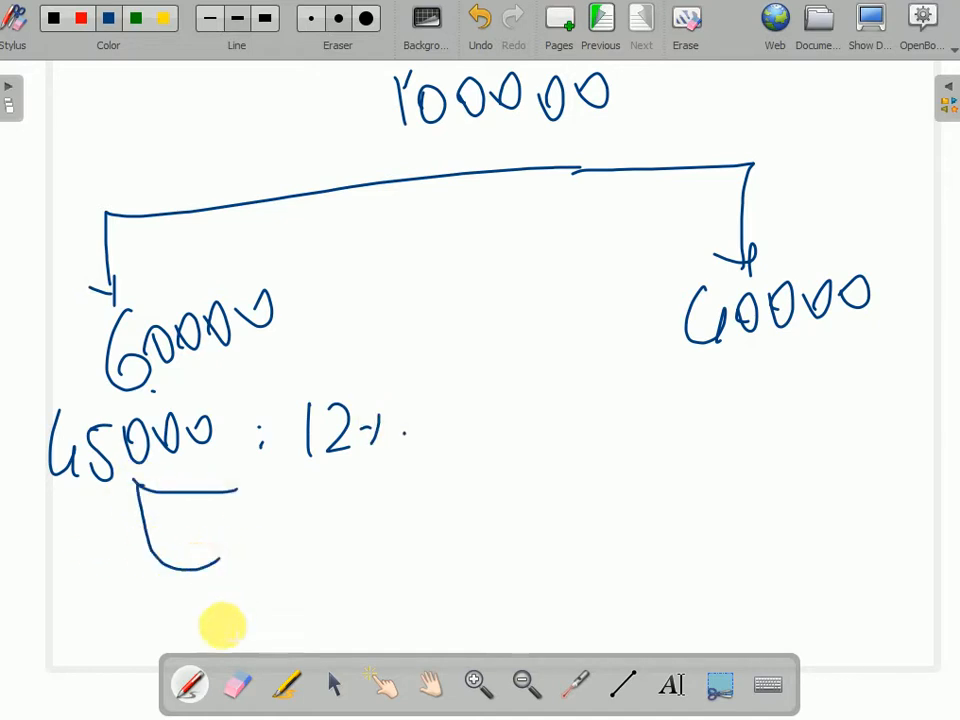
pyautogui.click(81, 20)
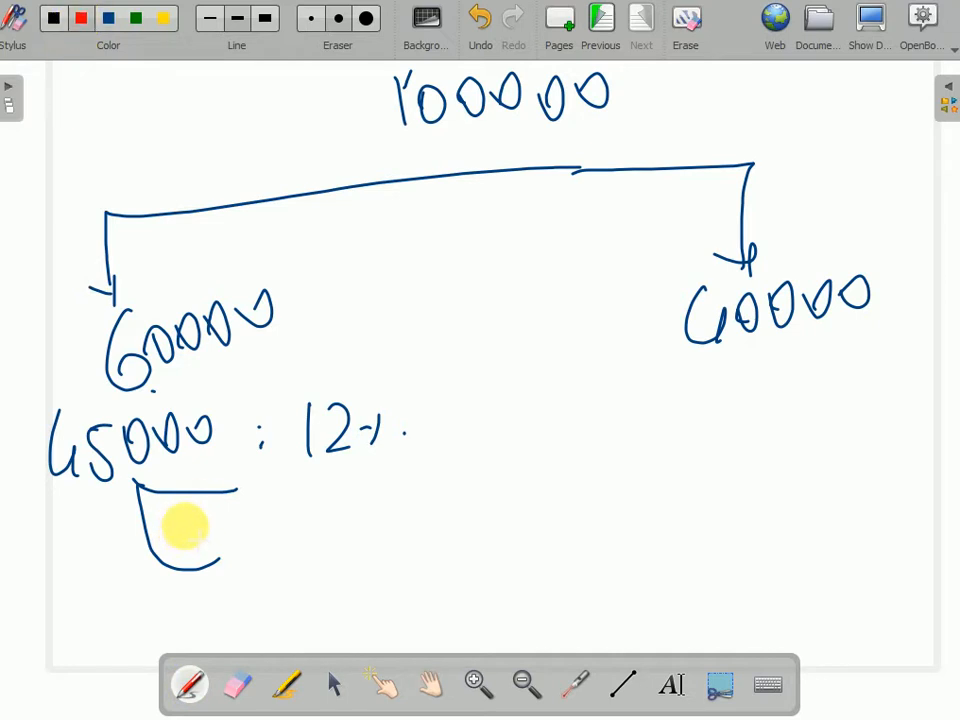
pyautogui.moveTo(287, 482)
pyautogui.mouseDown()
pyautogui.moveTo(318, 510)
pyautogui.moveTo(342, 512)
pyautogui.moveTo(400, 484)
pyautogui.moveTo(432, 484)
pyautogui.mouseUp()
pyautogui.moveTo(462, 456)
pyautogui.mouseDown()
pyautogui.moveTo(473, 500)
pyautogui.moveTo(553, 467)
pyautogui.moveTo(553, 505)
pyautogui.mouseUp()
pyautogui.moveTo(313, 546)
pyautogui.mouseDown()
pyautogui.moveTo(321, 574)
pyautogui.moveTo(420, 540)
pyautogui.moveTo(460, 540)
pyautogui.mouseUp()
pyautogui.moveTo(530, 535)
pyautogui.mouseDown()
pyautogui.moveTo(507, 572)
pyautogui.moveTo(530, 532)
pyautogui.mouseUp()
pyautogui.moveTo(562, 538)
pyautogui.mouseDown()
pyautogui.moveTo(572, 545)
pyautogui.moveTo(615, 529)
pyautogui.mouseUp()
pyautogui.moveTo(608, 530); pyautogui.dragTo(610, 580)
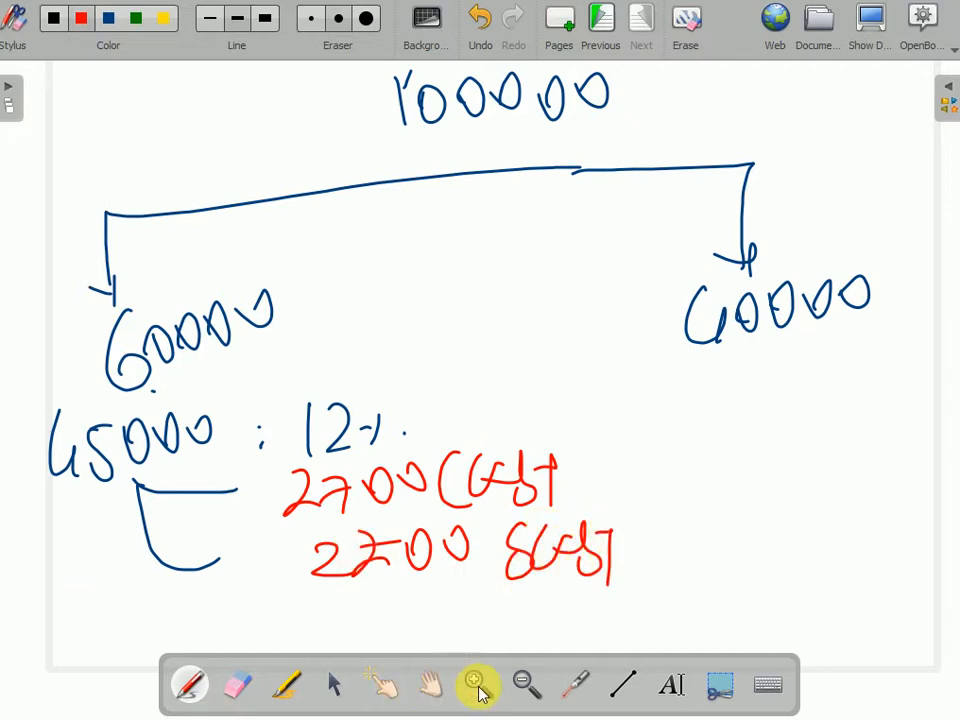
# Handwrite the second rate split "15000 : 28%" in red below the CGST and SGST amounts.
pyautogui.click(437, 688)
pyautogui.moveTo(489, 623); pyautogui.dragTo(477, 515)
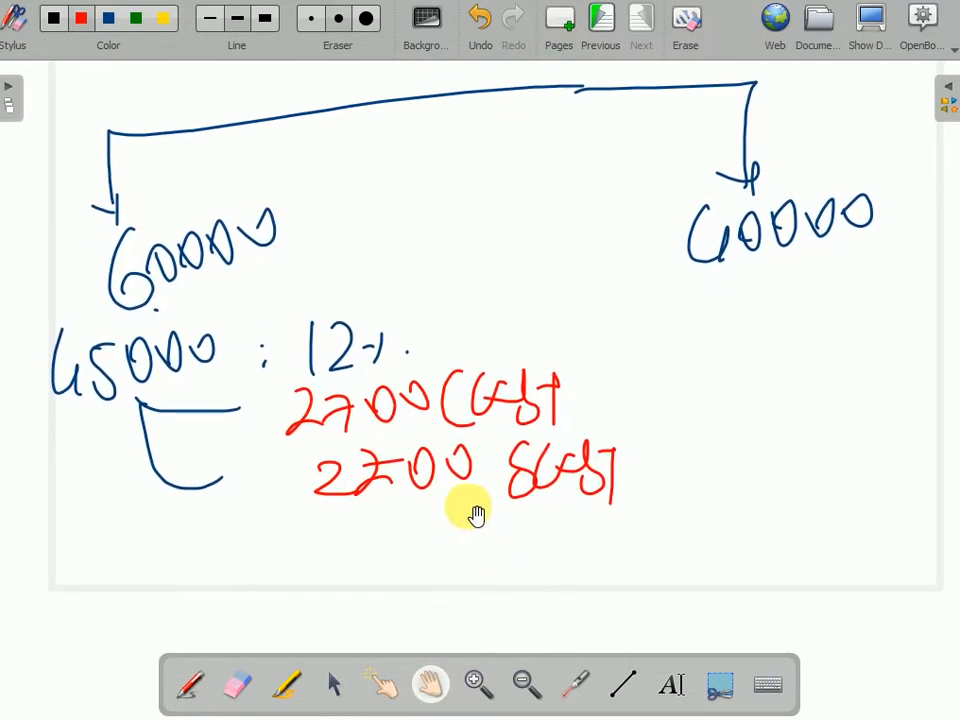
pyautogui.click(186, 683)
pyautogui.moveTo(75, 588)
pyautogui.mouseDown()
pyautogui.moveTo(73, 545)
pyautogui.moveTo(163, 561)
pyautogui.moveTo(197, 540)
pyautogui.moveTo(292, 586)
pyautogui.mouseUp()
pyautogui.click(255, 580)
pyautogui.click(256, 553)
pyautogui.moveTo(325, 537); pyautogui.dragTo(350, 566)
pyautogui.click(369, 561)
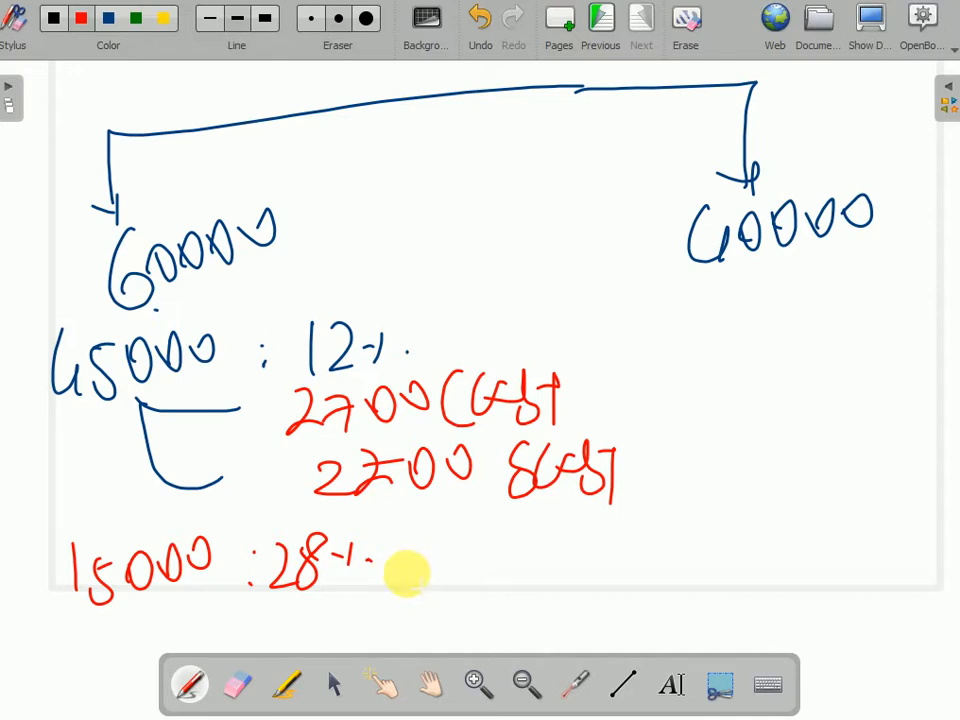
# Handwrite "14% – 2100" twice in red beside "28%", one line below the other.
pyautogui.moveTo(398, 553)
pyautogui.mouseDown()
pyautogui.moveTo(452, 566)
pyautogui.moveTo(414, 602)
pyautogui.moveTo(445, 625)
pyautogui.moveTo(482, 615)
pyautogui.mouseUp()
pyautogui.moveTo(486, 562); pyautogui.dragTo(514, 557)
pyautogui.moveTo(490, 608); pyautogui.dragTo(510, 603)
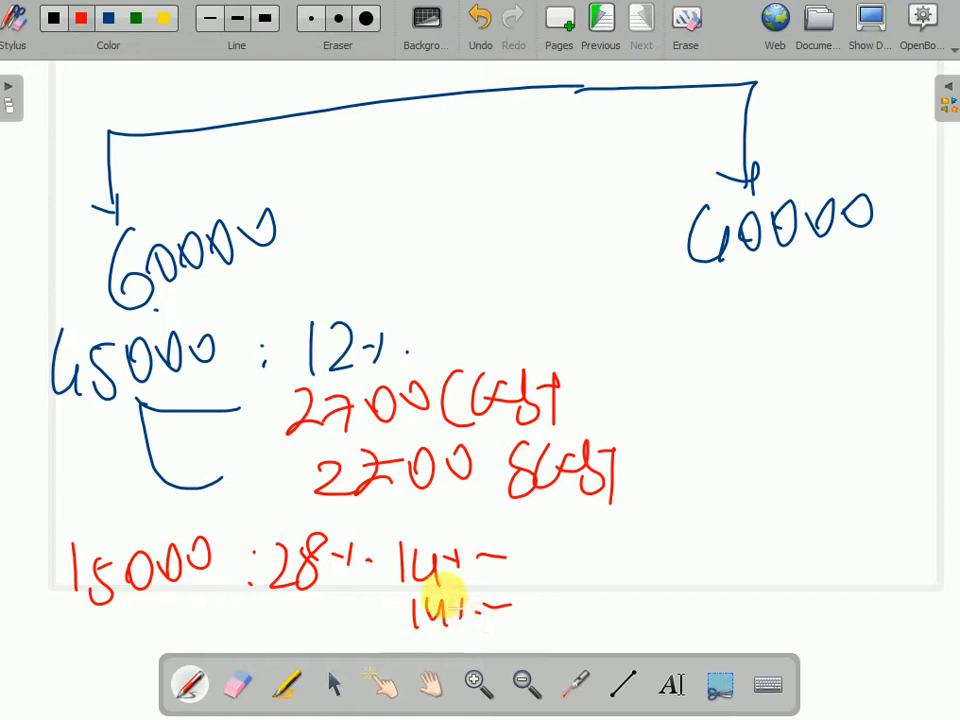
pyautogui.moveTo(540, 545); pyautogui.dragTo(594, 566)
pyautogui.moveTo(603, 545)
pyautogui.mouseDown()
pyautogui.moveTo(628, 529)
pyautogui.moveTo(665, 535)
pyautogui.mouseUp()
pyautogui.moveTo(562, 608); pyautogui.dragTo(592, 632)
pyautogui.moveTo(600, 598)
pyautogui.mouseDown()
pyautogui.moveTo(601, 632)
pyautogui.moveTo(652, 602)
pyautogui.moveTo(690, 596)
pyautogui.mouseUp()
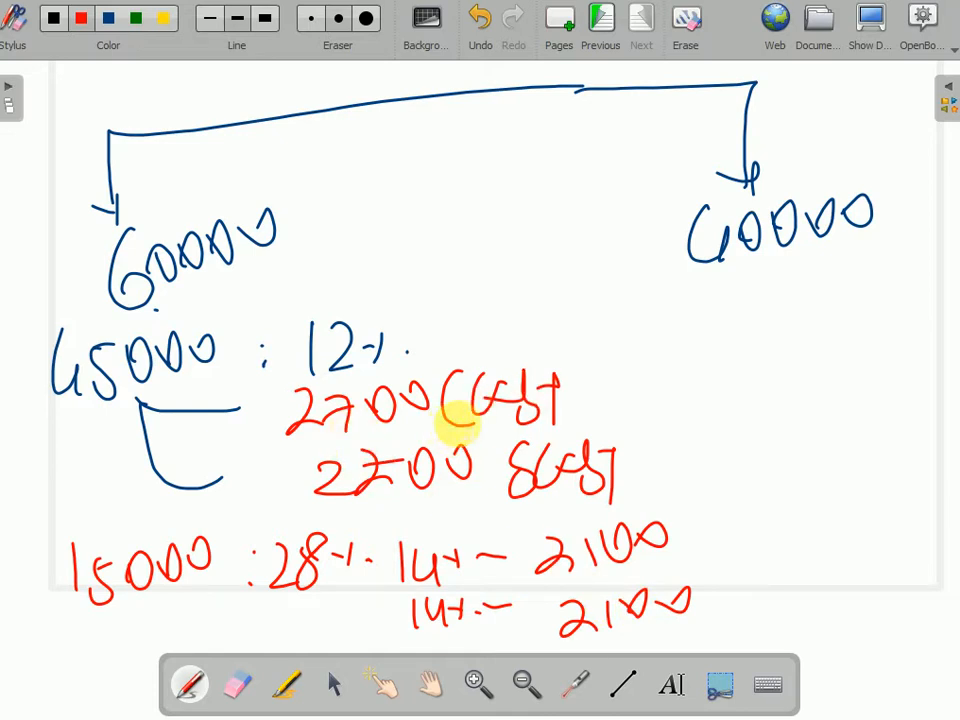
# Tick the "2700 CGST" and the upper "2100" in red, and label the two 2100 amounts "CGST" and "SGST".
pyautogui.moveTo(688, 540)
pyautogui.mouseDown()
pyautogui.moveTo(703, 549)
pyautogui.moveTo(765, 508)
pyautogui.mouseUp()
pyautogui.moveTo(578, 380); pyautogui.dragTo(648, 357)
pyautogui.moveTo(735, 518)
pyautogui.mouseDown()
pyautogui.moveTo(748, 549)
pyautogui.moveTo(796, 545)
pyautogui.mouseUp()
pyautogui.moveTo(728, 598)
pyautogui.mouseDown()
pyautogui.moveTo(761, 624)
pyautogui.moveTo(798, 605)
pyautogui.mouseUp()
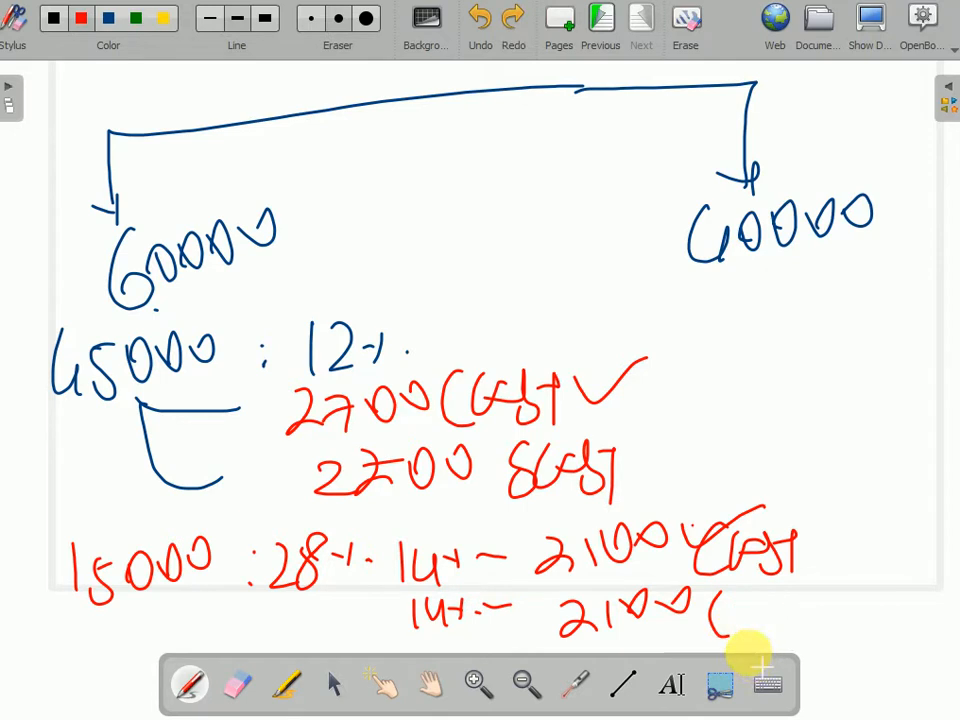
pyautogui.hotkey('ctrl', 'z')
pyautogui.moveTo(733, 598)
pyautogui.mouseDown()
pyautogui.moveTo(720, 629)
pyautogui.moveTo(771, 615)
pyautogui.moveTo(739, 606)
pyautogui.moveTo(796, 598)
pyautogui.mouseUp()
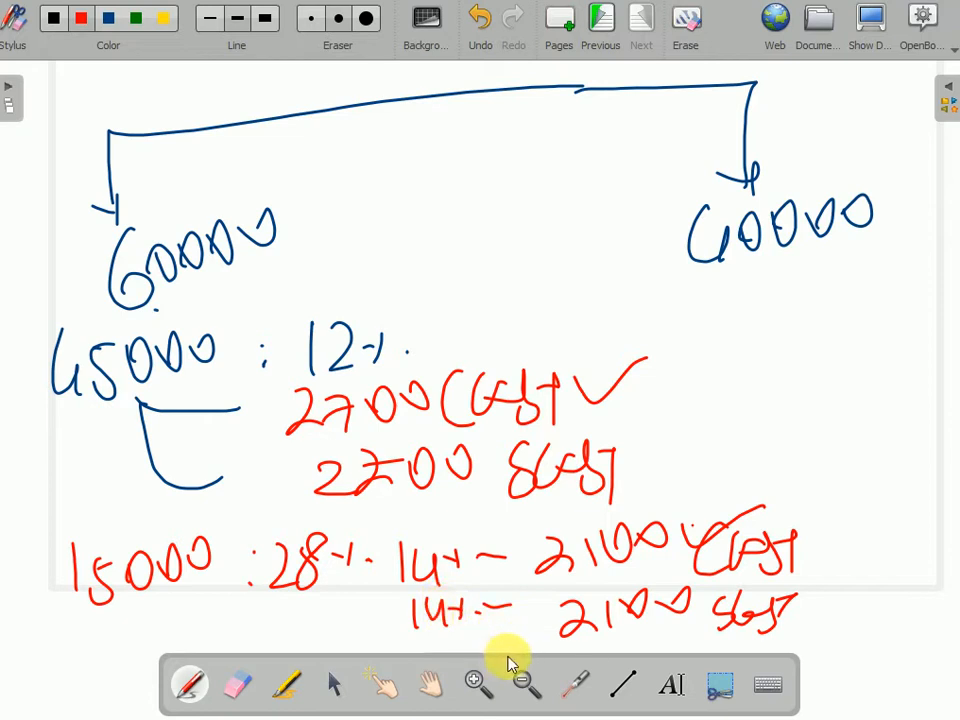
# Handwrite the totals "CGST: 4800" and "SGST 4800" in red beside "60000".
pyautogui.moveTo(275, 143)
pyautogui.mouseDown()
pyautogui.moveTo(261, 197)
pyautogui.moveTo(284, 198)
pyautogui.mouseUp()
pyautogui.moveTo(299, 152)
pyautogui.mouseDown()
pyautogui.moveTo(313, 178)
pyautogui.moveTo(358, 165)
pyautogui.moveTo(483, 178)
pyautogui.moveTo(514, 154)
pyautogui.moveTo(535, 160)
pyautogui.mouseUp()
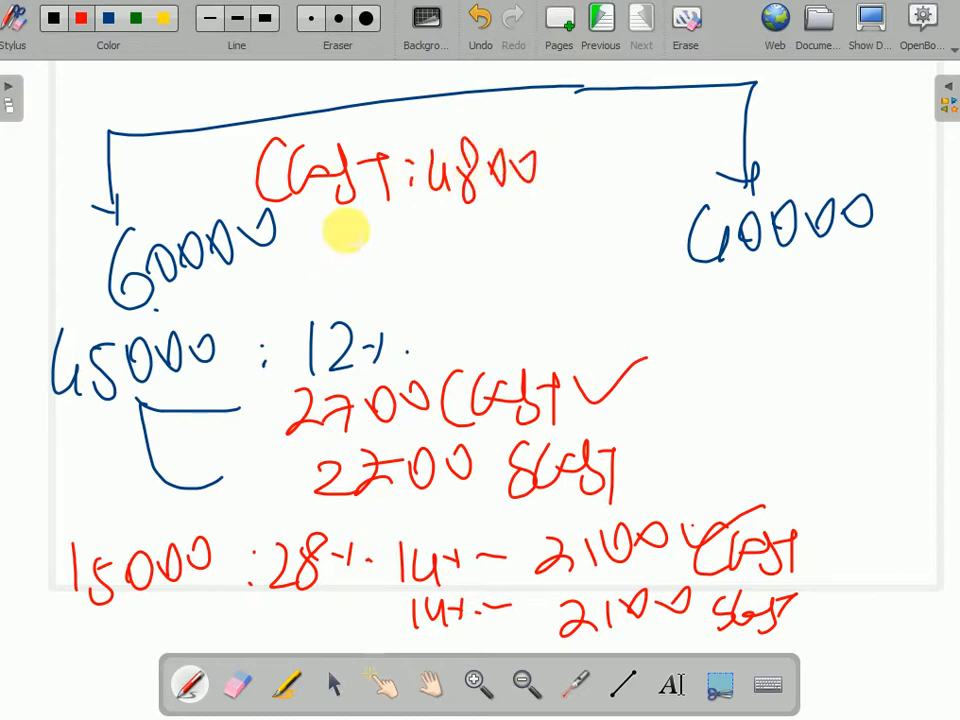
pyautogui.moveTo(345, 238)
pyautogui.mouseDown()
pyautogui.moveTo(435, 240)
pyautogui.moveTo(414, 274)
pyautogui.moveTo(488, 222)
pyautogui.moveTo(521, 246)
pyautogui.moveTo(535, 240)
pyautogui.mouseUp()
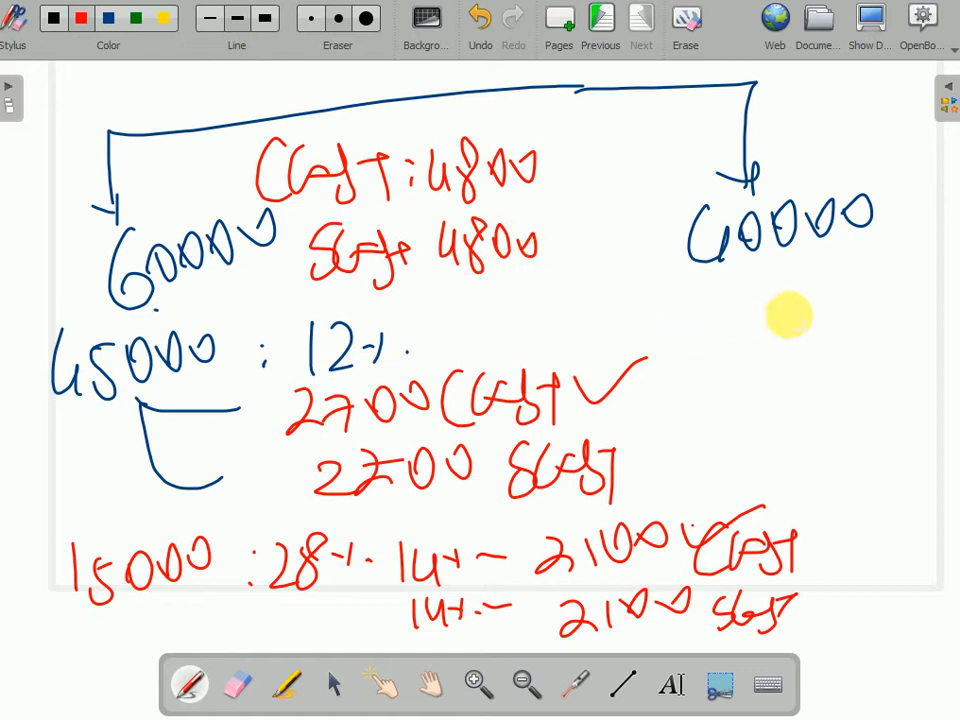
# Underline "40000" in red, handwrite "18%" and "7200" below it, and circle them.
pyautogui.moveTo(715, 298)
pyautogui.mouseDown()
pyautogui.moveTo(801, 275)
pyautogui.moveTo(770, 356)
pyautogui.mouseUp()
pyautogui.moveTo(803, 305); pyautogui.dragTo(798, 306)
pyautogui.click(822, 318)
pyautogui.moveTo(838, 303)
pyautogui.mouseDown()
pyautogui.moveTo(839, 318)
pyautogui.moveTo(828, 310)
pyautogui.mouseUp()
pyautogui.click(858, 314)
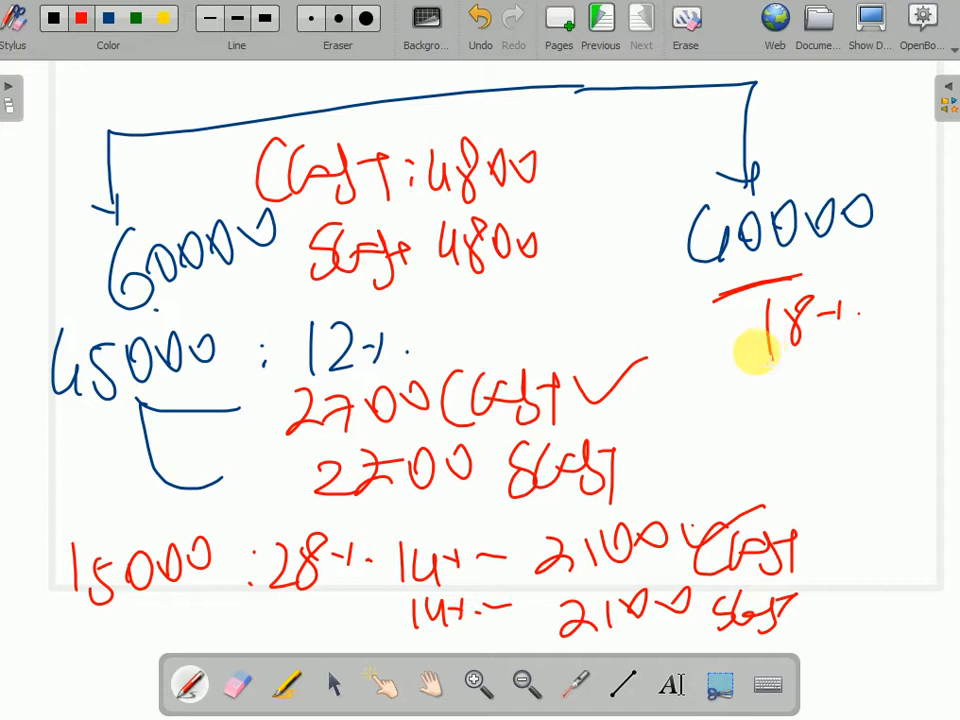
pyautogui.moveTo(757, 402)
pyautogui.mouseDown()
pyautogui.moveTo(771, 442)
pyautogui.moveTo(828, 436)
pyautogui.moveTo(870, 415)
pyautogui.moveTo(900, 418)
pyautogui.mouseUp()
pyautogui.moveTo(760, 425)
pyautogui.mouseDown()
pyautogui.moveTo(744, 456)
pyautogui.moveTo(765, 439)
pyautogui.moveTo(855, 455)
pyautogui.mouseUp()
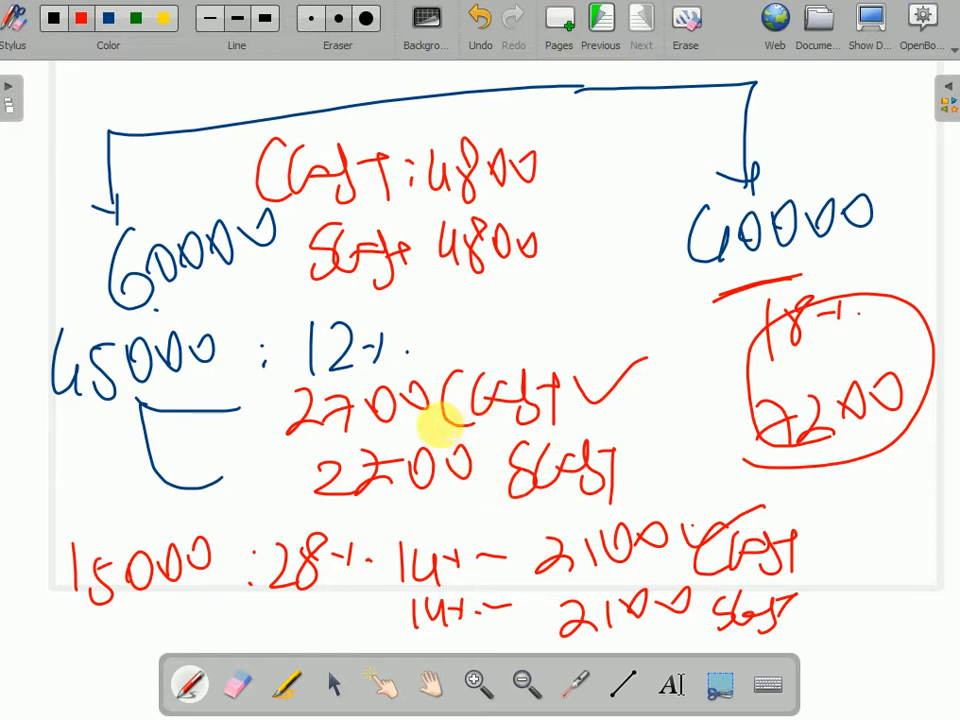
# Circle the two CGST entries in yellow and tick both 4800 totals.
pyautogui.click(162, 22)
pyautogui.moveTo(457, 434)
pyautogui.mouseDown()
pyautogui.moveTo(541, 311)
pyautogui.moveTo(455, 430)
pyautogui.mouseUp()
pyautogui.moveTo(667, 577)
pyautogui.mouseDown()
pyautogui.moveTo(707, 563)
pyautogui.moveTo(810, 572)
pyautogui.moveTo(561, 583)
pyautogui.moveTo(654, 568)
pyautogui.mouseUp()
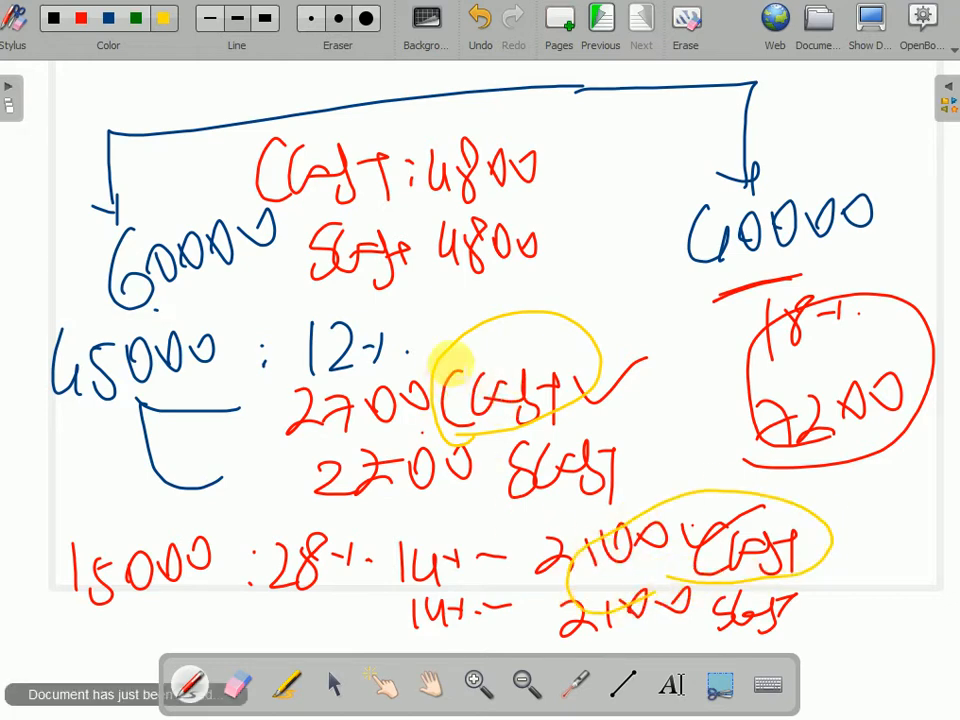
pyautogui.moveTo(415, 205); pyautogui.dragTo(530, 105)
pyautogui.moveTo(425, 298); pyautogui.dragTo(545, 235)
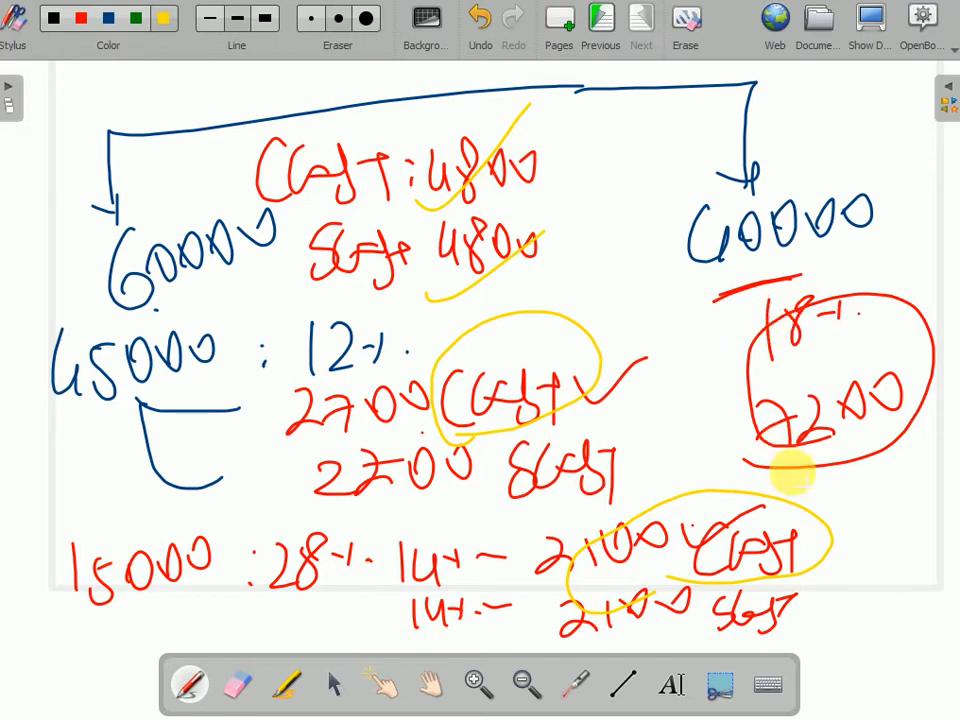
# Switch to the GST portal, extend the session, and enter 7200 integrated tax and 4800 central tax for outward taxable supplies in row (a).
pyautogui.click(862, 30)
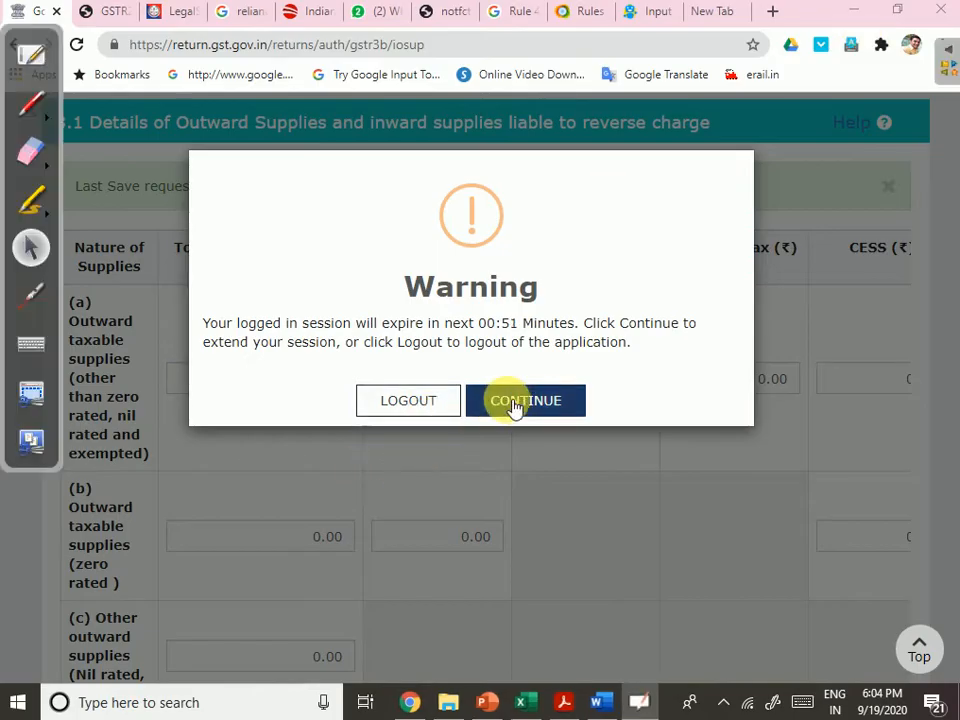
pyautogui.click(513, 403)
pyautogui.click(478, 395)
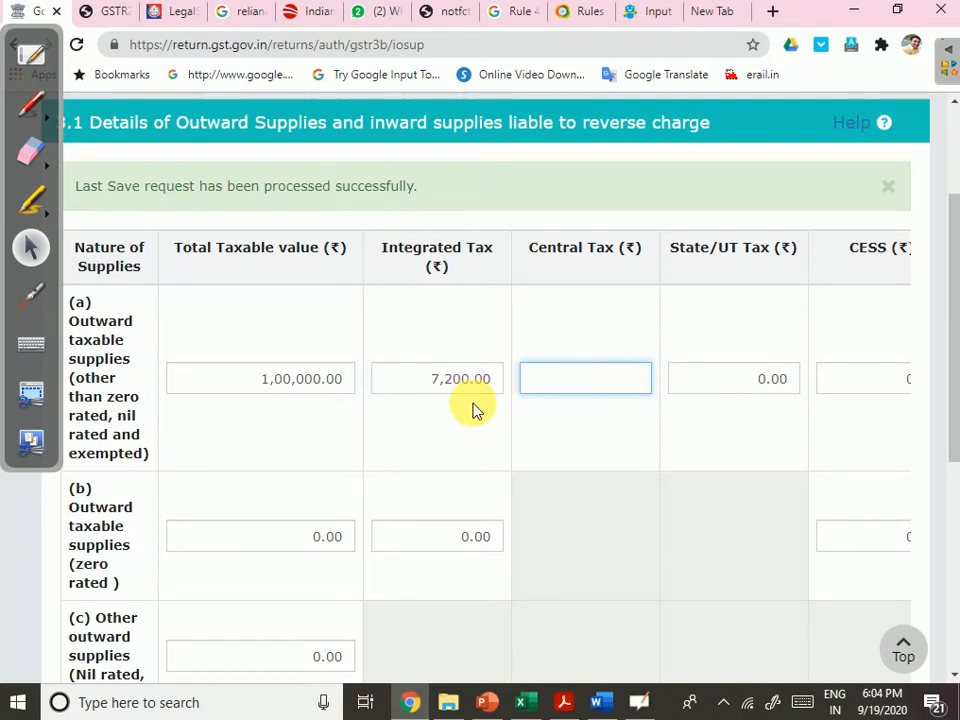
pyautogui.press('Tab')
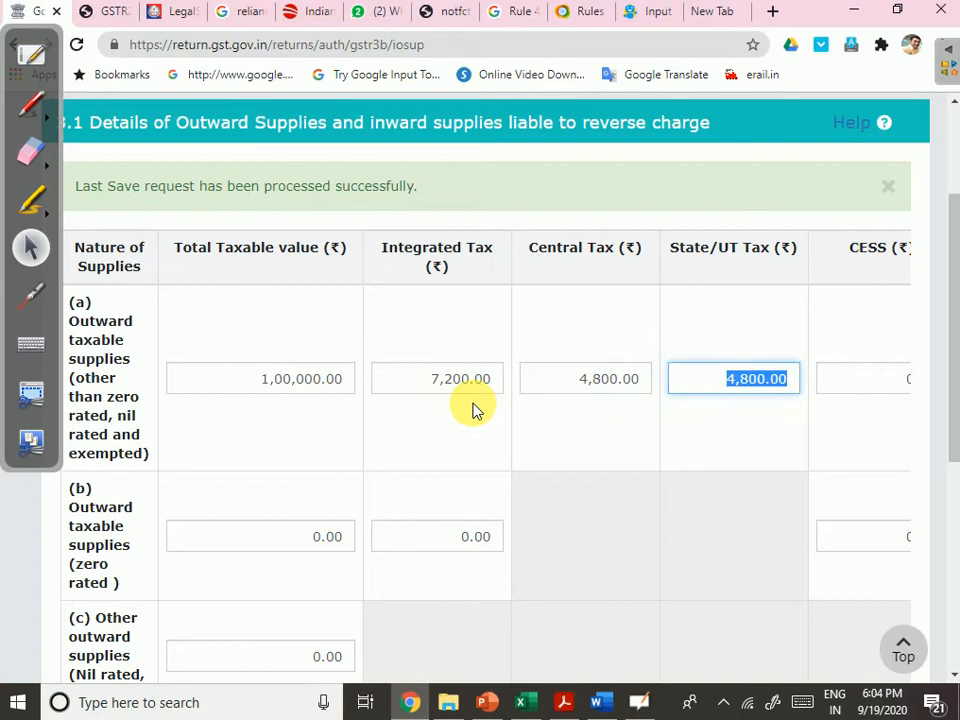
# Examine the row (a) amounts and the zero rated supplies row (b) in table 3.1.
pyautogui.scroll(-1, 640, 495)
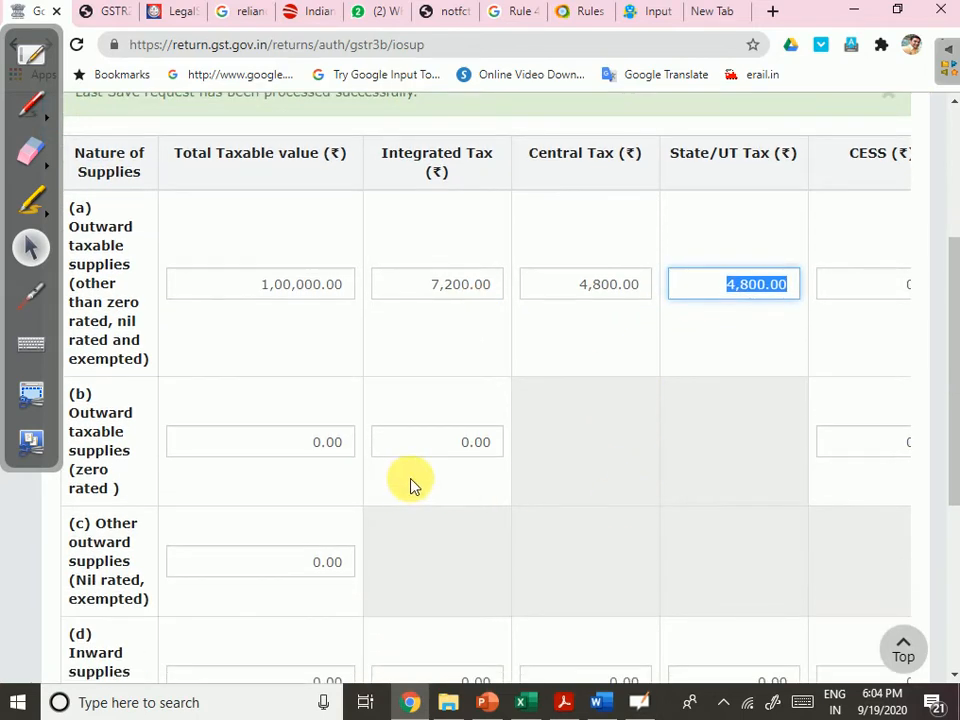
pyautogui.scroll(-1, 414, 484)
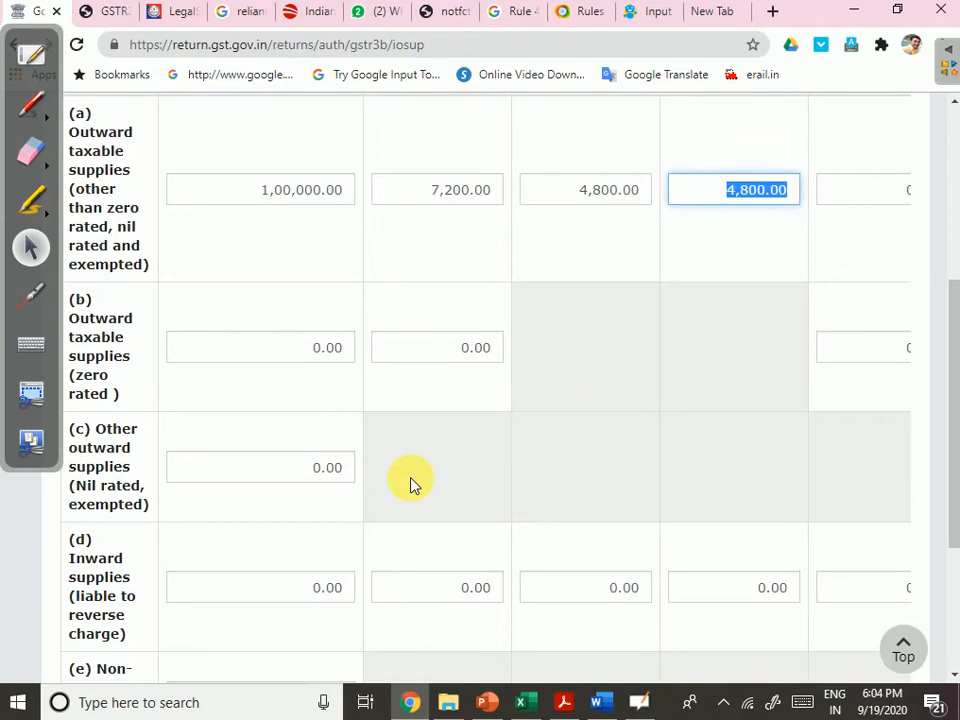
pyautogui.click(290, 358)
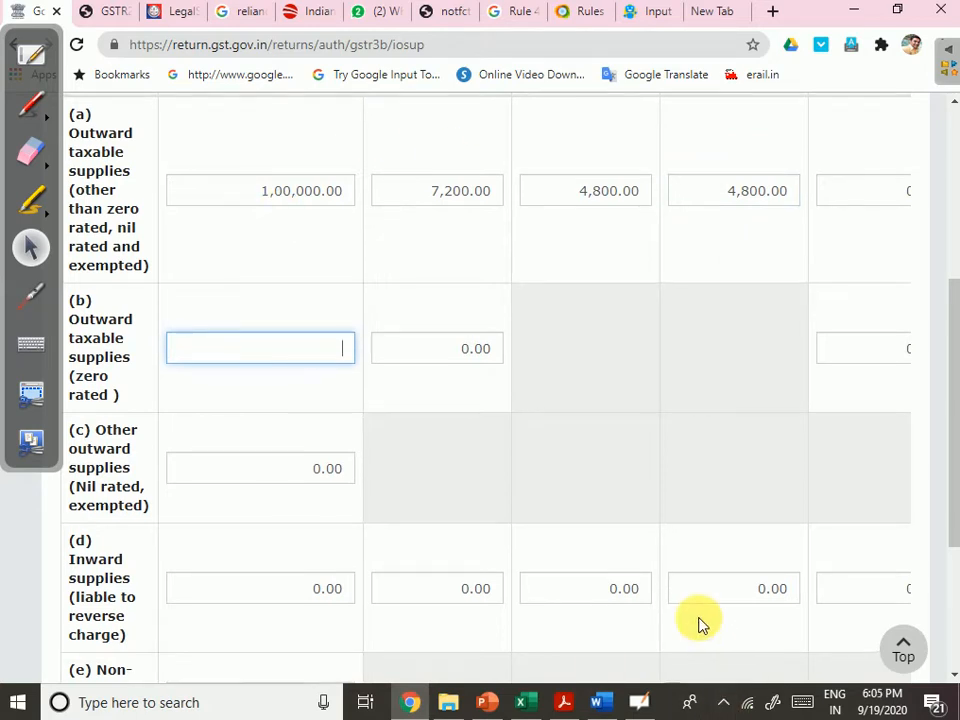
pyautogui.scroll(3, 670, 625)
pyautogui.scroll(-1, 493, 527)
pyautogui.scroll(-1, 493, 527)
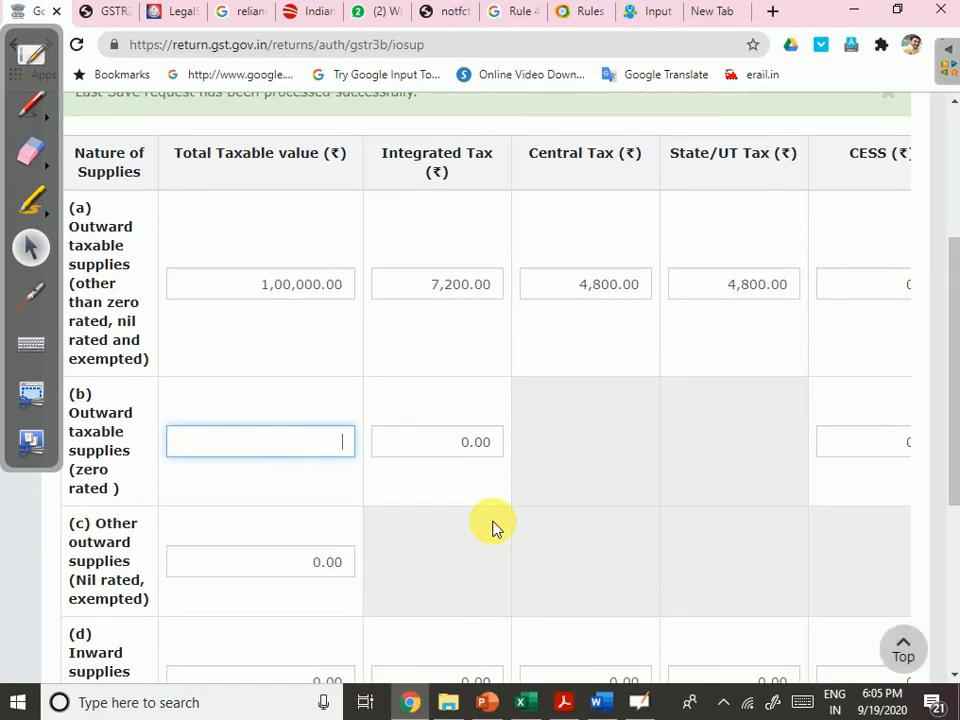
pyautogui.scroll(-2, 560, 453)
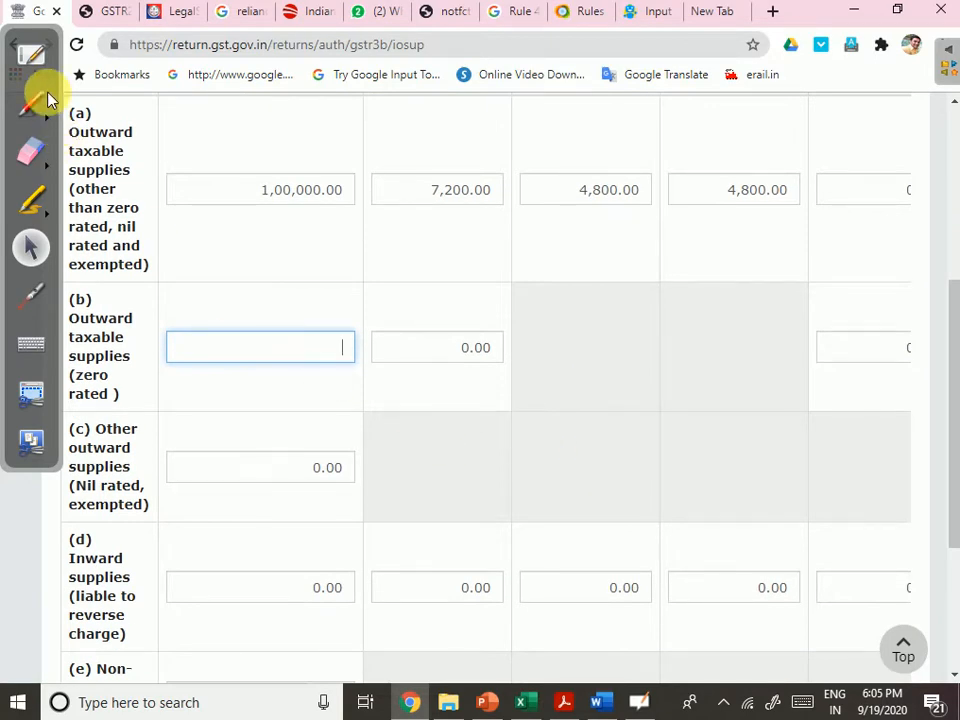
# Return to the OpenBoard whiteboard and hide OpenBoard so that the GST portal is uncovered.
pyautogui.click(29, 36)
pyautogui.click(31, 40)
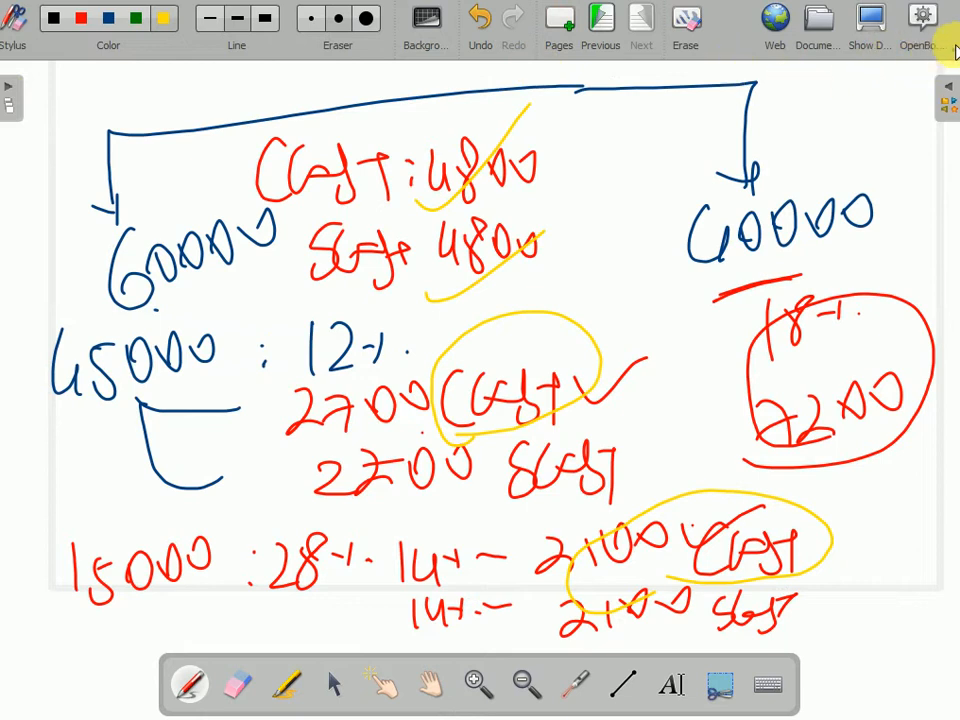
pyautogui.click(950, 45)
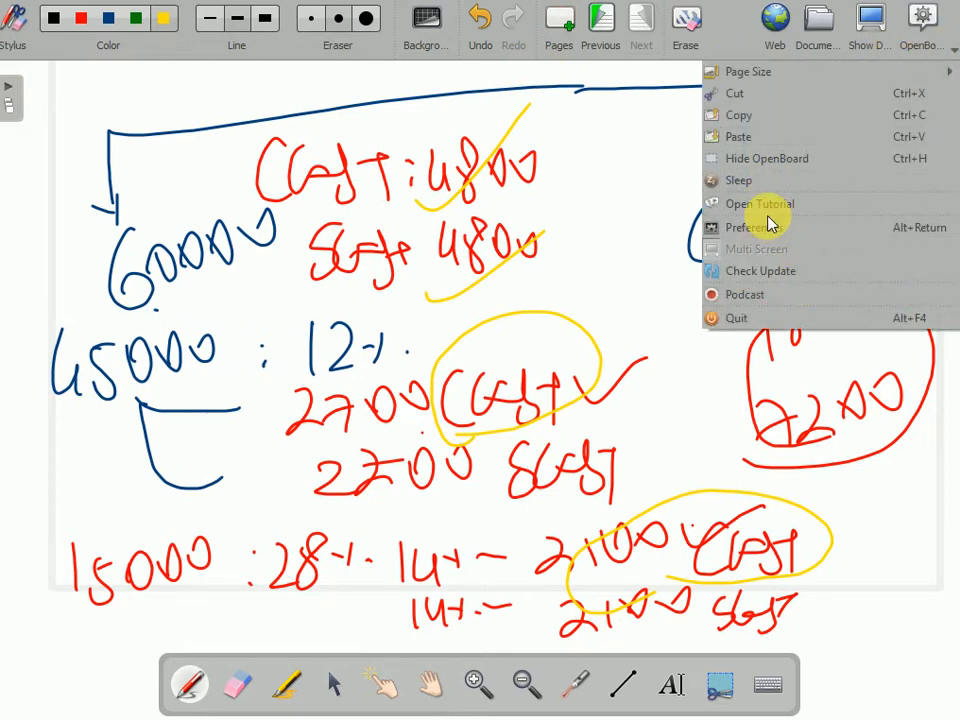
pyautogui.click(756, 158)
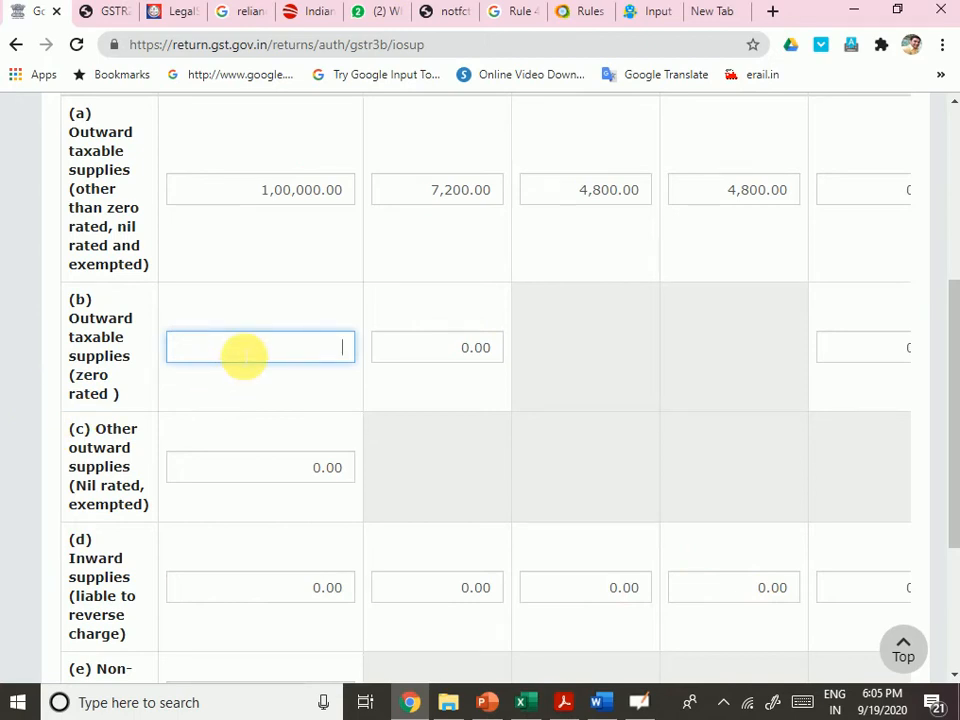
# Enter a taxable value of 100000 and integrated tax of 28000 for zero rated outward supplies in row (b).
pyautogui.press('Tab')
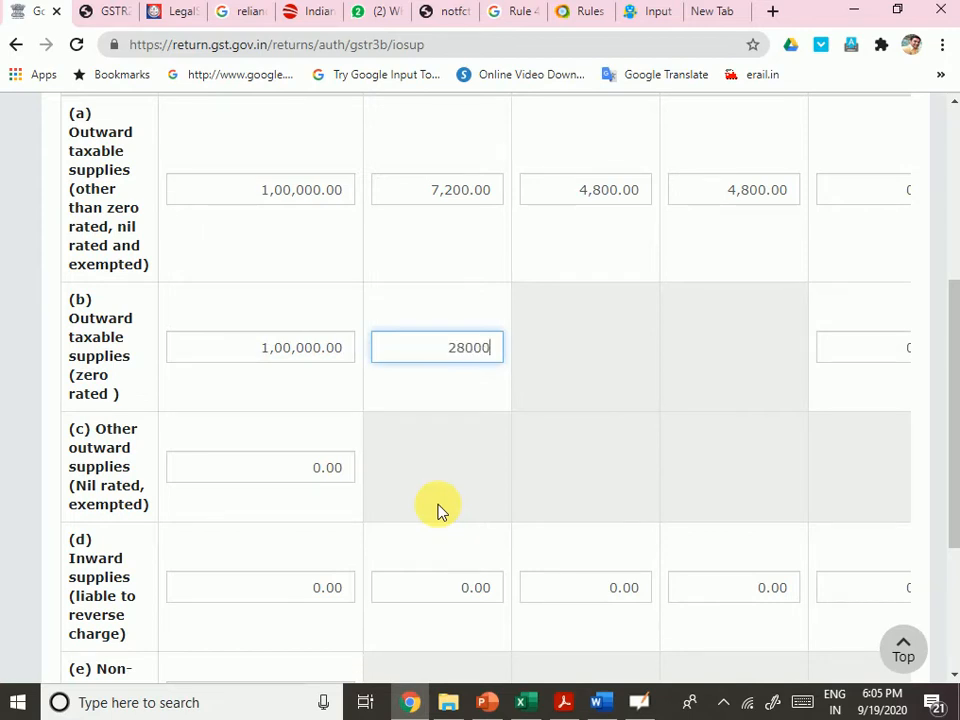
pyautogui.press('Tab')
pyautogui.scroll(3, 553, 480)
pyautogui.scroll(-3, 553, 480)
# Set the integrated tax of the zero rated supplies in row (b) to 0.
pyautogui.click(415, 436)
pyautogui.moveTo(379, 360); pyautogui.dragTo(463, 353)
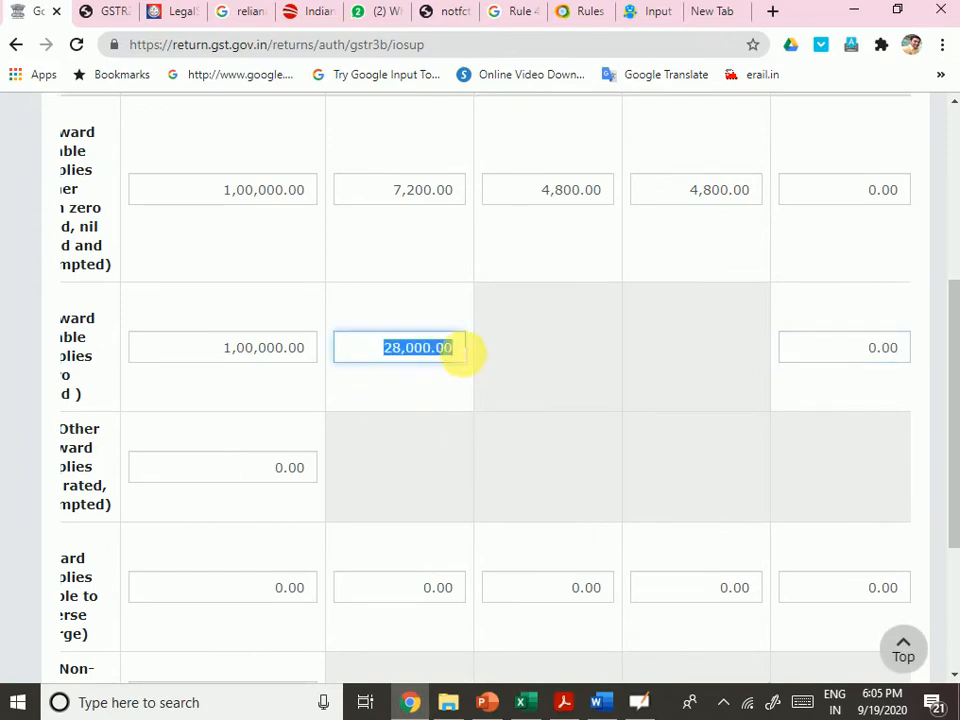
pyautogui.write('00')
pyautogui.press('Tab')
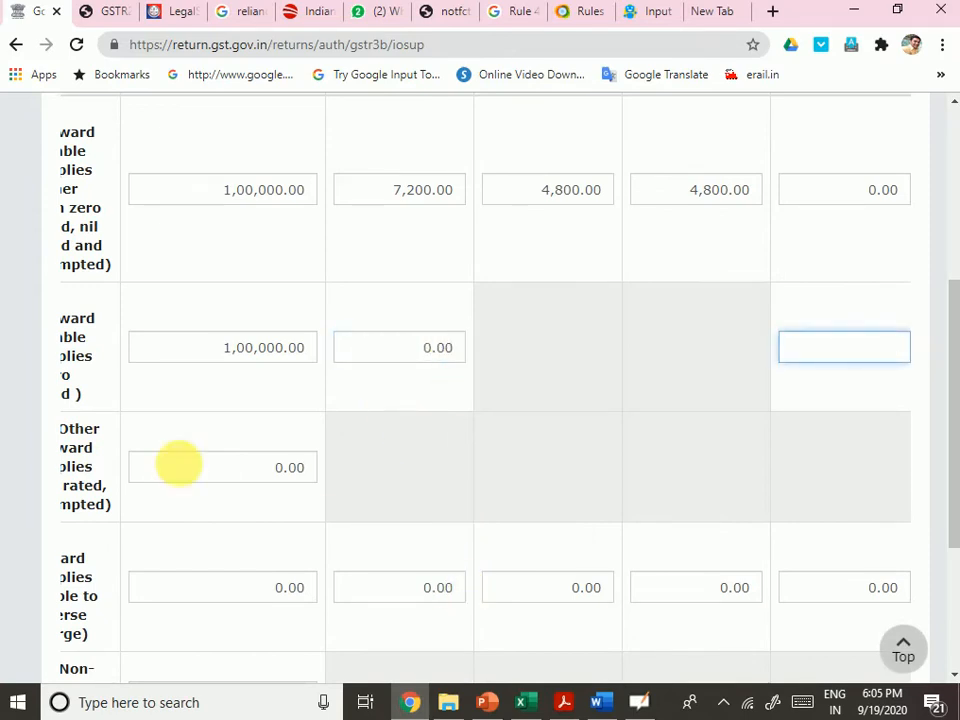
# Switch to OpenBoard, add a blank page and handwrite the heading "Nil rated" in yellow.
pyautogui.scroll(-3, 575, 630)
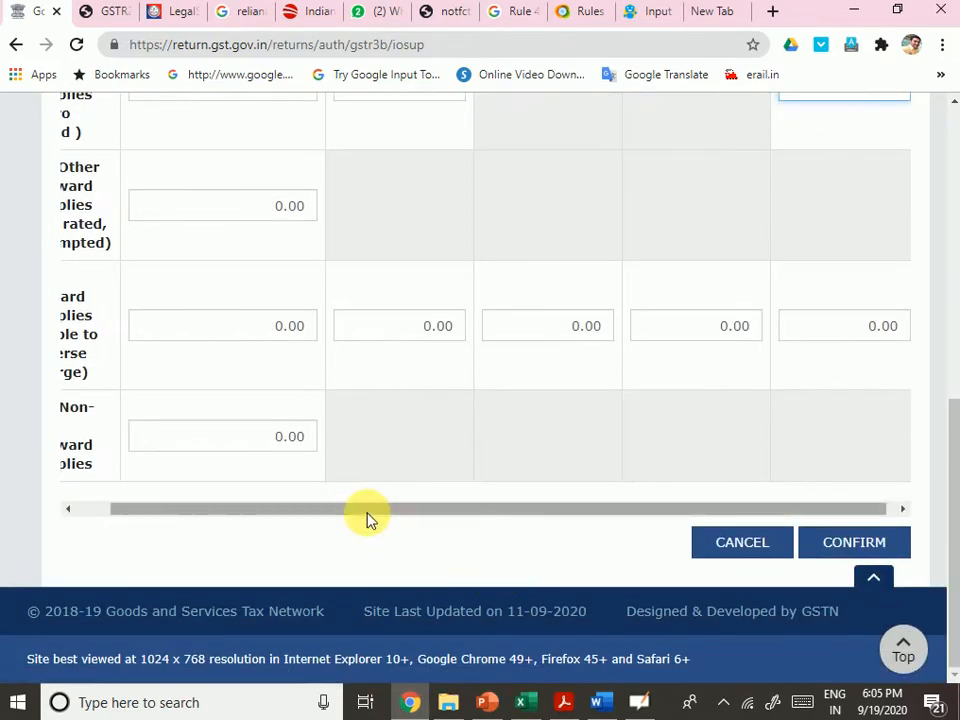
pyautogui.moveTo(371, 521); pyautogui.dragTo(244, 510)
pyautogui.scroll(3, 355, 470)
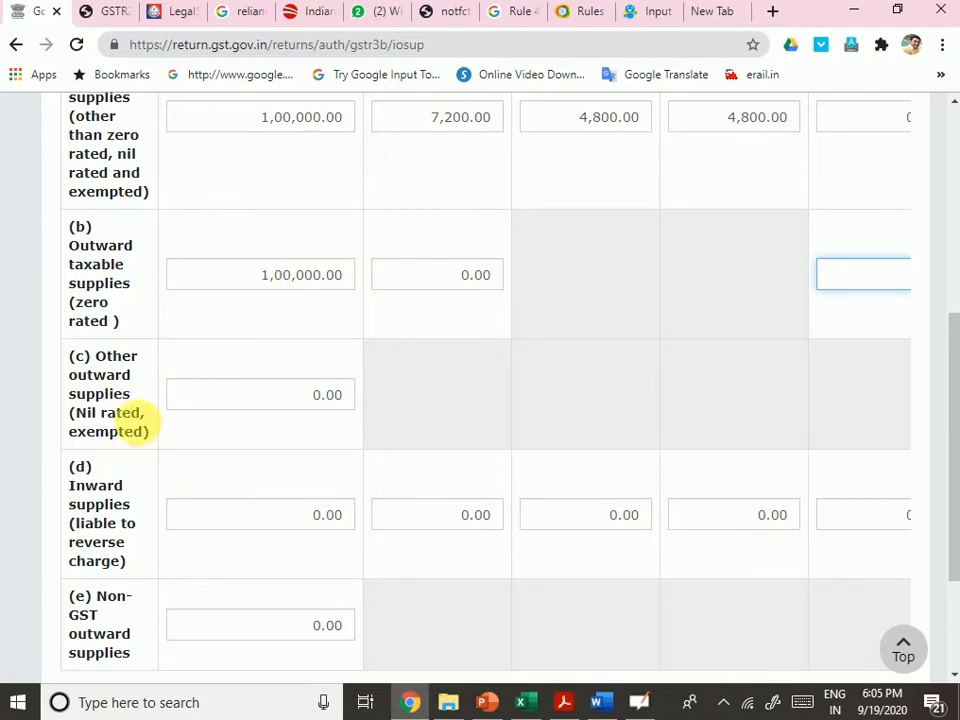
pyautogui.scroll(1, 165, 385)
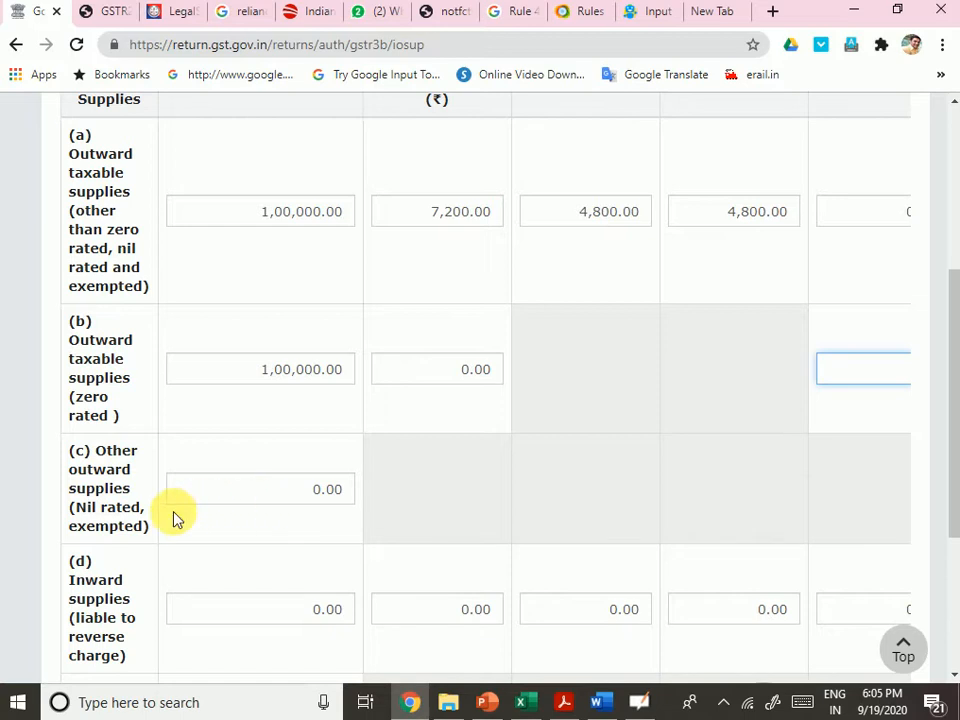
pyautogui.click(638, 702)
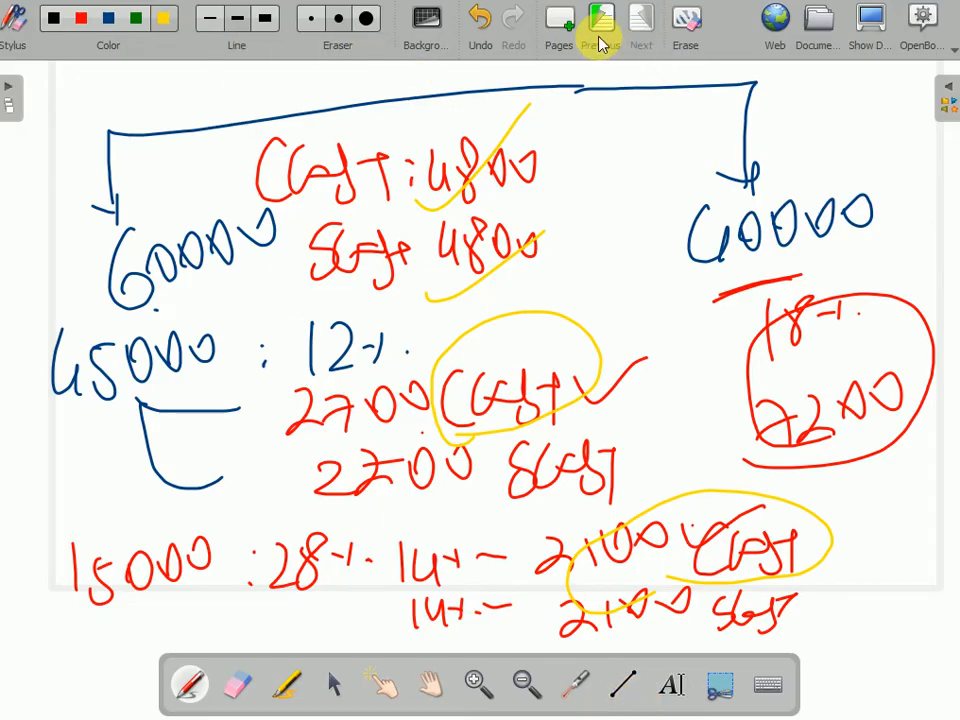
pyautogui.click(561, 30)
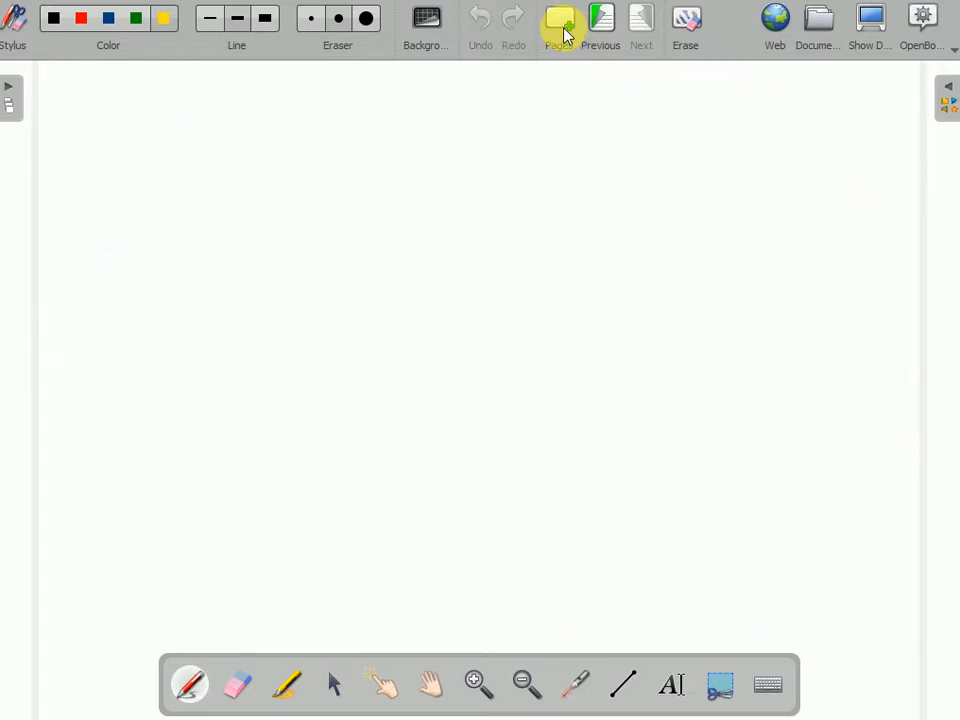
pyautogui.moveTo(244, 139)
pyautogui.mouseDown()
pyautogui.moveTo(240, 204)
pyautogui.moveTo(298, 180)
pyautogui.moveTo(317, 184)
pyautogui.mouseUp()
pyautogui.moveTo(338, 140); pyautogui.dragTo(338, 190)
pyautogui.moveTo(386, 190)
pyautogui.mouseDown()
pyautogui.moveTo(418, 156)
pyautogui.moveTo(469, 146)
pyautogui.moveTo(512, 144)
pyautogui.moveTo(530, 172)
pyautogui.mouseUp()
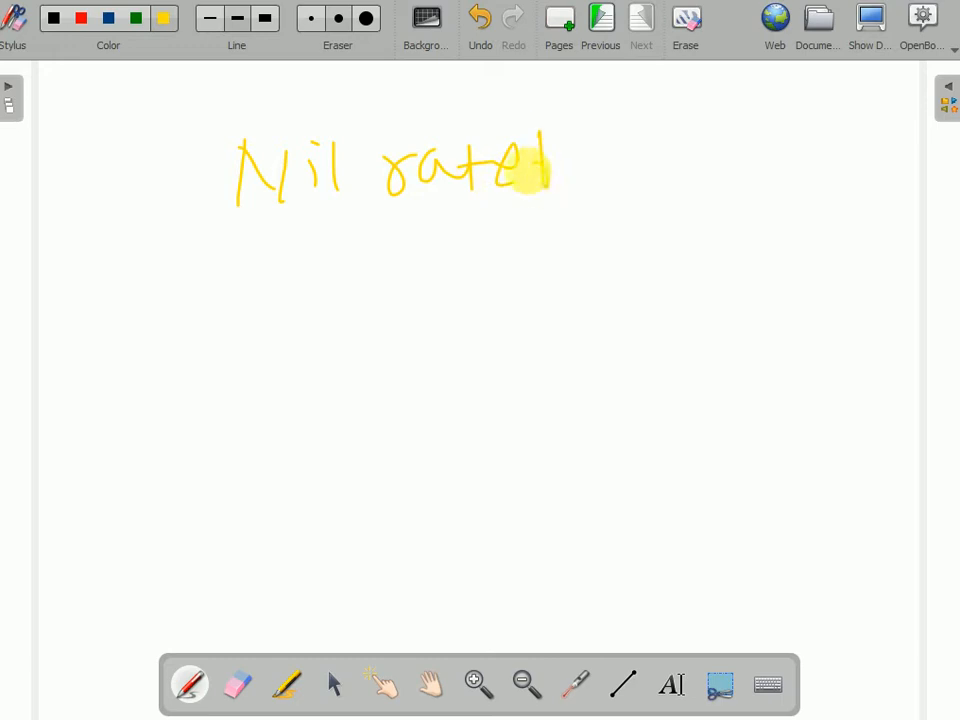
# Handwrite "Tomato – 0%" in yellow below the "Nil rated" heading and underline "Tomato".
pyautogui.moveTo(68, 320)
pyautogui.mouseDown()
pyautogui.moveTo(107, 371)
pyautogui.moveTo(189, 358)
pyautogui.moveTo(225, 364)
pyautogui.moveTo(300, 330)
pyautogui.mouseUp()
pyautogui.moveTo(128, 418); pyautogui.dragTo(287, 418)
pyautogui.moveTo(416, 362); pyautogui.dragTo(456, 362)
pyautogui.moveTo(655, 345)
pyautogui.mouseDown()
pyautogui.moveTo(707, 381)
pyautogui.moveTo(730, 365)
pyautogui.mouseUp()
pyautogui.click(748, 372)
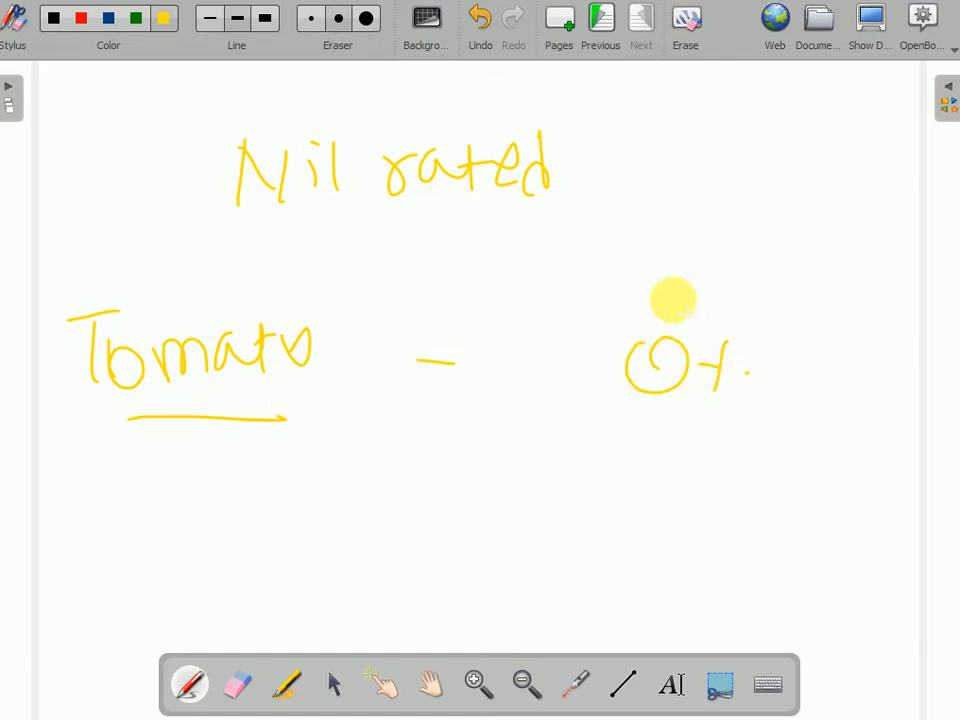
# In red, write "rate" above 0%, draw a dividing line below the tomato example, and write "Zero rated: T.V." beneath it.
pyautogui.click(83, 22)
pyautogui.moveTo(611, 272)
pyautogui.mouseDown()
pyautogui.moveTo(654, 268)
pyautogui.moveTo(780, 290)
pyautogui.mouseUp()
pyautogui.moveTo(55, 464); pyautogui.dragTo(862, 412)
pyautogui.moveTo(61, 491)
pyautogui.mouseDown()
pyautogui.moveTo(114, 531)
pyautogui.moveTo(215, 505)
pyautogui.mouseUp()
pyautogui.moveTo(316, 520)
pyautogui.mouseDown()
pyautogui.moveTo(350, 490)
pyautogui.moveTo(403, 489)
pyautogui.moveTo(454, 471)
pyautogui.moveTo(484, 510)
pyautogui.mouseUp()
pyautogui.moveTo(537, 457)
pyautogui.mouseDown()
pyautogui.moveTo(589, 452)
pyautogui.moveTo(604, 471)
pyautogui.mouseUp()
pyautogui.click(620, 491)
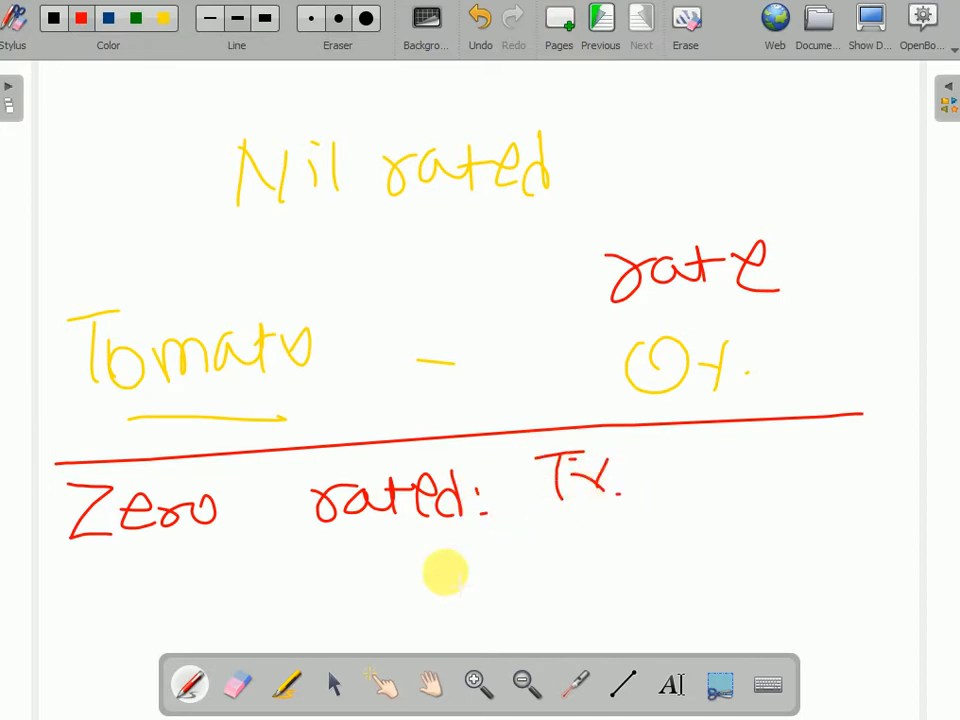
# Handwrite the zero rated example "T.V. – rate 28%" in red, then circle the 28% rate and the underlined word "Zero".
pyautogui.moveTo(98, 600); pyautogui.dragTo(130, 648)
pyautogui.click(140, 618)
pyautogui.moveTo(158, 603); pyautogui.dragTo(205, 640)
pyautogui.click(228, 617)
pyautogui.moveTo(461, 590); pyautogui.dragTo(497, 590)
pyautogui.moveTo(659, 479)
pyautogui.mouseDown()
pyautogui.moveTo(695, 500)
pyautogui.moveTo(754, 499)
pyautogui.moveTo(776, 522)
pyautogui.mouseUp()
pyautogui.moveTo(667, 578); pyautogui.dragTo(705, 602)
pyautogui.moveTo(742, 545); pyautogui.dragTo(740, 548)
pyautogui.moveTo(762, 566); pyautogui.dragTo(764, 585)
pyautogui.click(779, 585)
pyautogui.moveTo(671, 606)
pyautogui.mouseDown()
pyautogui.moveTo(714, 480)
pyautogui.moveTo(660, 482)
pyautogui.mouseUp()
pyautogui.moveTo(64, 566)
pyautogui.mouseDown()
pyautogui.moveTo(210, 546)
pyautogui.moveTo(150, 566)
pyautogui.mouseUp()
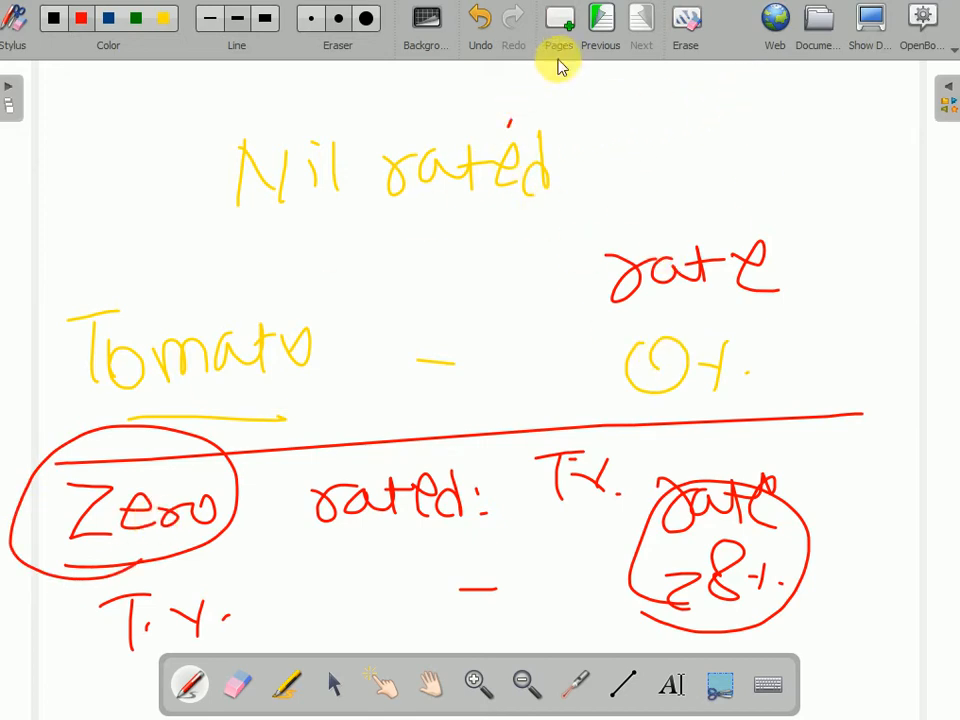
# Add a slash and the word "exempt" in red beside "Nil rated", underlined and circled, with an arrow ending in a cross.
pyautogui.moveTo(600, 97); pyautogui.dragTo(558, 238)
pyautogui.moveTo(616, 165)
pyautogui.mouseDown()
pyautogui.moveTo(639, 176)
pyautogui.moveTo(750, 129)
pyautogui.moveTo(792, 78)
pyautogui.moveTo(820, 150)
pyautogui.moveTo(847, 122)
pyautogui.mouseUp()
pyautogui.moveTo(657, 186); pyautogui.dragTo(822, 176)
pyautogui.moveTo(619, 184)
pyautogui.mouseDown()
pyautogui.moveTo(778, 191)
pyautogui.moveTo(812, 252)
pyautogui.mouseUp()
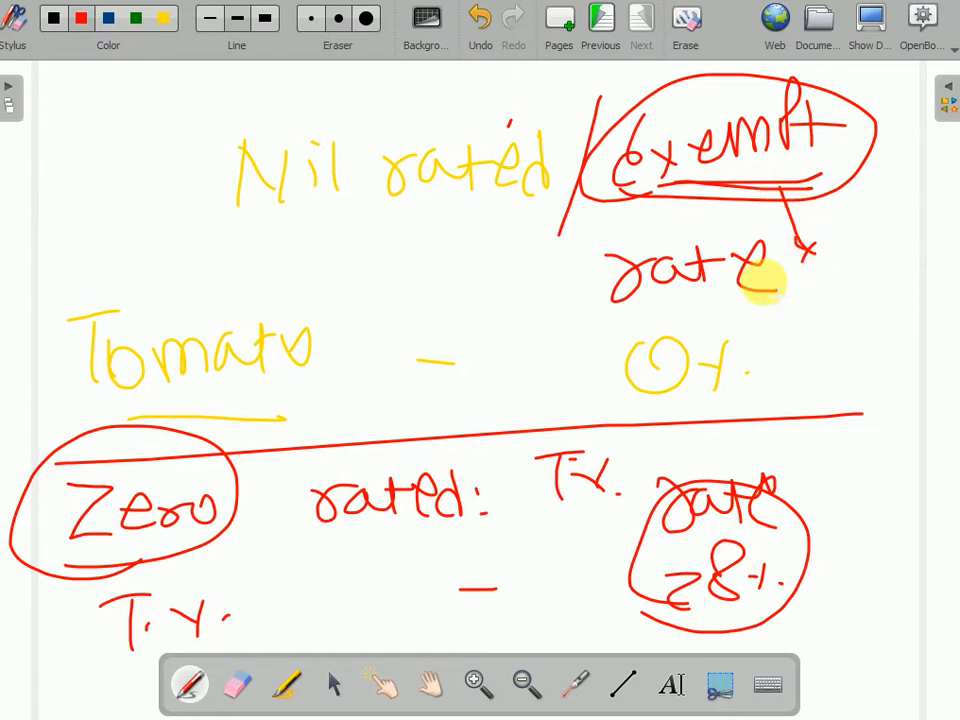
# Show row (c) of the portal's table 3.1 in desktop mode, return to the whiteboard and hide OpenBoard to uncover the browser.
pyautogui.click(869, 20)
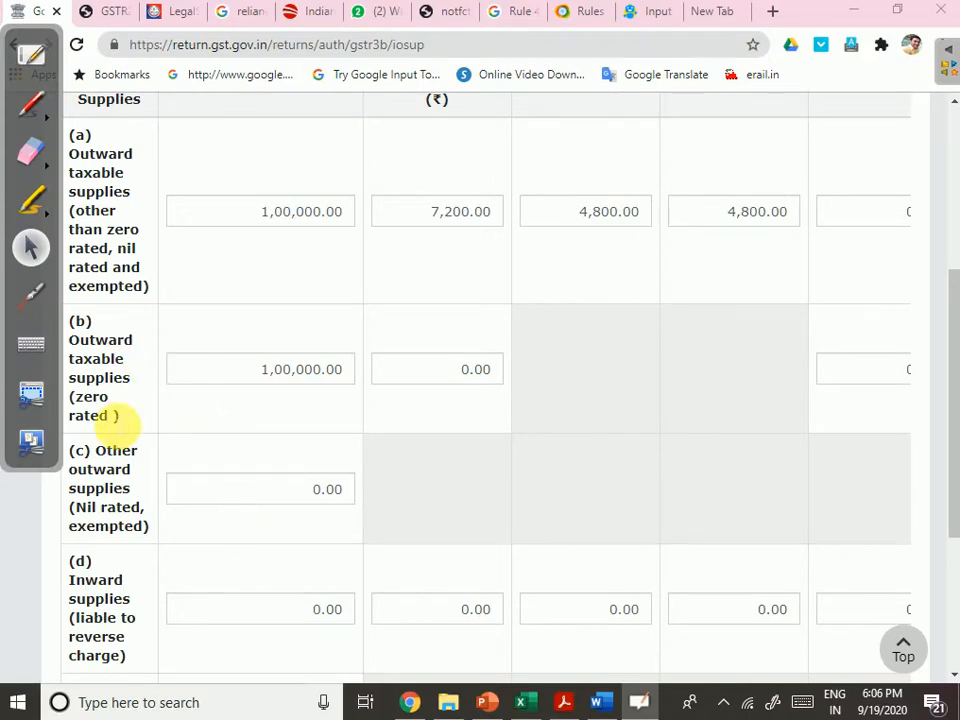
pyautogui.scroll(-1, 152, 375)
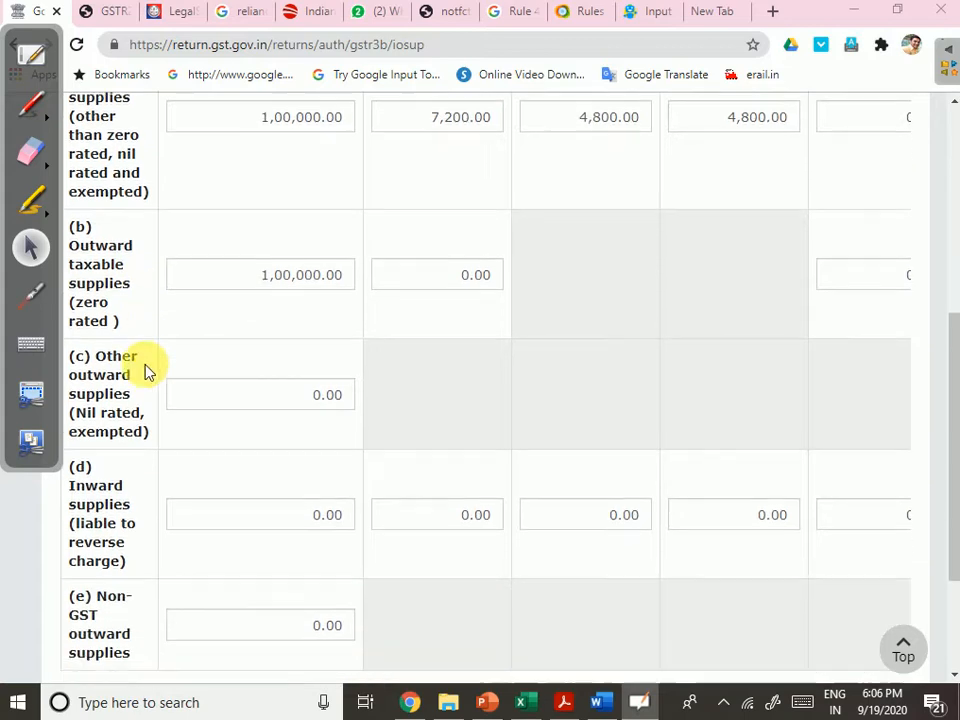
pyautogui.click(28, 62)
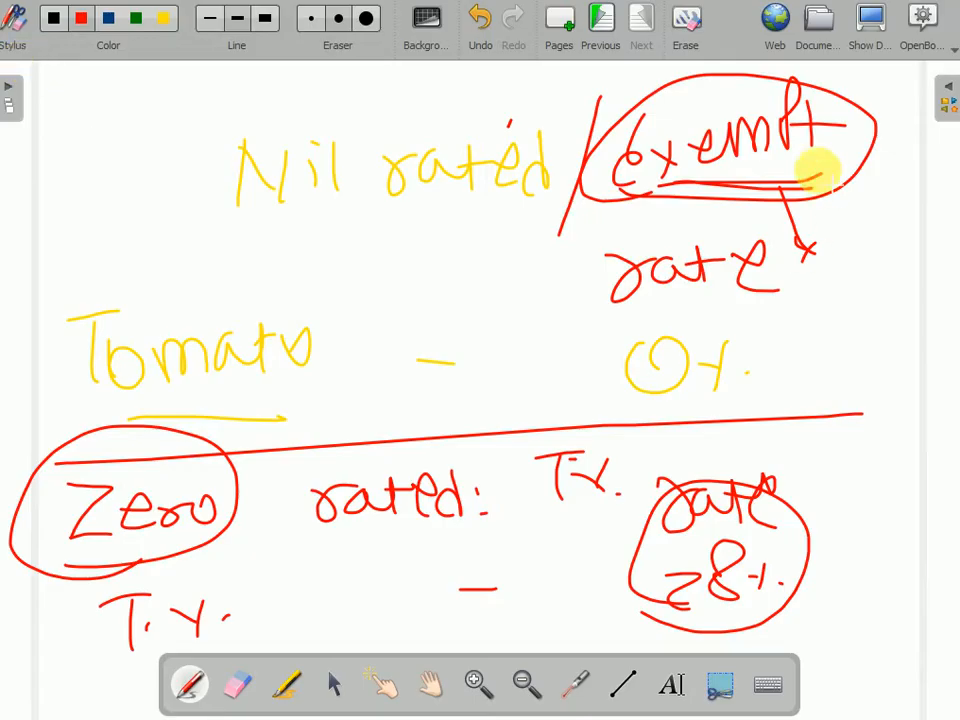
pyautogui.click(948, 58)
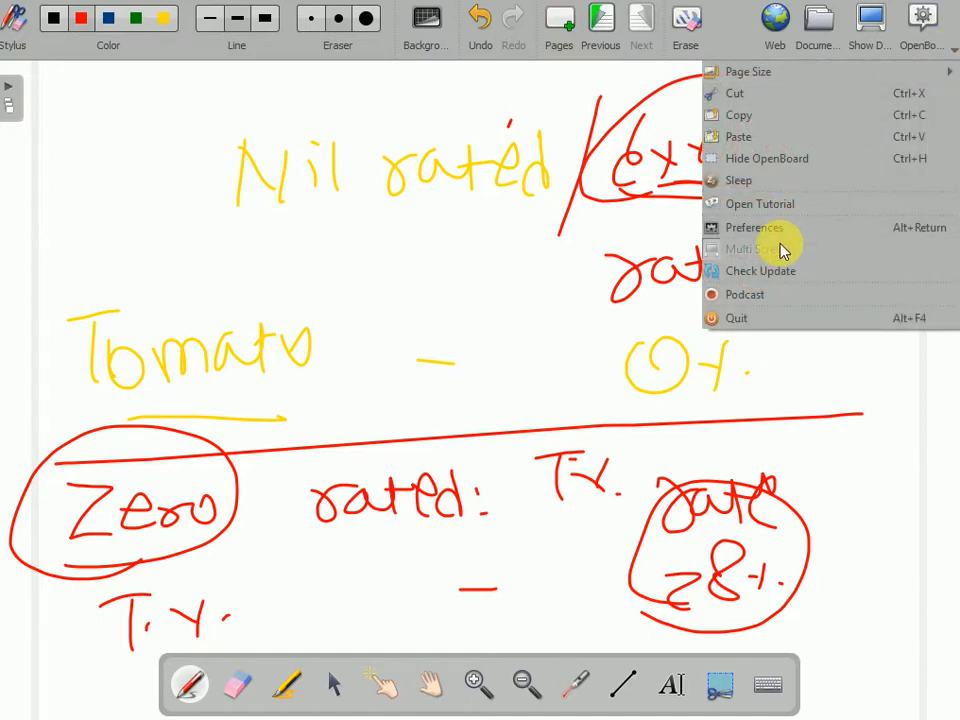
pyautogui.click(769, 162)
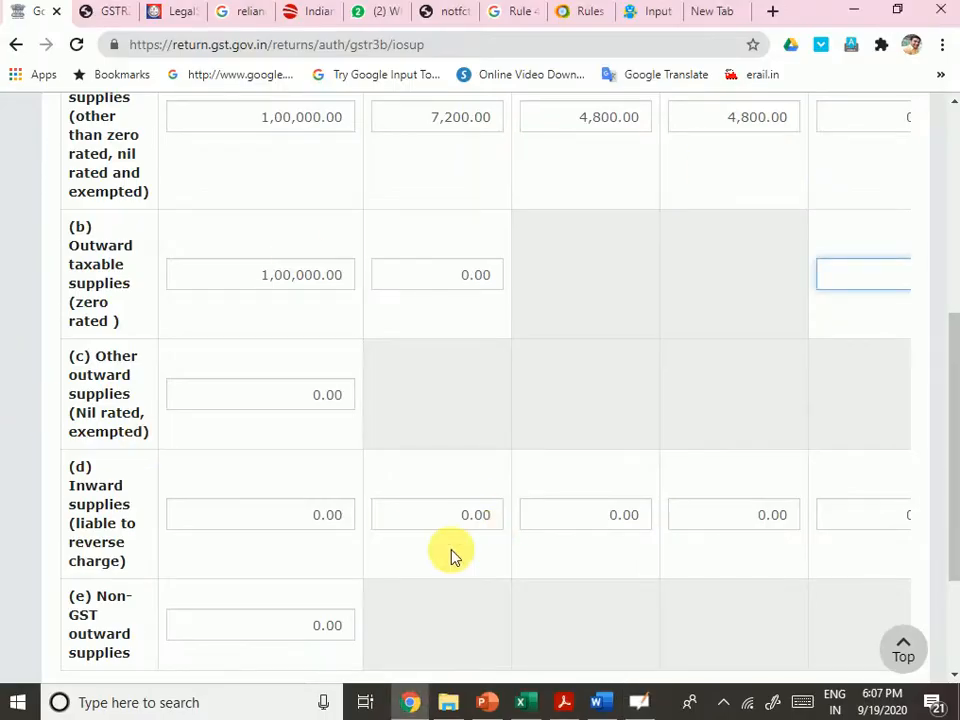
# Examine rows (a) to (e) of table 3.1, including nil rated, reverse charge and non-GST supplies.
pyautogui.scroll(-2, 184, 521)
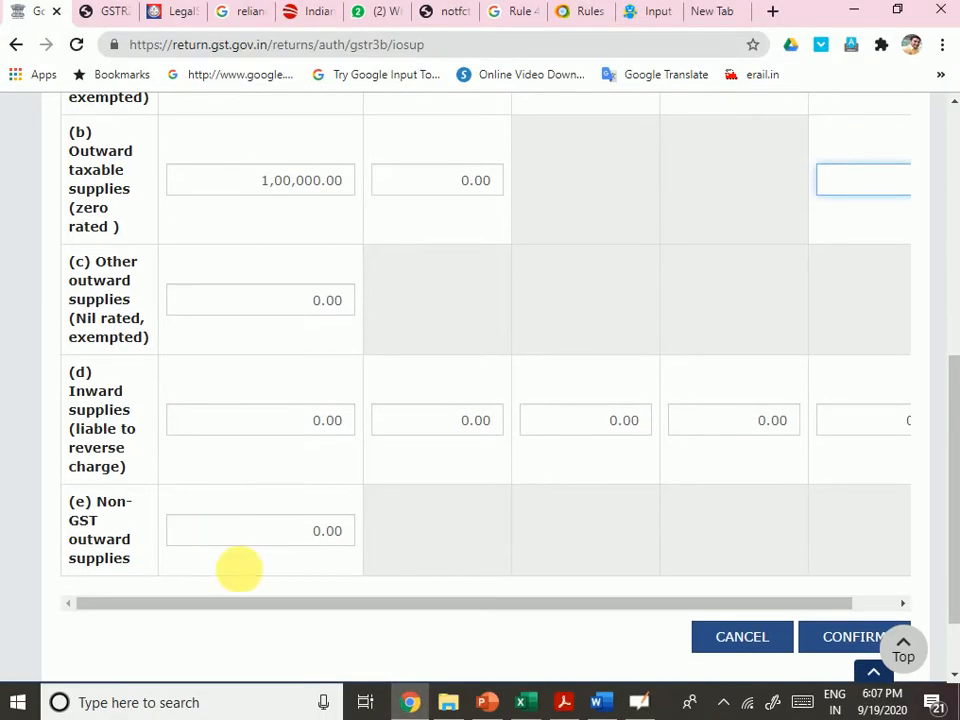
pyautogui.moveTo(339, 611); pyautogui.dragTo(310, 601)
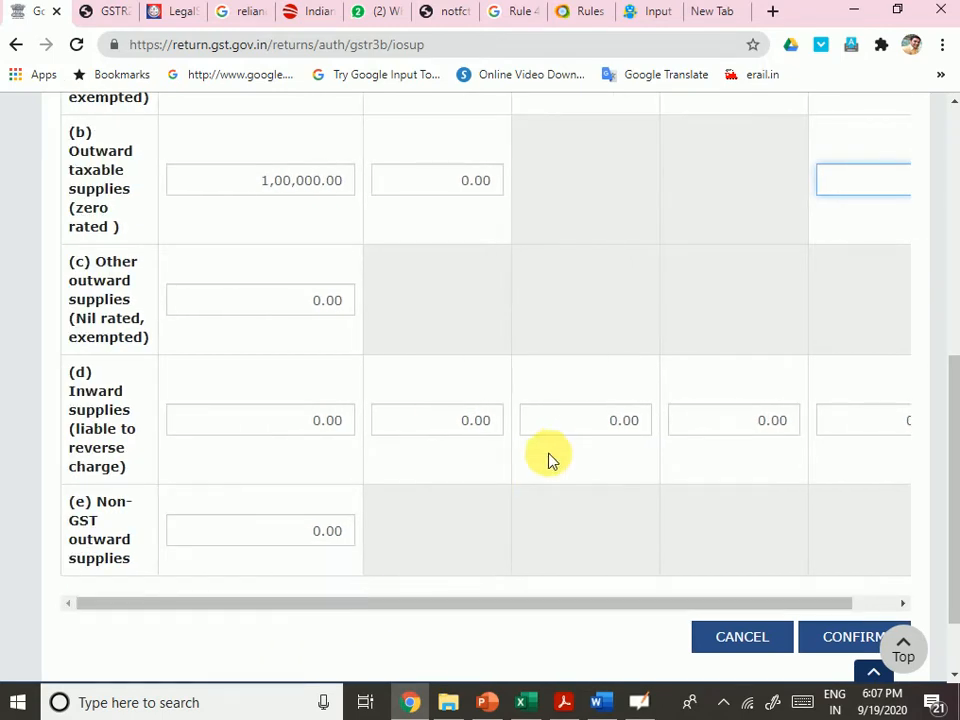
pyautogui.scroll(2, 540, 465)
pyautogui.scroll(-2, 529, 471)
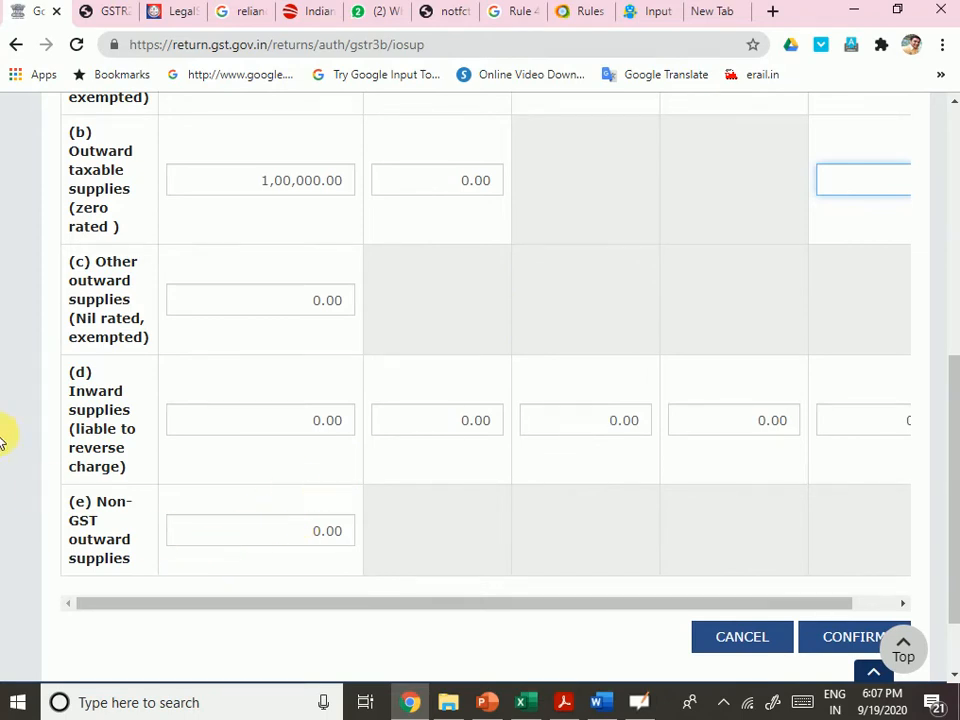
pyautogui.scroll(1, 182, 424)
pyautogui.scroll(-1, 112, 572)
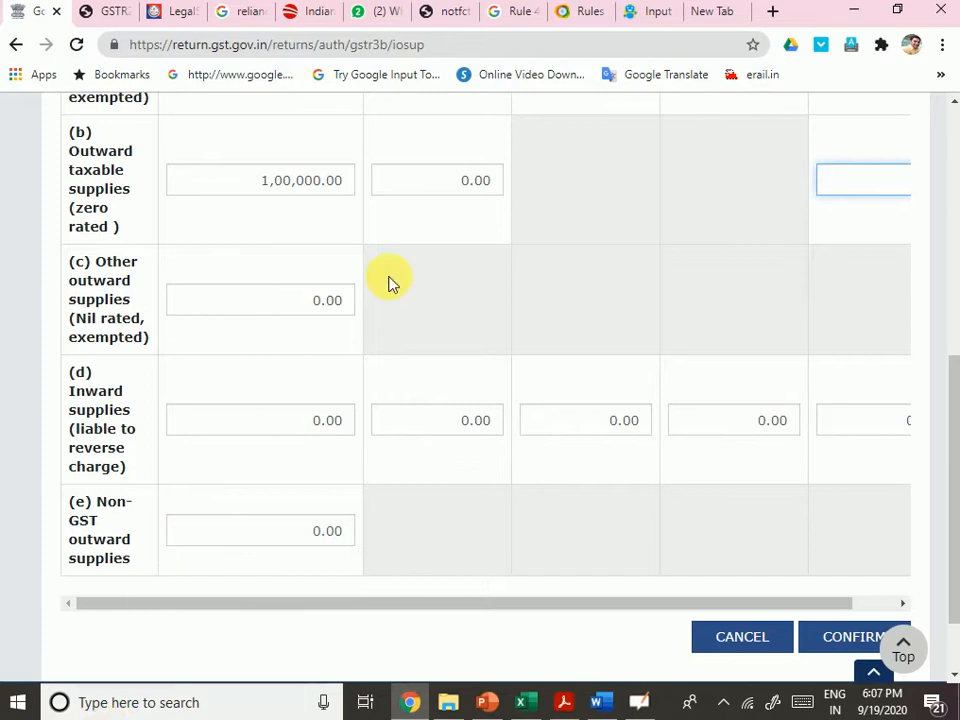
pyautogui.scroll(3, 415, 345)
pyautogui.scroll(2, 409, 358)
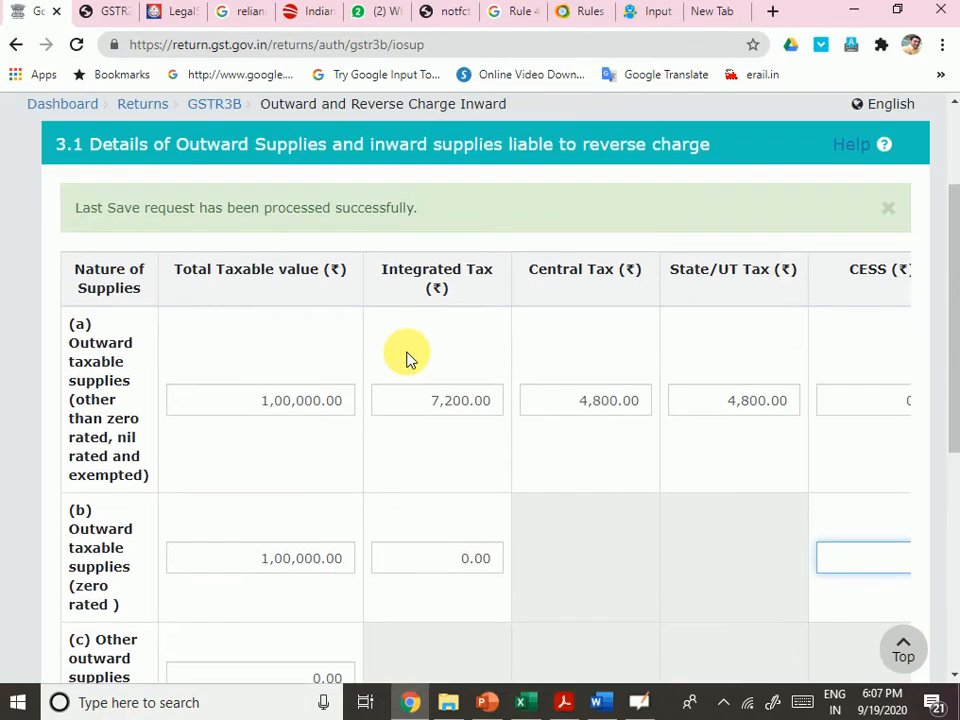
pyautogui.scroll(-5, 405, 358)
pyautogui.scroll(3, 463, 446)
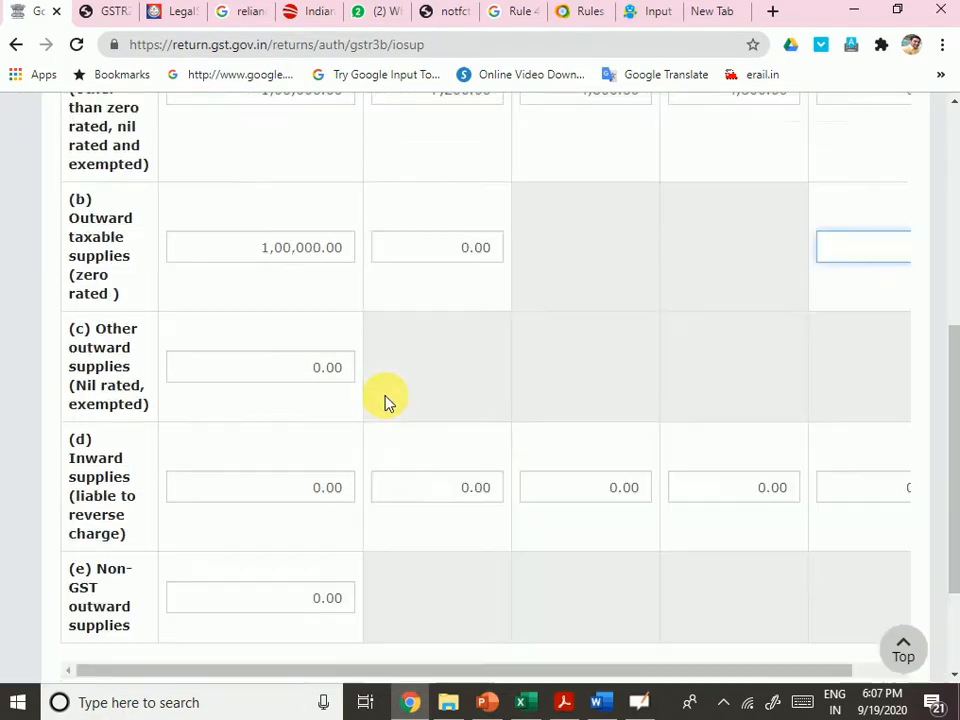
pyautogui.scroll(-3, 760, 585)
pyautogui.scroll(5, 407, 364)
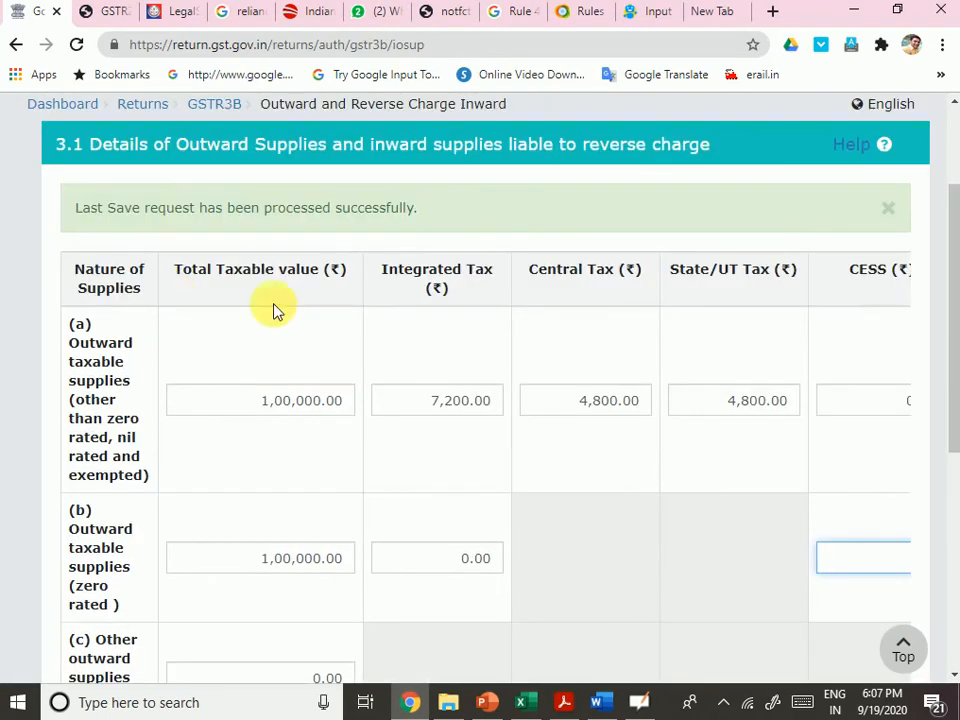
pyautogui.scroll(-5, 251, 356)
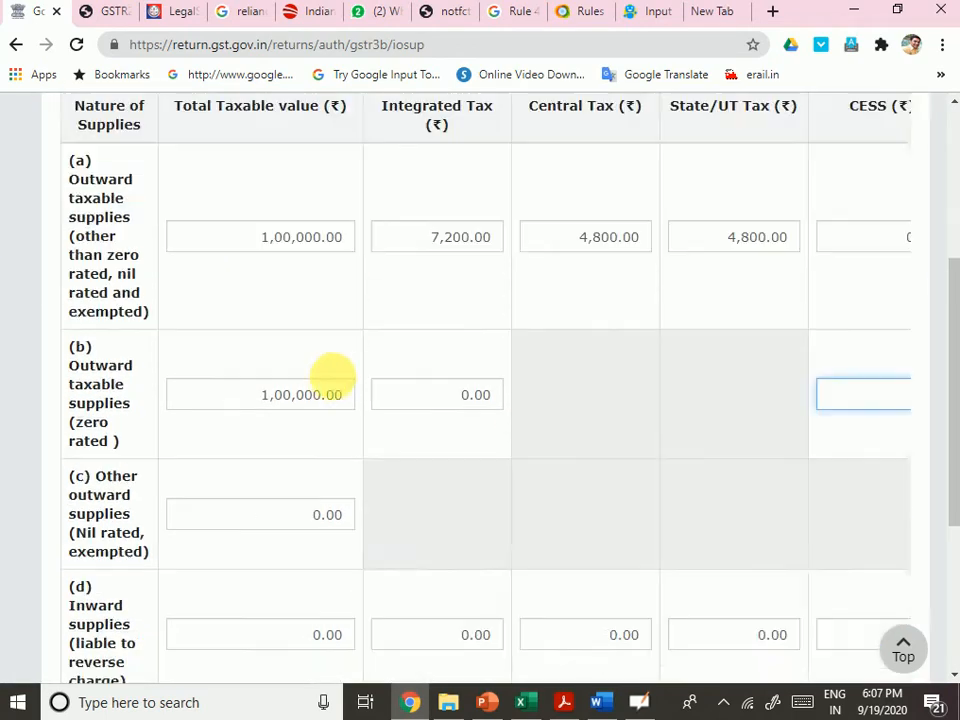
# Cancel the table 3.1 entries and open the 3.2 Inter-state supplies section of the GSTR-3B return.
pyautogui.click(739, 544)
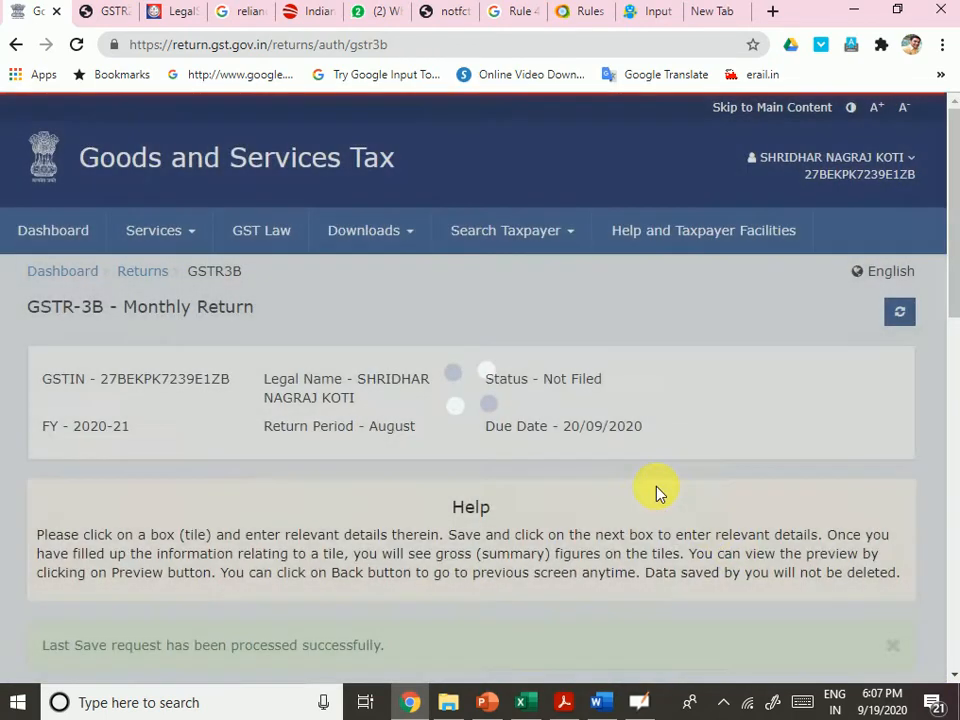
pyautogui.scroll(-4, 420, 440)
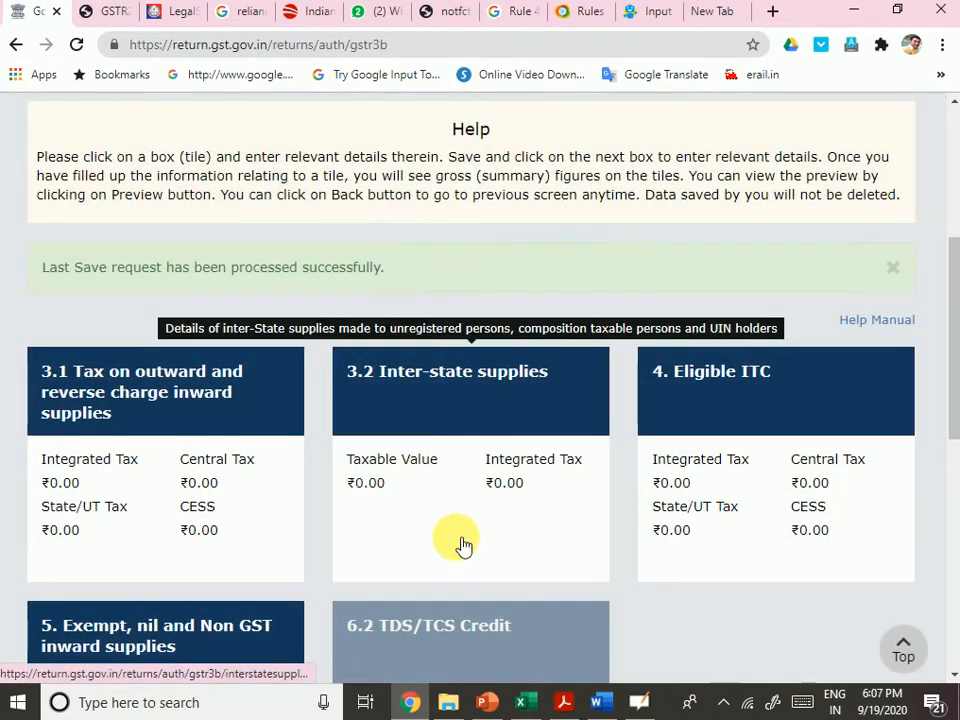
pyautogui.click(403, 392)
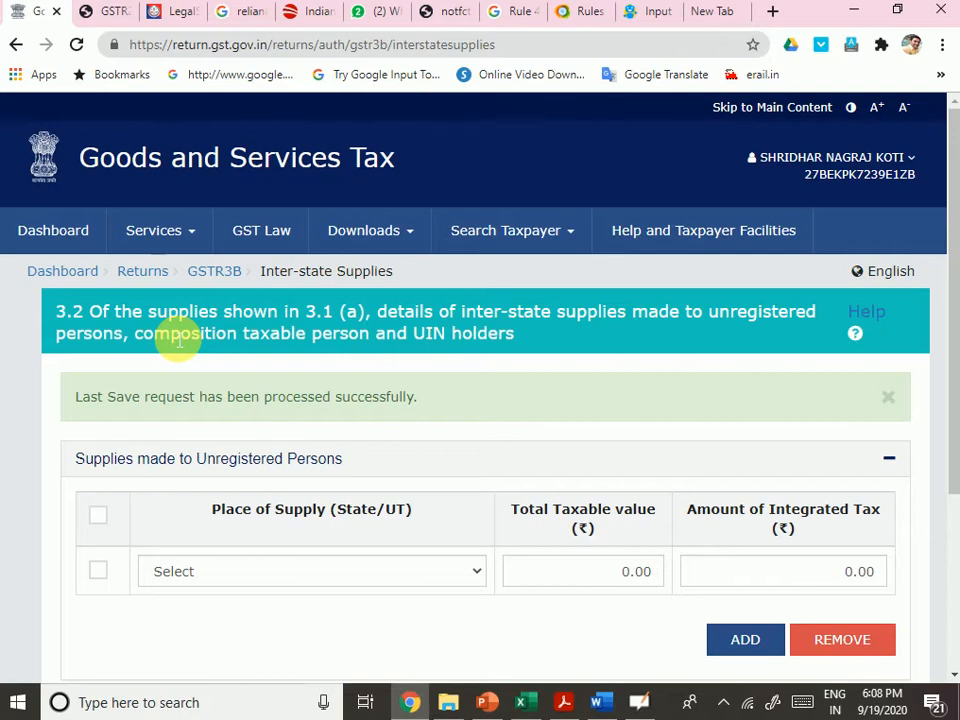
# Set the place of supply for supplies made to unregistered persons to 27 - Maharashtra.
pyautogui.scroll(-3, 768, 480)
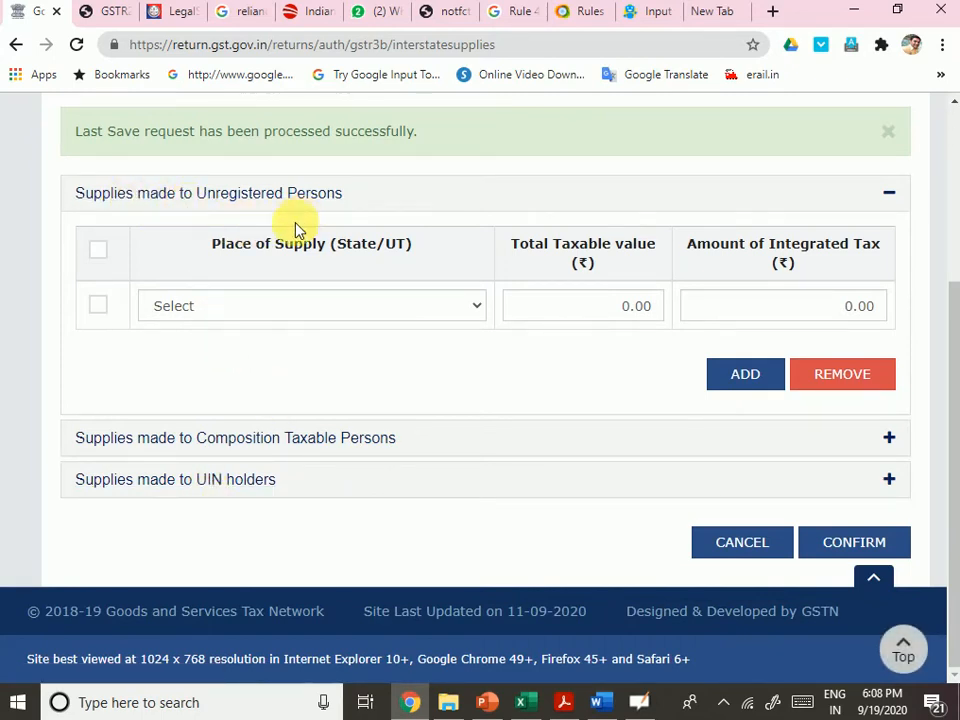
pyautogui.click(97, 252)
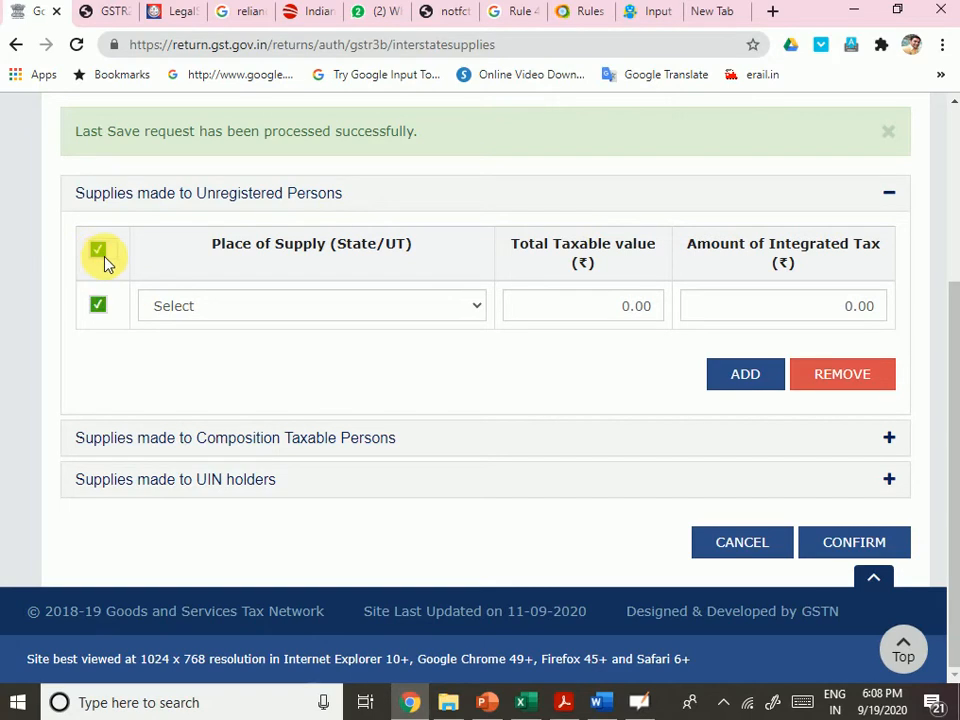
pyautogui.click(104, 260)
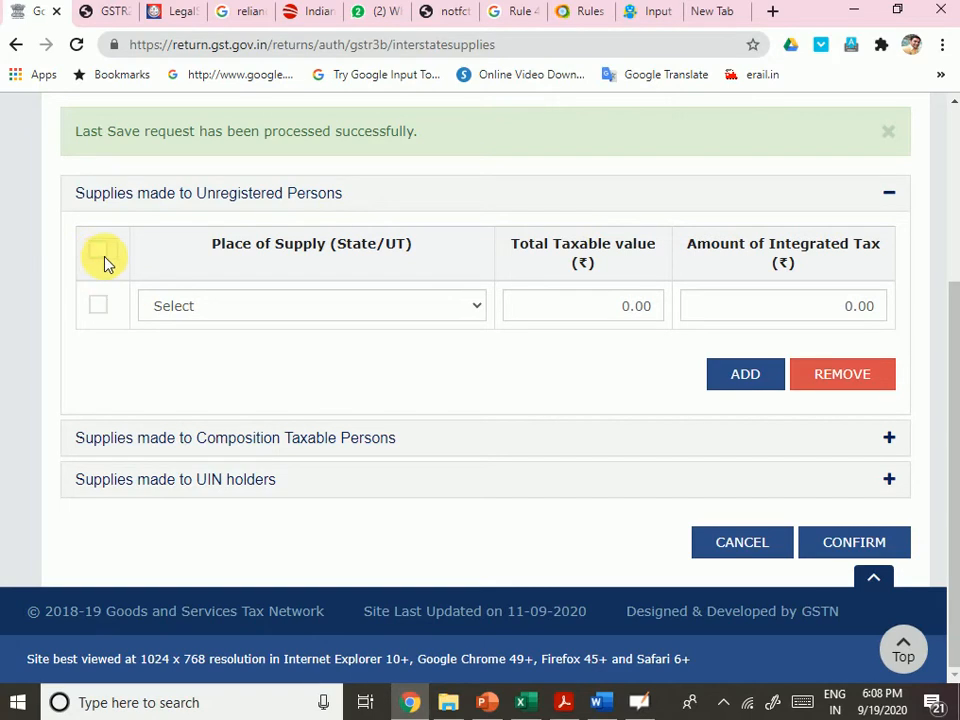
pyautogui.click(275, 311)
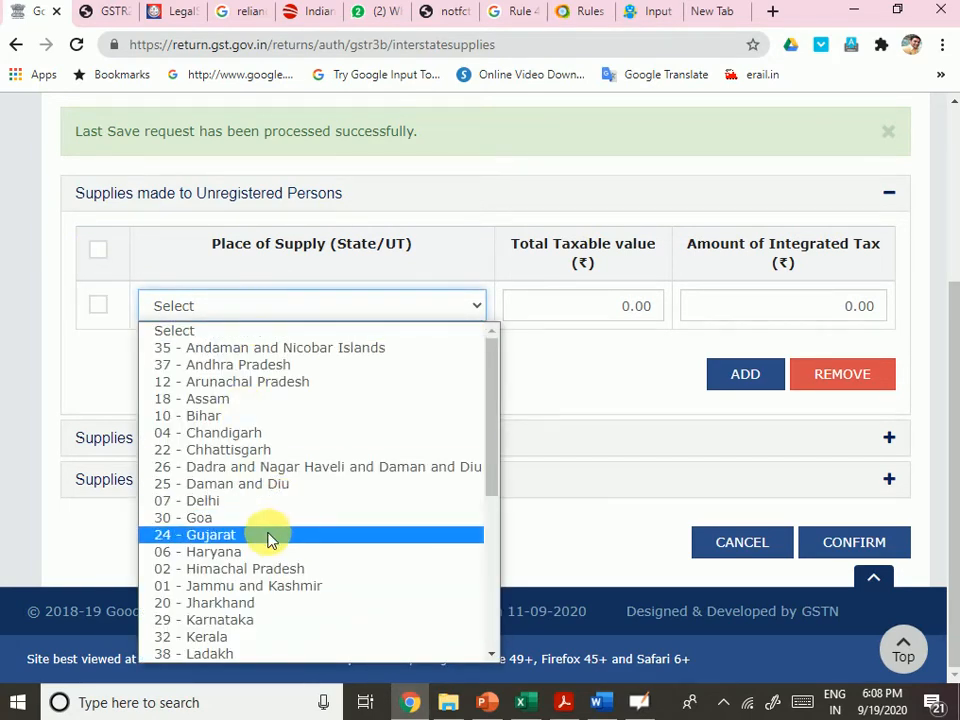
pyautogui.scroll(-3, 272, 568)
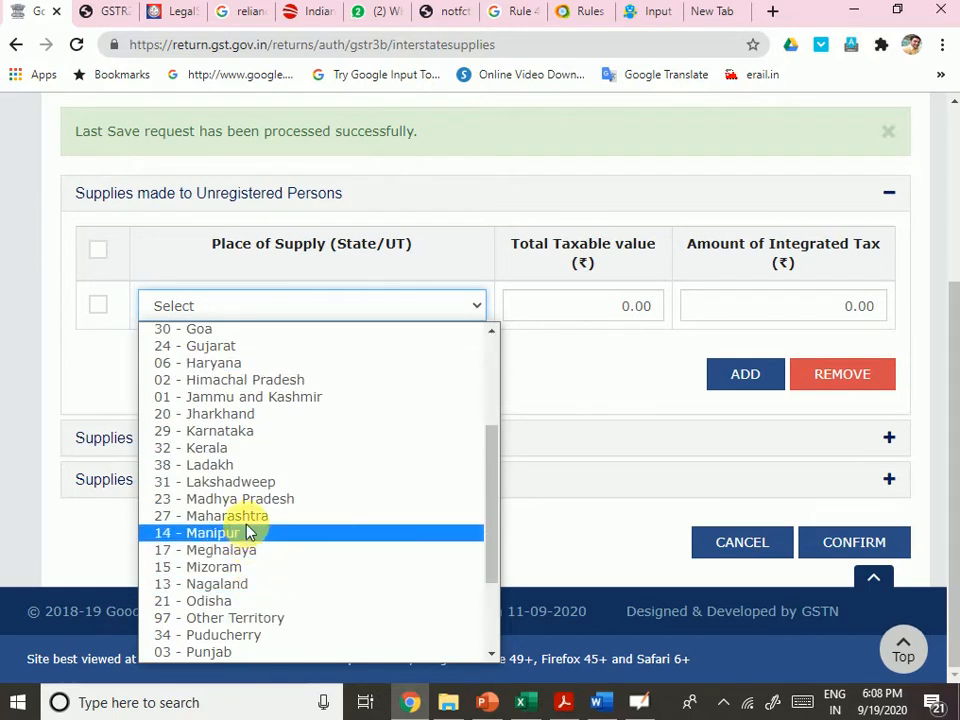
pyautogui.click(251, 516)
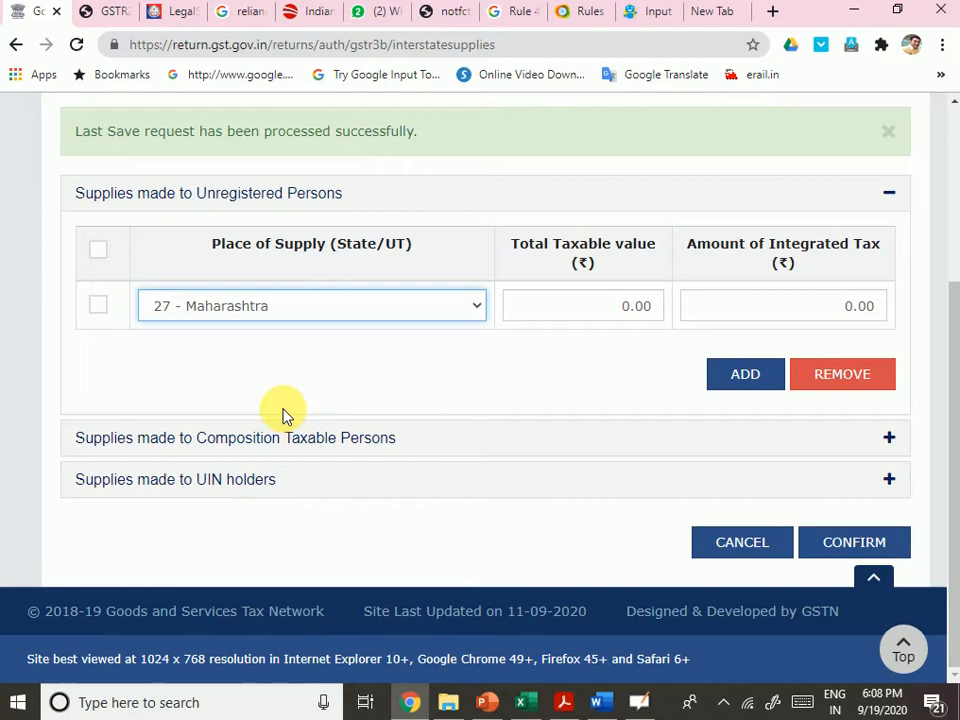
pyautogui.scroll(1, 283, 415)
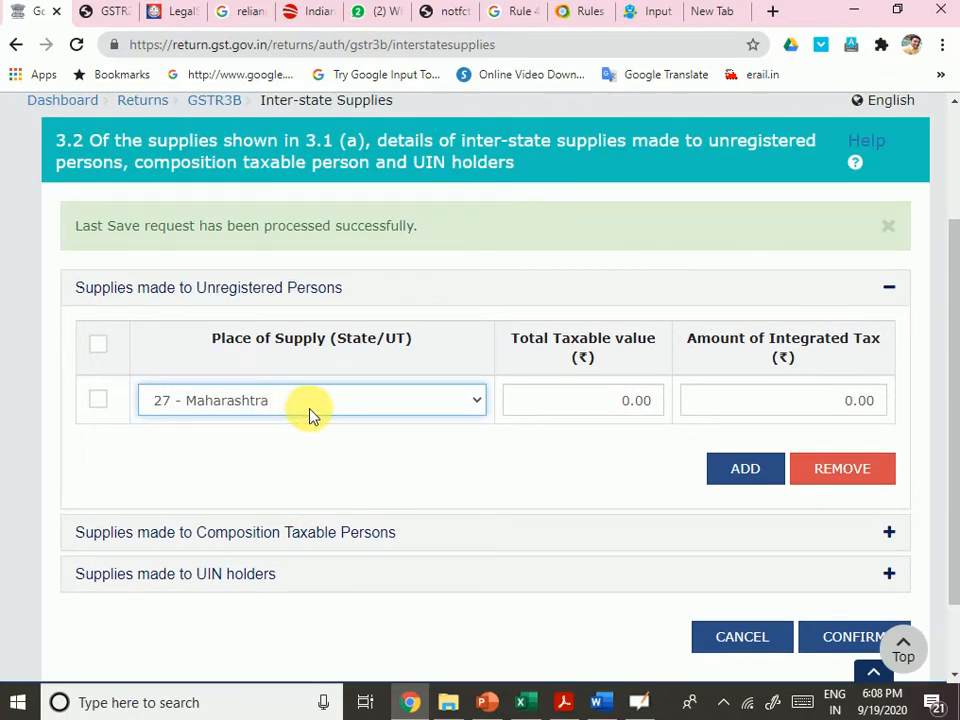
pyautogui.scroll(1, 310, 415)
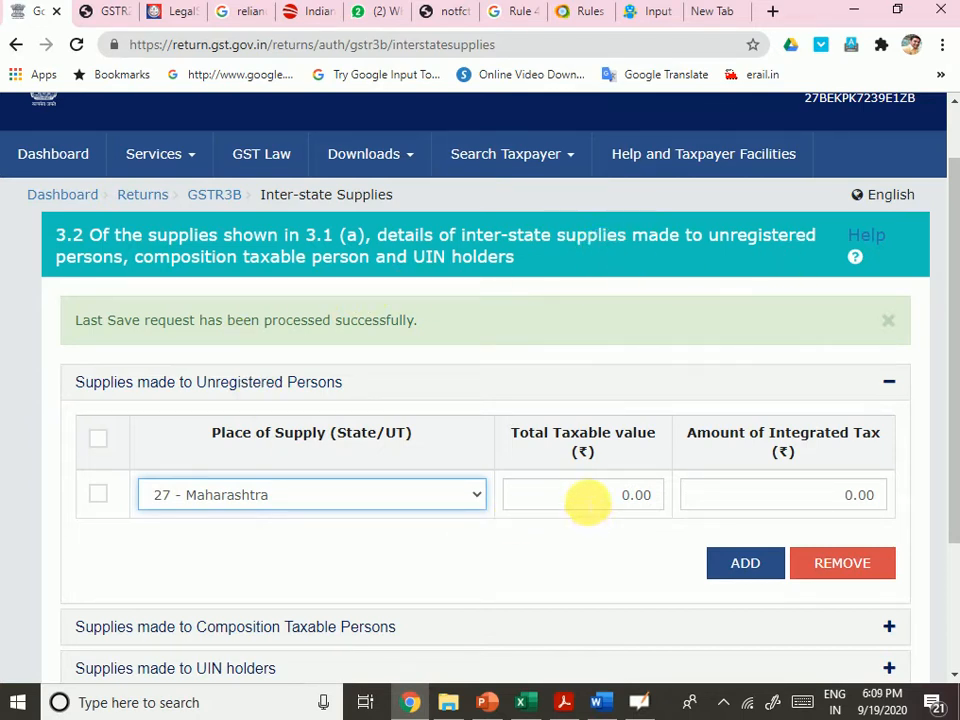
pyautogui.click(586, 500)
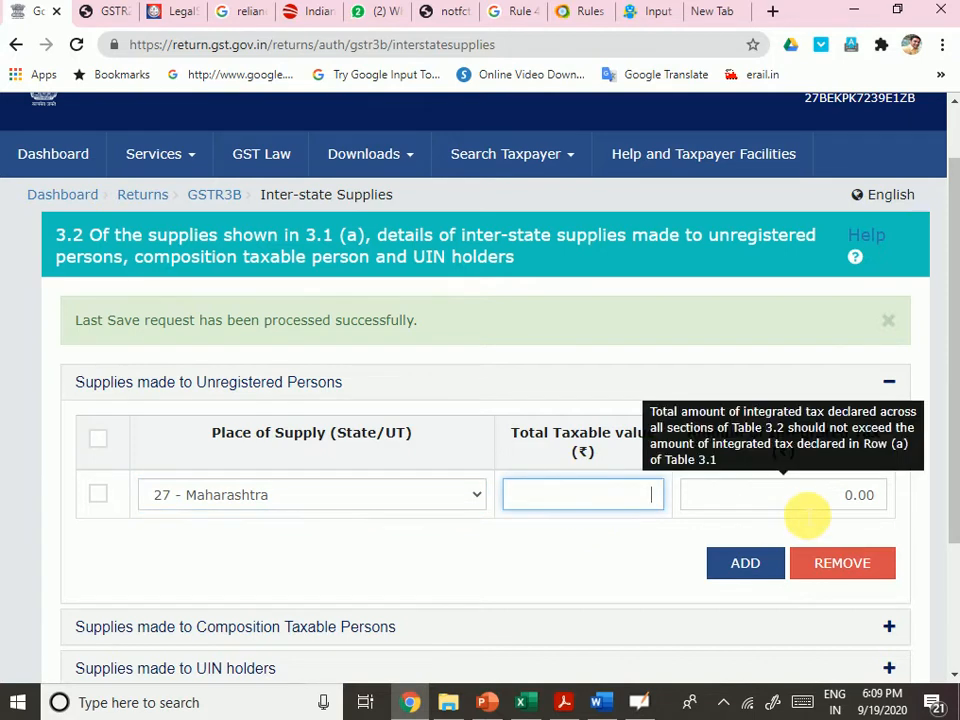
pyautogui.click(765, 509)
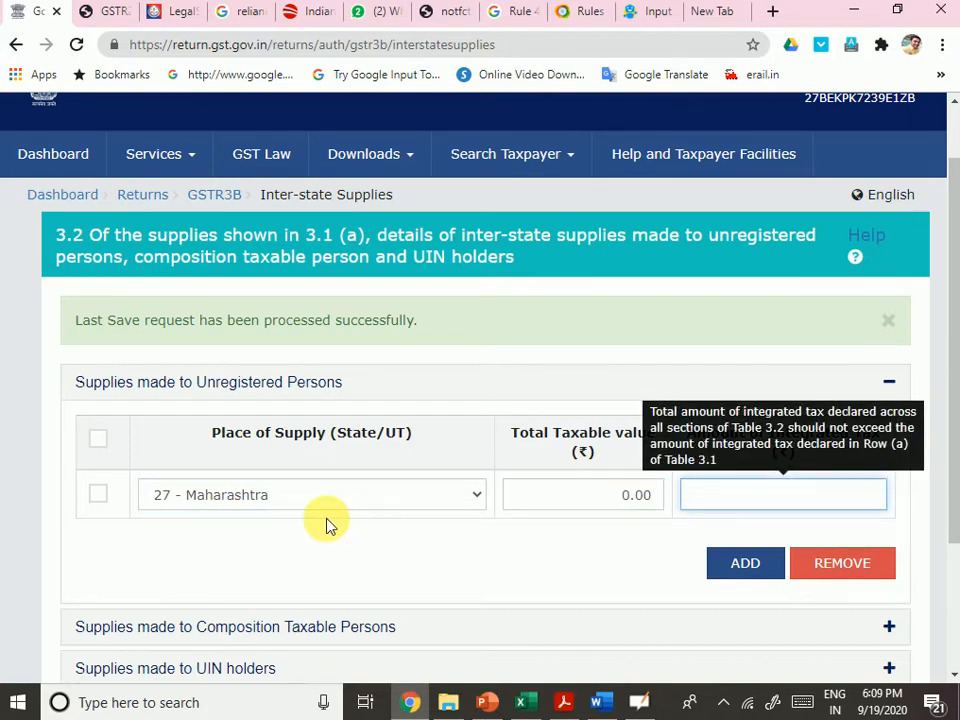
pyautogui.click(97, 503)
pyautogui.click(97, 496)
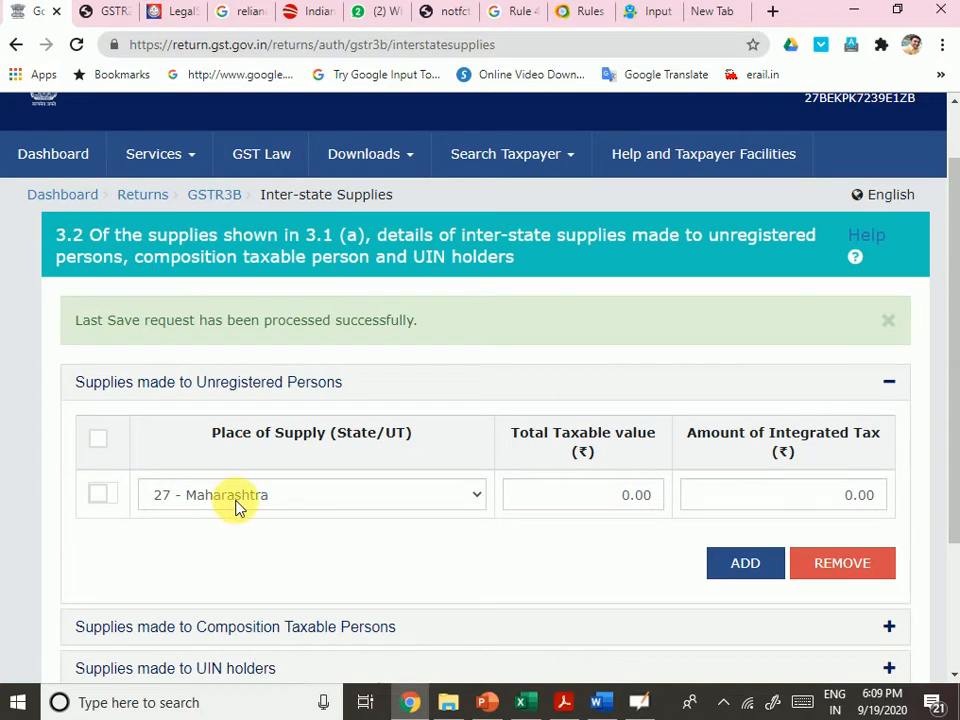
# Set the unregistered persons' place of supply to 24 - Gujarat, with a taxable value of 100 and integrated tax of 18.
pyautogui.click(236, 497)
pyautogui.click(215, 299)
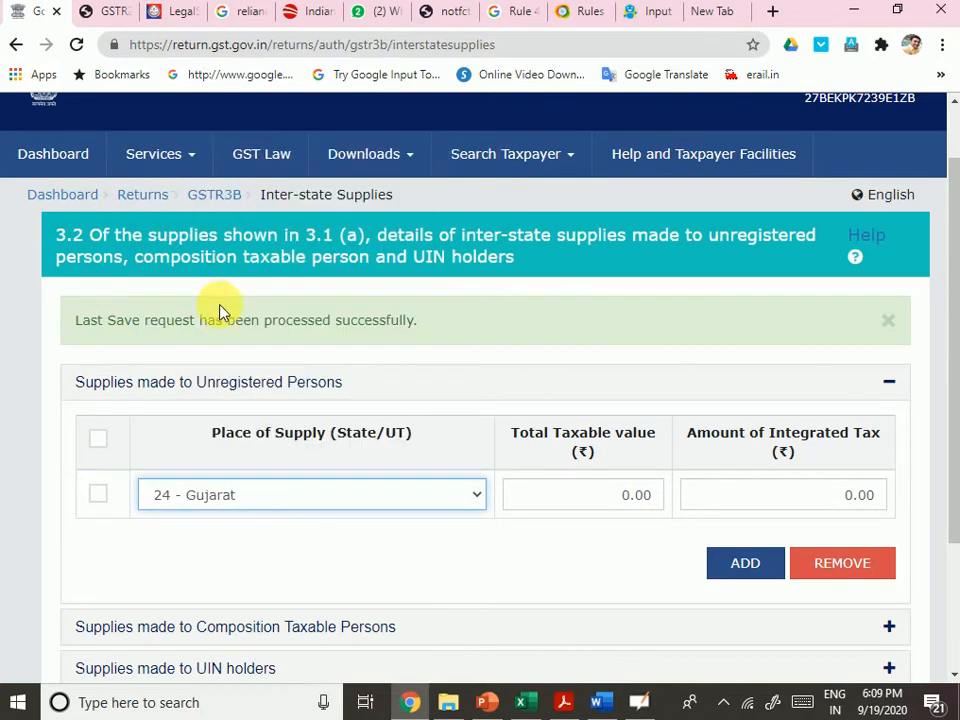
pyautogui.scroll(-2, 470, 540)
pyautogui.click(600, 310)
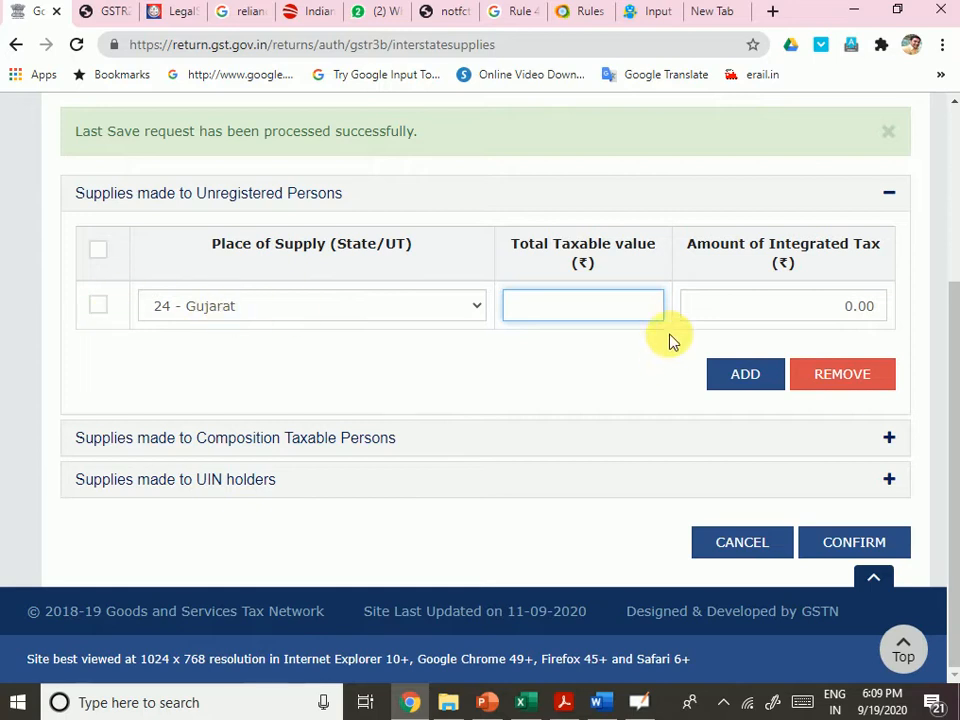
pyautogui.write('100')
pyautogui.press('Tab')
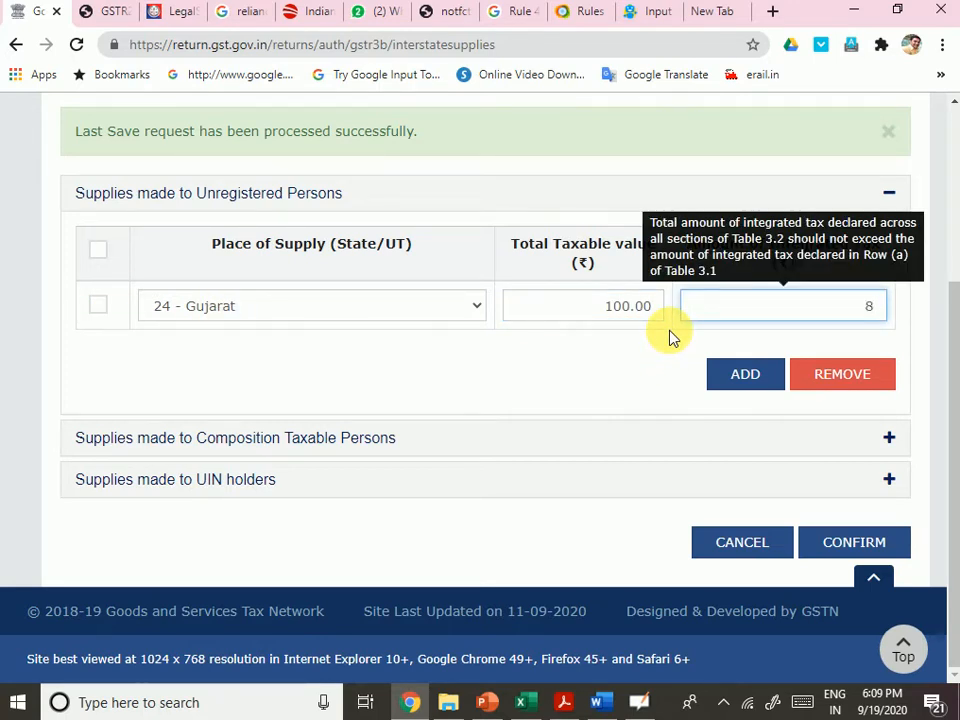
pyautogui.press('Tab')
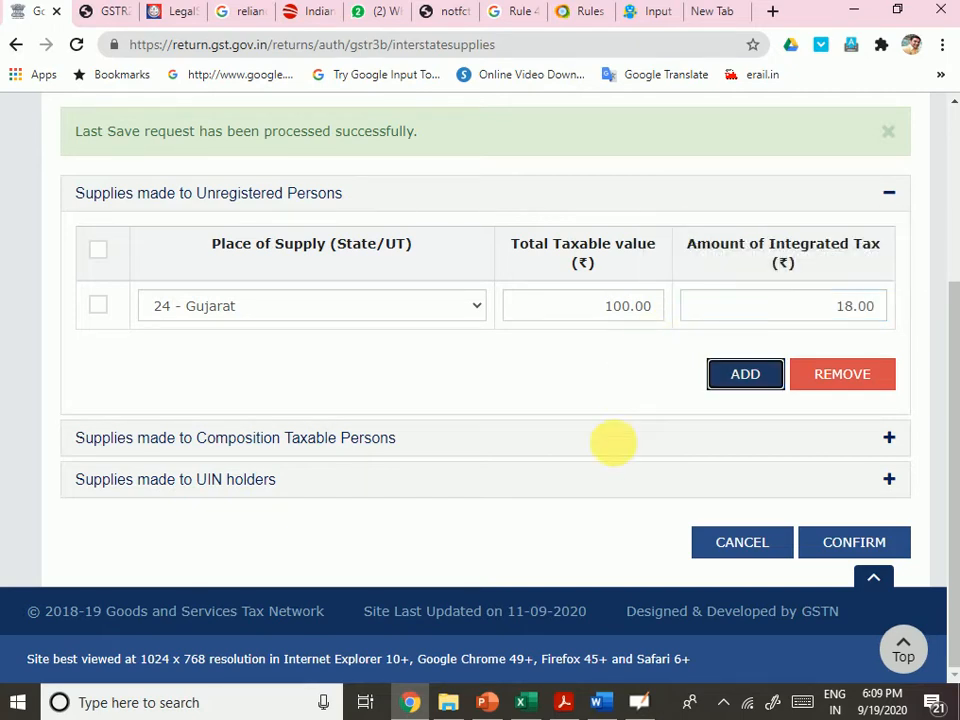
# Open the supplies made to Composition Taxable Persons and set their place of supply to 27 - Maharashtra.
pyautogui.scroll(2, 574, 450)
pyautogui.scroll(-1, 373, 489)
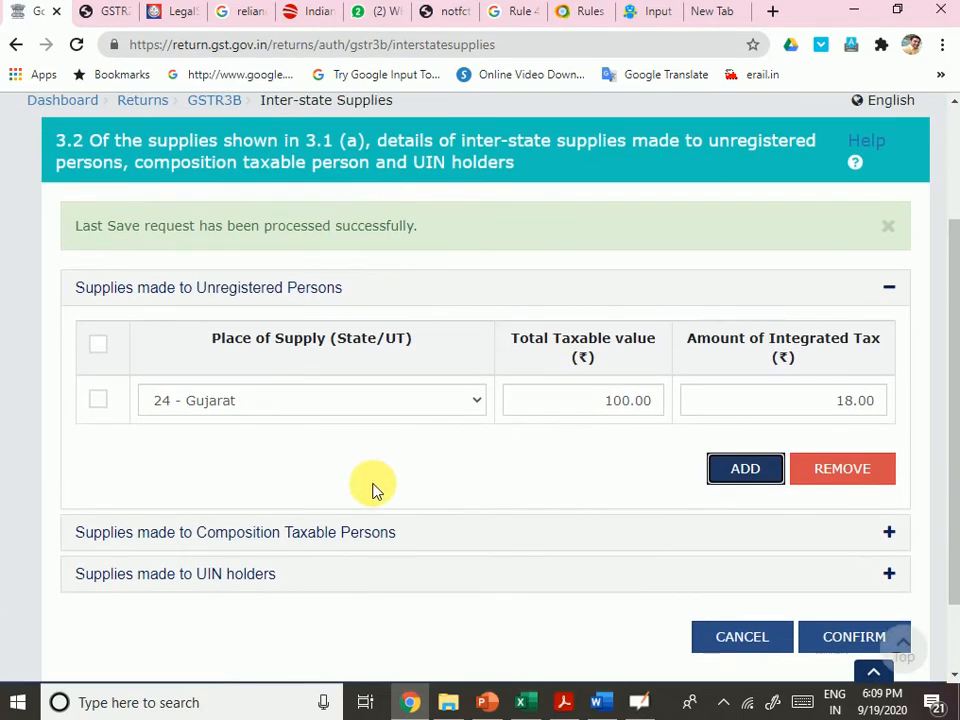
pyautogui.scroll(-2, 375, 487)
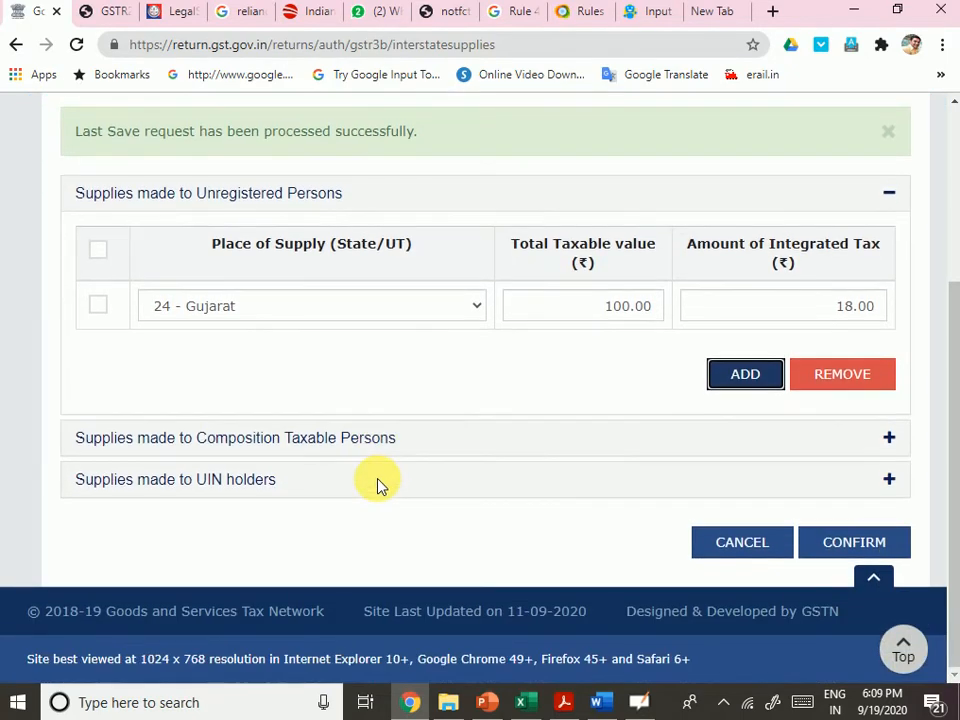
pyautogui.click(265, 453)
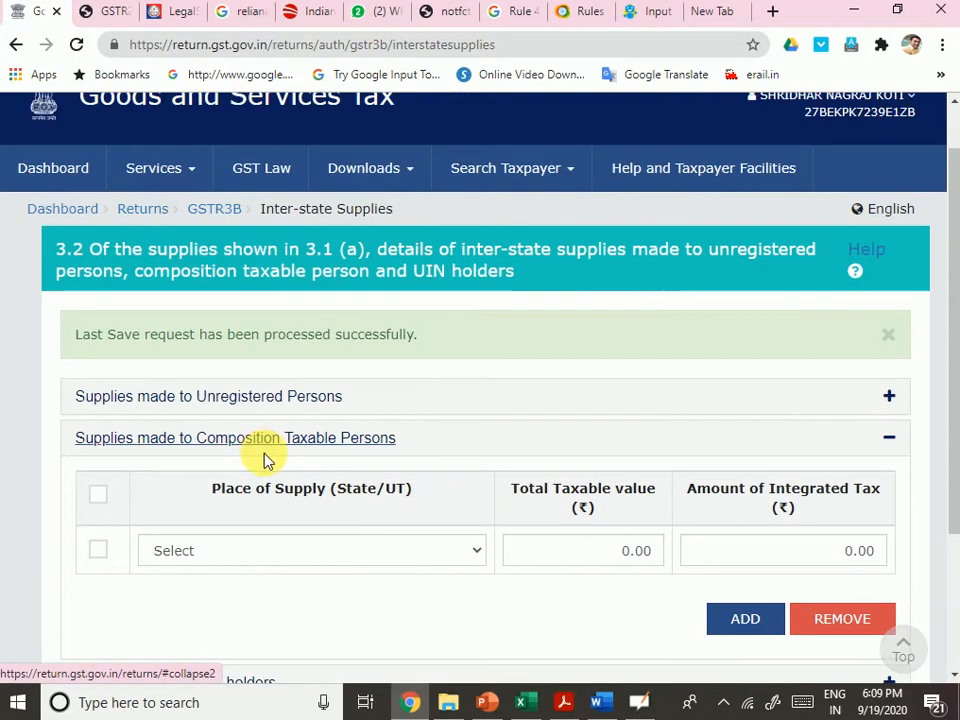
pyautogui.scroll(-1, 266, 456)
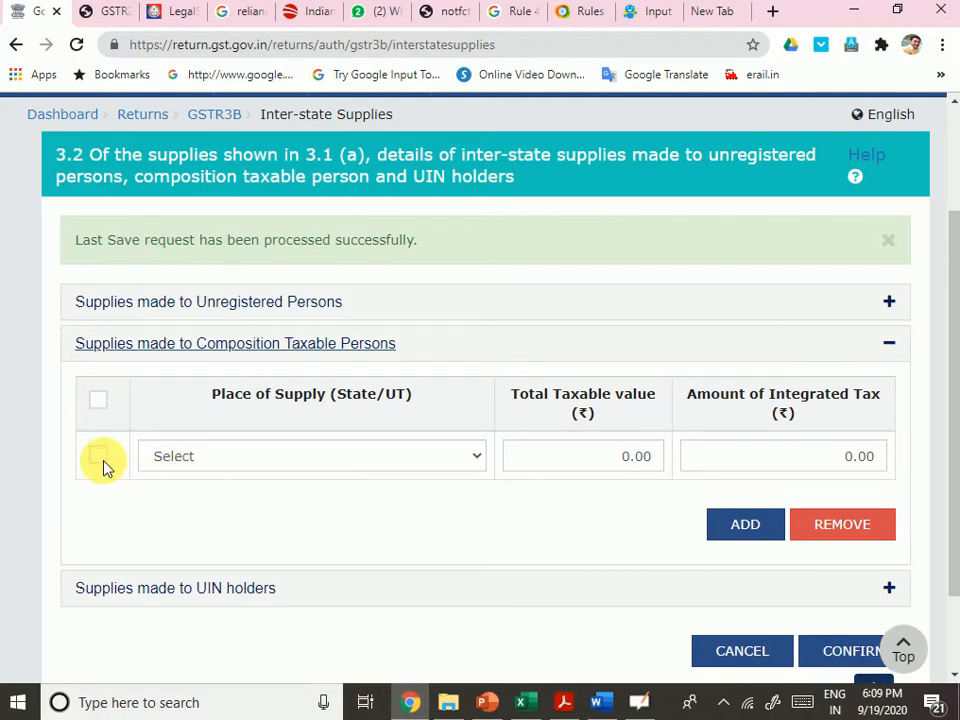
pyautogui.click(223, 469)
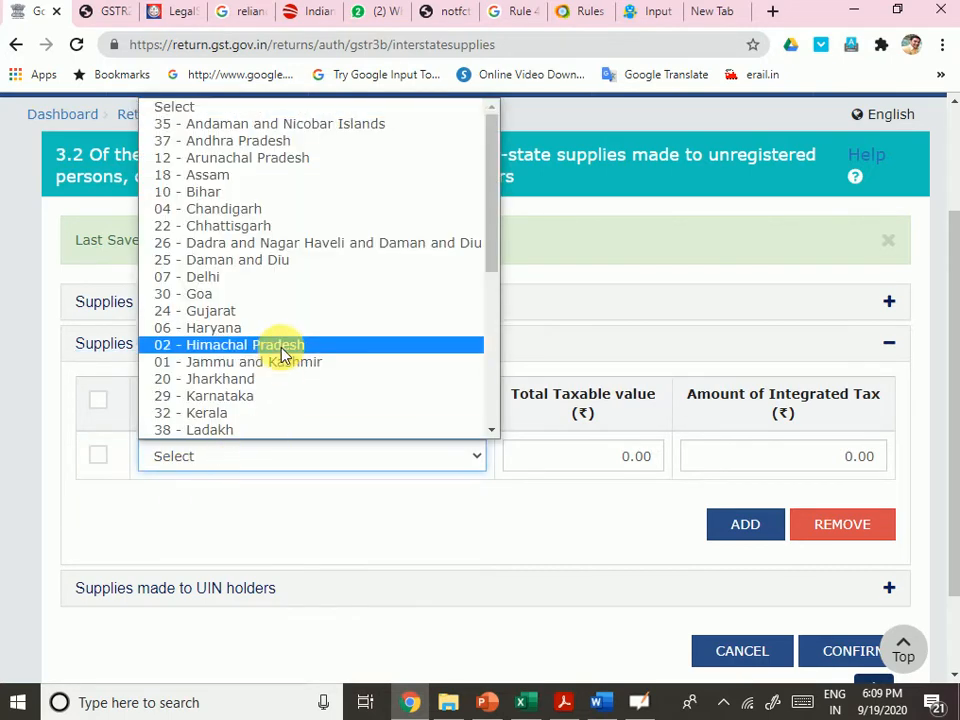
pyautogui.scroll(-3, 265, 403)
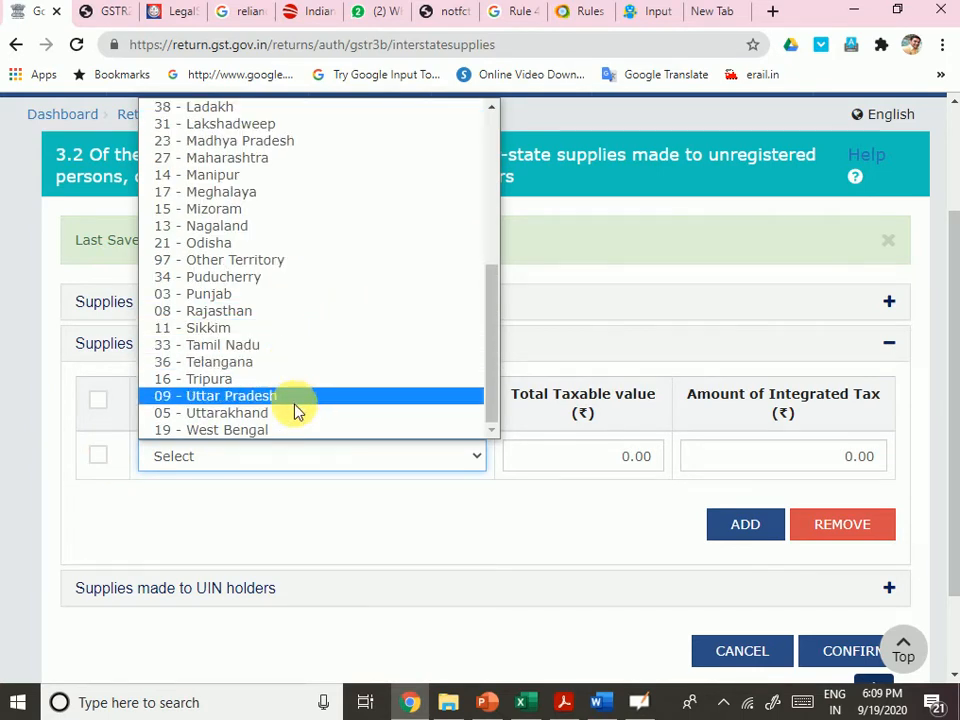
pyautogui.scroll(5, 289, 396)
pyautogui.scroll(-3, 289, 396)
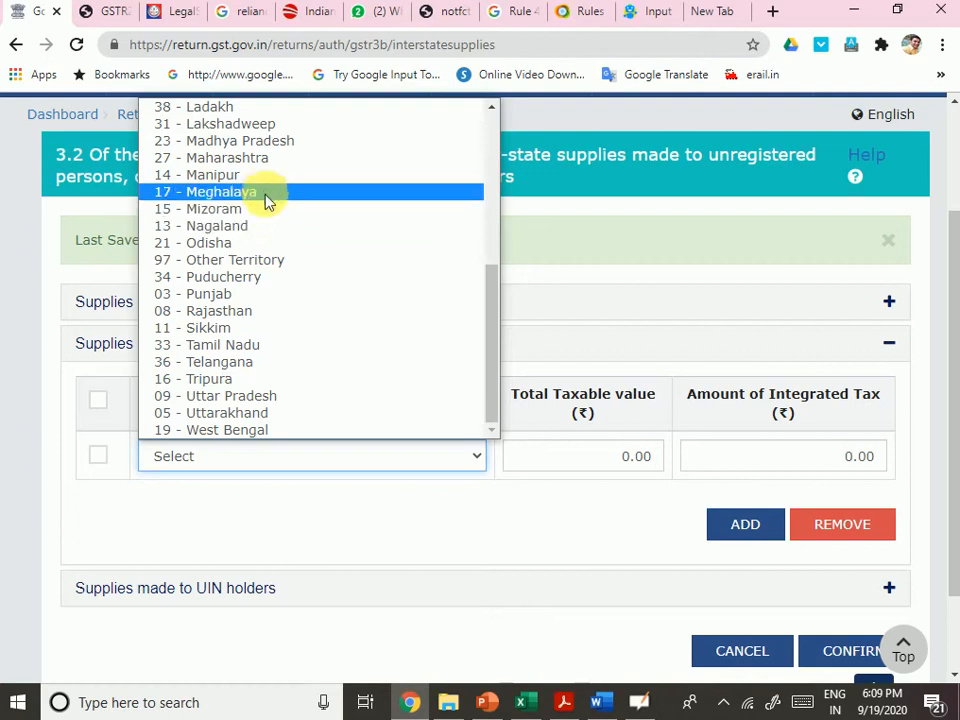
pyautogui.click(248, 158)
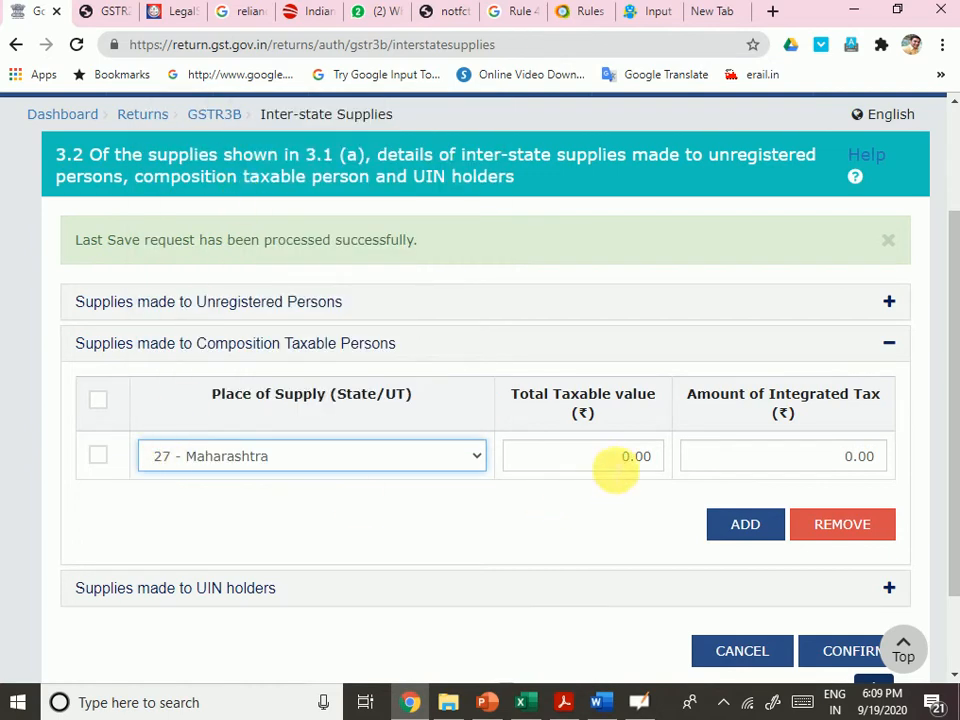
# Enter a taxable value of 100 and integrated tax of 18 for Maharashtra, and add another blank supply row.
pyautogui.click(645, 458)
pyautogui.write('100')
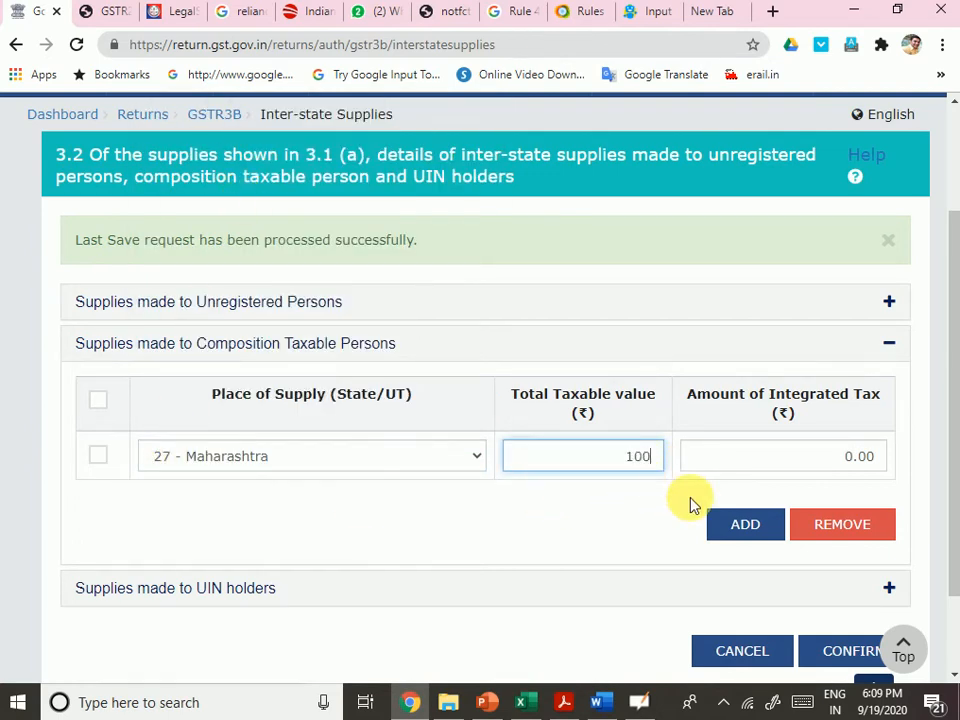
pyautogui.click(840, 465)
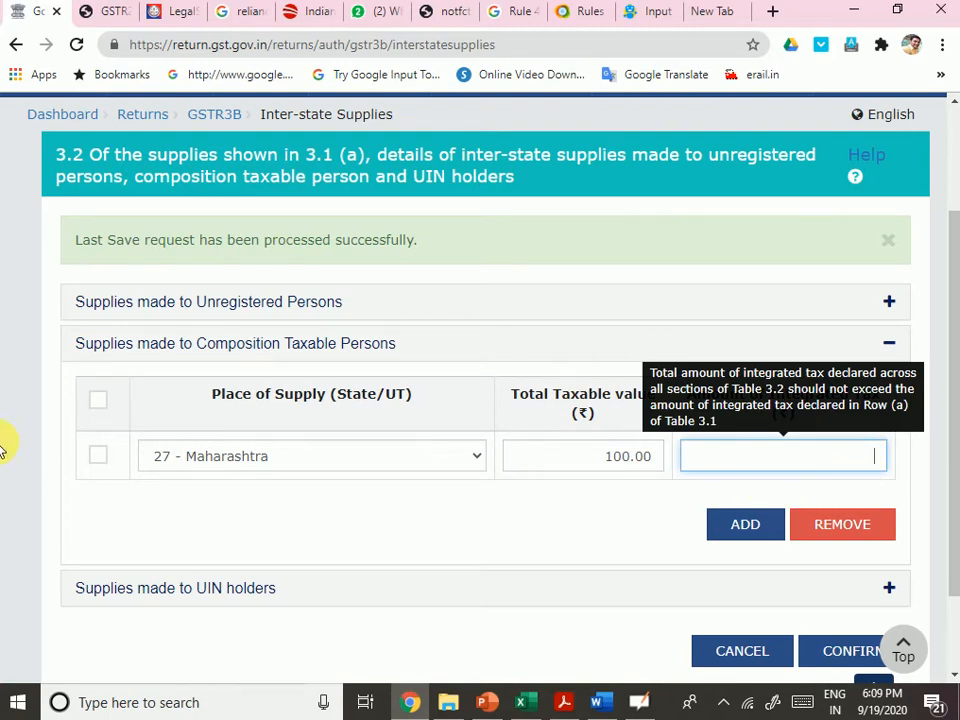
pyautogui.write('8')
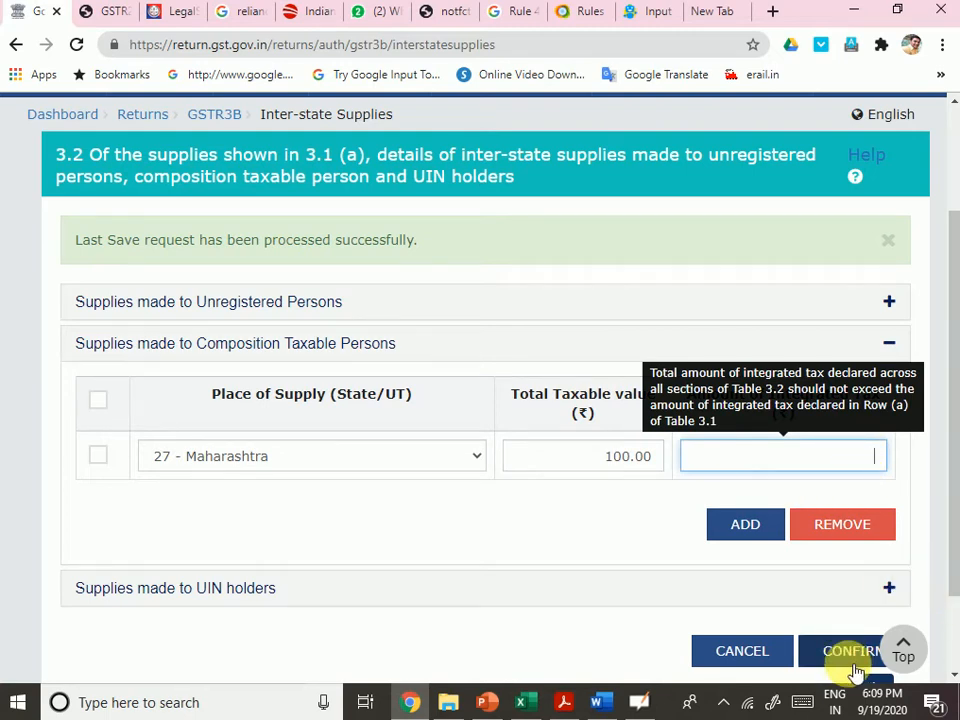
pyautogui.write('18')
pyautogui.click(752, 538)
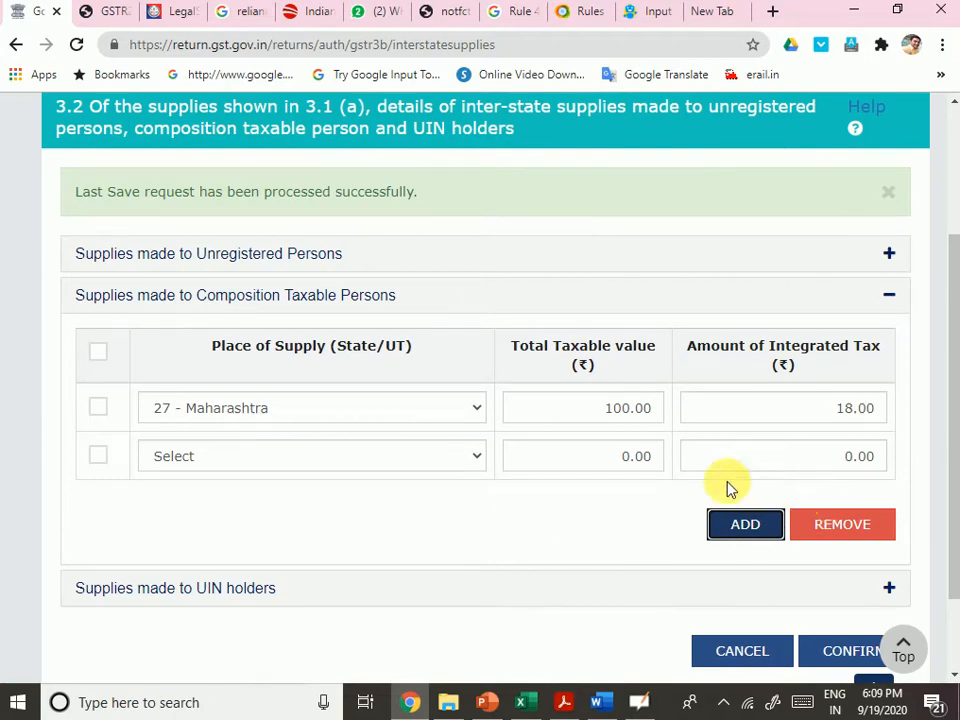
# Remove the Maharashtra row from the supplies made to Composition Taxable Persons.
pyautogui.click(735, 412)
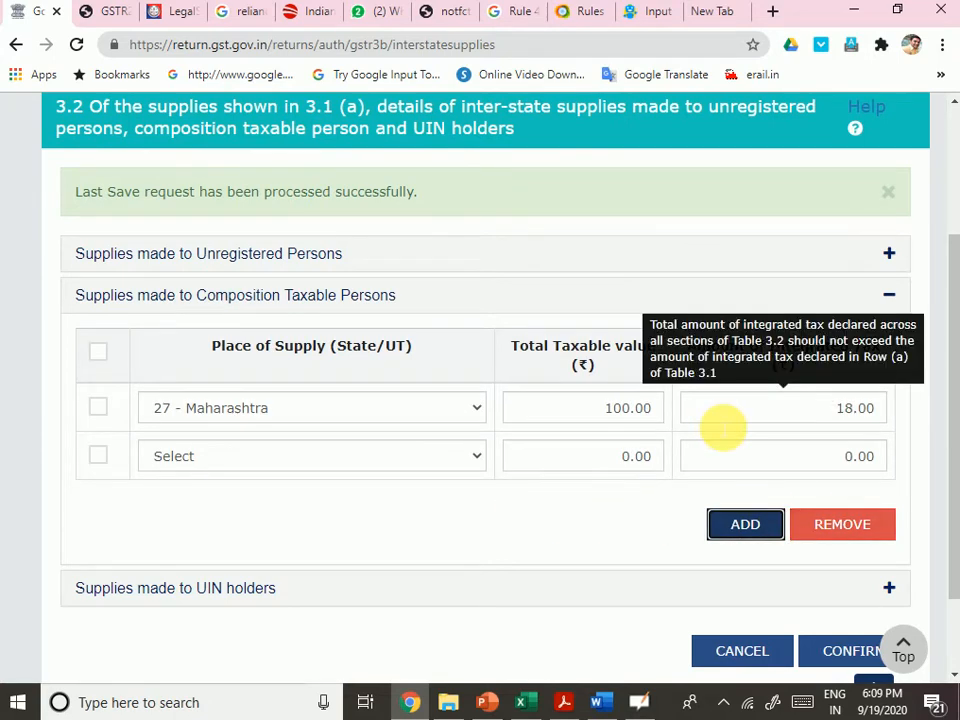
pyautogui.click(98, 406)
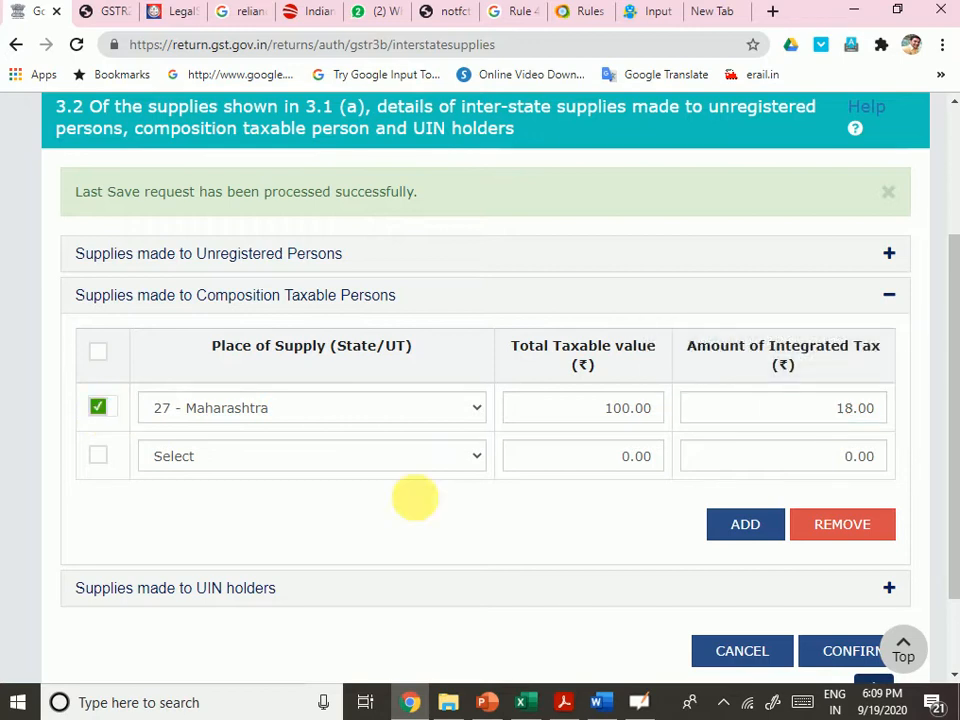
pyautogui.click(828, 538)
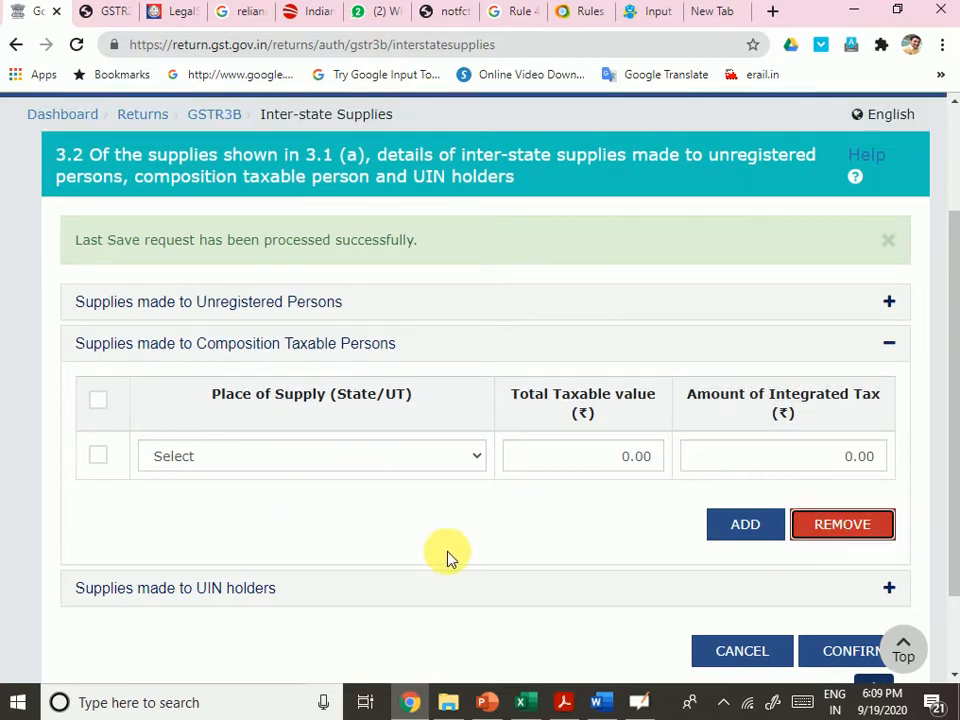
# Review the inter-state wording in the table 3.2 heading and open the supplies made to UIN holders.
pyautogui.scroll(-1, 553, 497)
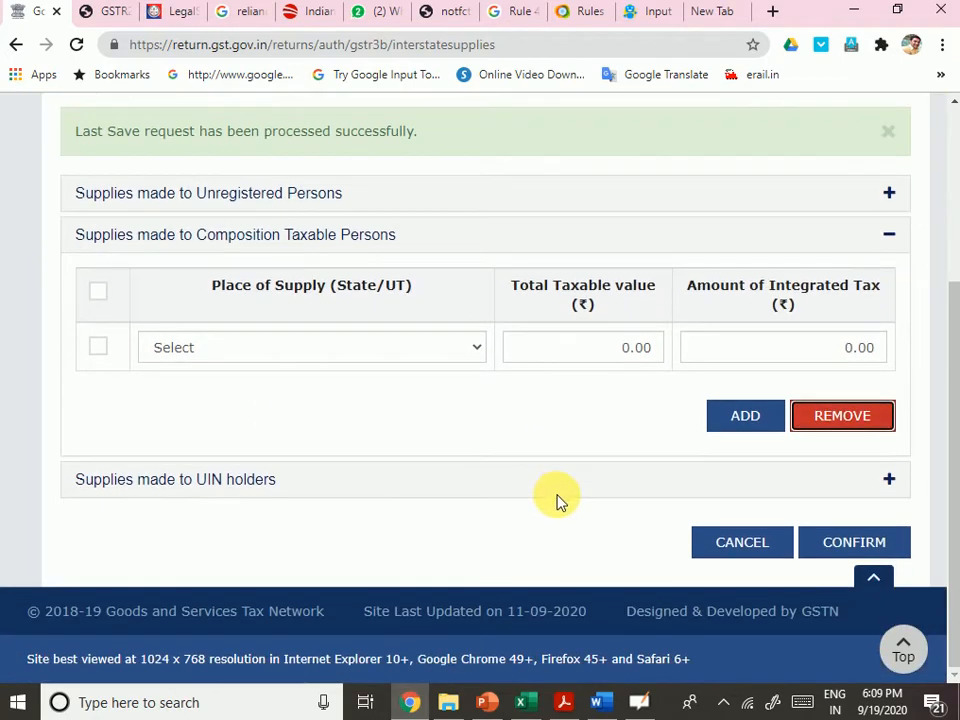
pyautogui.scroll(1, 557, 500)
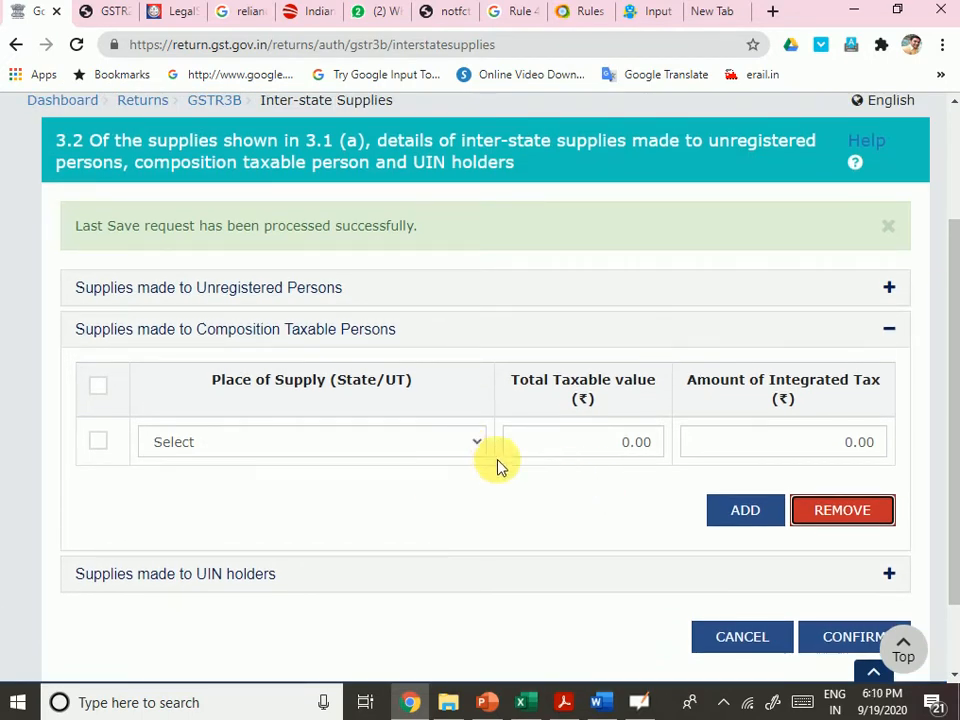
pyautogui.scroll(1, 474, 410)
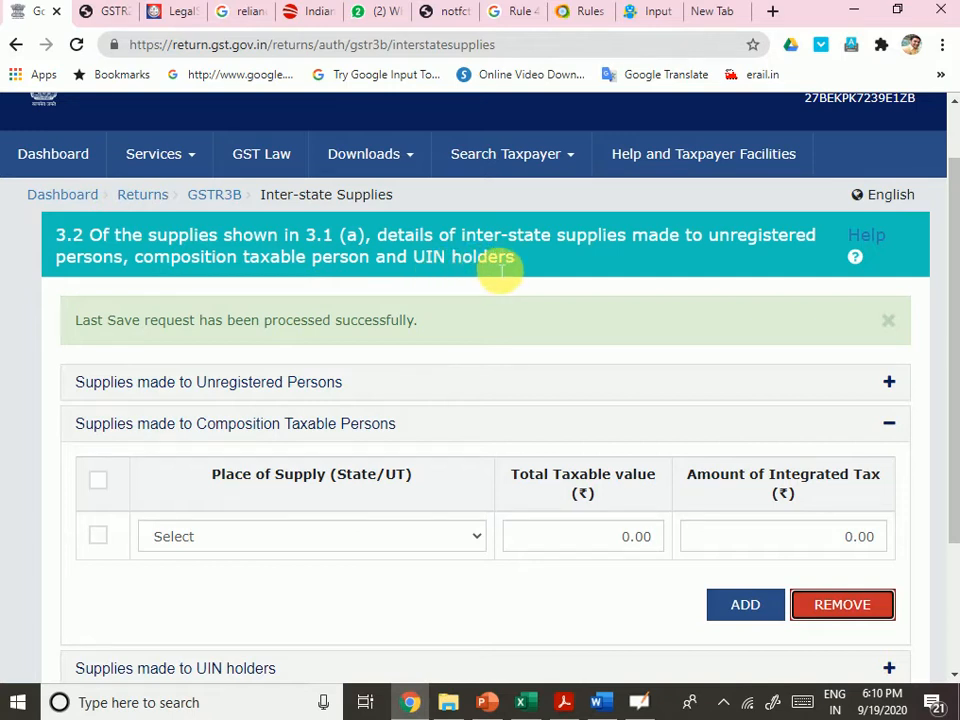
pyautogui.doubleClick(485, 234)
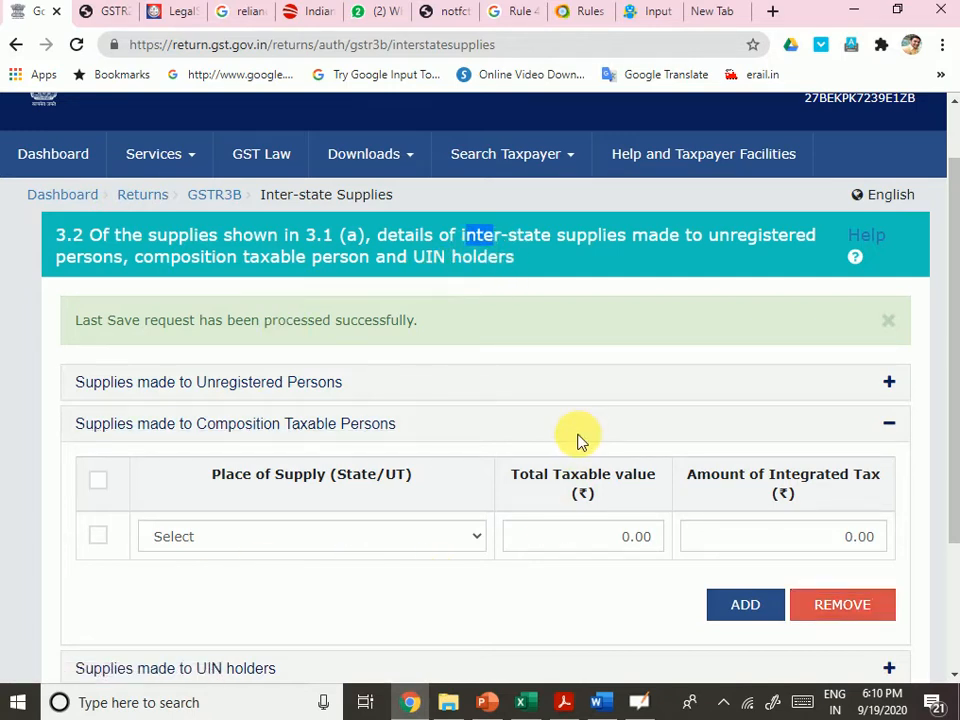
pyautogui.scroll(-2, 578, 440)
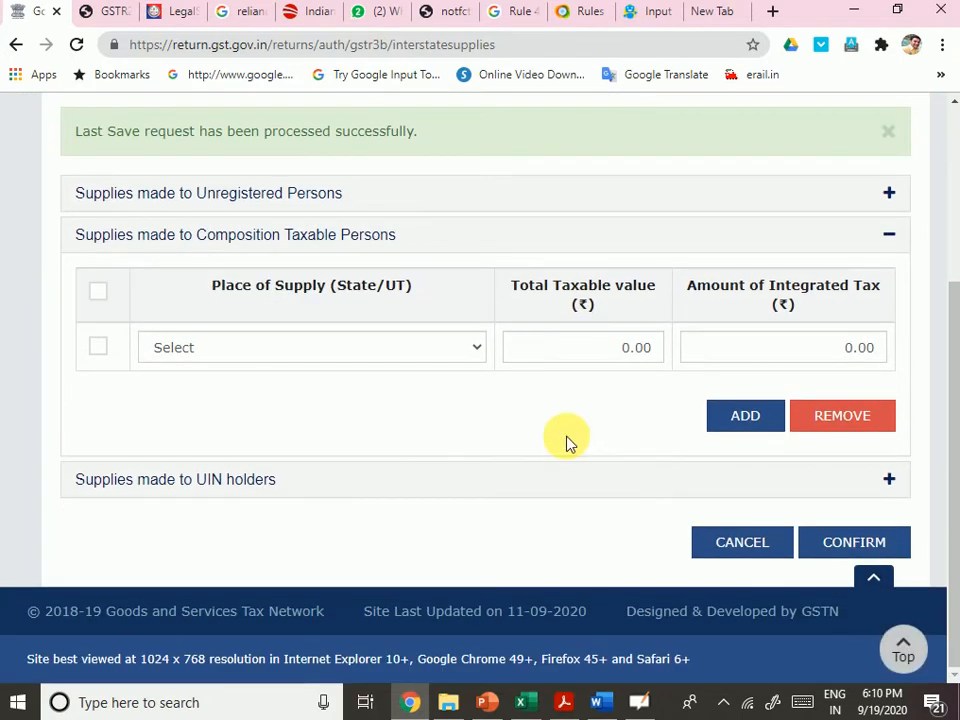
pyautogui.click(490, 480)
pyautogui.scroll(-1, 487, 478)
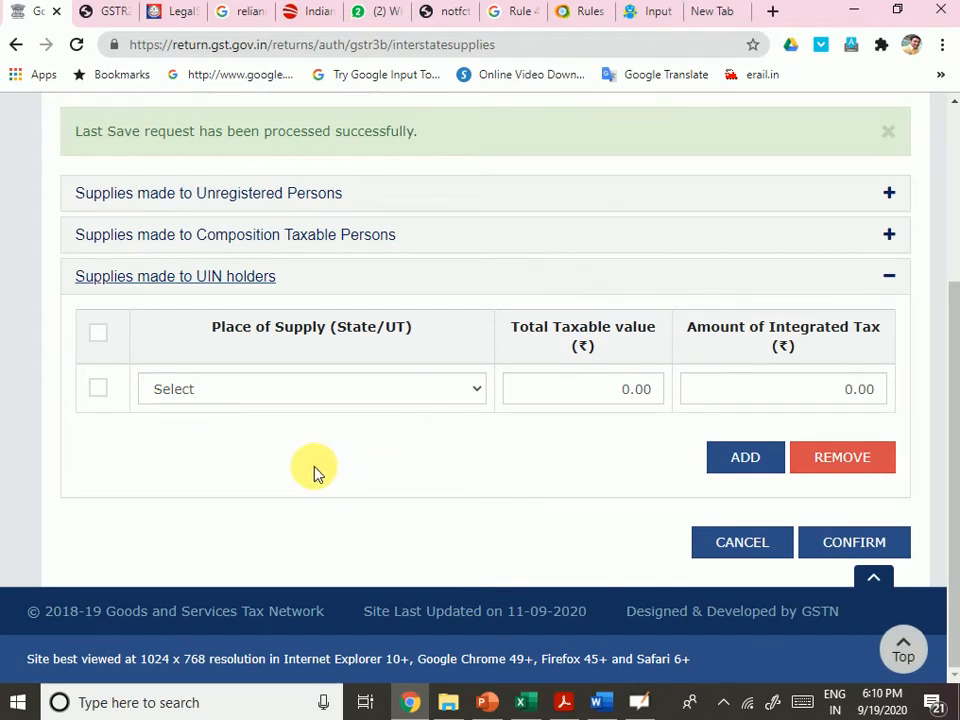
pyautogui.scroll(2, 368, 452)
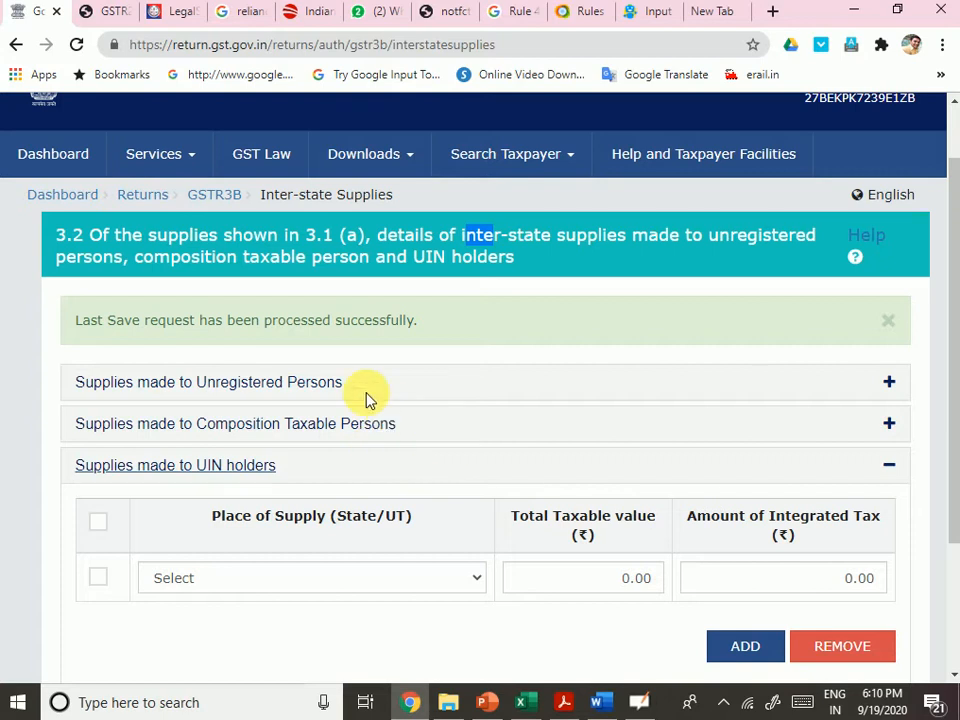
# Recheck the entry for supplies made to Unregistered Persons and cancel out of the 3.2 Inter-state supplies section.
pyautogui.click(433, 388)
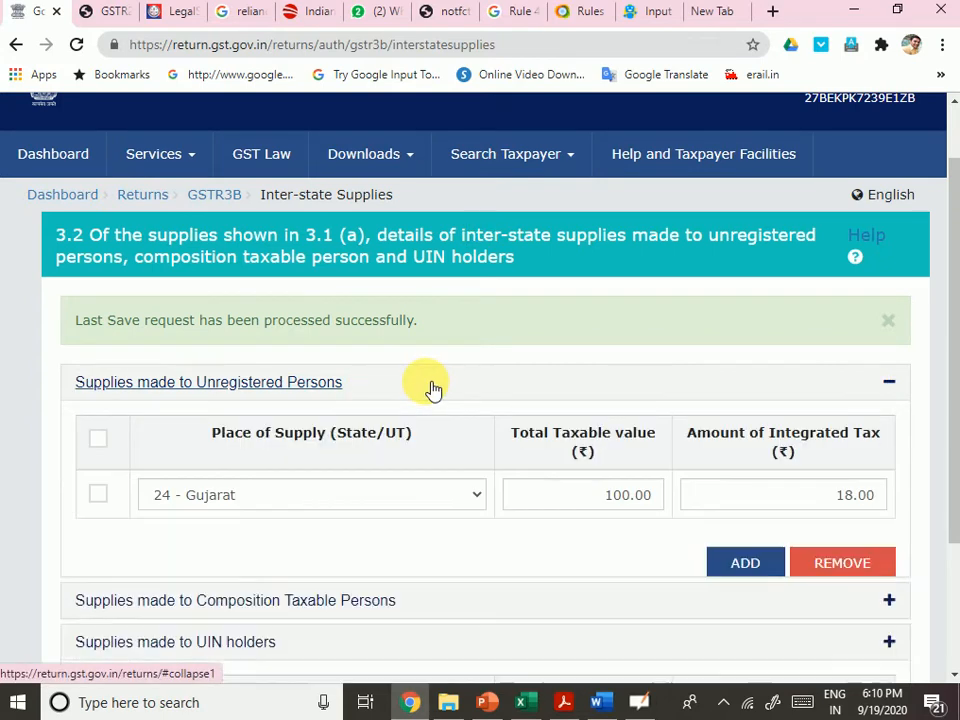
pyautogui.scroll(-2, 455, 430)
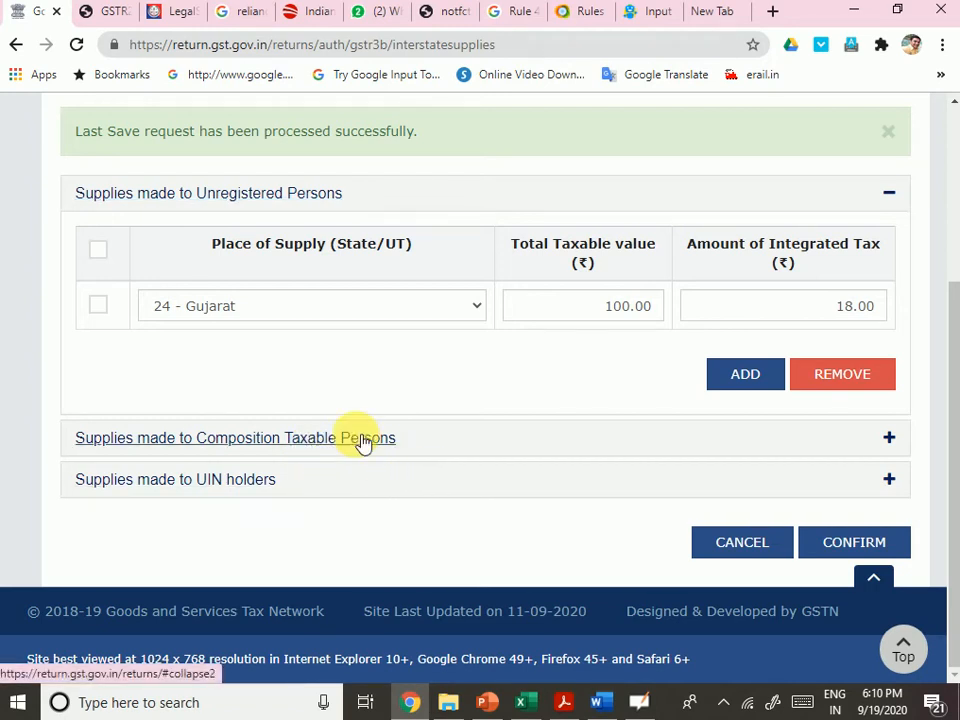
pyautogui.scroll(2, 360, 444)
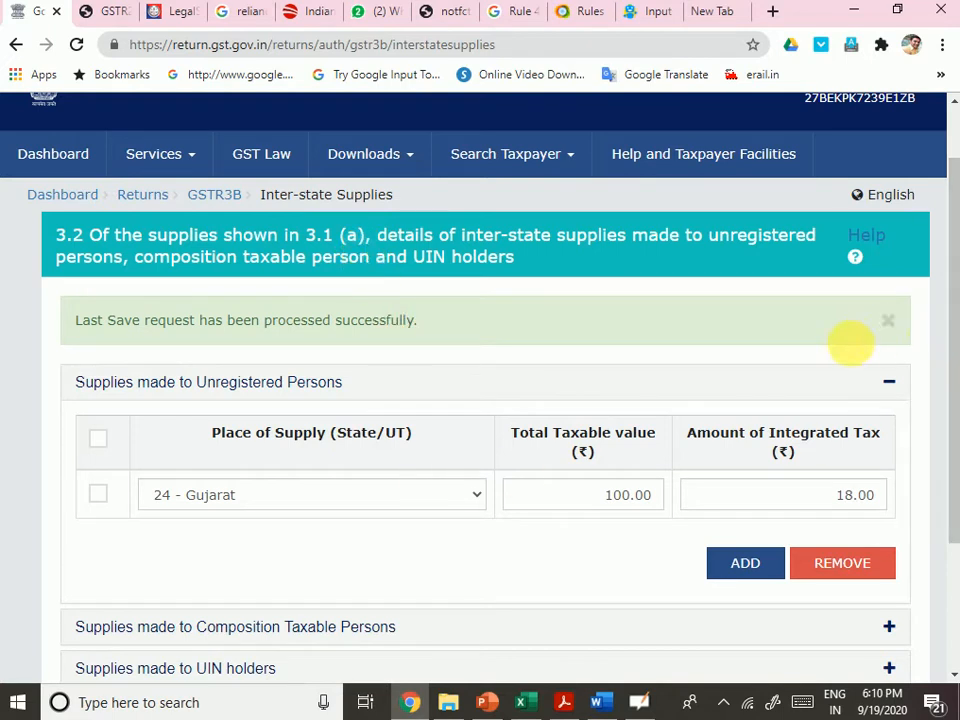
pyautogui.scroll(-2, 820, 470)
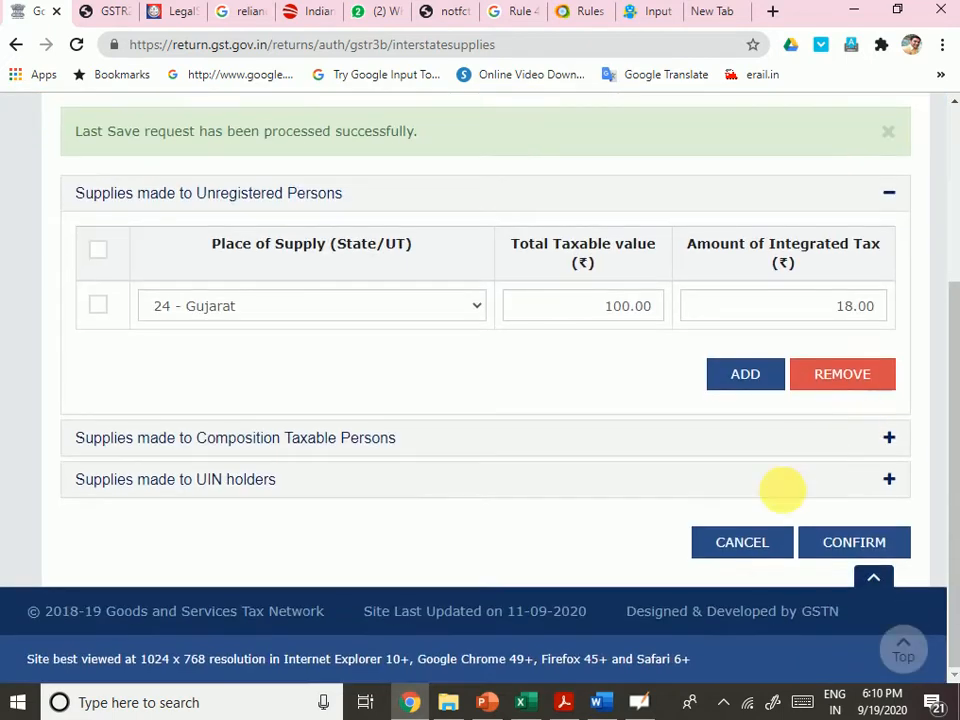
pyautogui.click(740, 541)
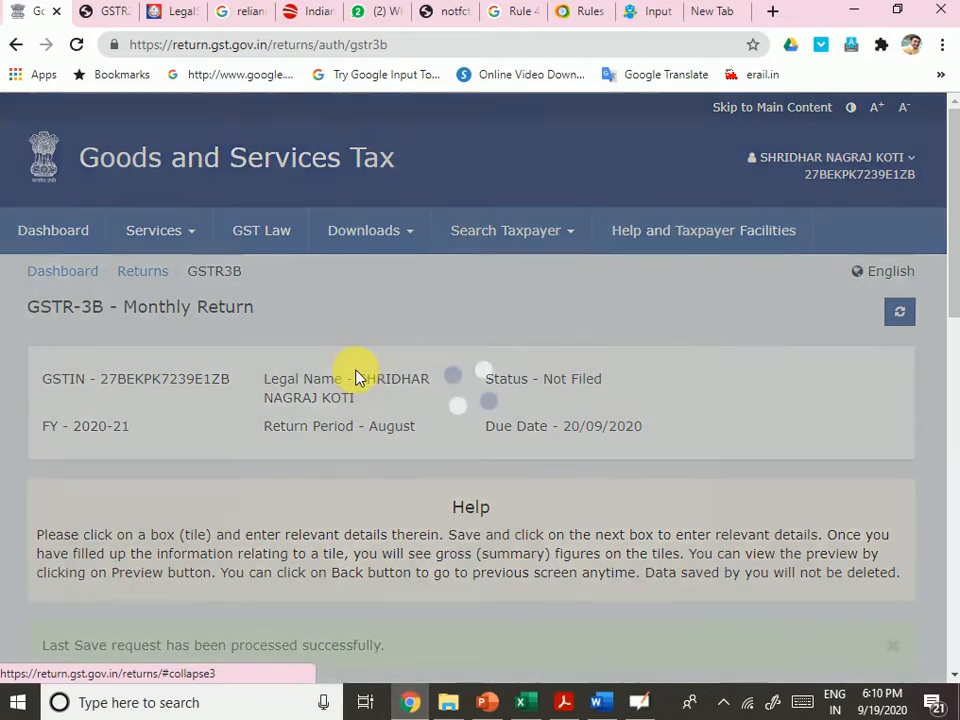
# Open the 3.1 Tax on outward and reverse charge inward supplies section and acknowledge the IGST export refund guidelines.
pyautogui.scroll(-4, 340, 390)
pyautogui.scroll(-2, 300, 330)
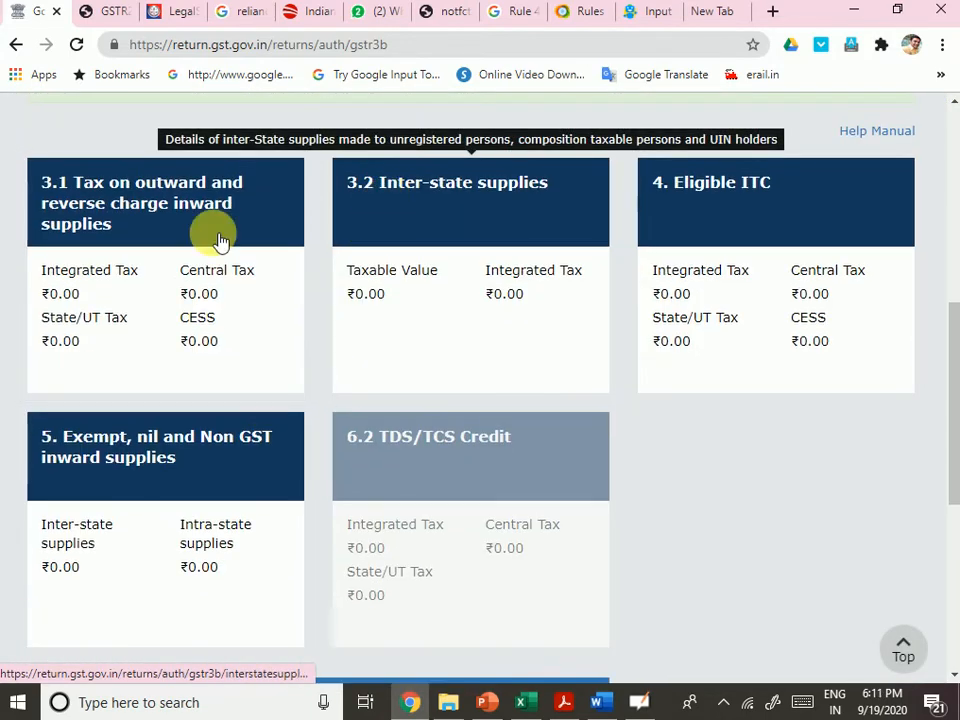
pyautogui.click(122, 300)
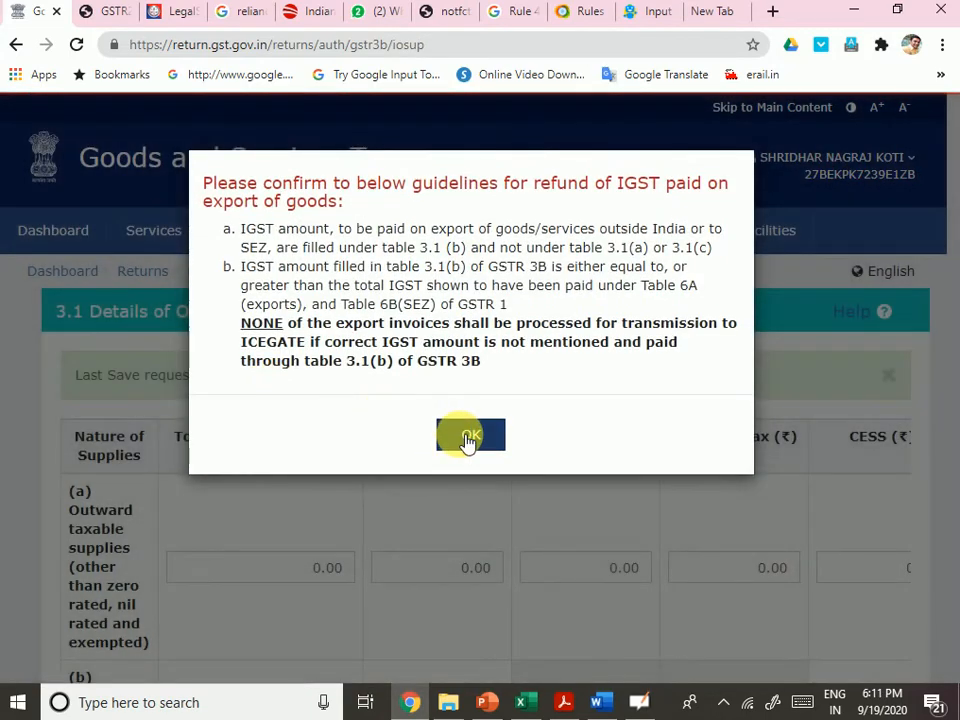
pyautogui.click(467, 437)
# Review the supply categories in table 3.1 and highlight the row (b) label for zero rated outward taxable supplies.
pyautogui.scroll(-3, 407, 403)
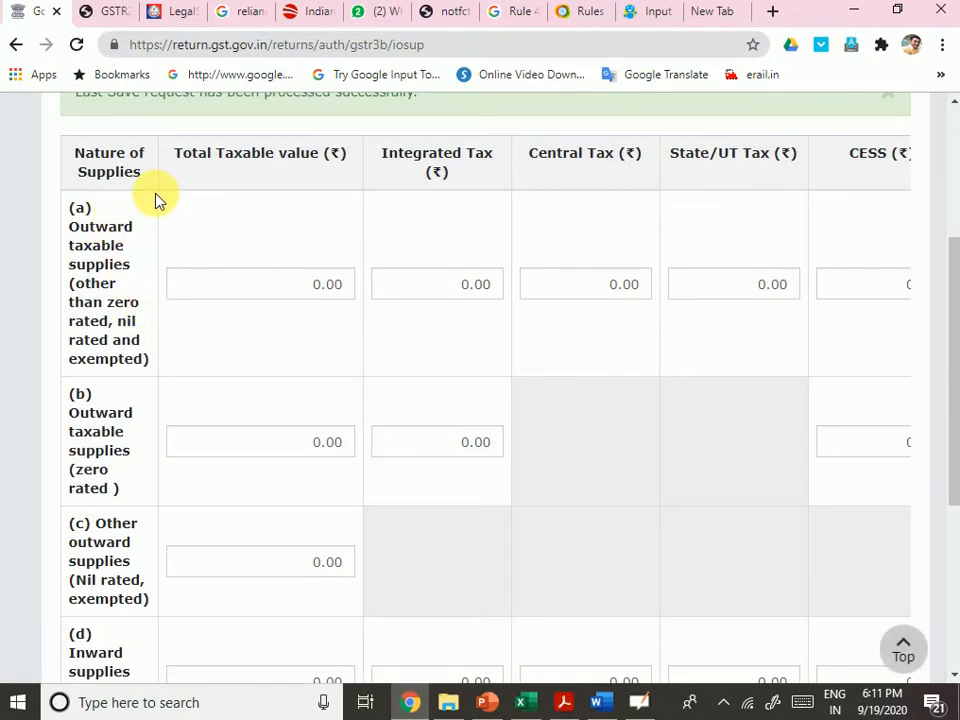
pyautogui.scroll(-3, 144, 401)
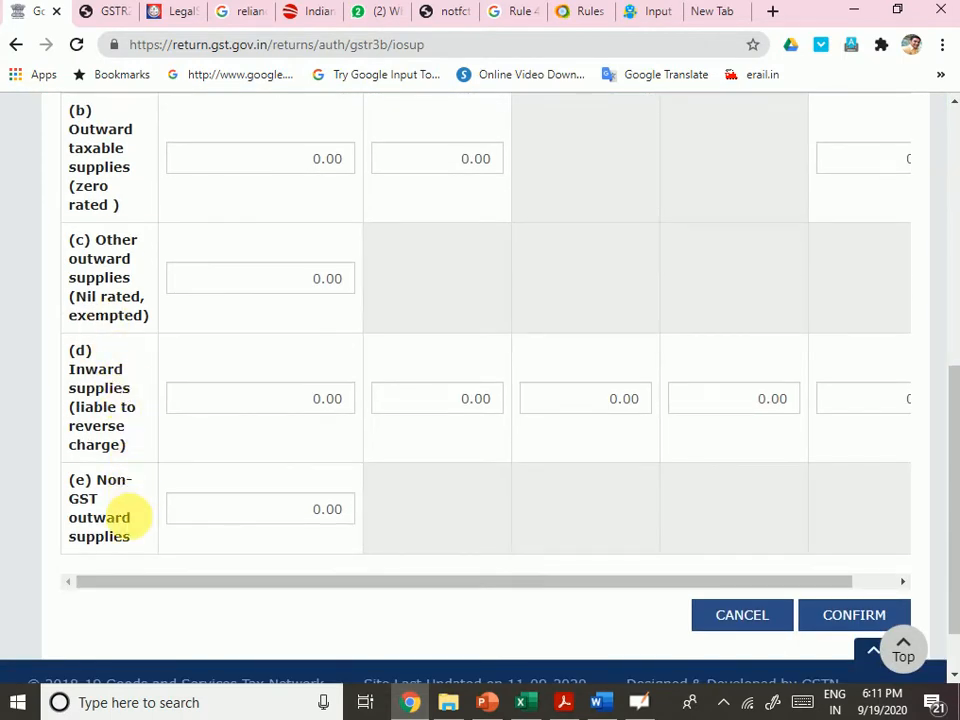
pyautogui.scroll(2, 191, 484)
pyautogui.scroll(2, 191, 470)
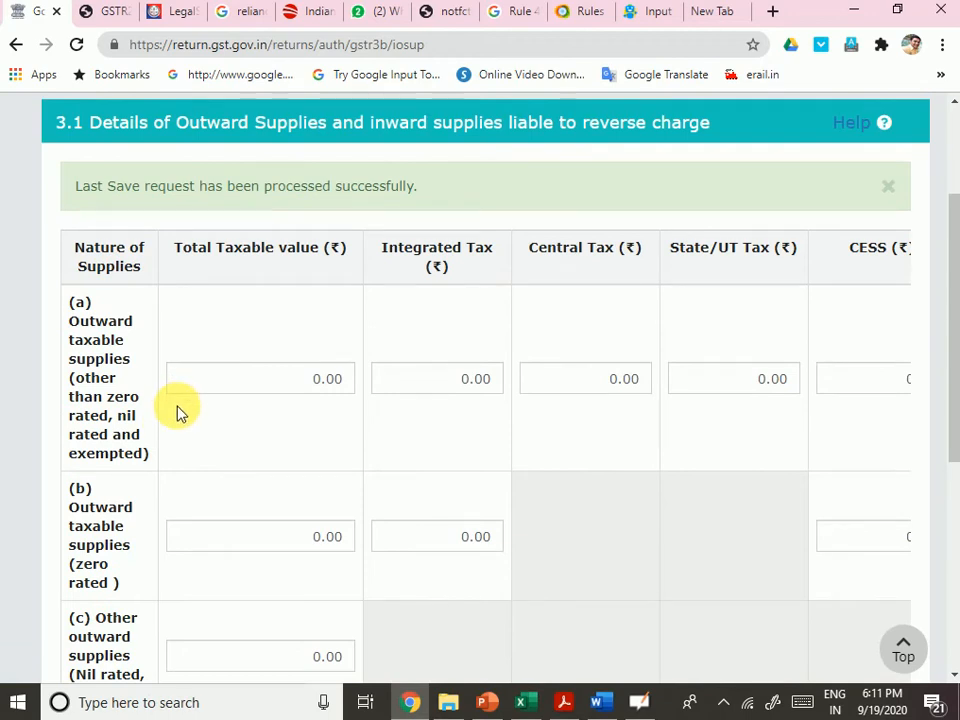
pyautogui.scroll(1, 178, 412)
pyautogui.scroll(-2, 178, 412)
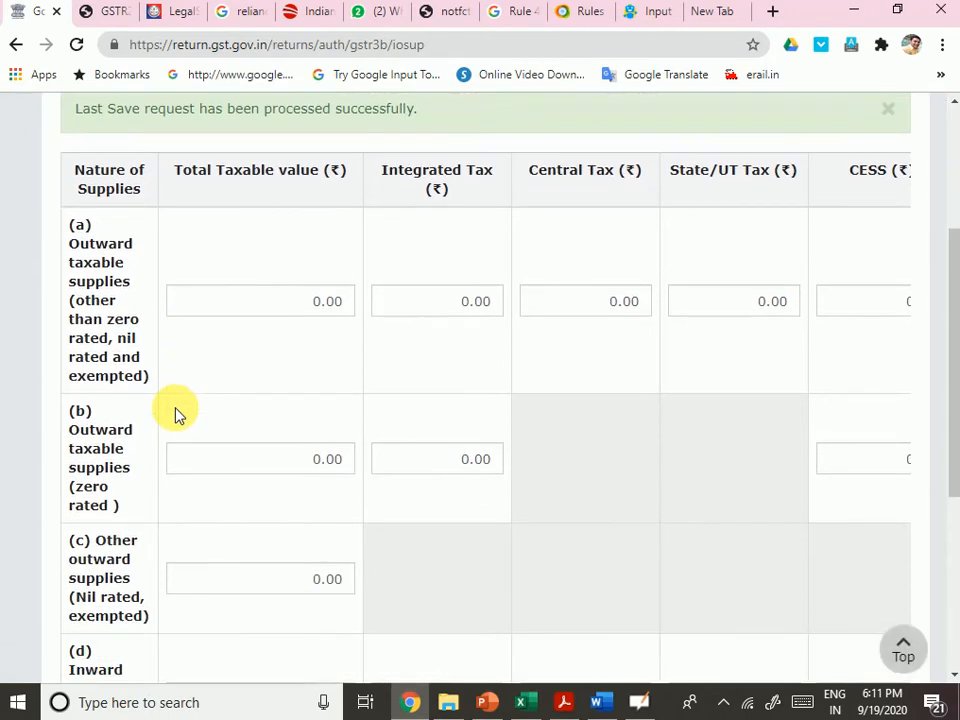
pyautogui.scroll(-2, 176, 412)
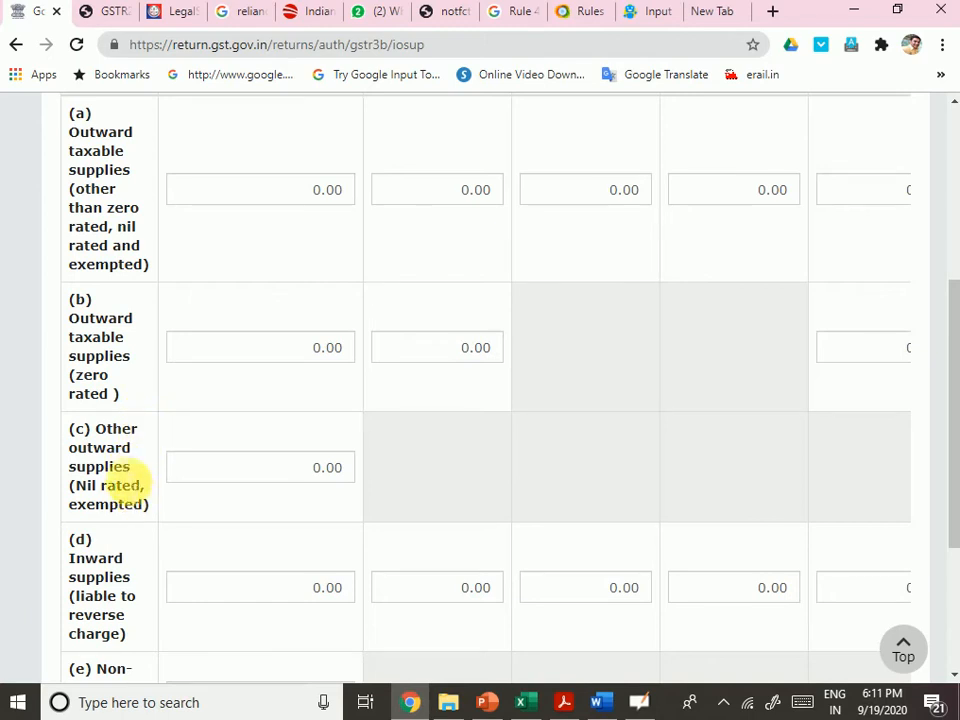
pyautogui.moveTo(104, 340); pyautogui.dragTo(191, 349)
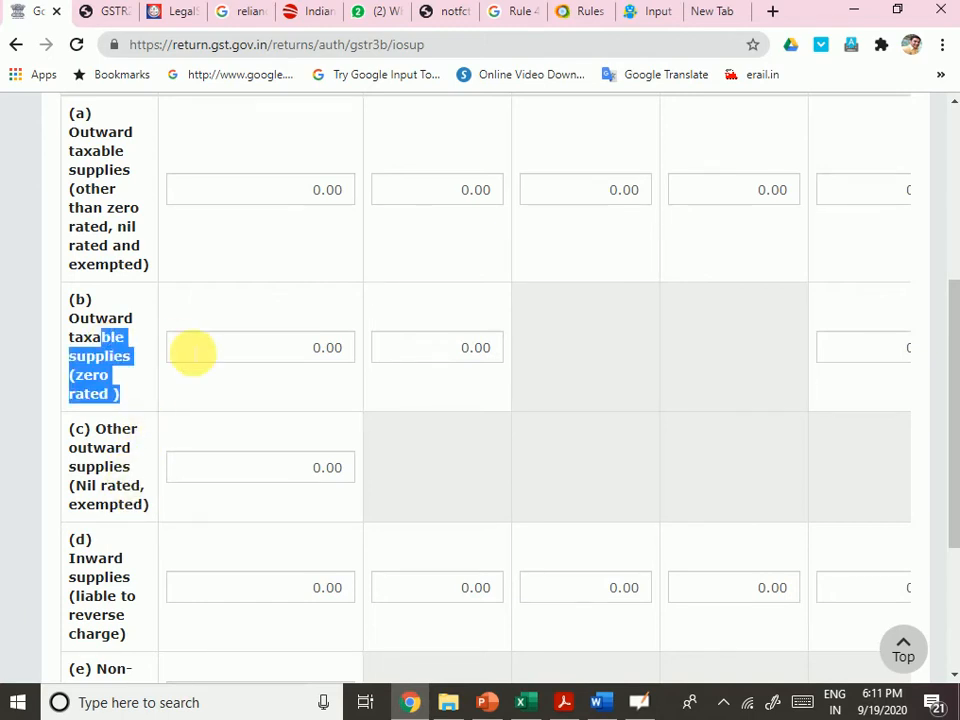
# Highlight the nil rated and exempted supplies label in table 3.1 row (c), review the remaining rows, and cancel out of the section.
pyautogui.moveTo(107, 466); pyautogui.dragTo(214, 495)
pyautogui.scroll(-3, 214, 495)
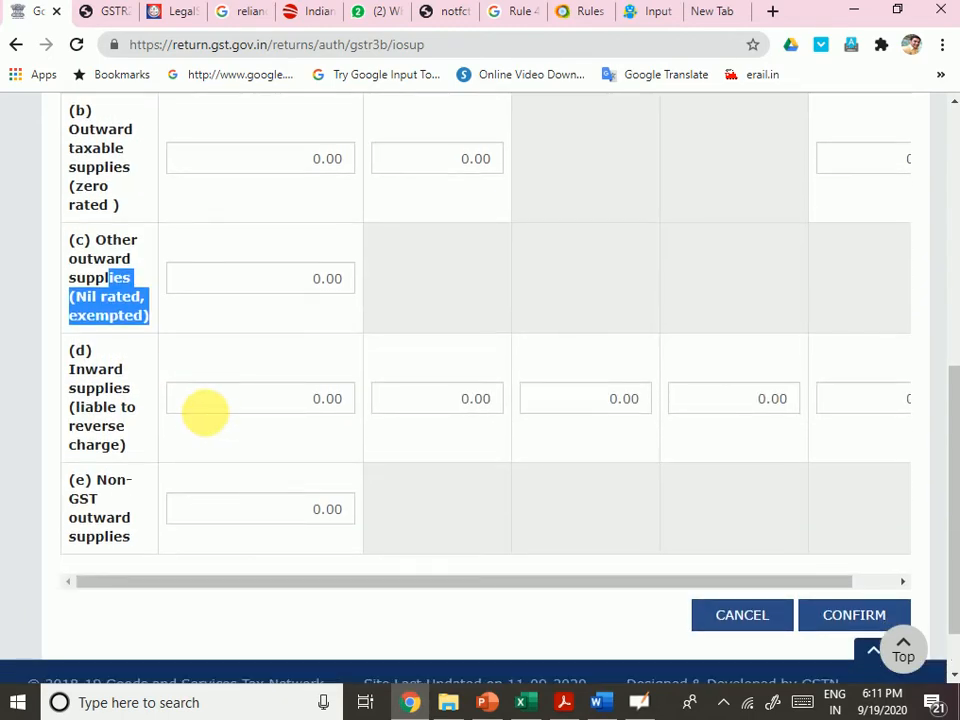
pyautogui.scroll(1, 290, 385)
pyautogui.scroll(4, 290, 385)
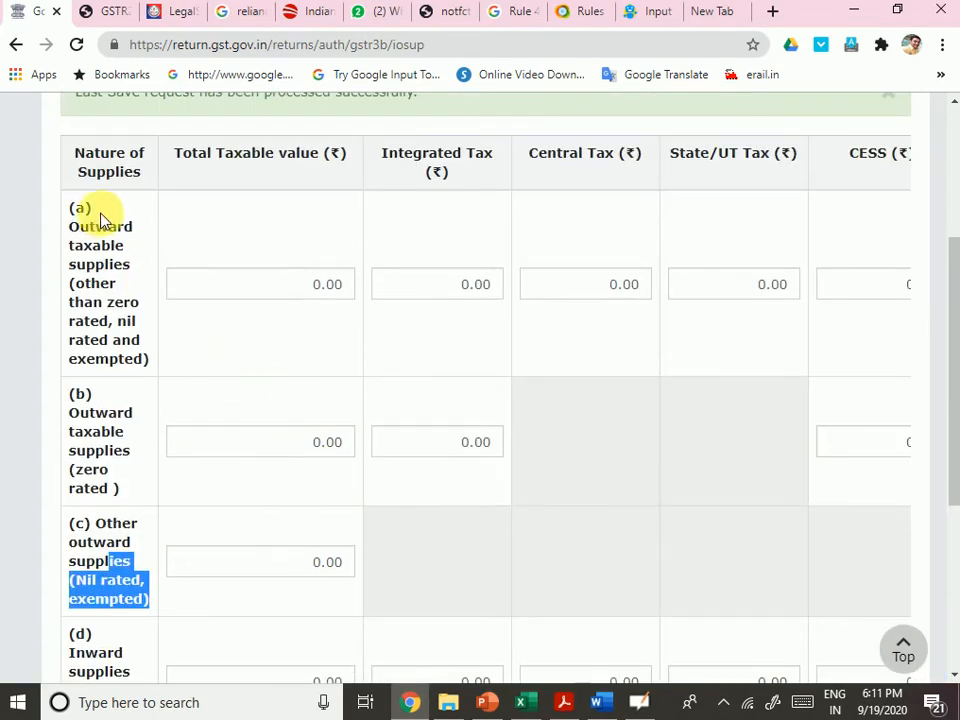
pyautogui.scroll(3, 222, 292)
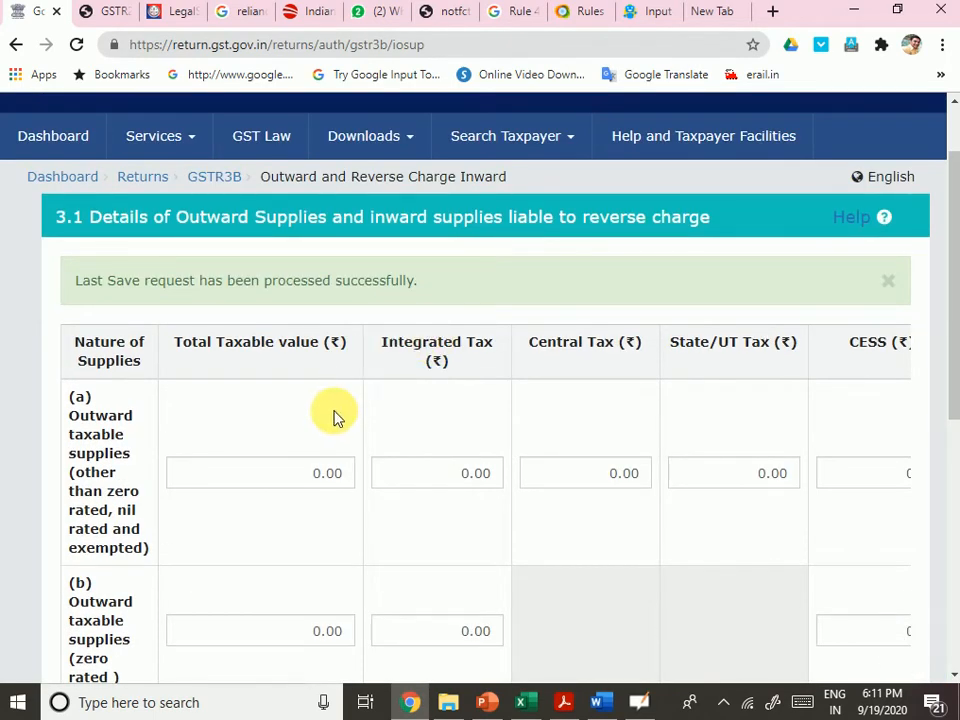
pyautogui.scroll(-6, 435, 435)
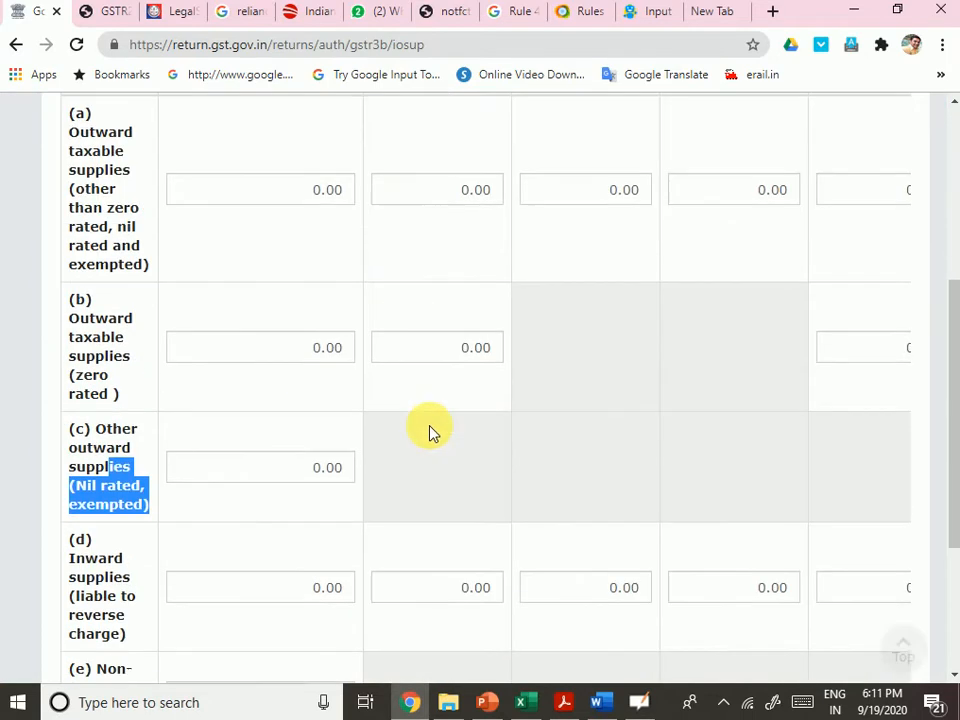
pyautogui.scroll(-3, 593, 485)
pyautogui.scroll(6, 596, 422)
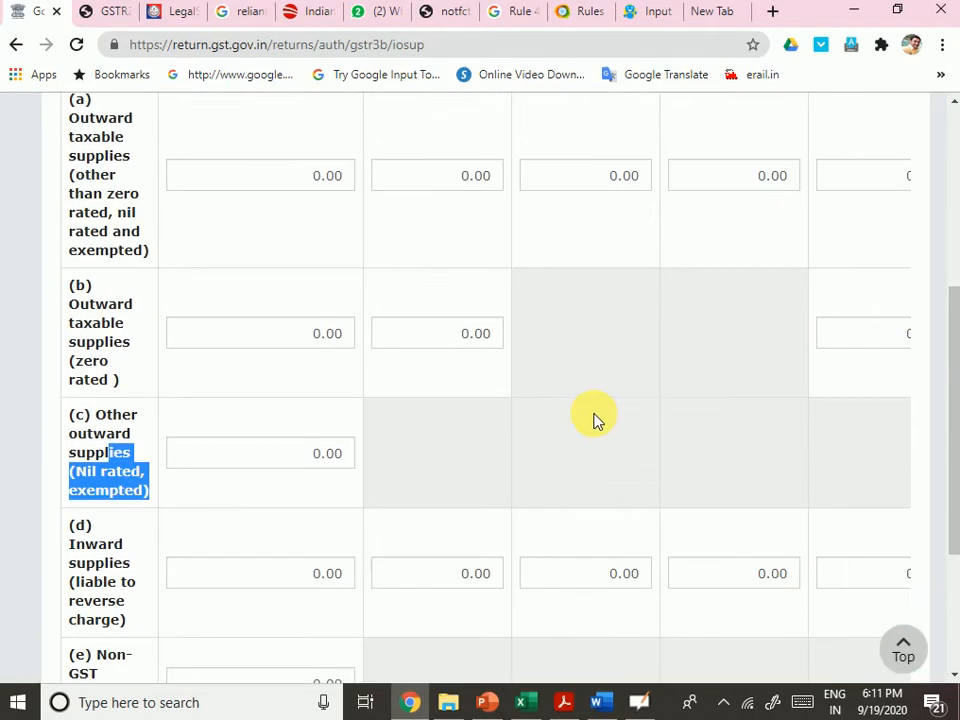
pyautogui.scroll(2, 184, 407)
pyautogui.scroll(-6, 829, 626)
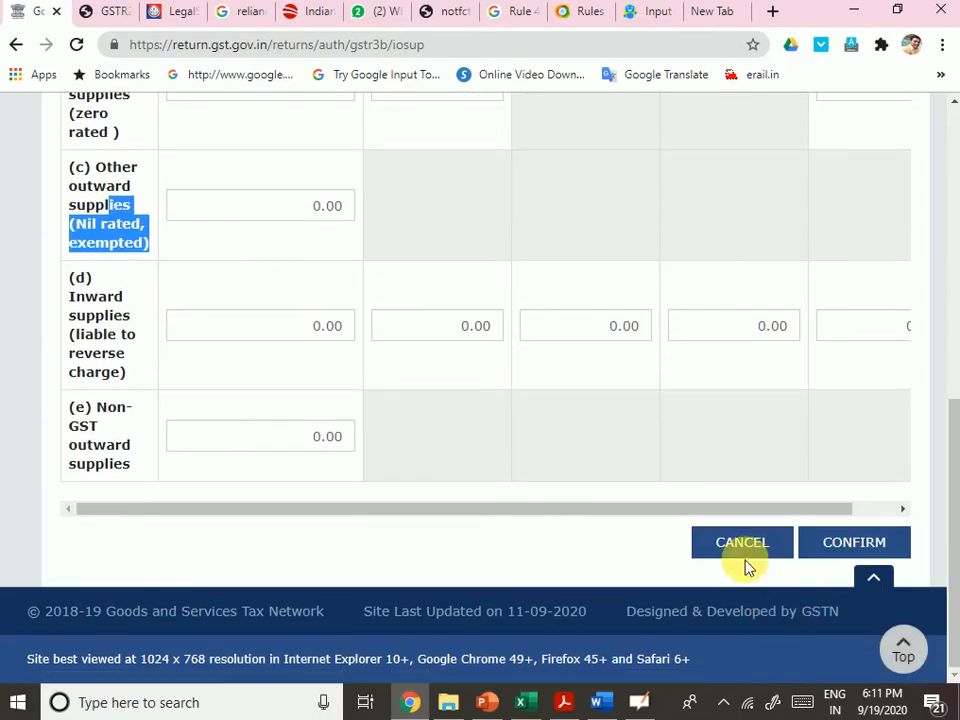
pyautogui.click(742, 543)
# Open the 3.2 Inter-state supplies section and display its help text.
pyautogui.scroll(-5, 484, 484)
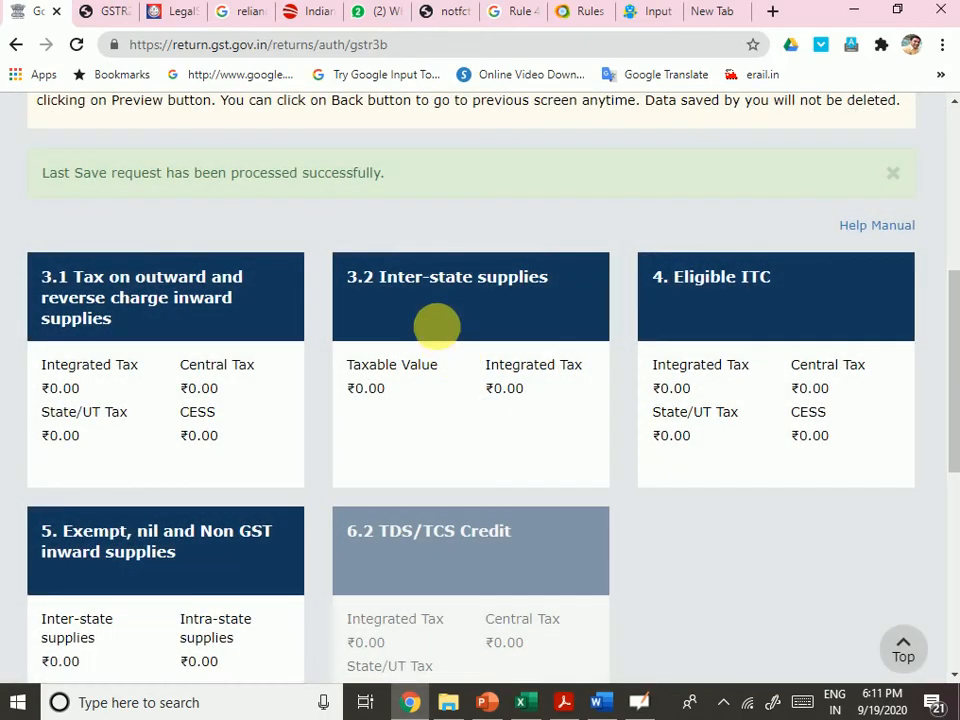
pyautogui.click(435, 326)
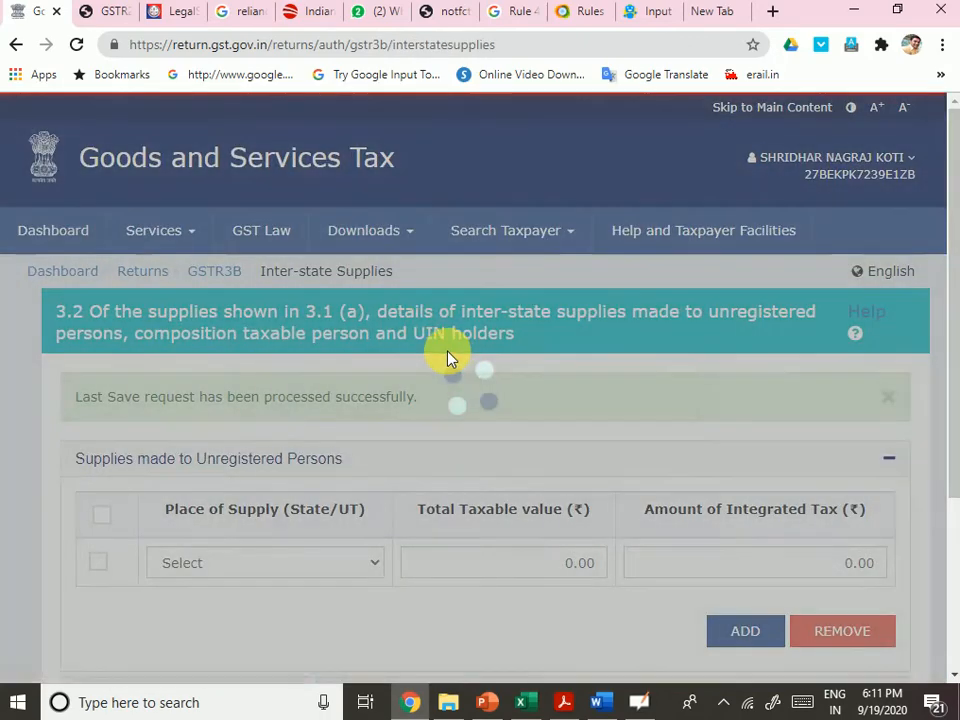
pyautogui.scroll(-3, 440, 362)
pyautogui.scroll(1, 442, 358)
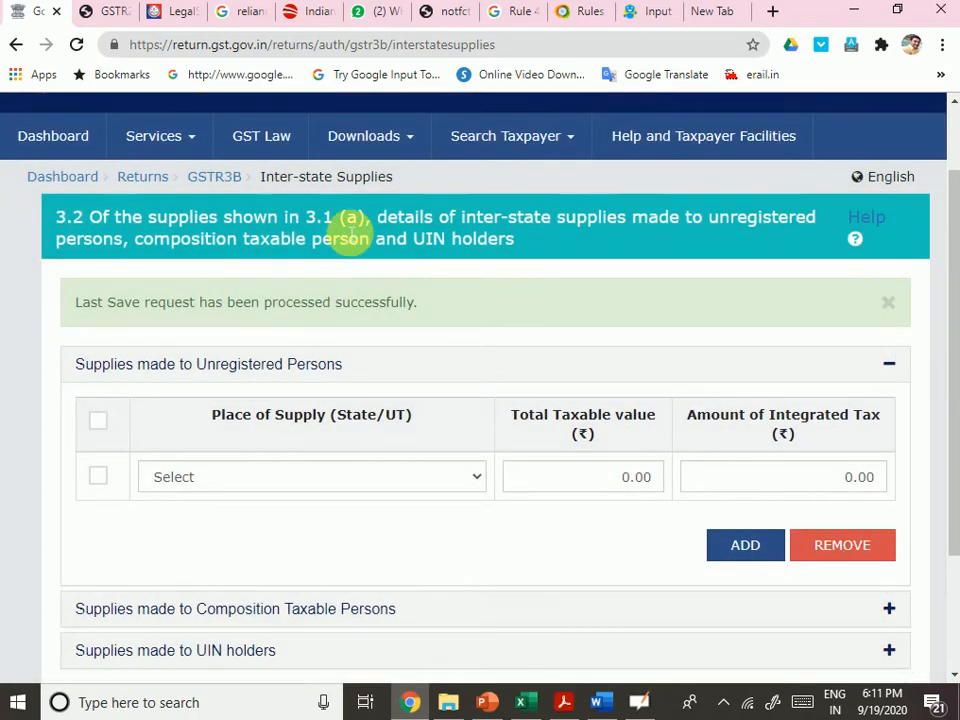
pyautogui.click(864, 216)
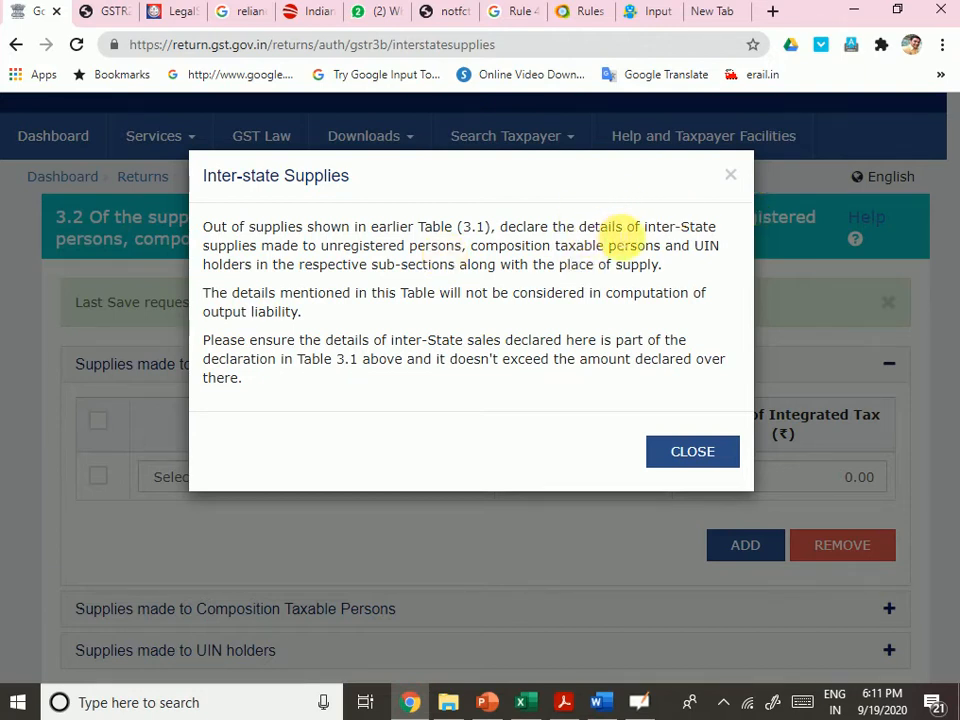
# Read the Inter-state Supplies help, highlighting the inter-State, unregistered persons, computation and Table 3.1 limit wording, and close it.
pyautogui.moveTo(644, 226); pyautogui.dragTo(697, 227)
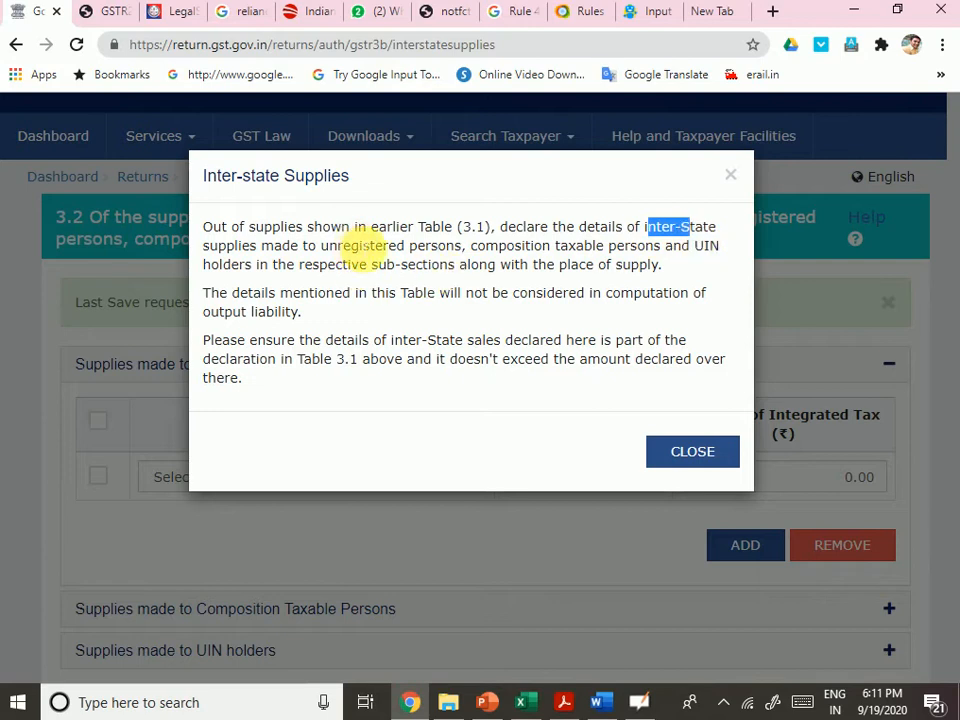
pyautogui.moveTo(350, 245); pyautogui.dragTo(386, 245)
pyautogui.click(515, 237)
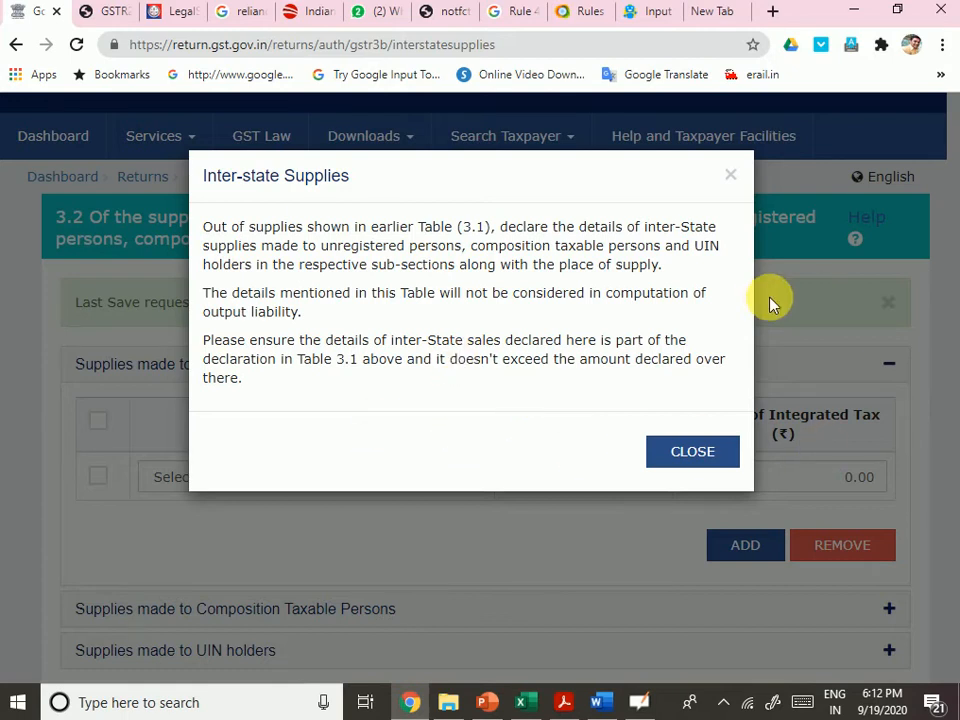
pyautogui.moveTo(633, 294); pyautogui.dragTo(664, 310)
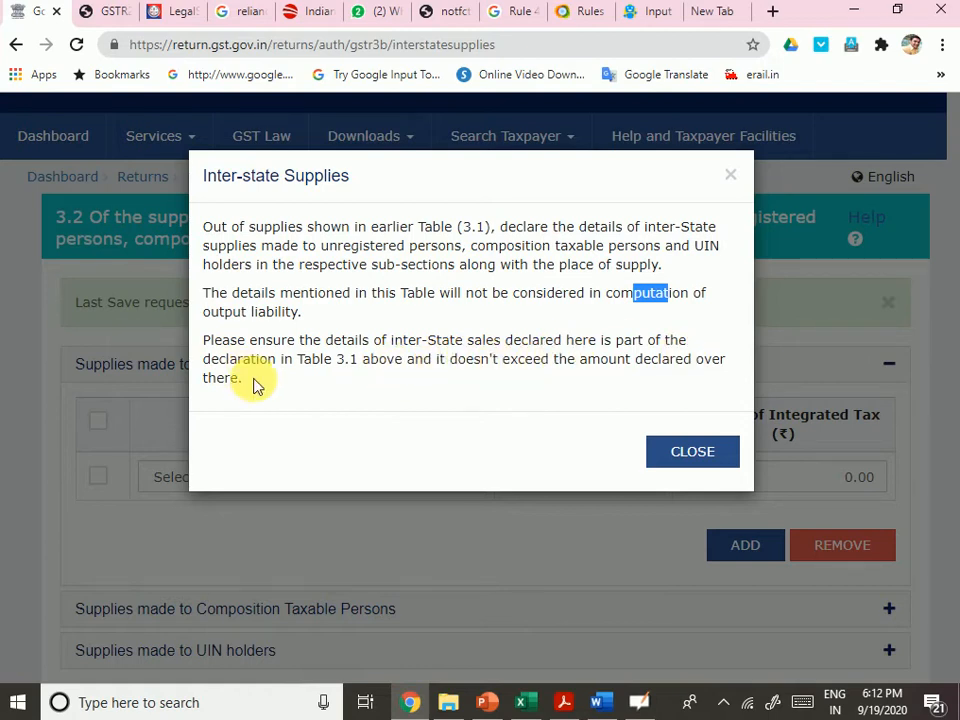
pyautogui.moveTo(320, 360); pyautogui.dragTo(388, 375)
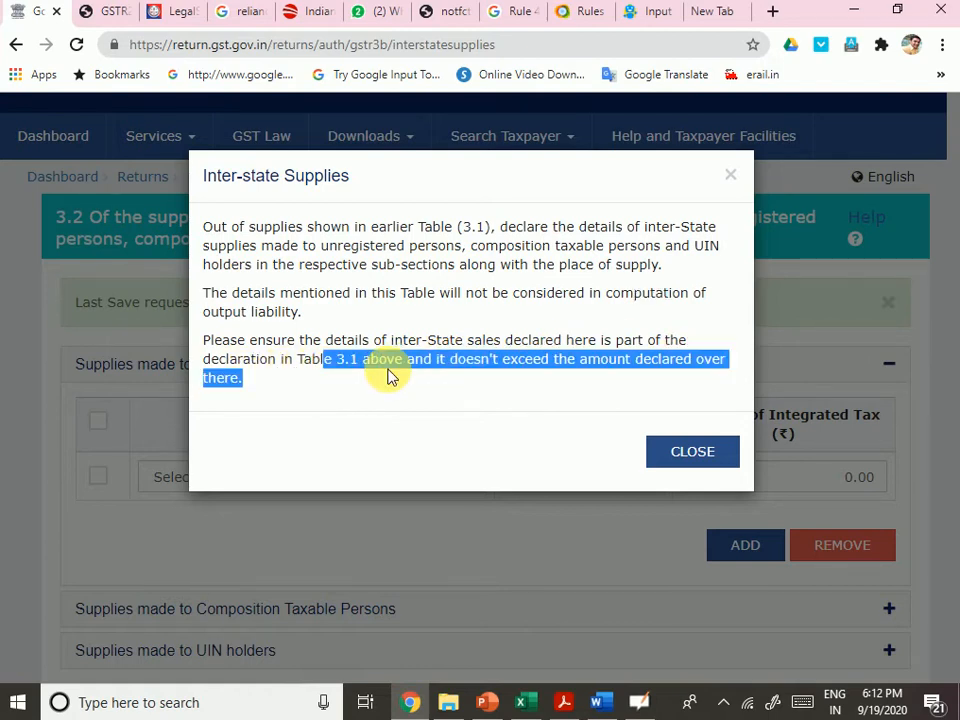
pyautogui.click(565, 427)
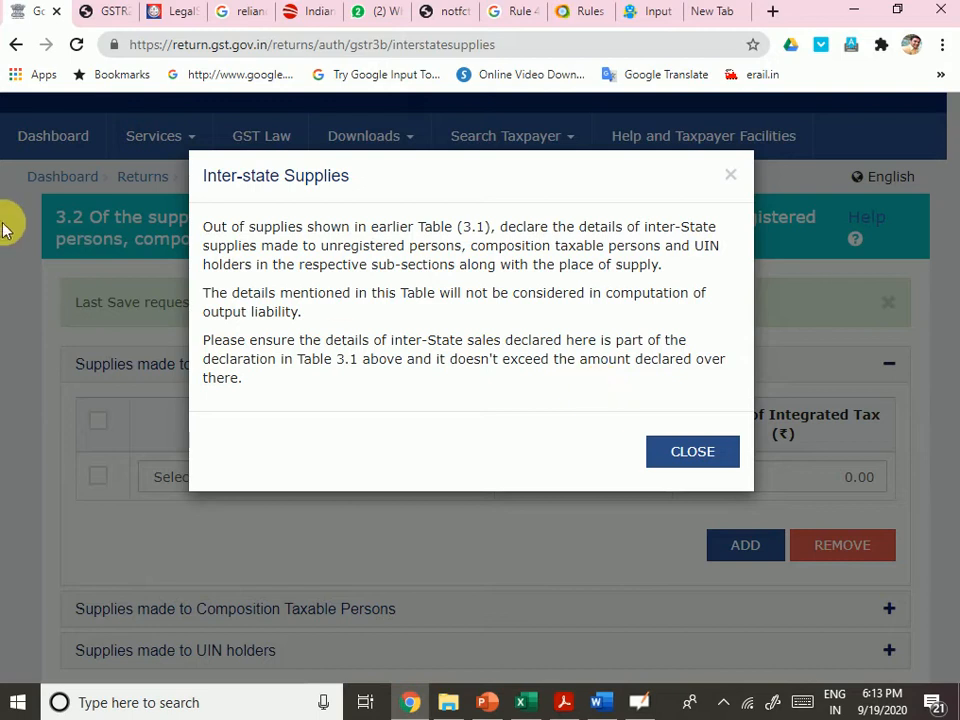
pyautogui.click(702, 456)
# Look over the table 3.2 supply categories and cancel back to the GSTR-3B monthly return overview.
pyautogui.scroll(-3, 707, 508)
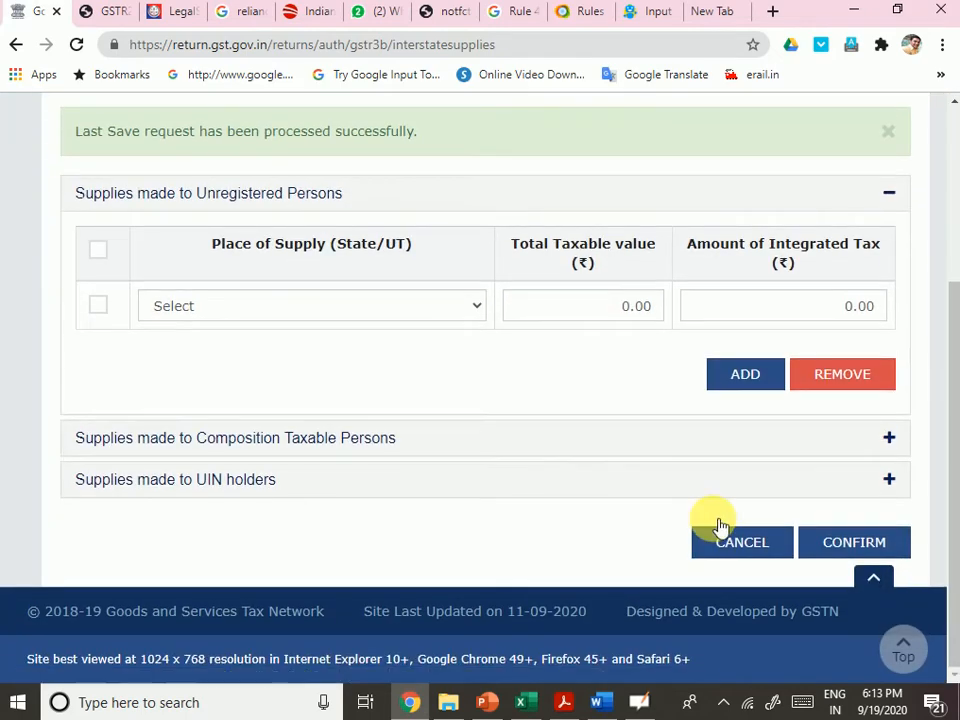
pyautogui.scroll(4, 677, 506)
pyautogui.scroll(-5, 677, 509)
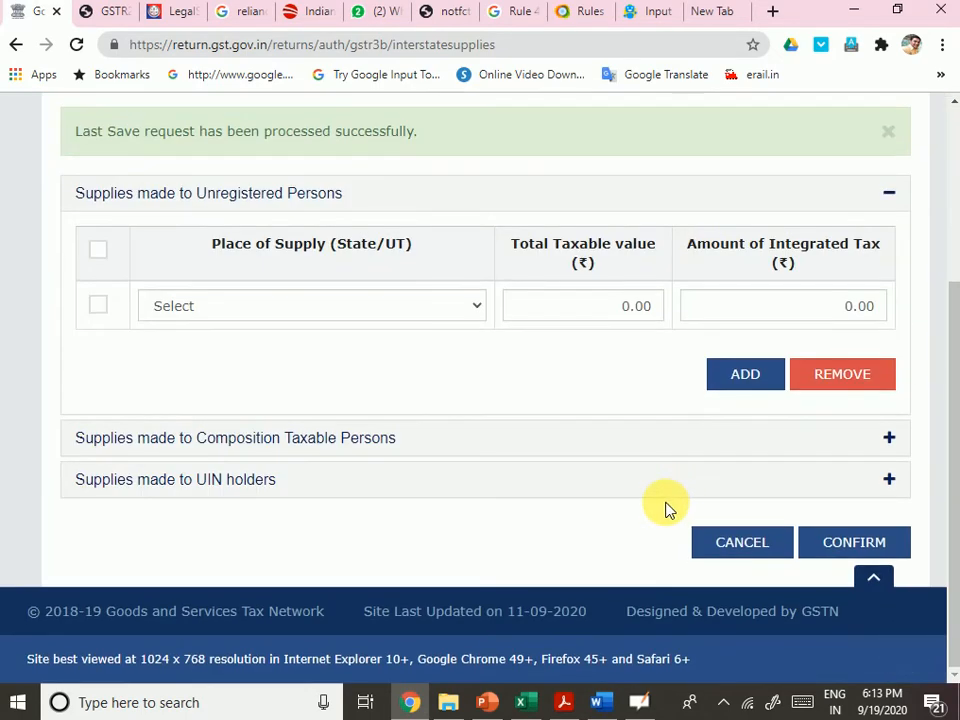
pyautogui.click(724, 543)
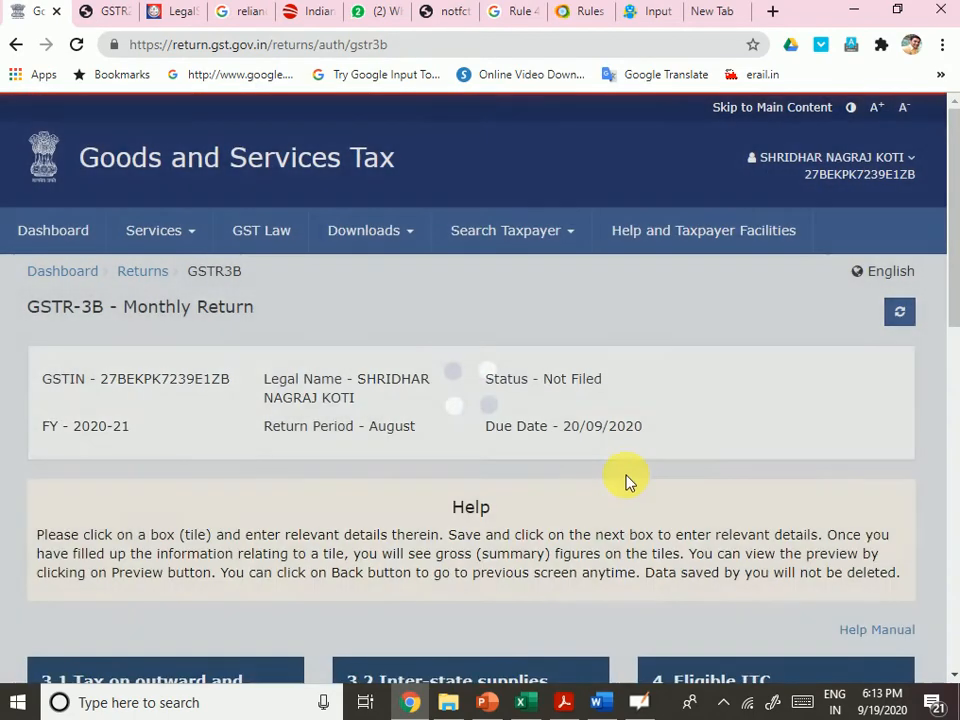
# Open the 4. Eligible ITC section and look through its parts from ITC Available to Ineligible ITC.
pyautogui.scroll(-5, 628, 480)
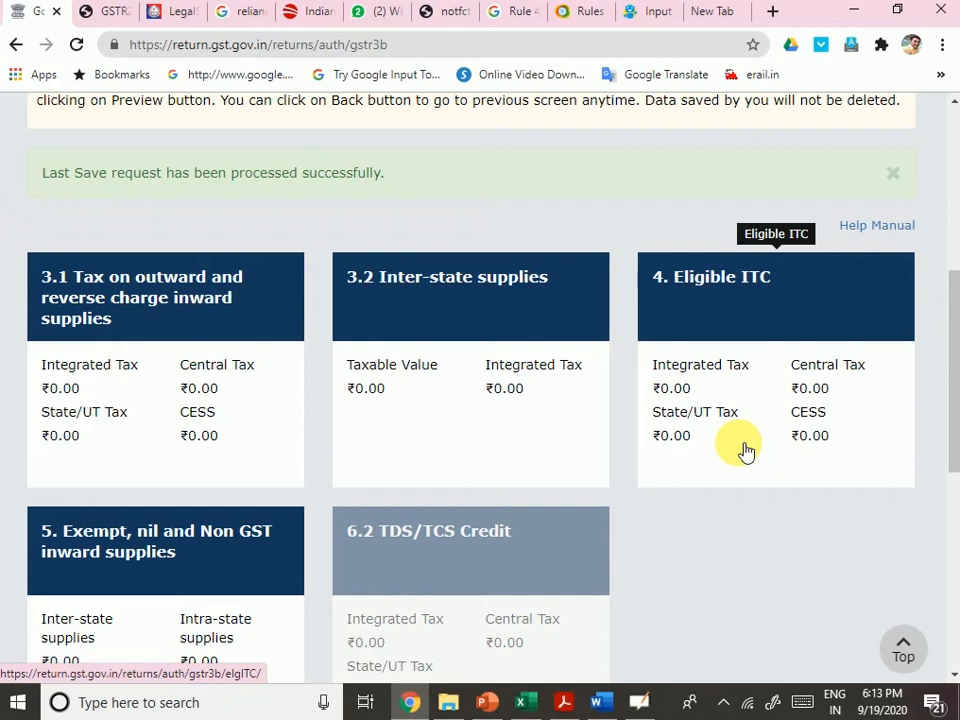
pyautogui.press('F9')
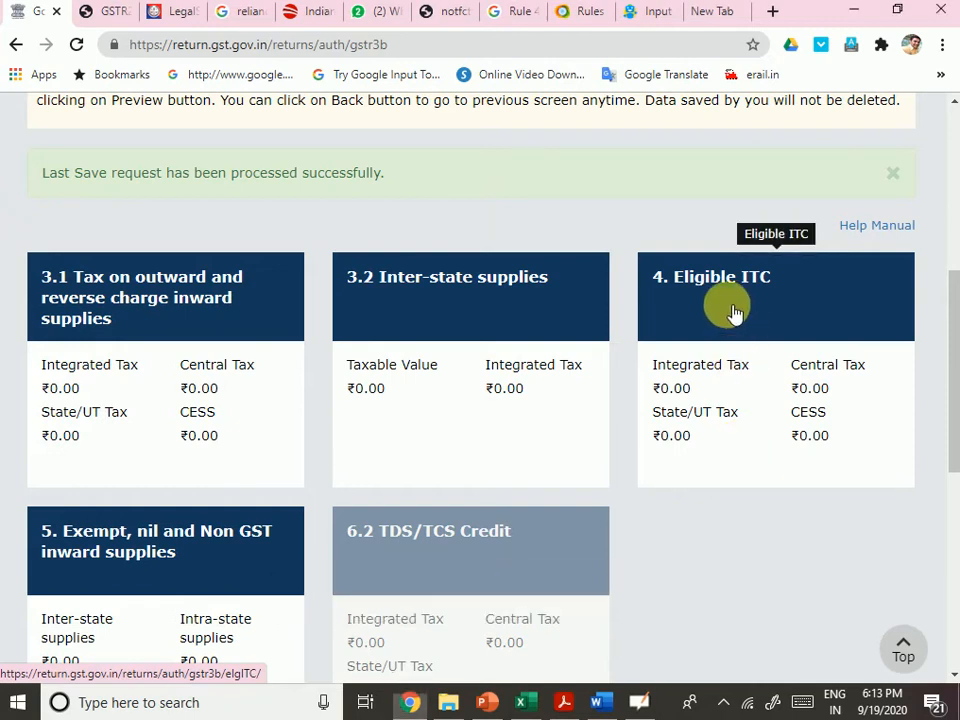
pyautogui.click(754, 331)
pyautogui.scroll(-3, 550, 444)
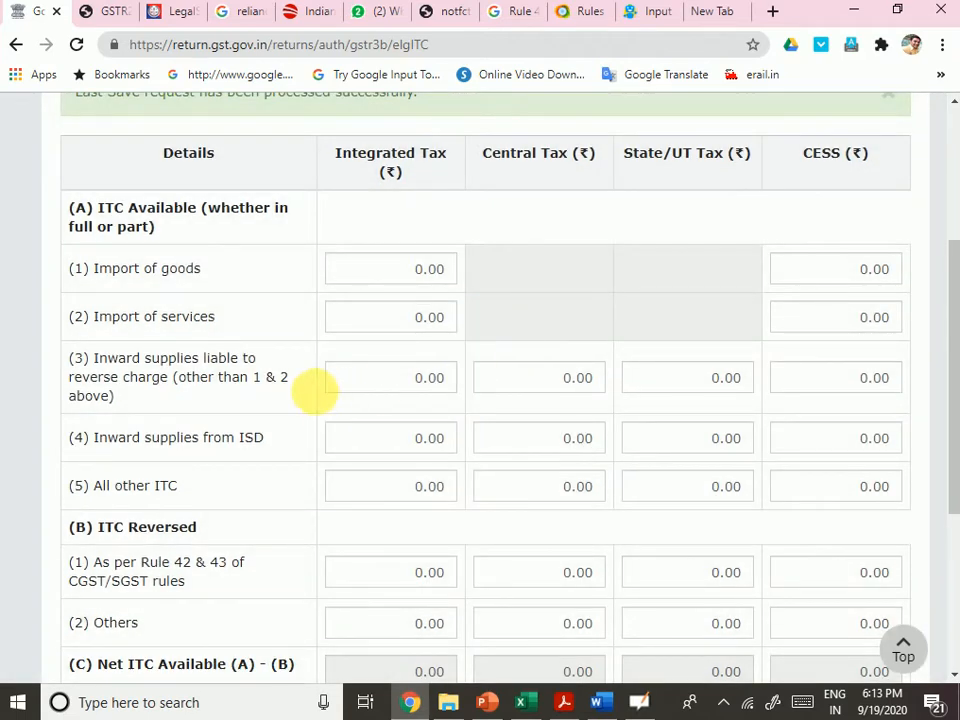
pyautogui.scroll(1, 242, 253)
pyautogui.scroll(-2, 245, 272)
pyautogui.scroll(-3, 255, 290)
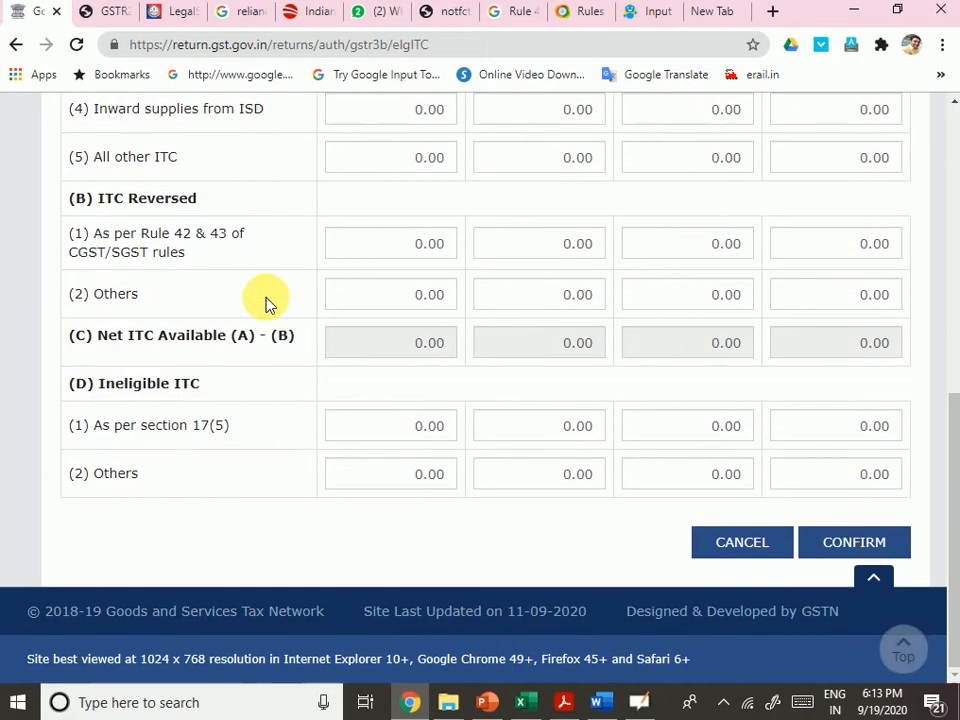
pyautogui.scroll(3, 300, 358)
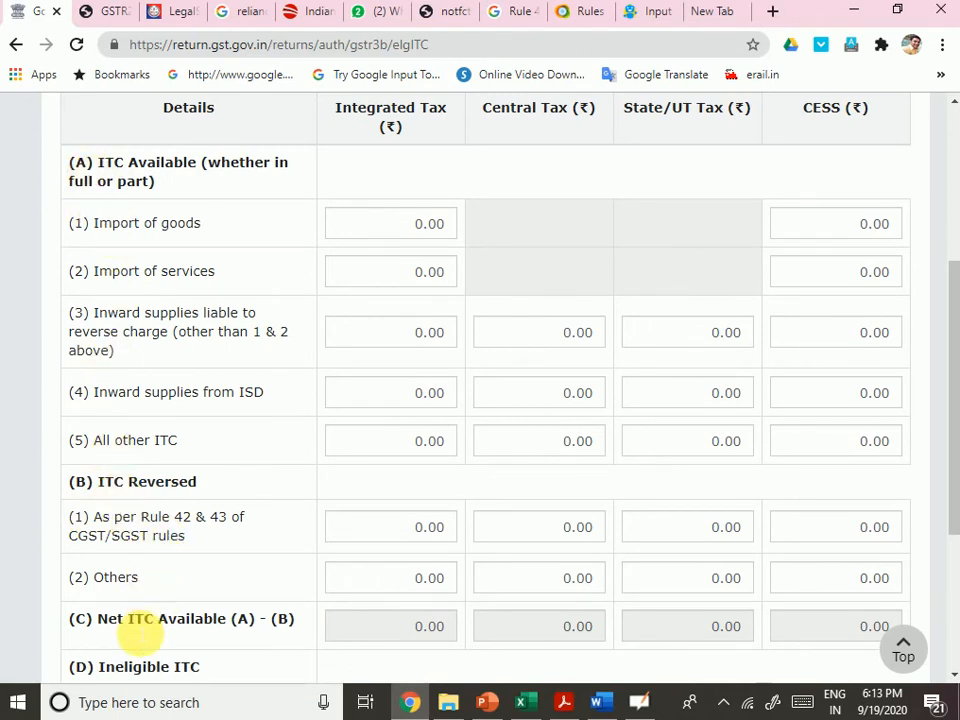
# Highlight the Net ITC Available label, the rows from ITC Available to Net ITC, and the Ineligible ITC rows.
pyautogui.moveTo(100, 620); pyautogui.dragTo(253, 638)
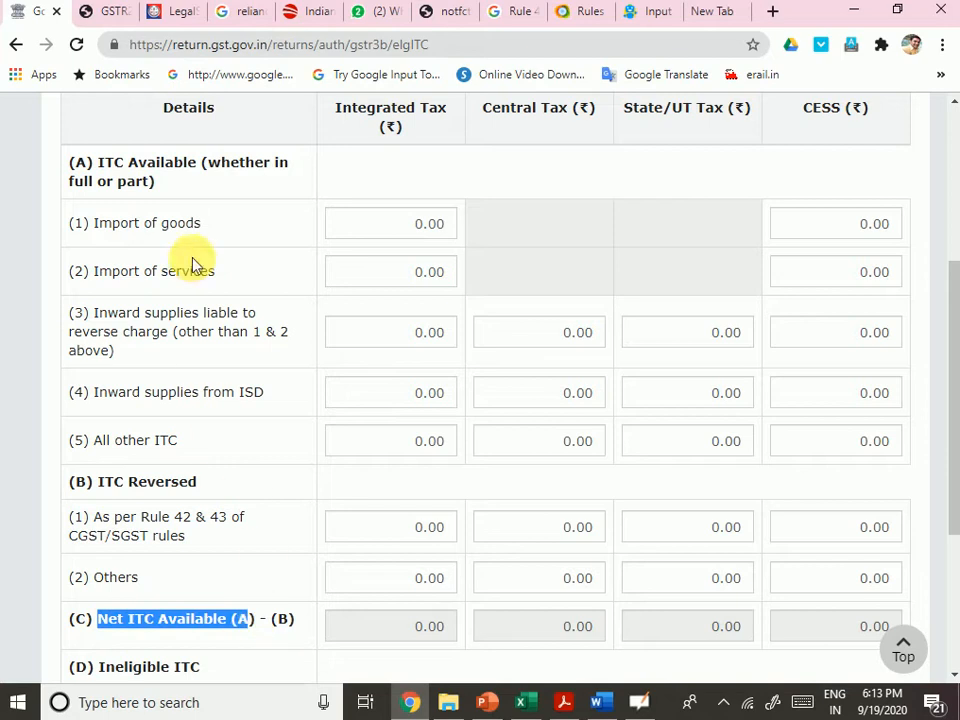
pyautogui.click(110, 170)
pyautogui.moveTo(110, 170); pyautogui.dragTo(846, 630)
pyautogui.scroll(-3, 424, 463)
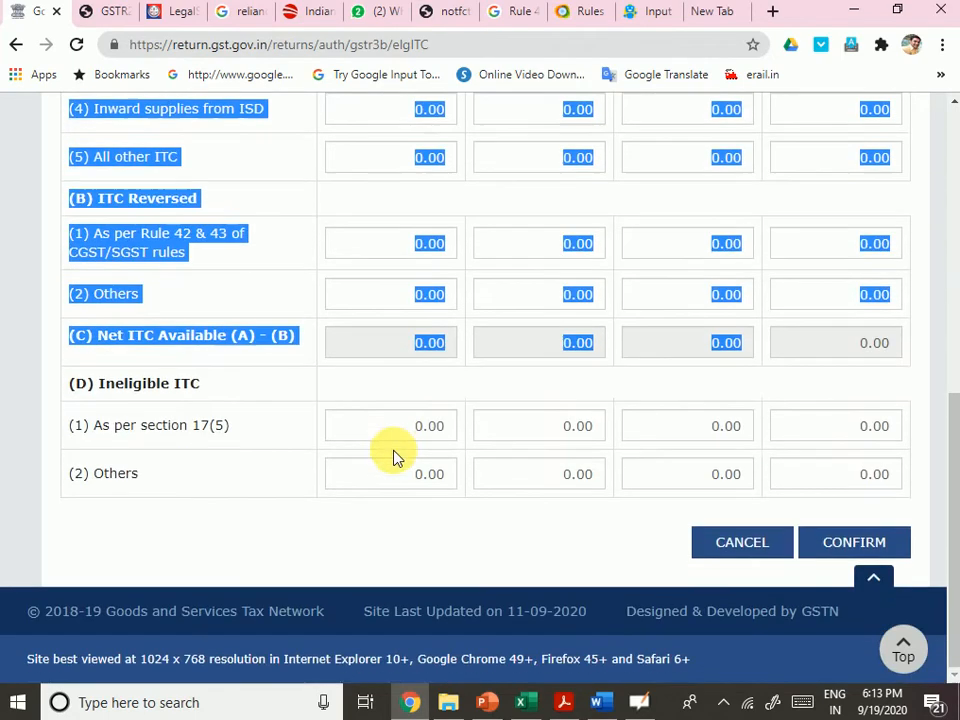
pyautogui.click(111, 446)
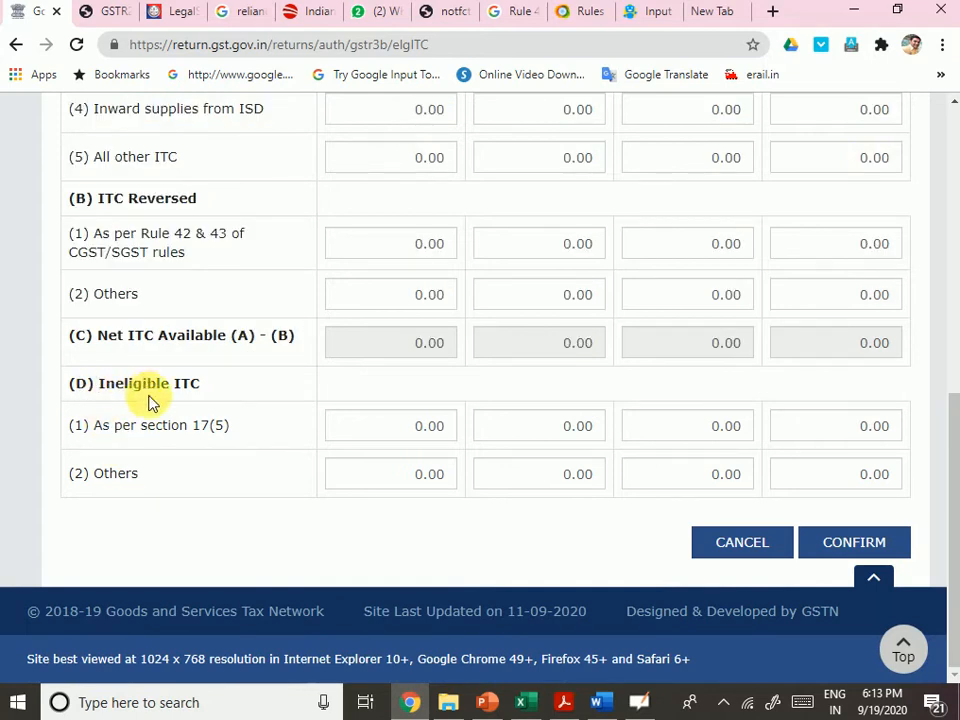
pyautogui.moveTo(146, 388); pyautogui.dragTo(245, 460)
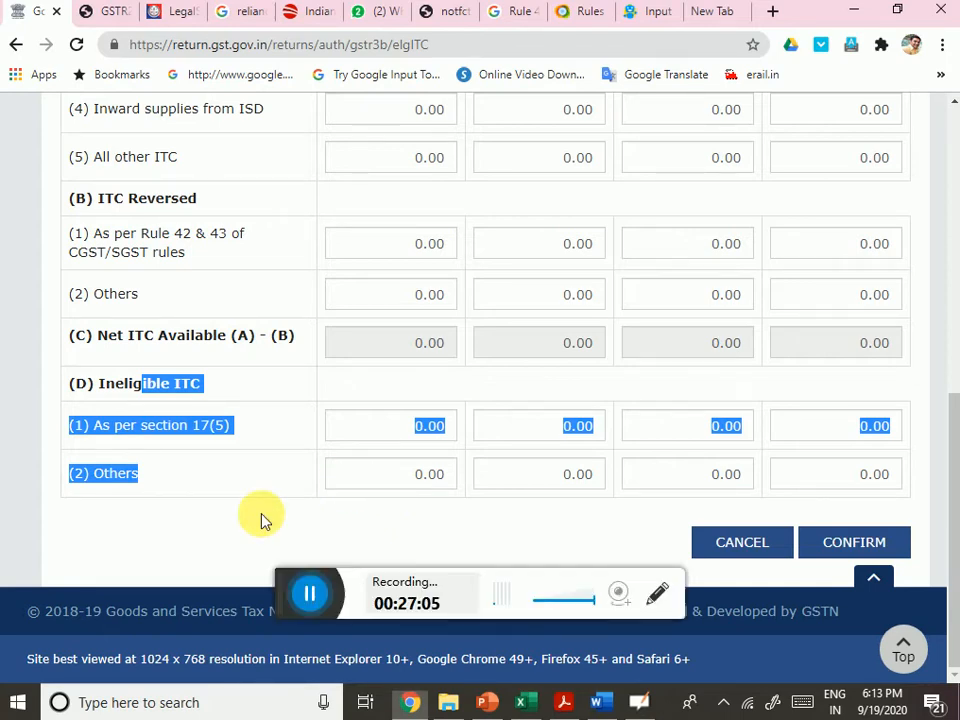
pyautogui.click(311, 591)
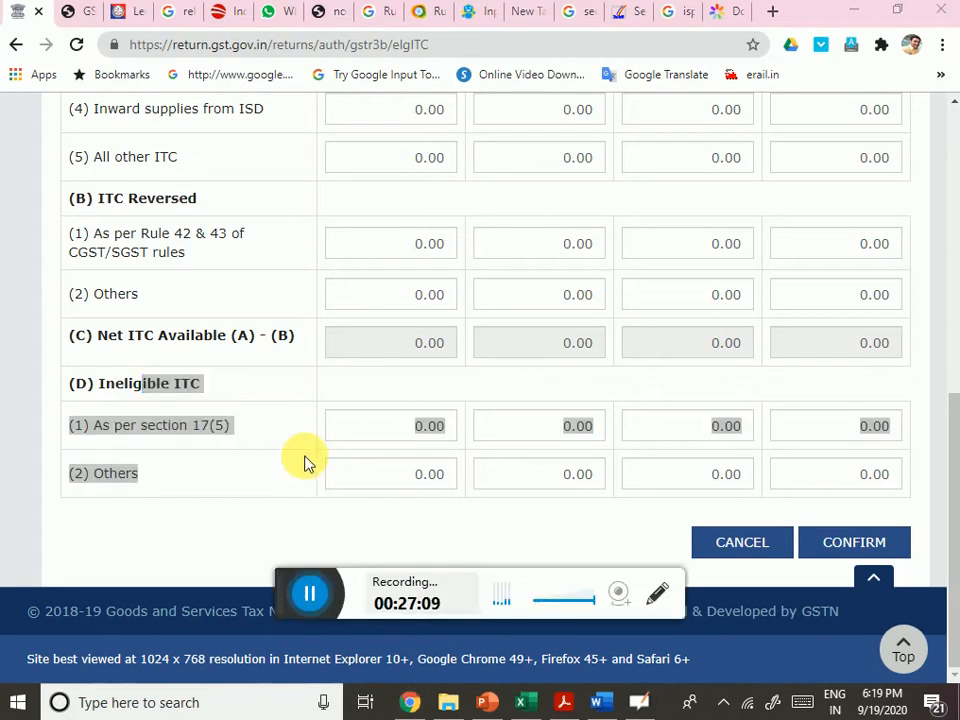
pyautogui.scroll(3, 279, 439)
pyautogui.scroll(-3, 279, 439)
pyautogui.click(415, 390)
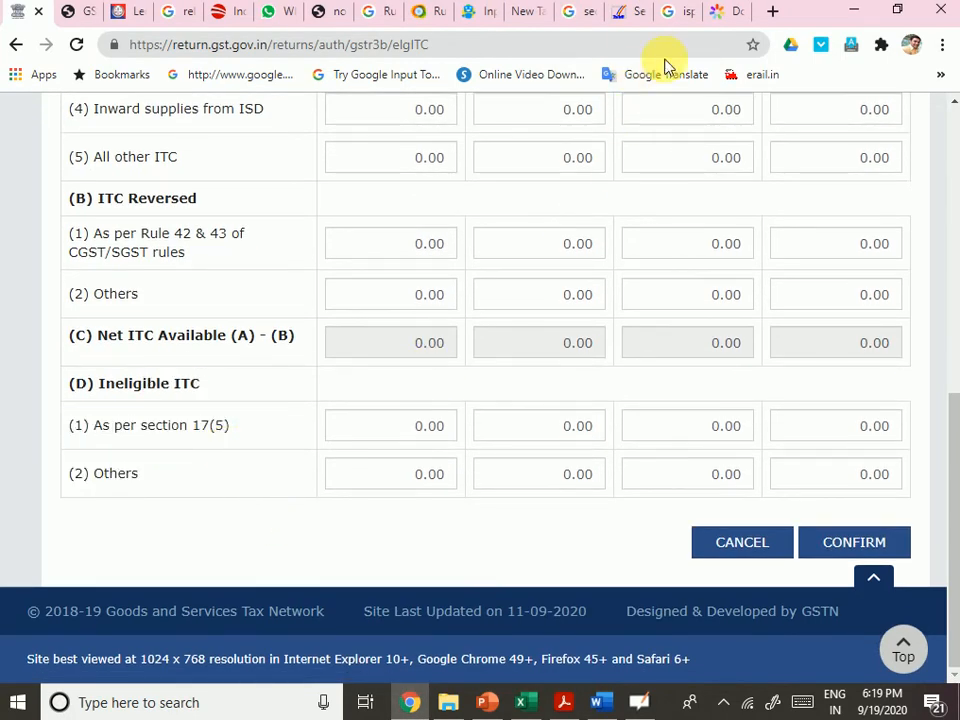
# Switch to the Taxmann article on section 17(5) and review the blocked credit clauses from motor vehicles to goods lost or gifted.
pyautogui.click(626, 13)
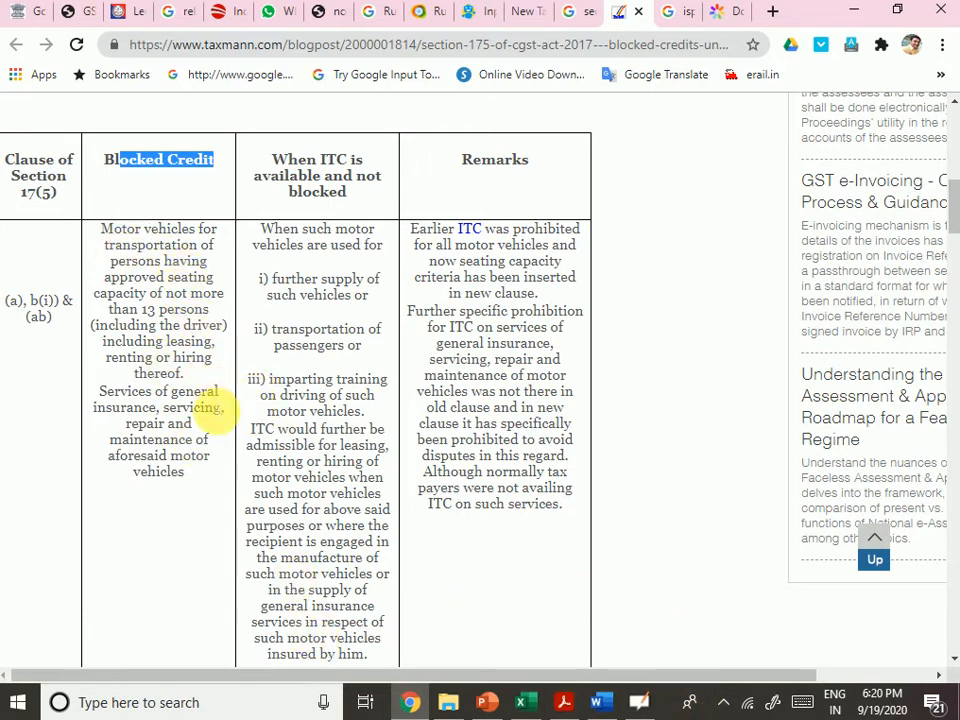
pyautogui.scroll(-4, 217, 405)
pyautogui.scroll(-5, 218, 415)
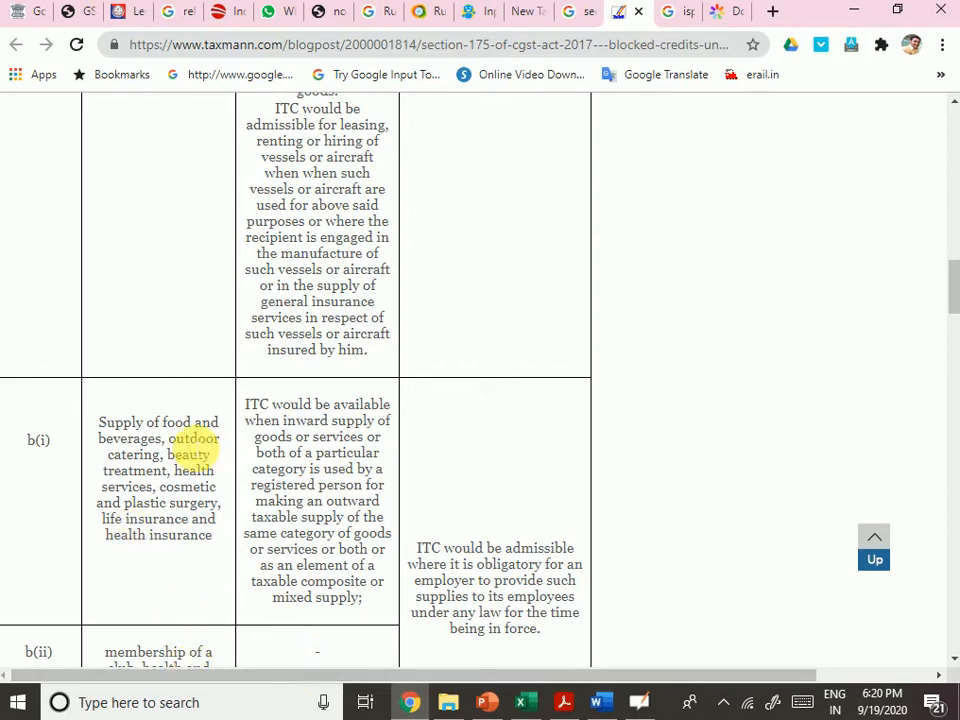
pyautogui.scroll(-4, 193, 445)
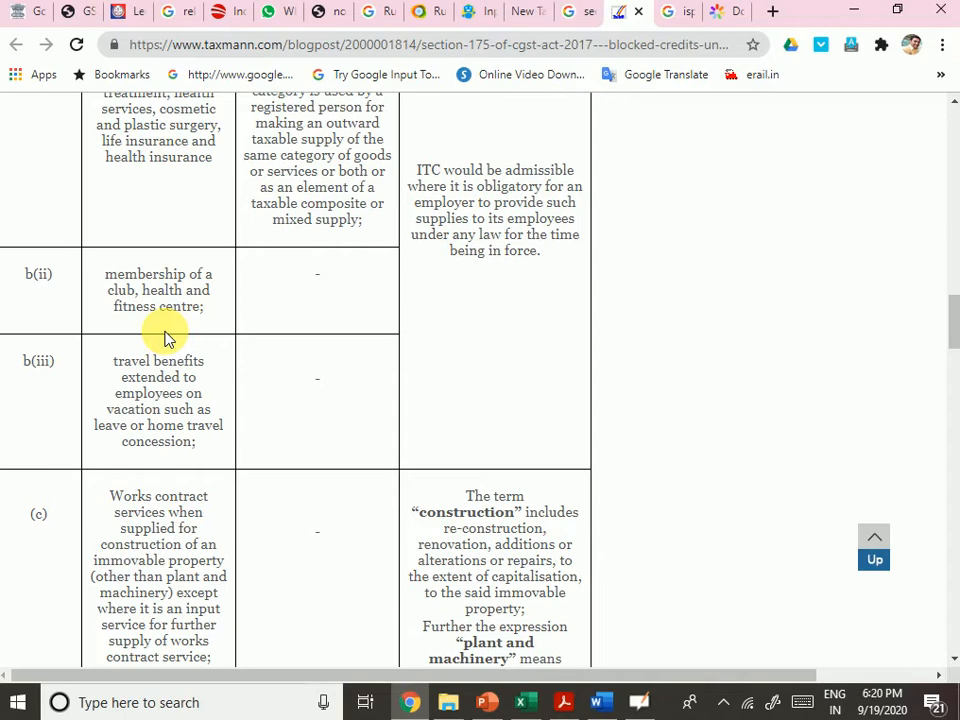
pyautogui.scroll(-4, 168, 338)
pyautogui.scroll(-1, 170, 338)
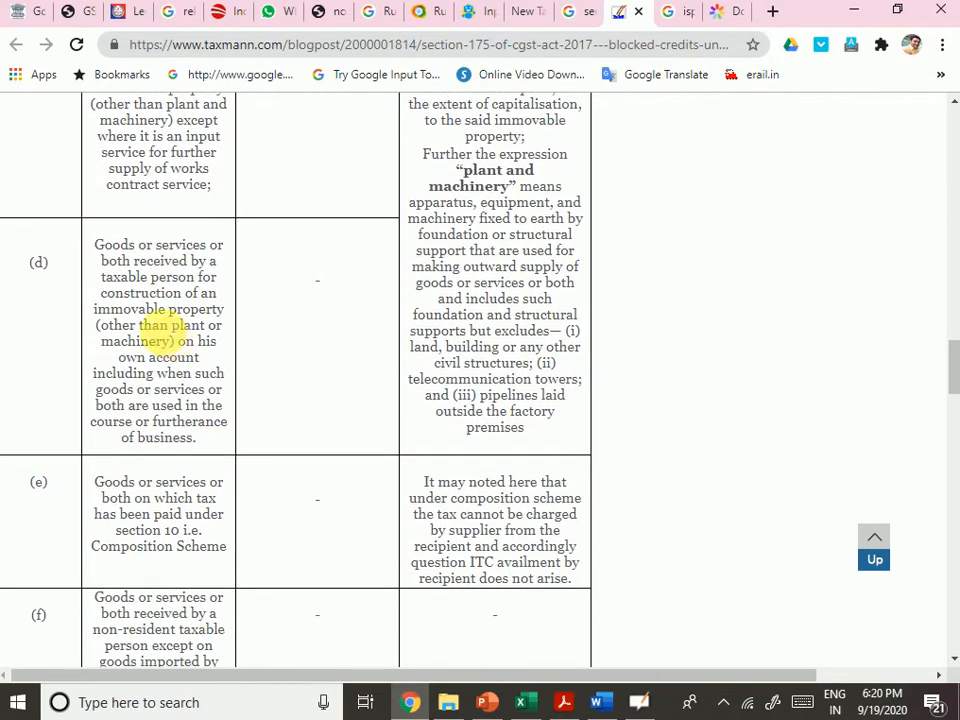
pyautogui.scroll(-3, 172, 340)
pyautogui.scroll(-1, 180, 342)
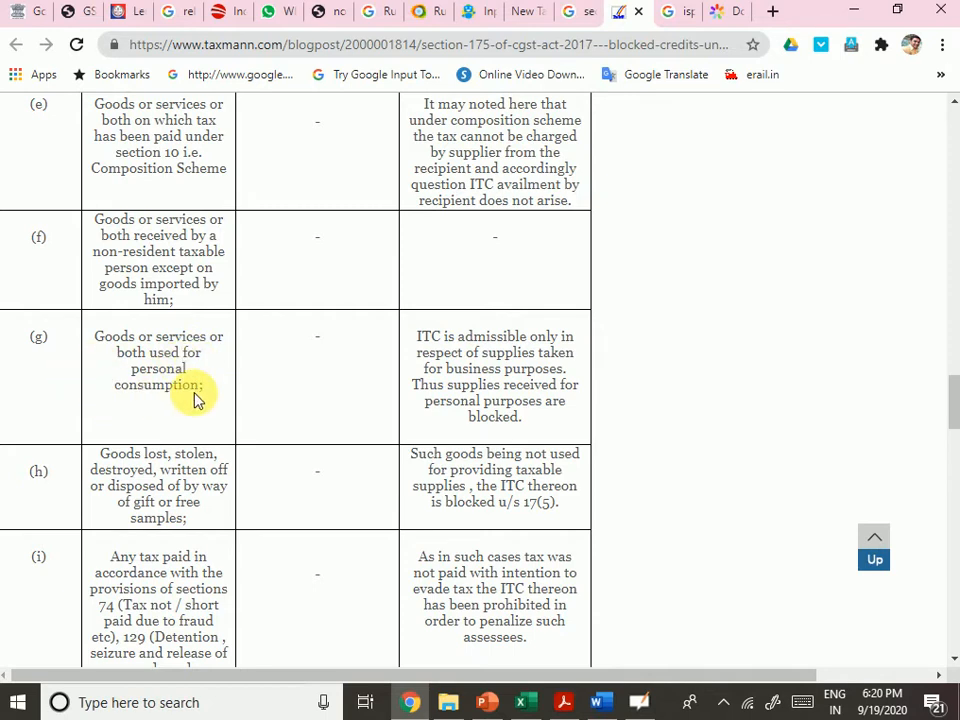
pyautogui.scroll(-1, 203, 485)
pyautogui.scroll(-1, 207, 466)
pyautogui.scroll(3, 210, 463)
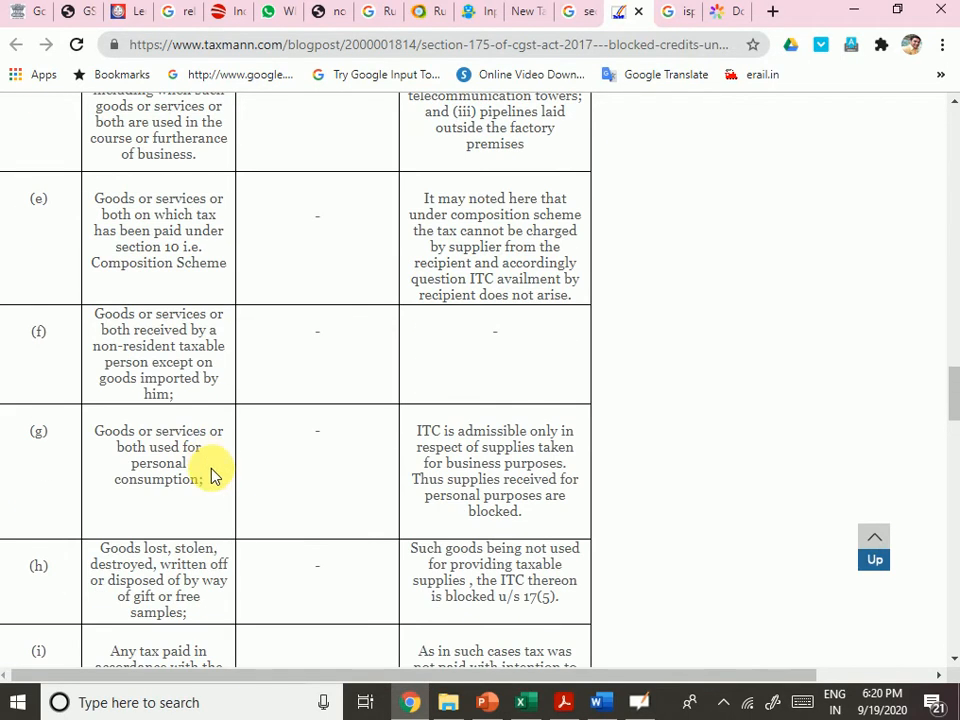
# Return to the Eligible ITC form and enter reverse charge inward supplies: integrated tax 500, central tax 1,000 and State/UT tax 1,000.
pyautogui.scroll(3, 193, 321)
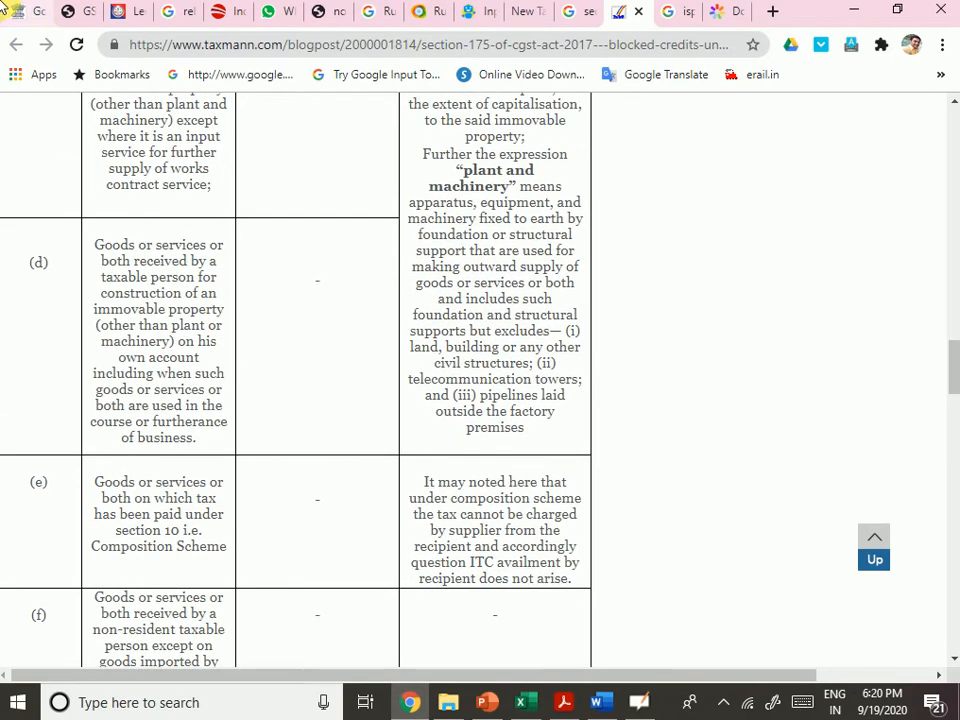
pyautogui.click(30, 12)
pyautogui.scroll(3, 604, 429)
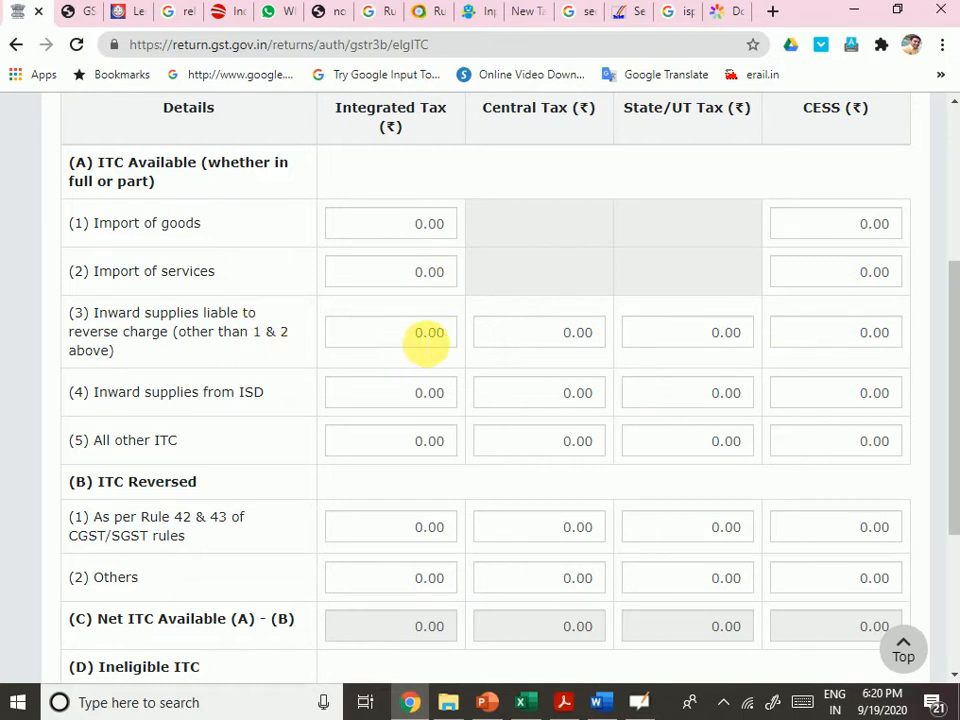
pyautogui.click(444, 343)
pyautogui.write('500')
pyautogui.press('Tab')
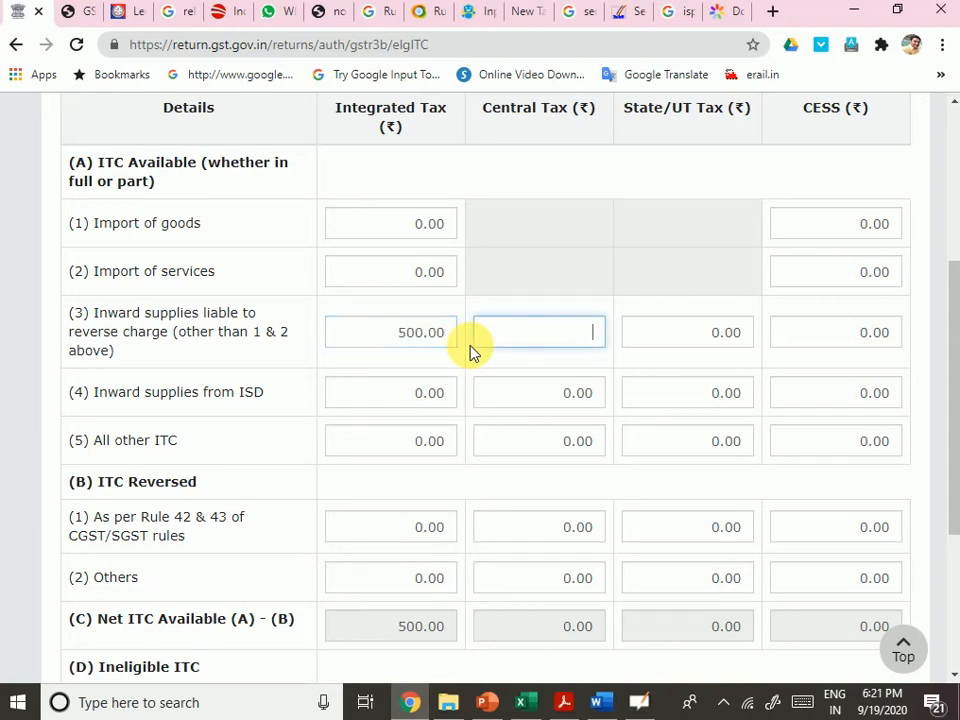
pyautogui.write('10.00')
pyautogui.press('Tab')
pyautogui.write('1000')
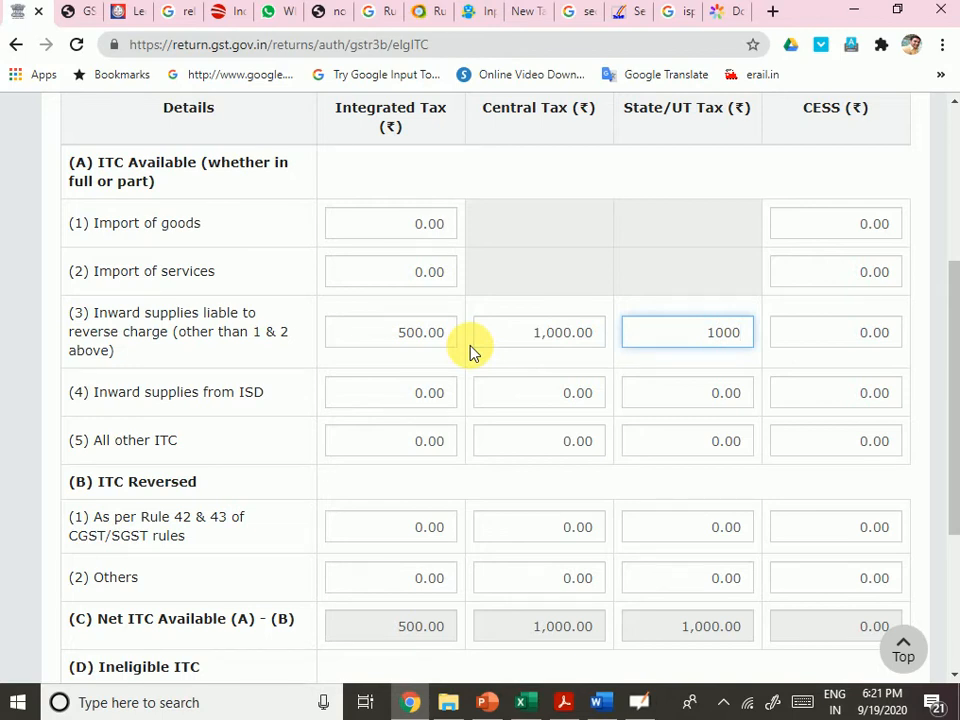
pyautogui.press('Tab')
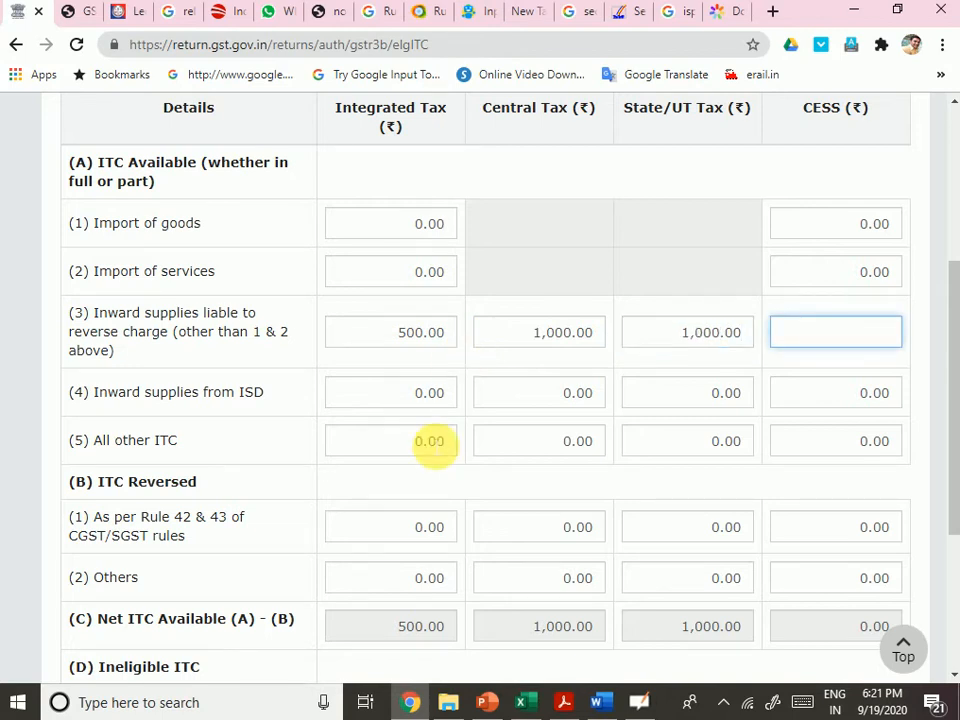
# Fill the All other ITC row with integrated tax 10,000, central tax 5,000 and State/UT tax 5,000.
pyautogui.press('Tab')
pyautogui.press('Tab')
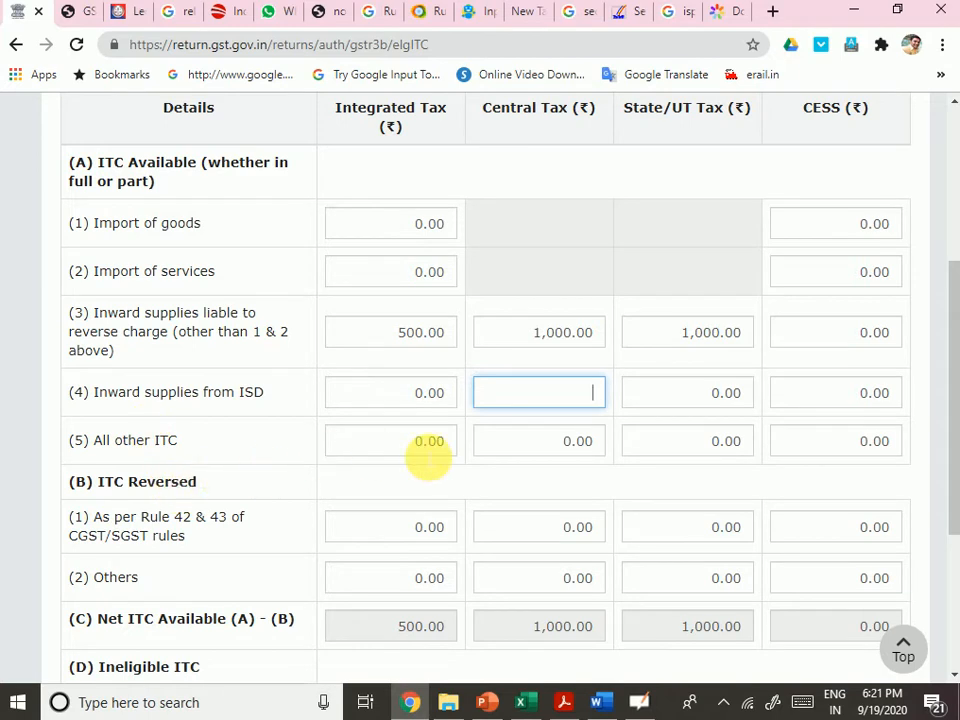
pyautogui.click(428, 450)
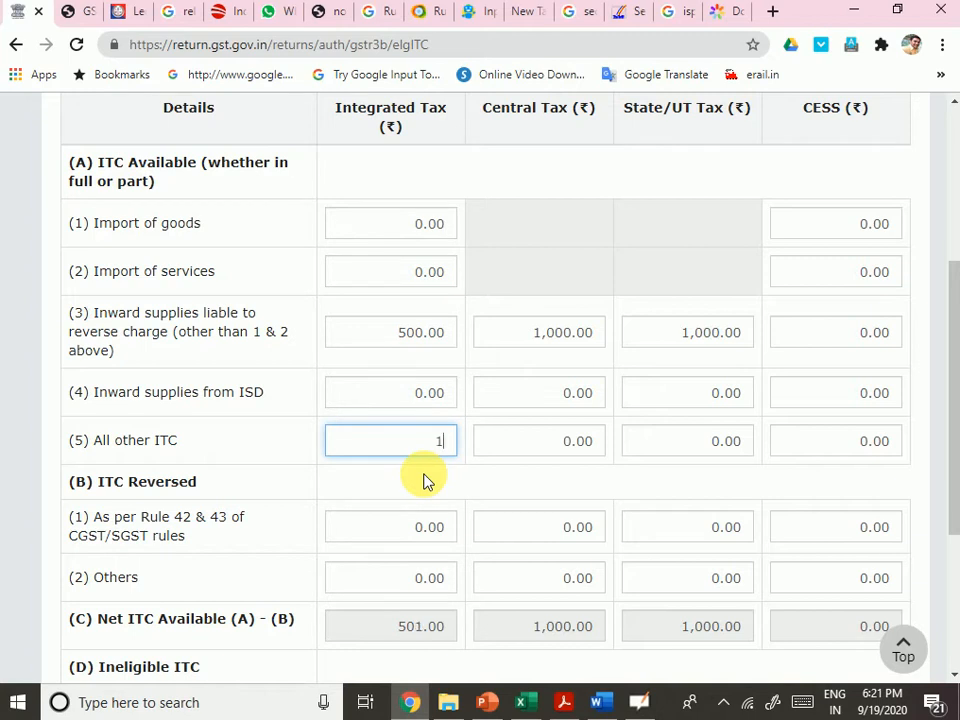
pyautogui.press('Tab')
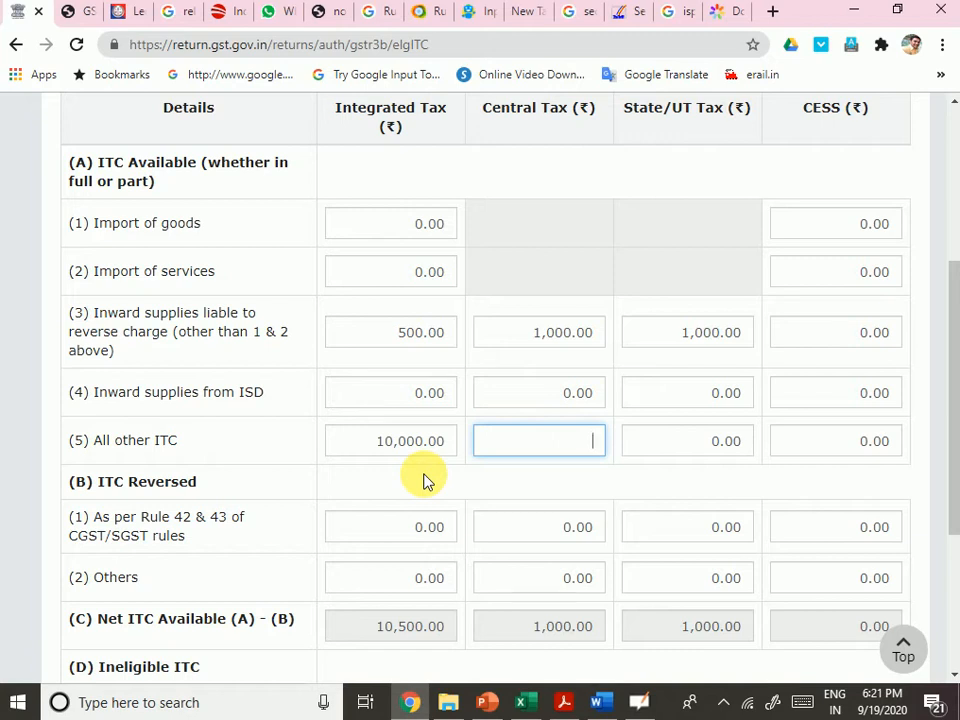
pyautogui.press('Tab')
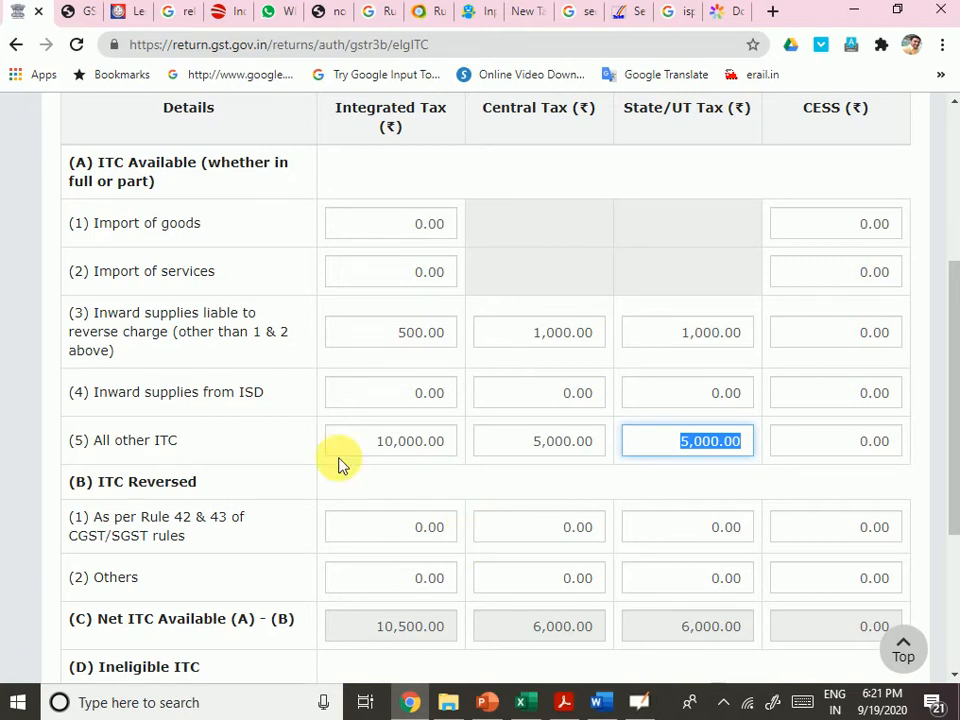
# Compare the All other ITC integrated tax amount with the section 17(5) field under Ineligible ITC, highlighting each in turn.
pyautogui.scroll(-2, 536, 444)
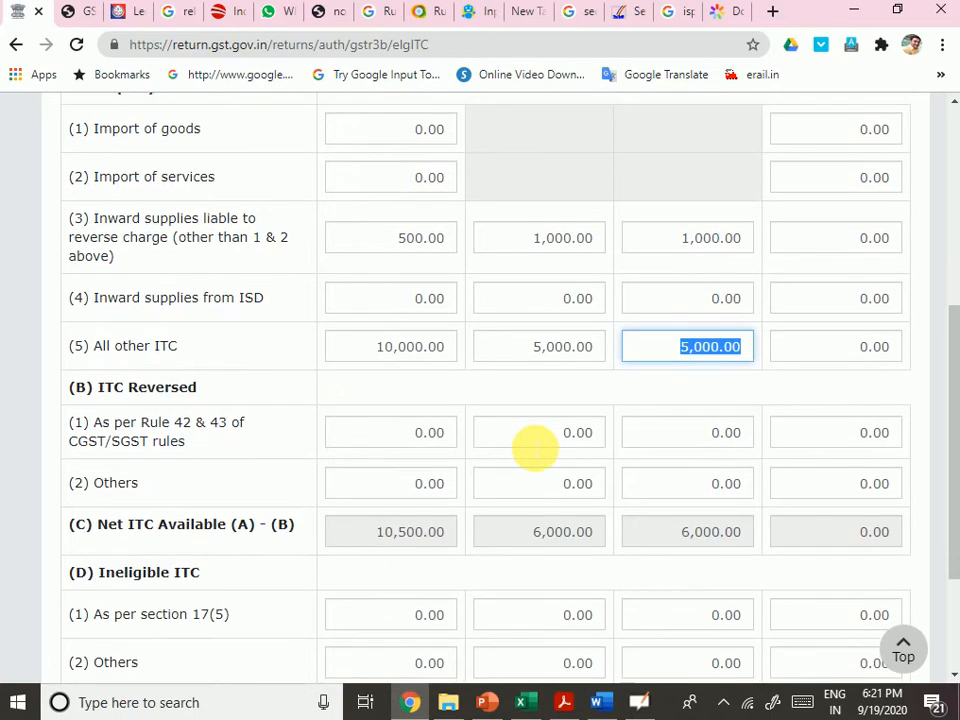
pyautogui.scroll(-1, 363, 415)
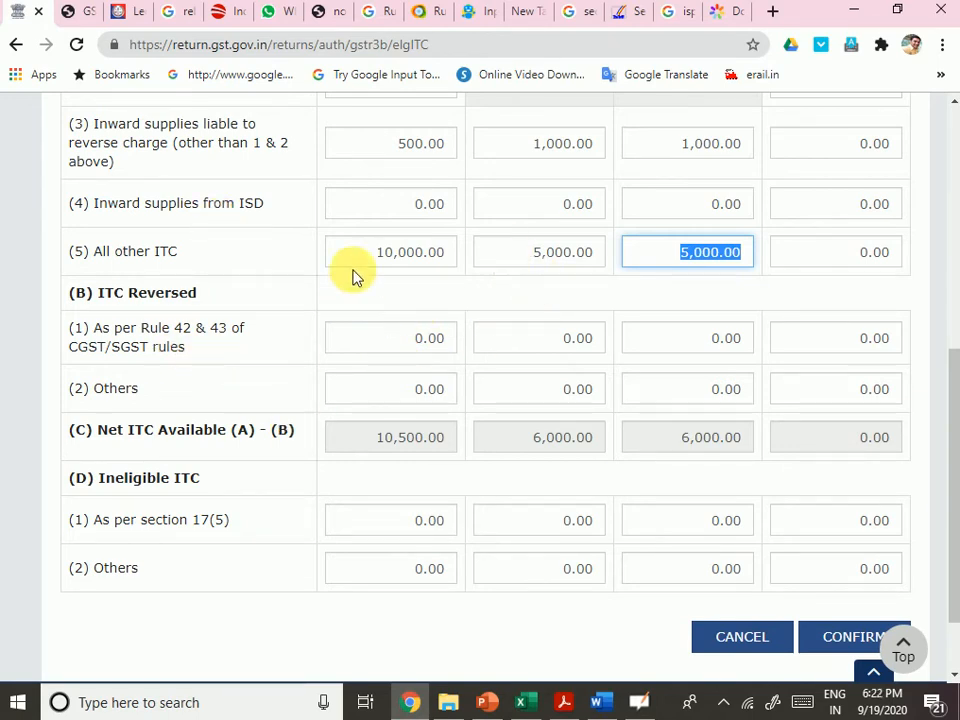
pyautogui.doubleClick(410, 252)
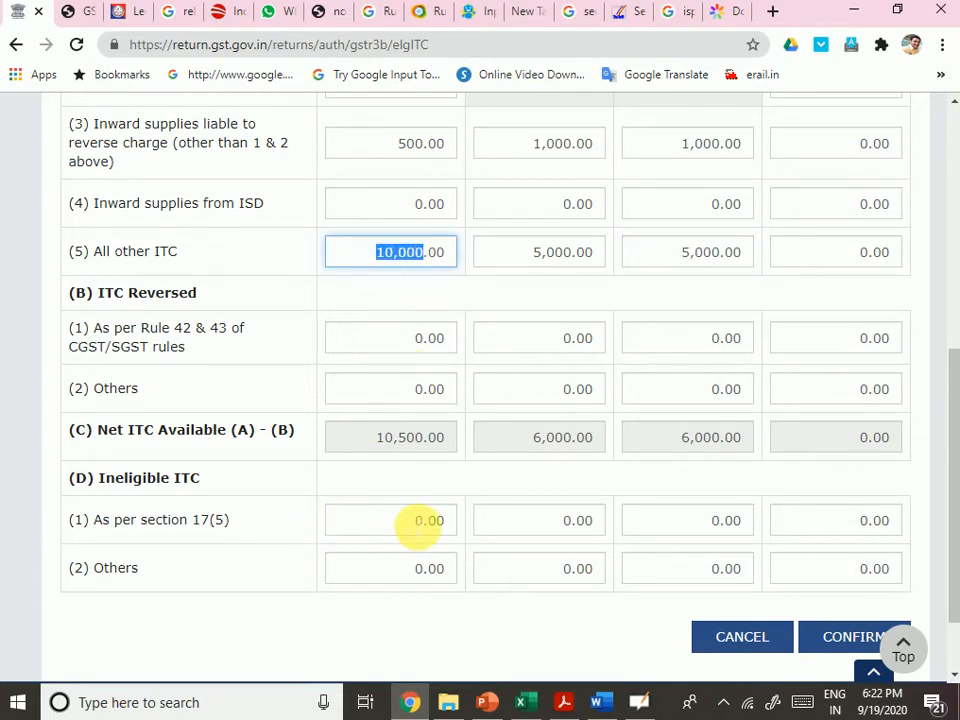
pyautogui.click(445, 521)
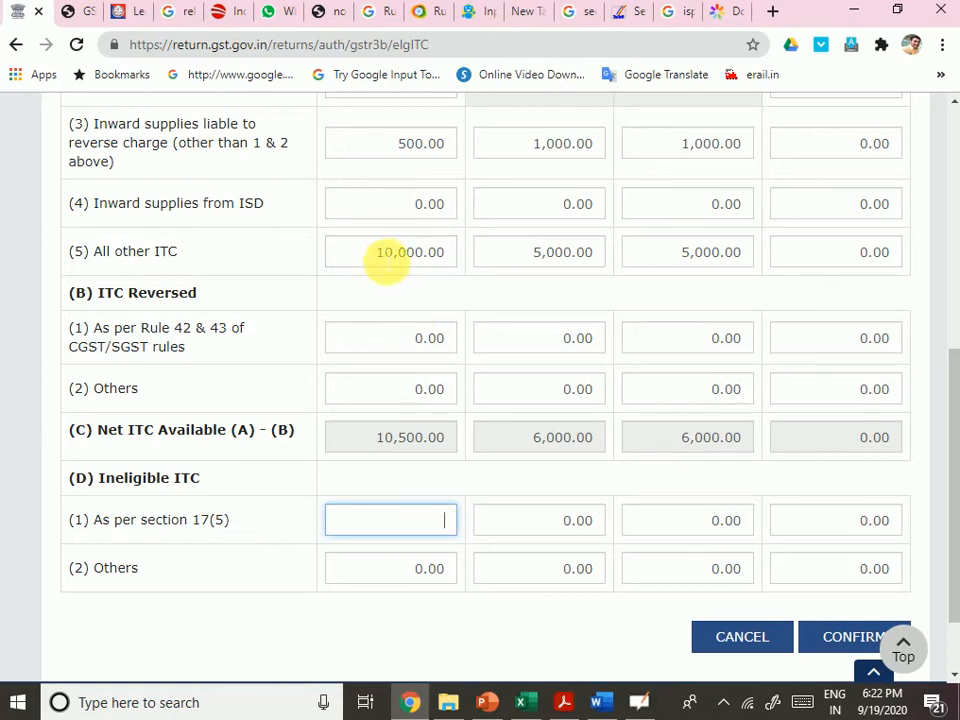
pyautogui.moveTo(378, 252); pyautogui.dragTo(416, 252)
pyautogui.click(436, 524)
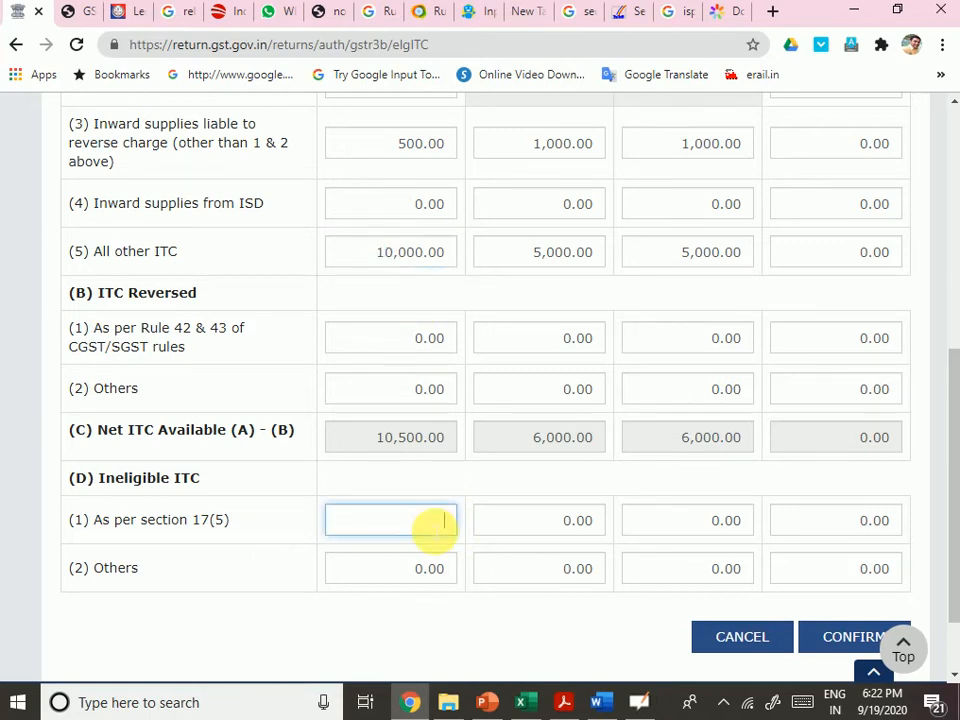
pyautogui.moveTo(378, 252); pyautogui.dragTo(440, 395)
pyautogui.moveTo(378, 252); pyautogui.dragTo(435, 260)
pyautogui.click(443, 520)
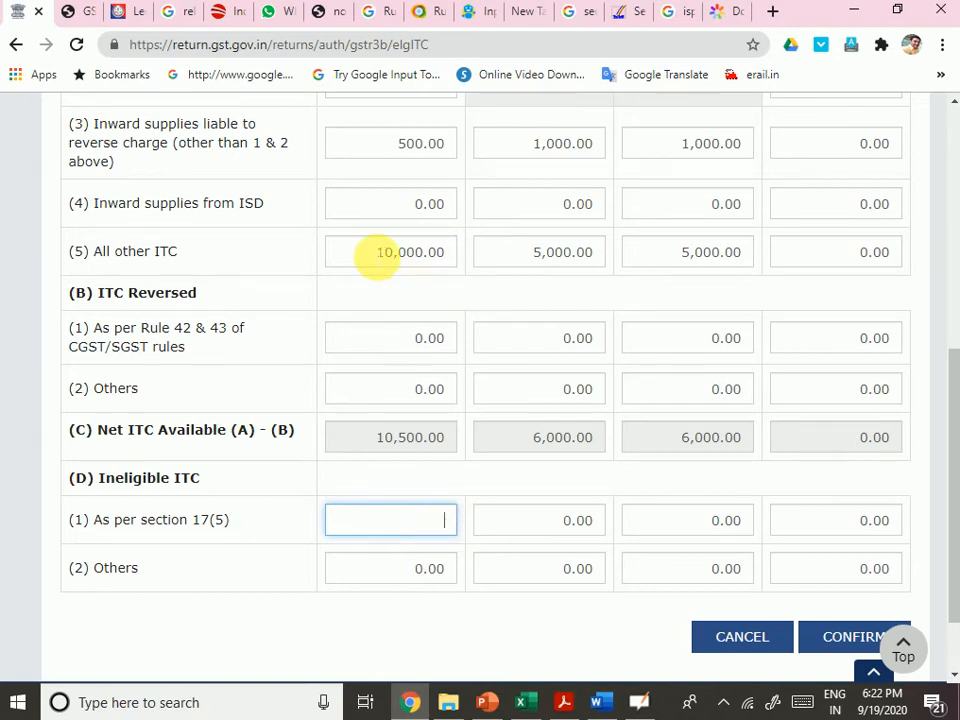
pyautogui.moveTo(377, 258); pyautogui.dragTo(398, 257)
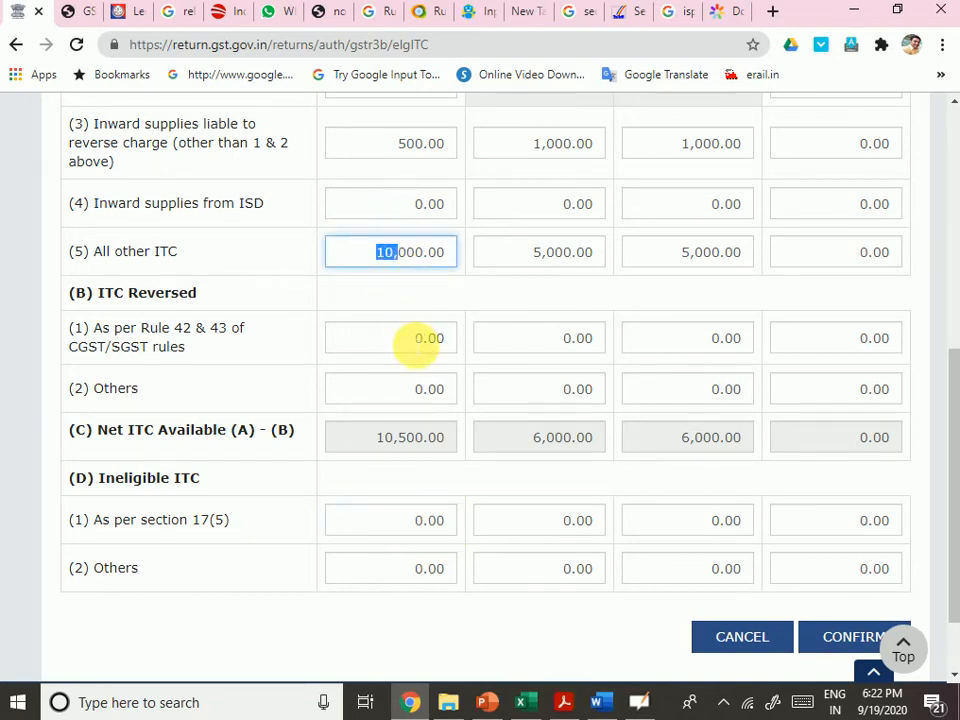
pyautogui.click(380, 287)
pyautogui.click(418, 252)
pyautogui.click(415, 519)
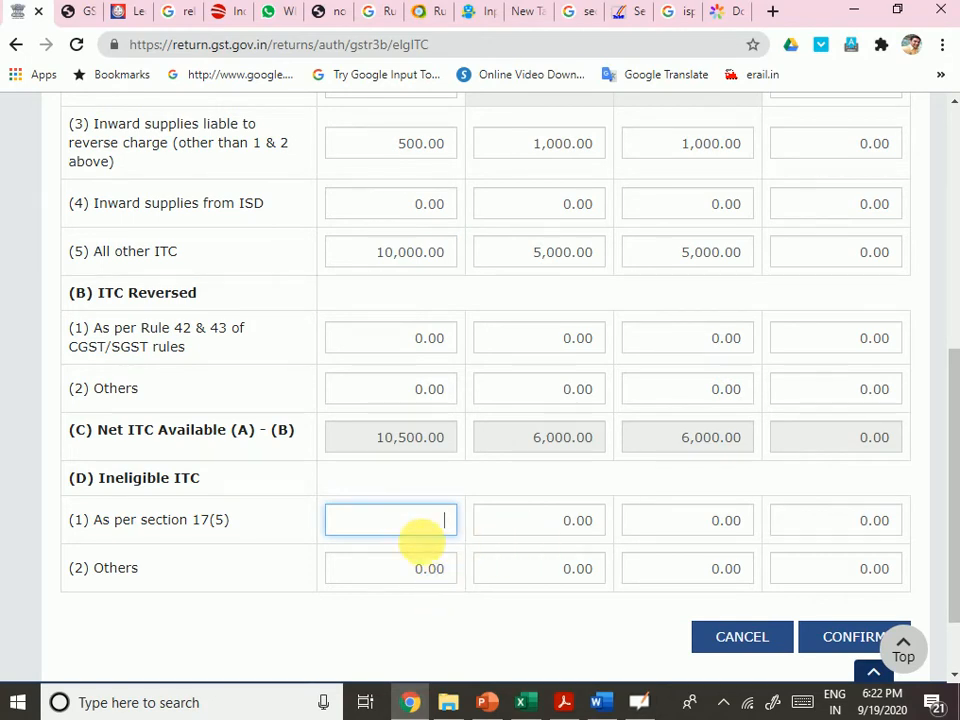
# Point out the Rule 42 & 43 row and the Others integrated tax field under ITC Reversed.
pyautogui.click(248, 349)
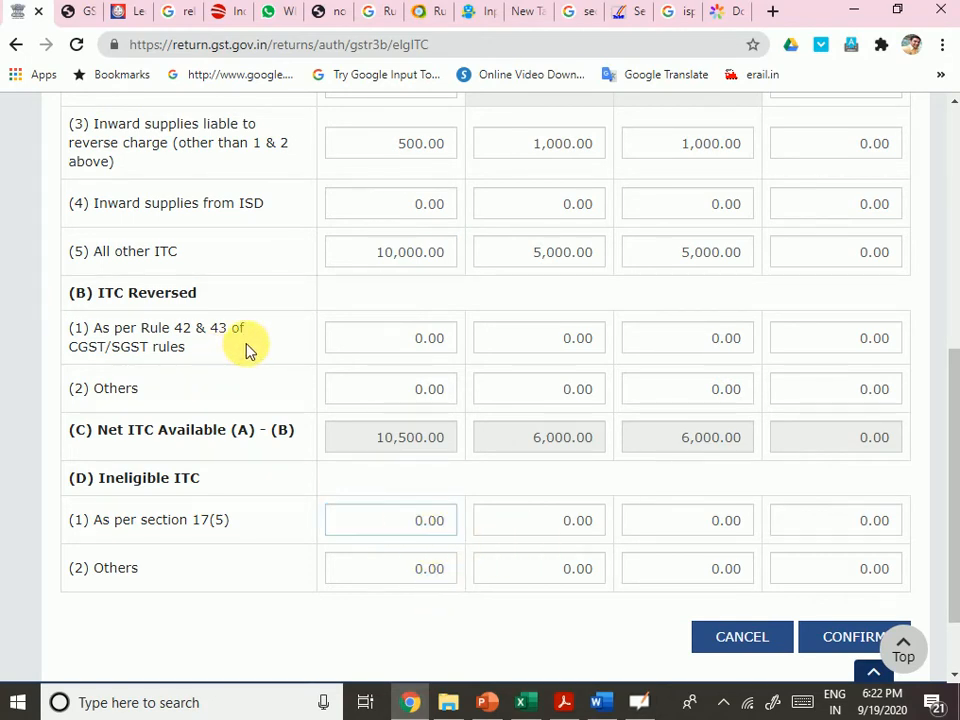
pyautogui.click(372, 350)
pyautogui.click(400, 390)
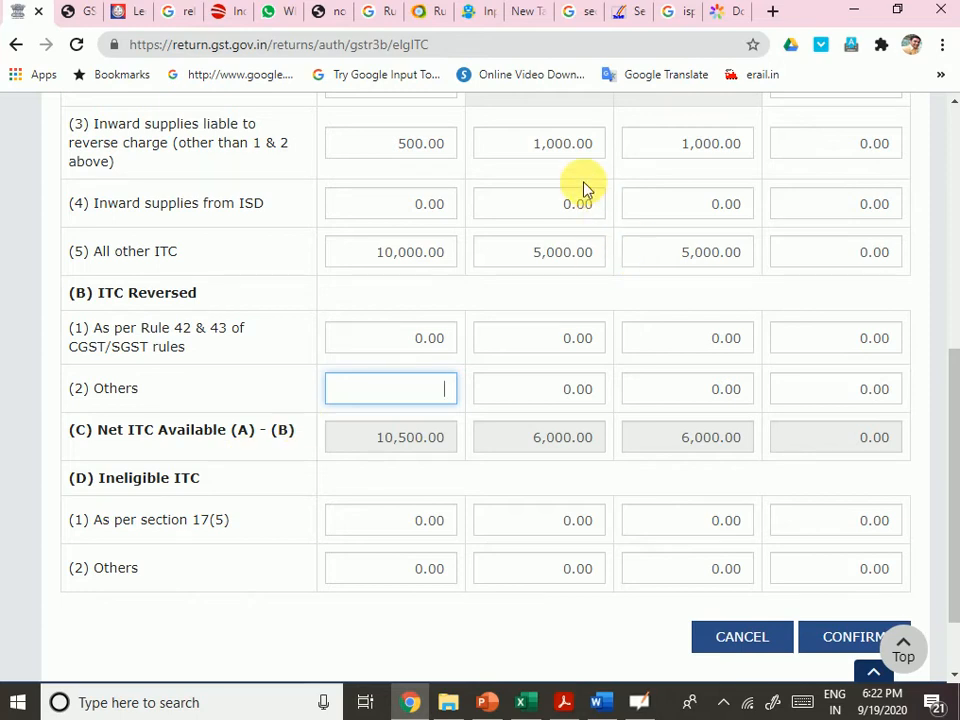
# Switch to the ClearTax ITC reversal article and review how specific and common credits are treated under rules 42 and 43.
pyautogui.click(475, 14)
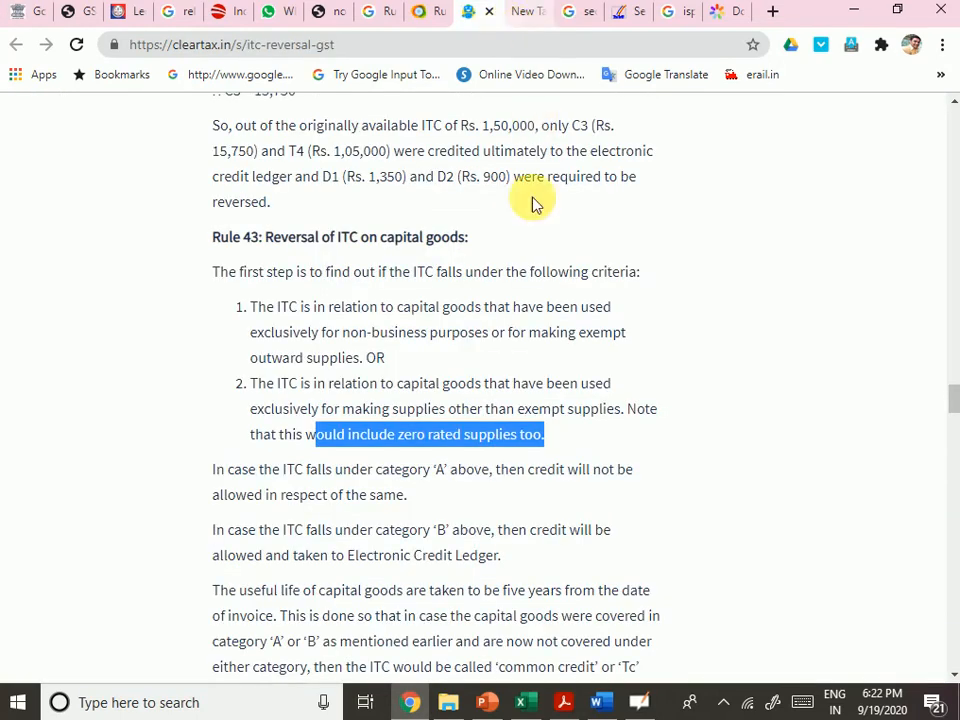
pyautogui.scroll(-15, 499, 321)
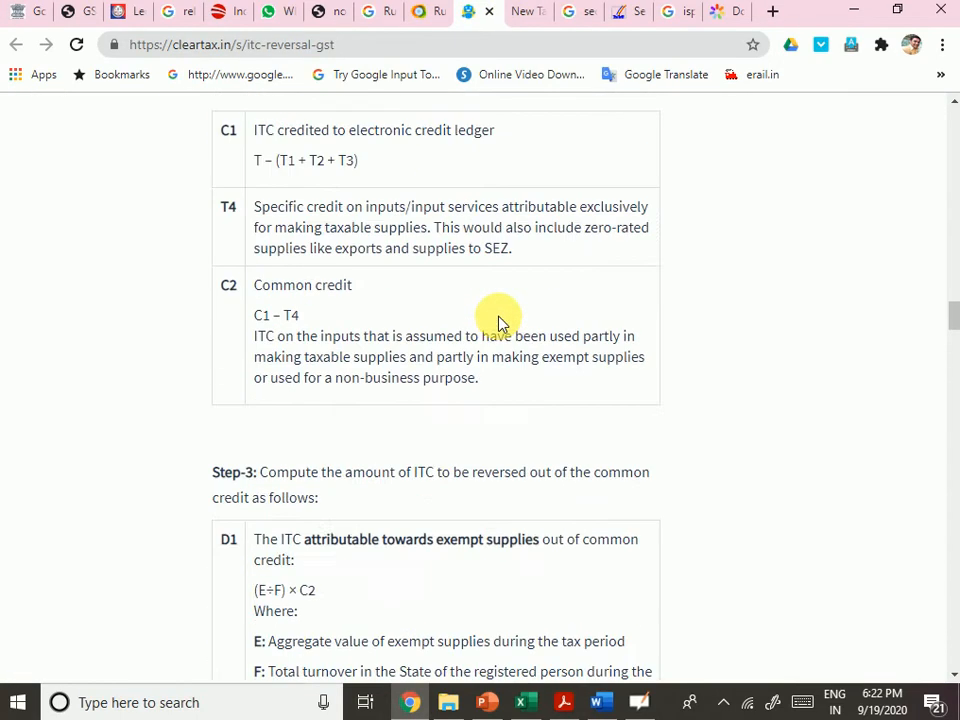
pyautogui.scroll(15, 499, 321)
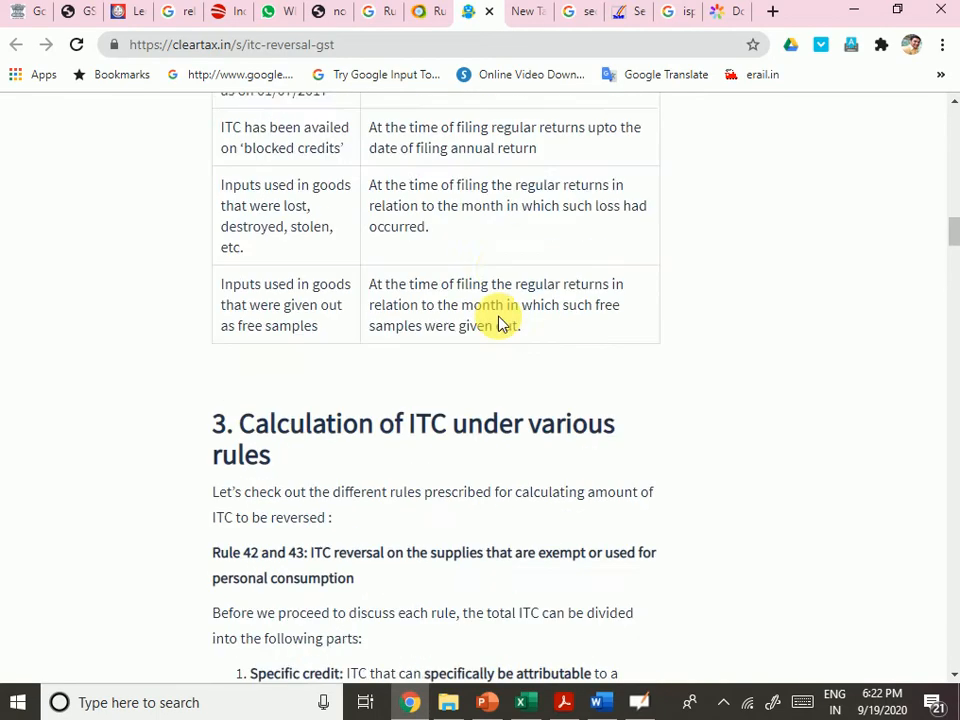
pyautogui.scroll(-2, 499, 321)
pyautogui.scroll(1, 499, 321)
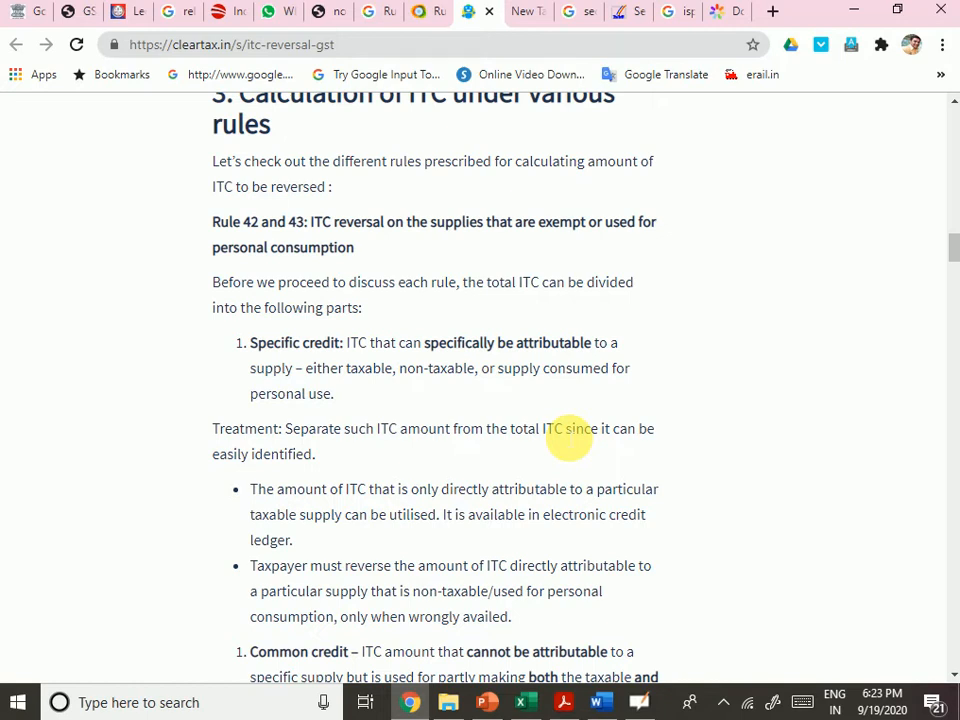
pyautogui.scroll(-3, 568, 438)
pyautogui.scroll(-3, 510, 465)
pyautogui.scroll(1, 450, 478)
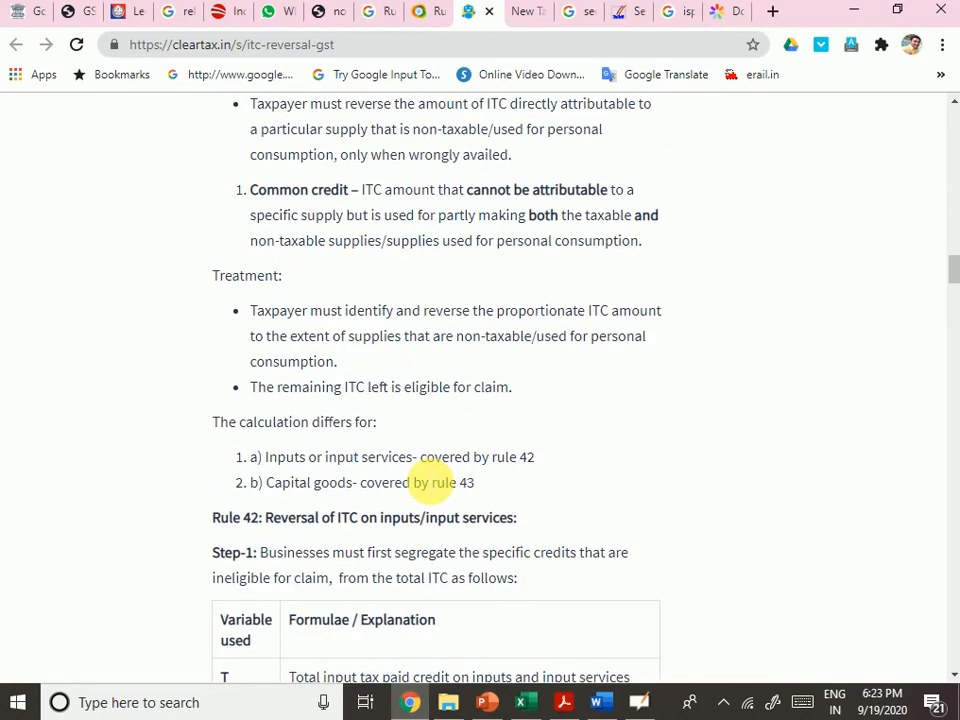
pyautogui.scroll(5, 122, 251)
pyautogui.scroll(-6, 274, 446)
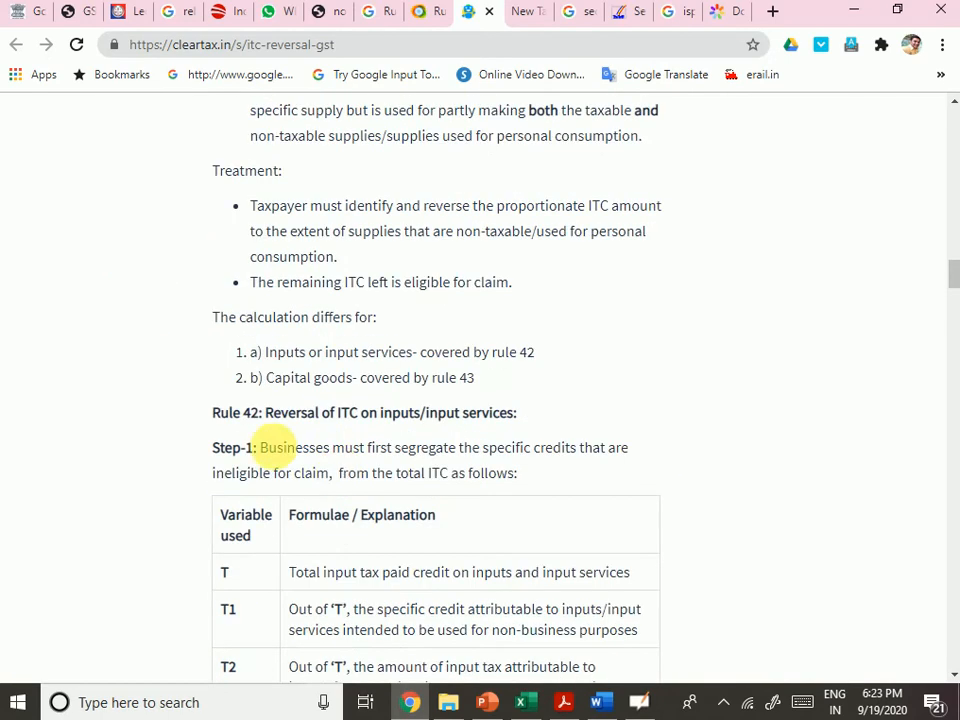
# Return to the Eligible ITC form and go over the section 17(5) and Rule 42 & 43 rows.
pyautogui.click(22, 18)
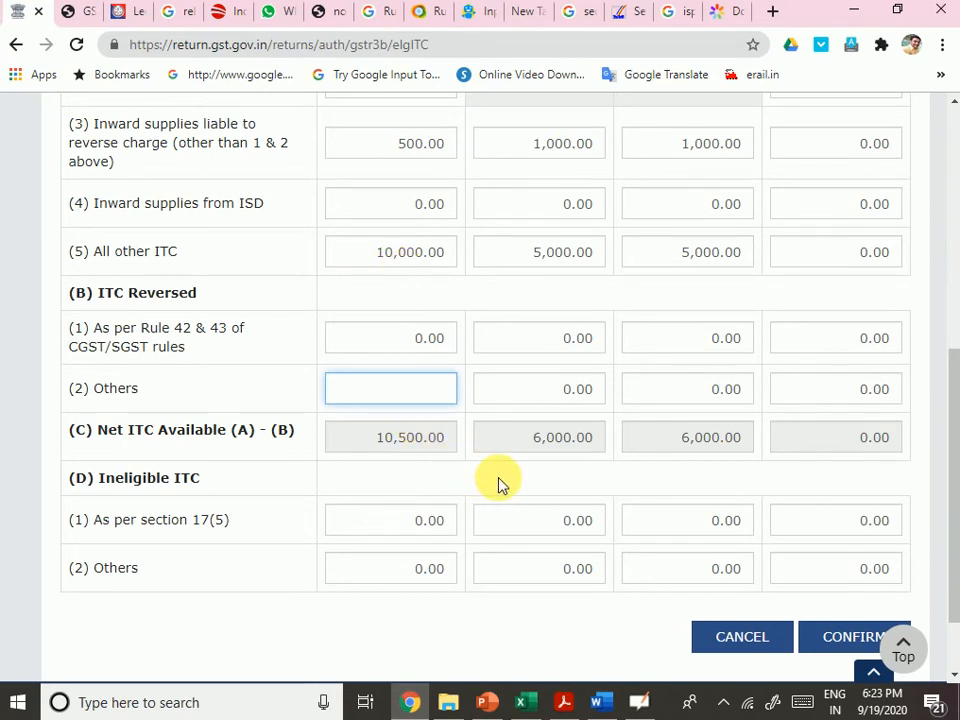
pyautogui.scroll(2, 415, 477)
pyautogui.scroll(-2, 415, 477)
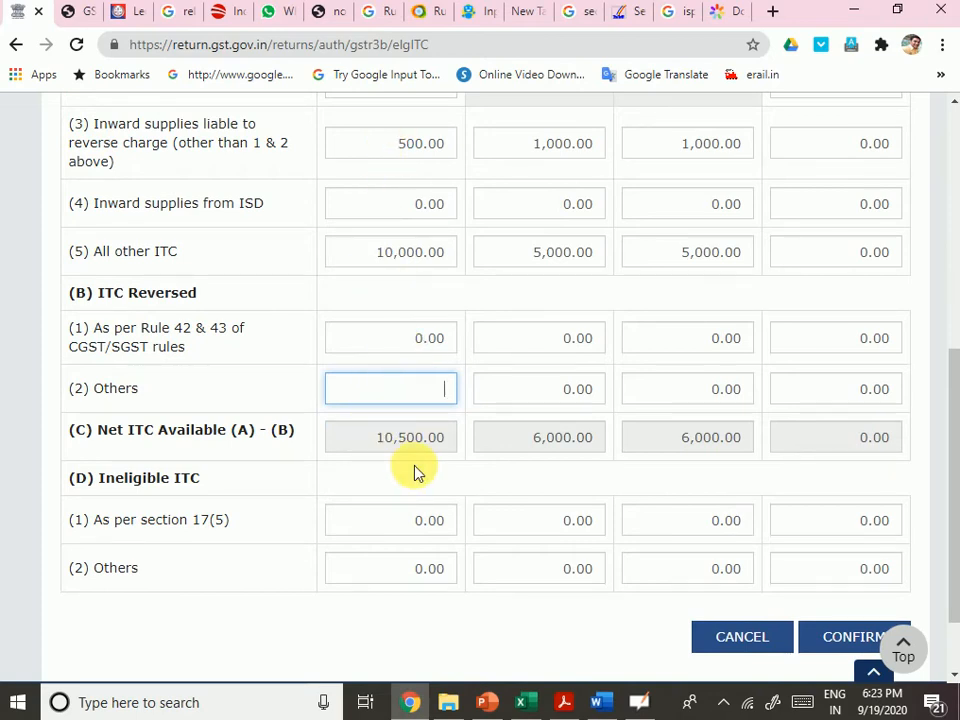
pyautogui.click(420, 521)
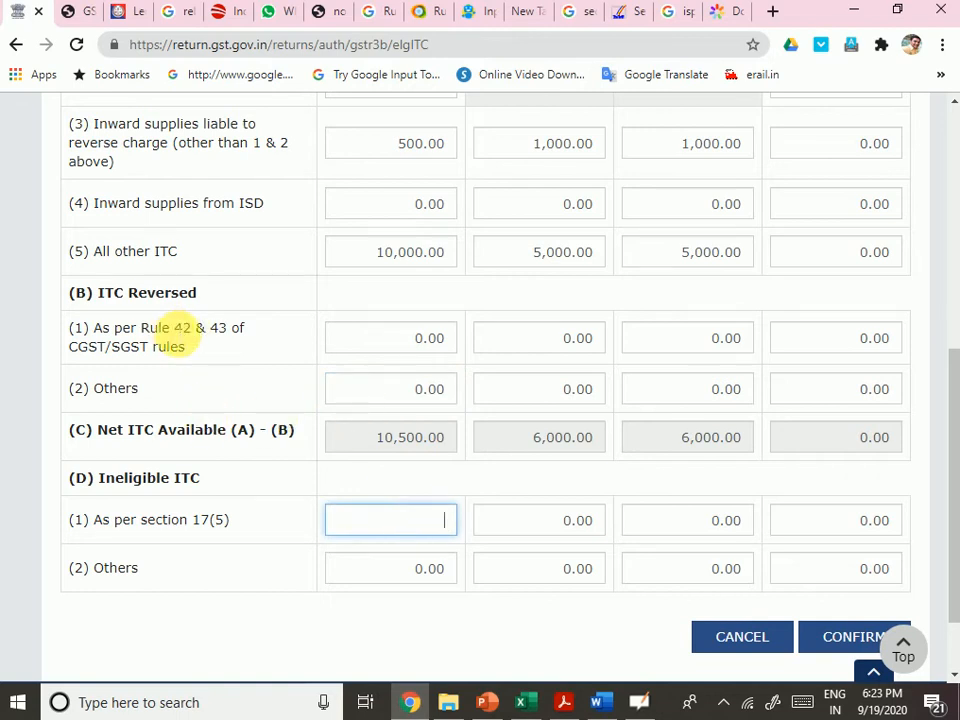
pyautogui.moveTo(171, 332); pyautogui.dragTo(242, 338)
pyautogui.click(262, 530)
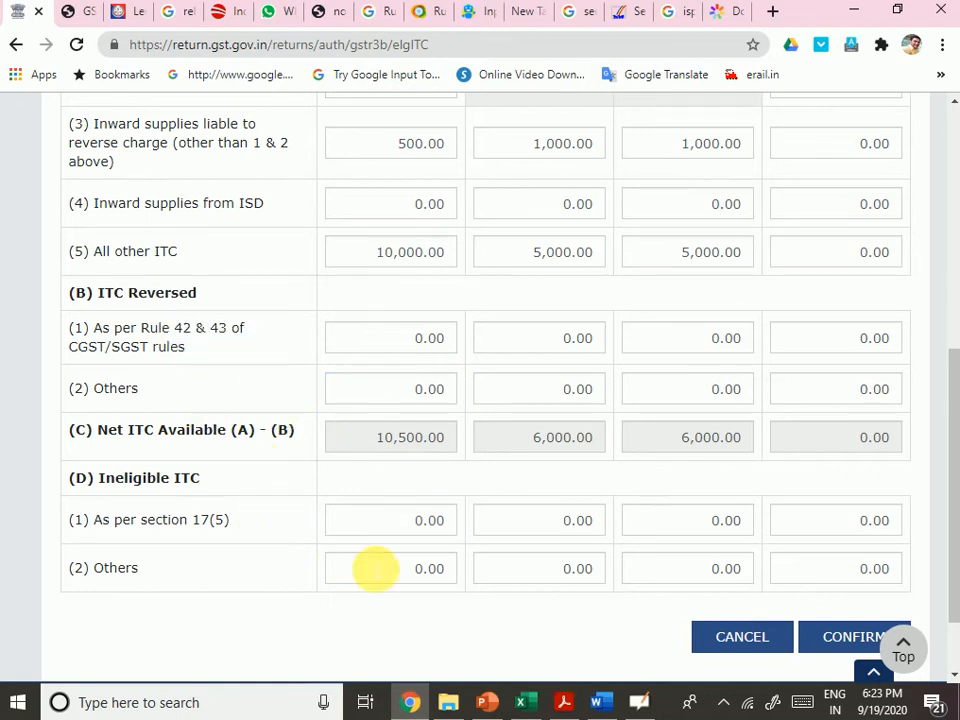
# Glance at the Taxmann blocked credits article again, return to the Eligible ITC form and examine its rows, including Others under Ineligible ITC.
pyautogui.click(620, 18)
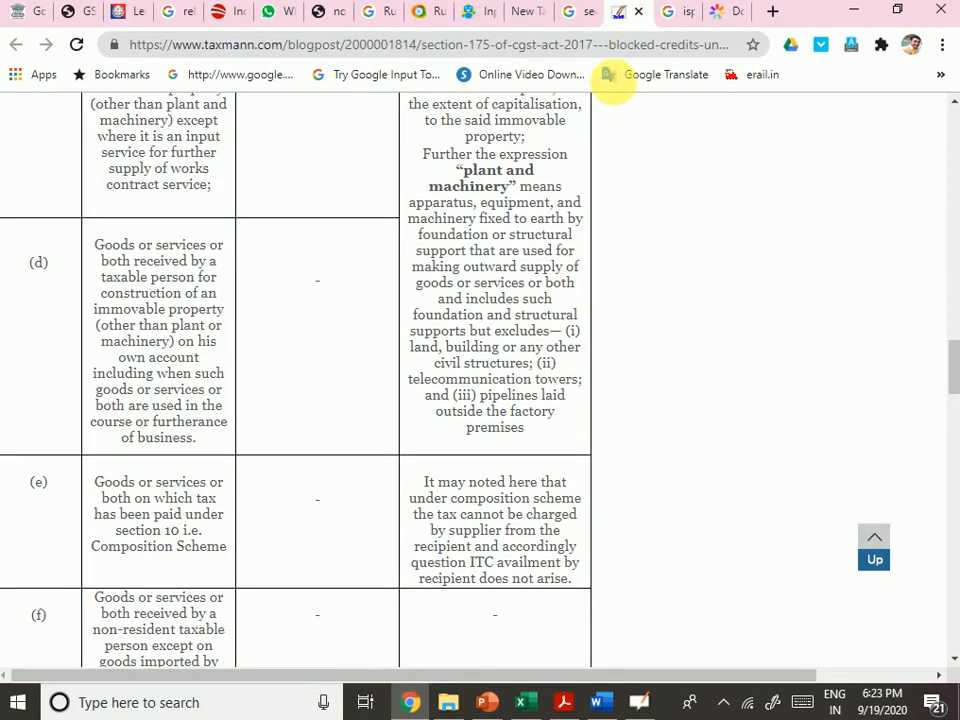
pyautogui.scroll(-15, 521, 343)
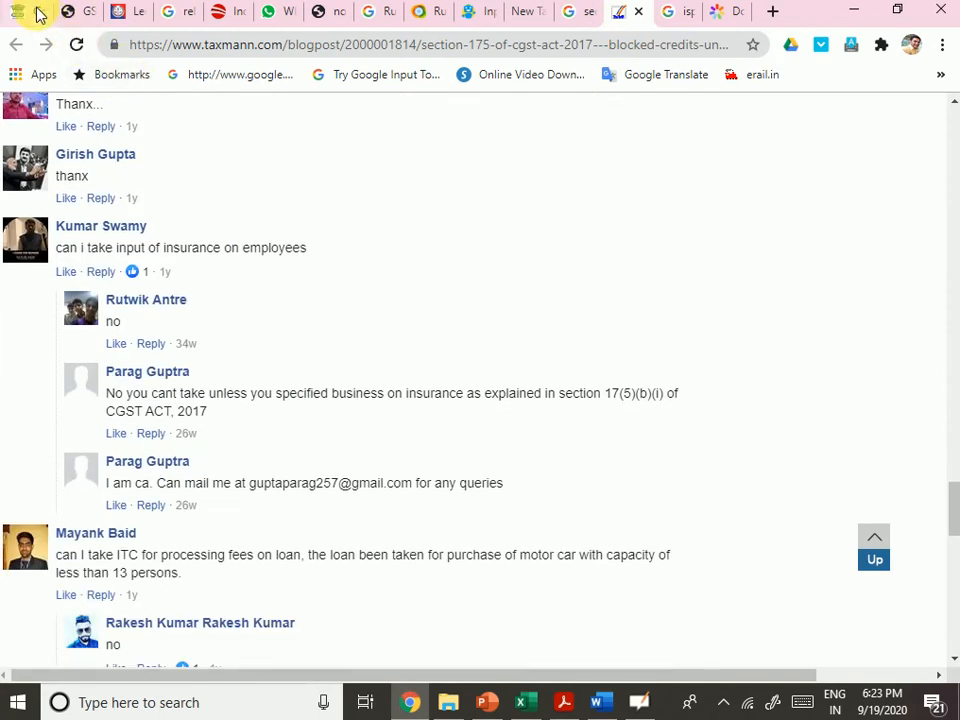
pyautogui.click(34, 14)
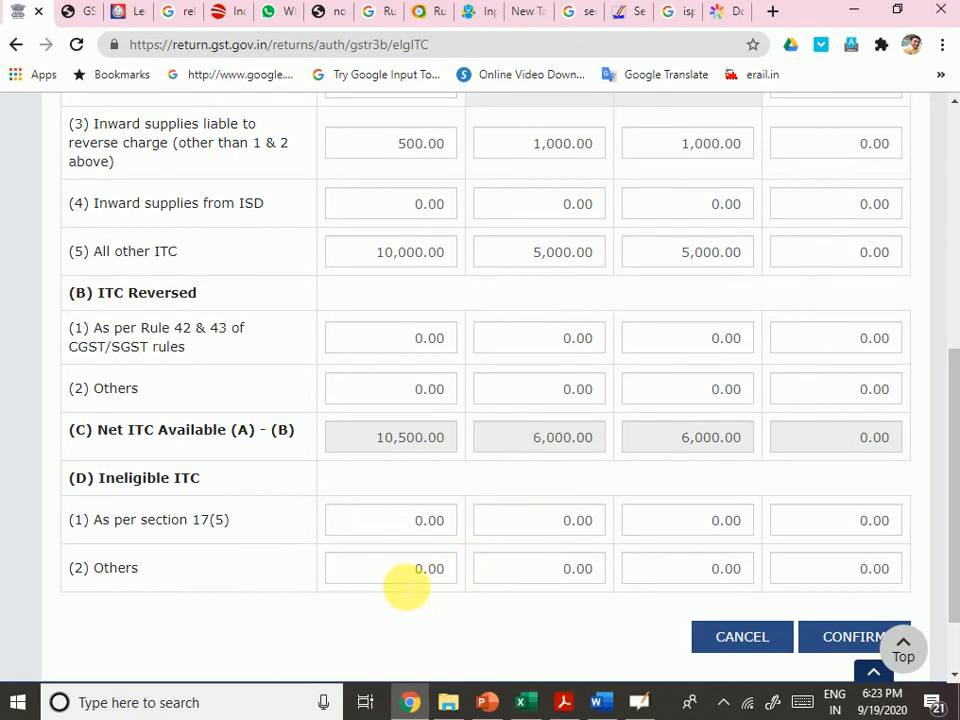
pyautogui.click(426, 576)
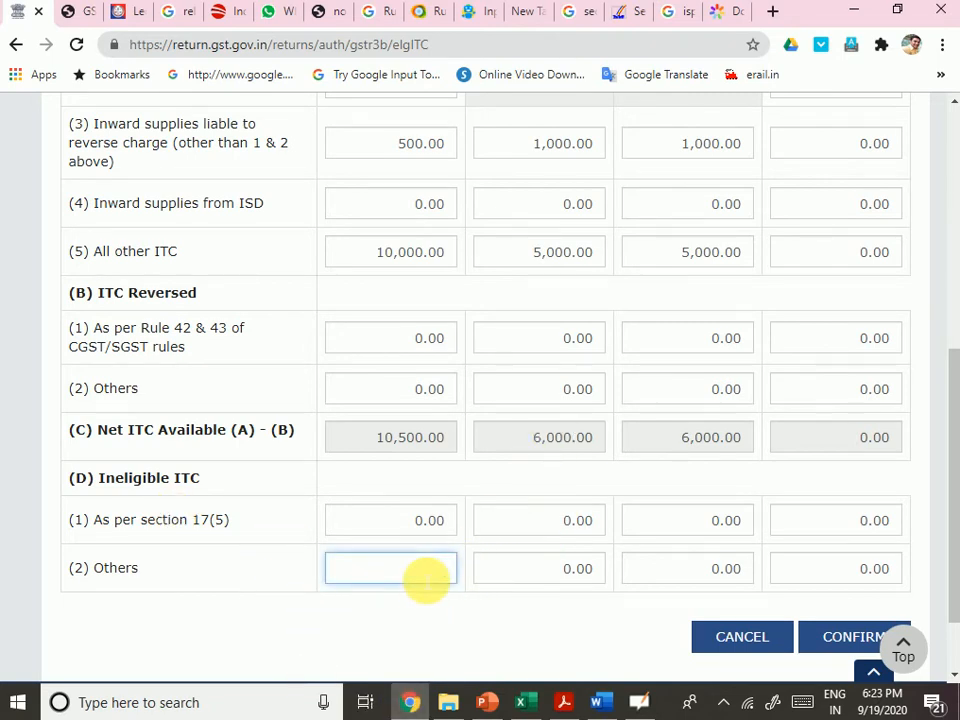
pyautogui.scroll(-1, 480, 608)
pyautogui.scroll(4, 480, 608)
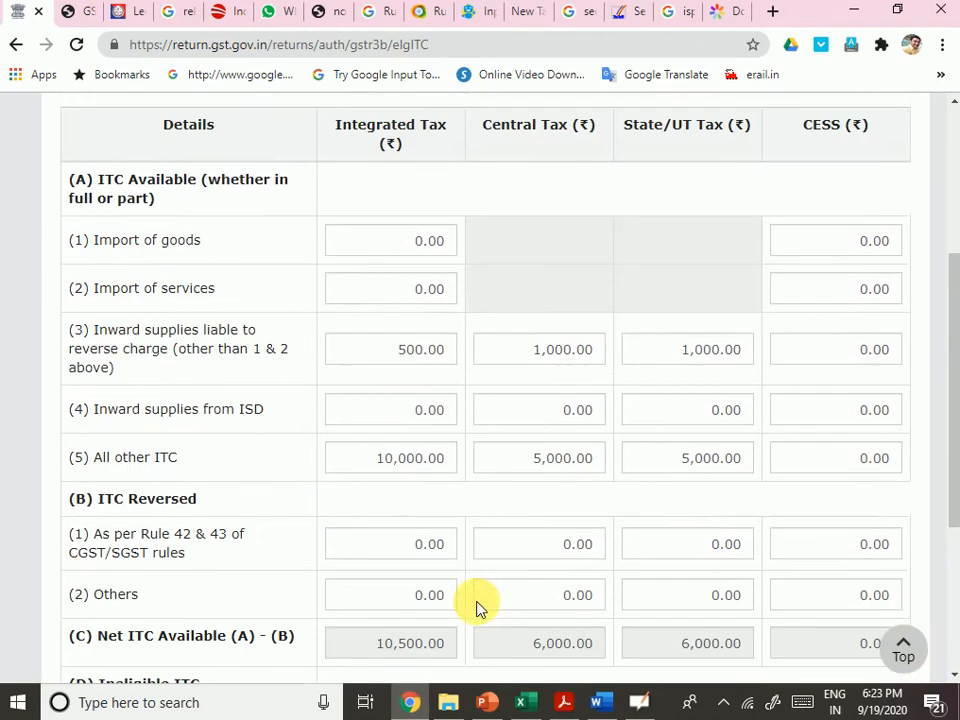
pyautogui.scroll(-2, 478, 608)
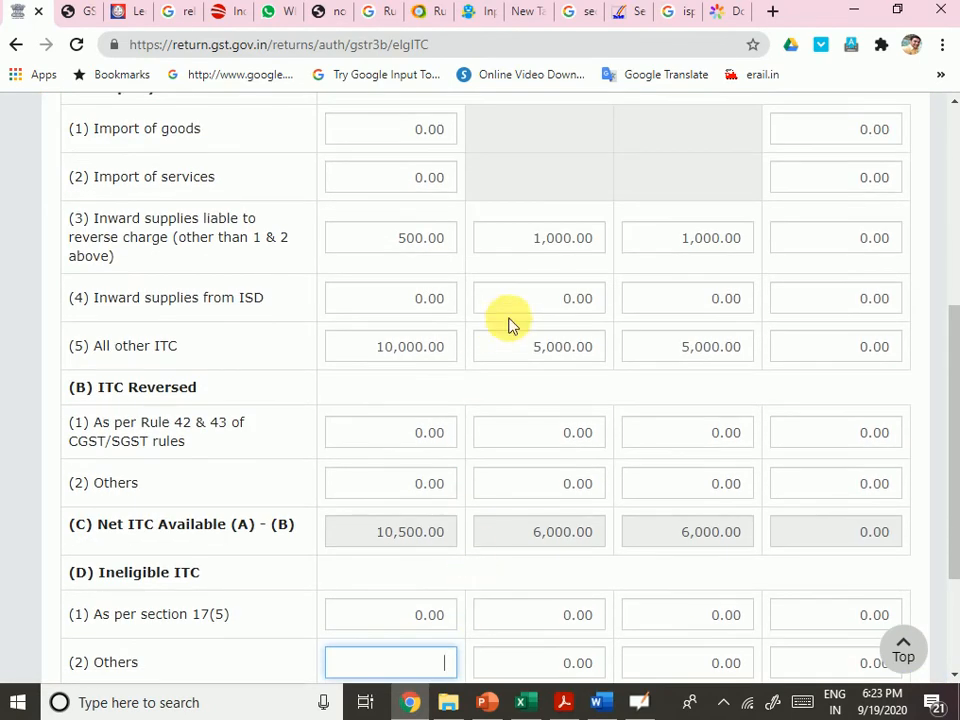
# Examine the section 17(5) tax fields under Ineligible ITC and the integrated tax amount for All other ITC.
pyautogui.scroll(-1, 495, 540)
pyautogui.scroll(-1, 495, 570)
pyautogui.scroll(2, 495, 570)
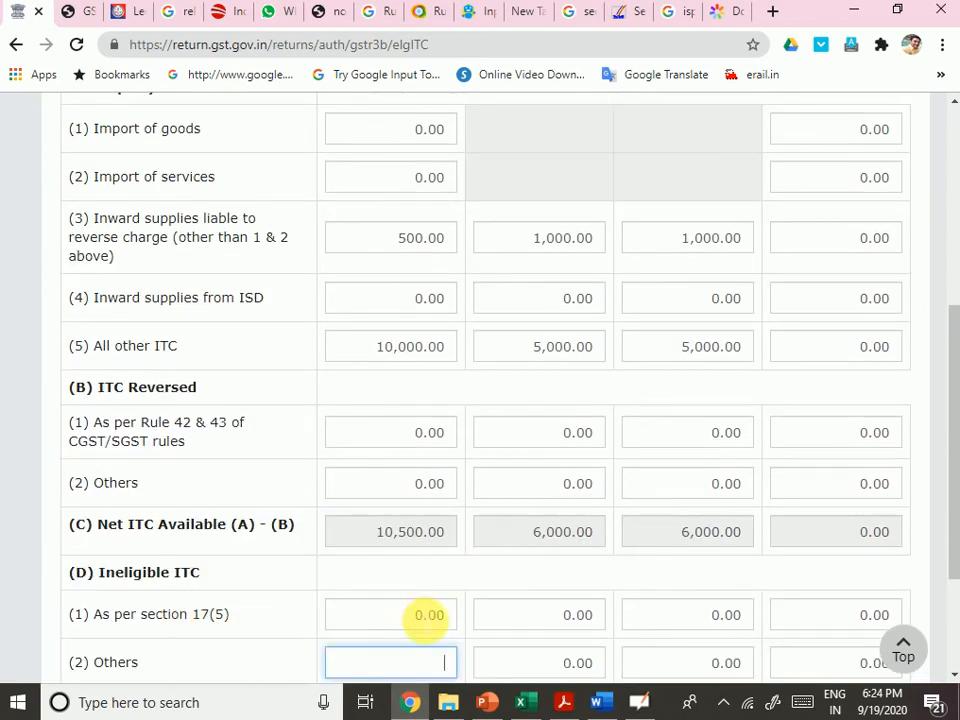
pyautogui.click(426, 614)
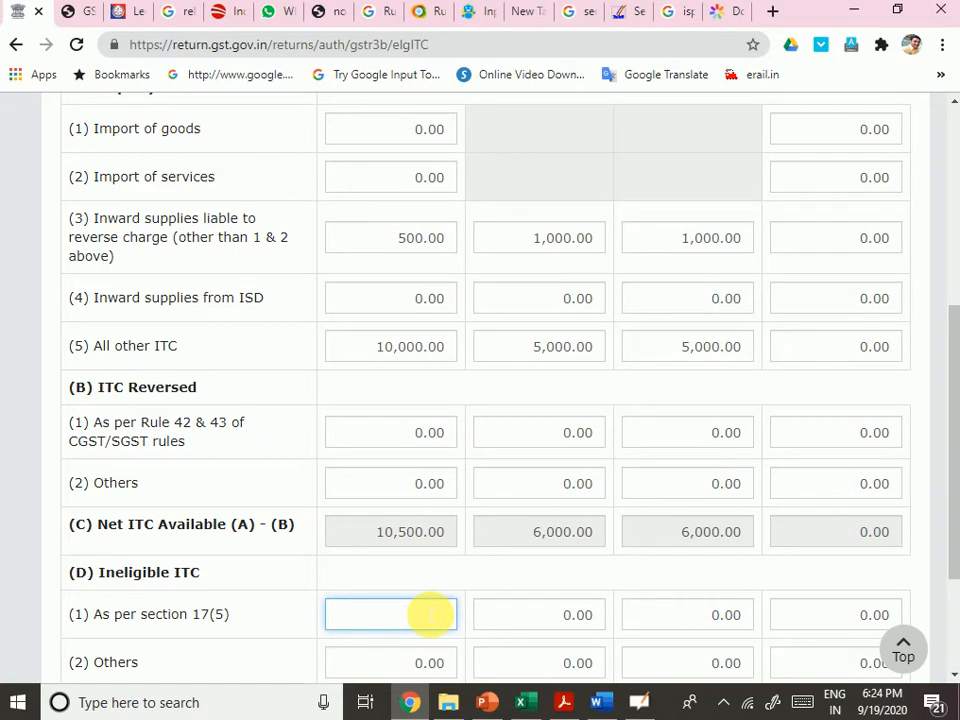
pyautogui.click(542, 622)
pyautogui.click(439, 620)
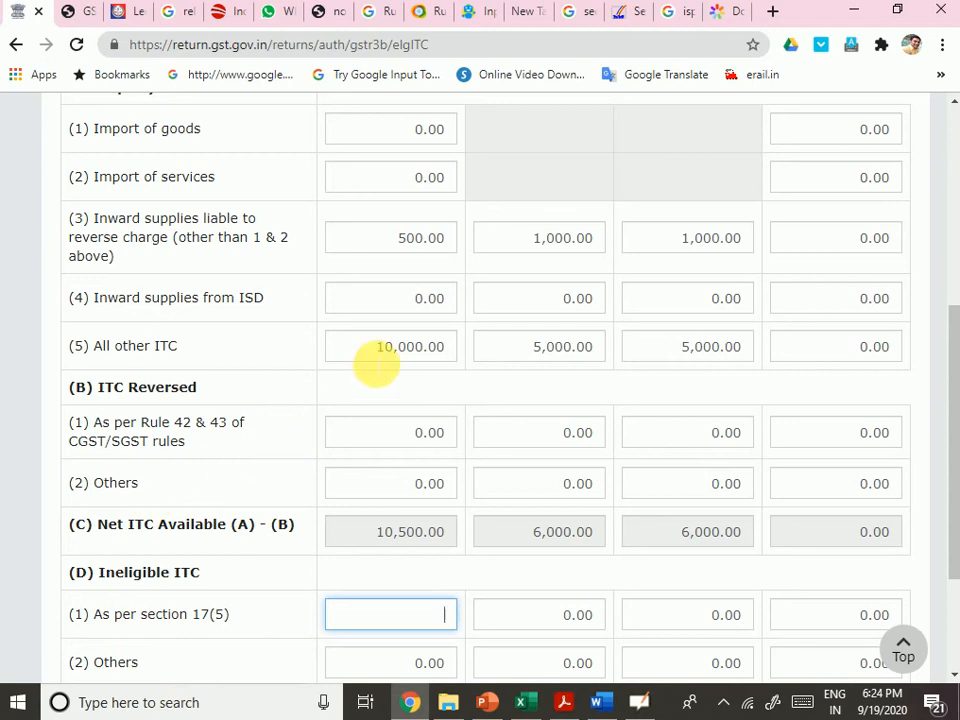
pyautogui.moveTo(368, 358); pyautogui.dragTo(436, 366)
pyautogui.scroll(-3, 439, 532)
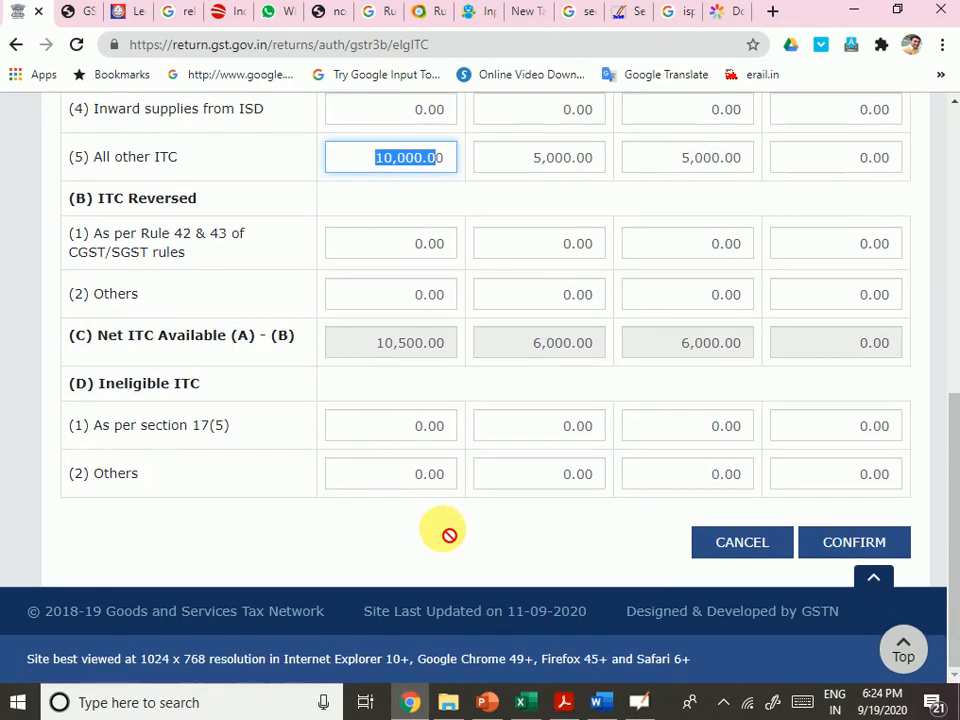
pyautogui.click(415, 426)
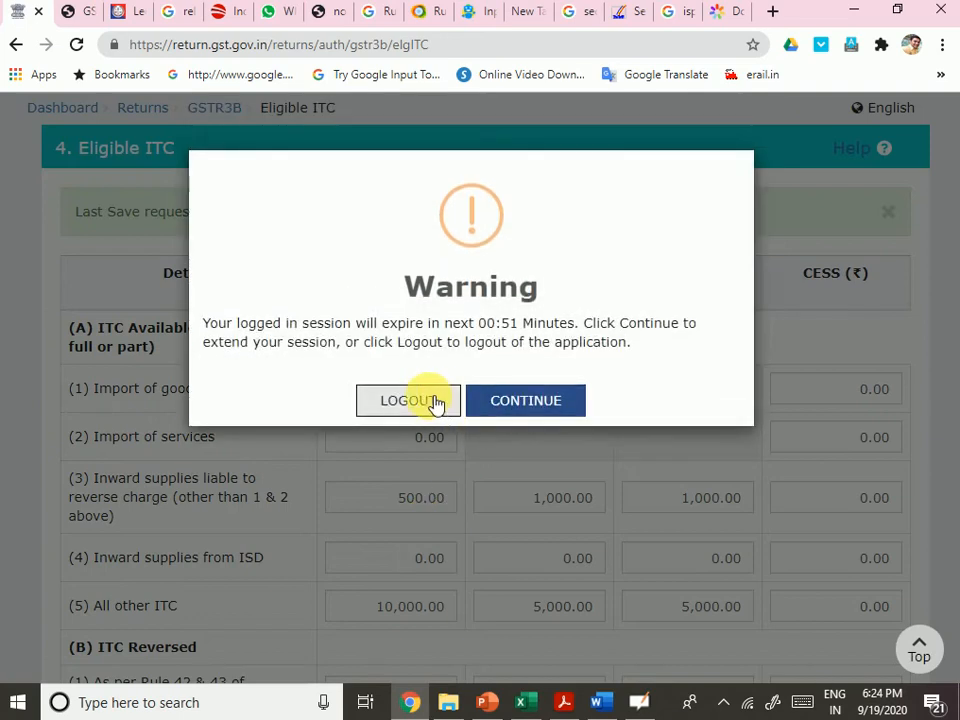
# Extend the logged-in session and leave the Eligible ITC form without confirming it.
pyautogui.click(511, 418)
pyautogui.scroll(-3, 556, 444)
pyautogui.scroll(-2, 520, 525)
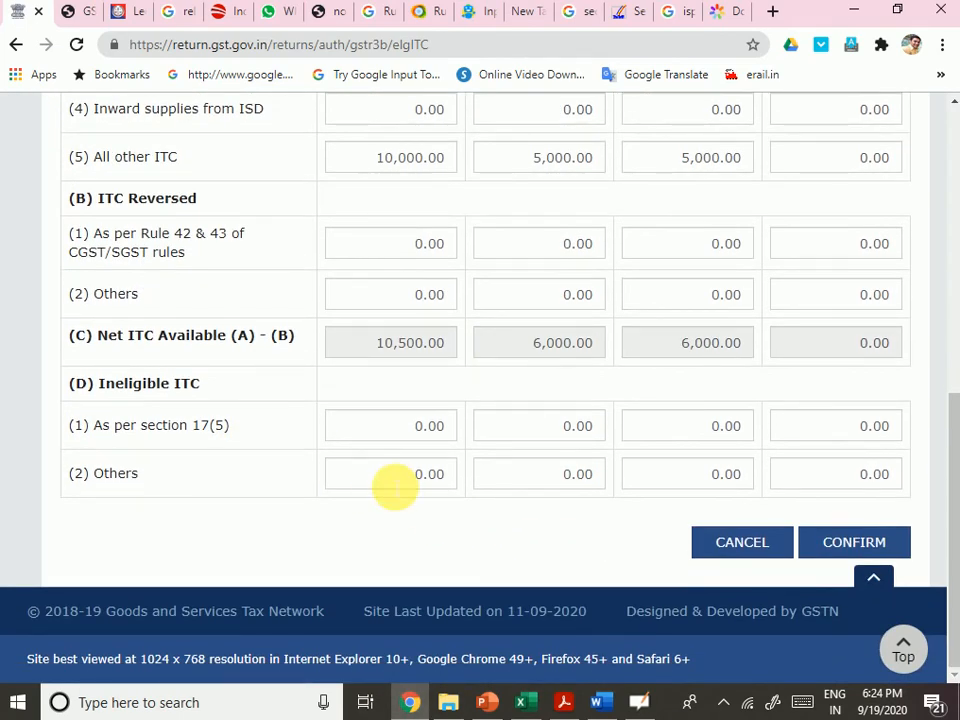
pyautogui.click(738, 550)
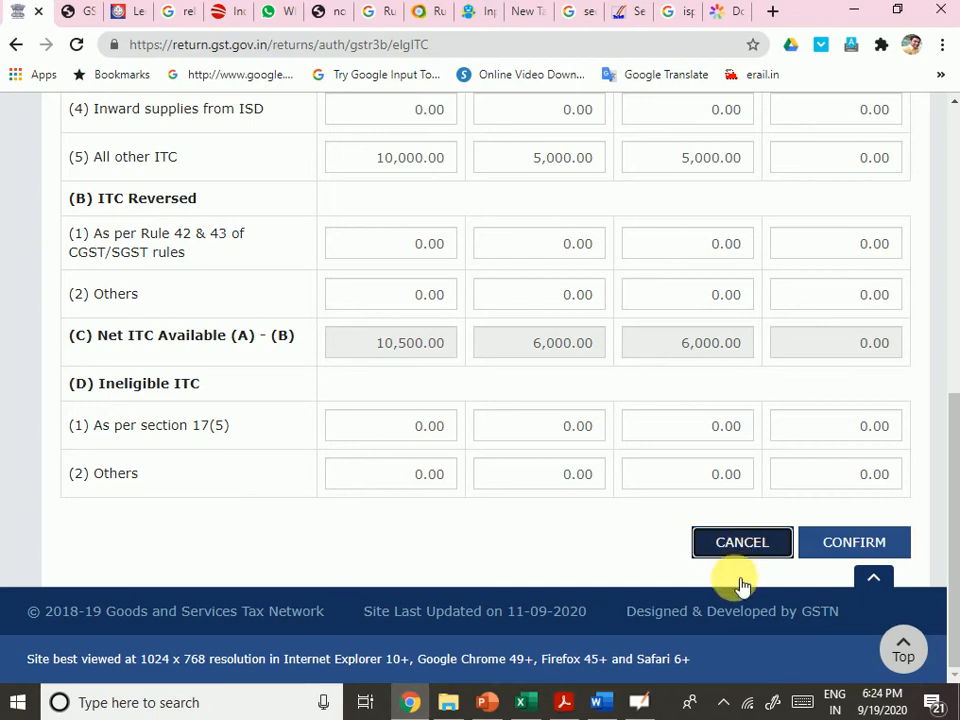
# Open table 5 Exempt, nil and Non GST inward supplies and go over its inter-state and intra-state fields and Non GST supply row.
pyautogui.scroll(-4, 650, 420)
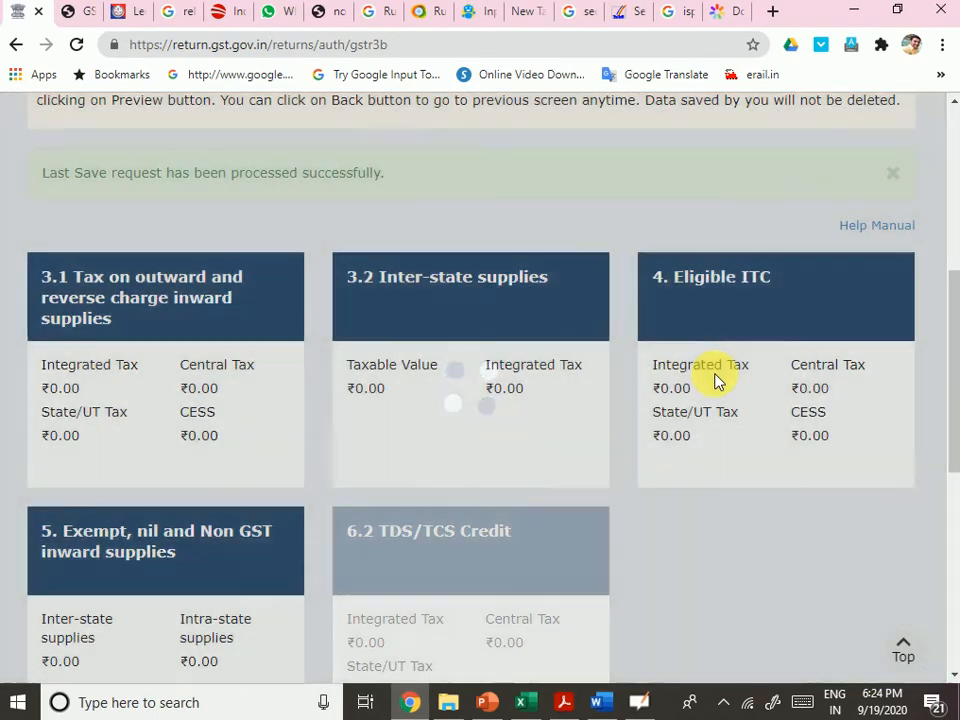
pyautogui.scroll(-4, 313, 407)
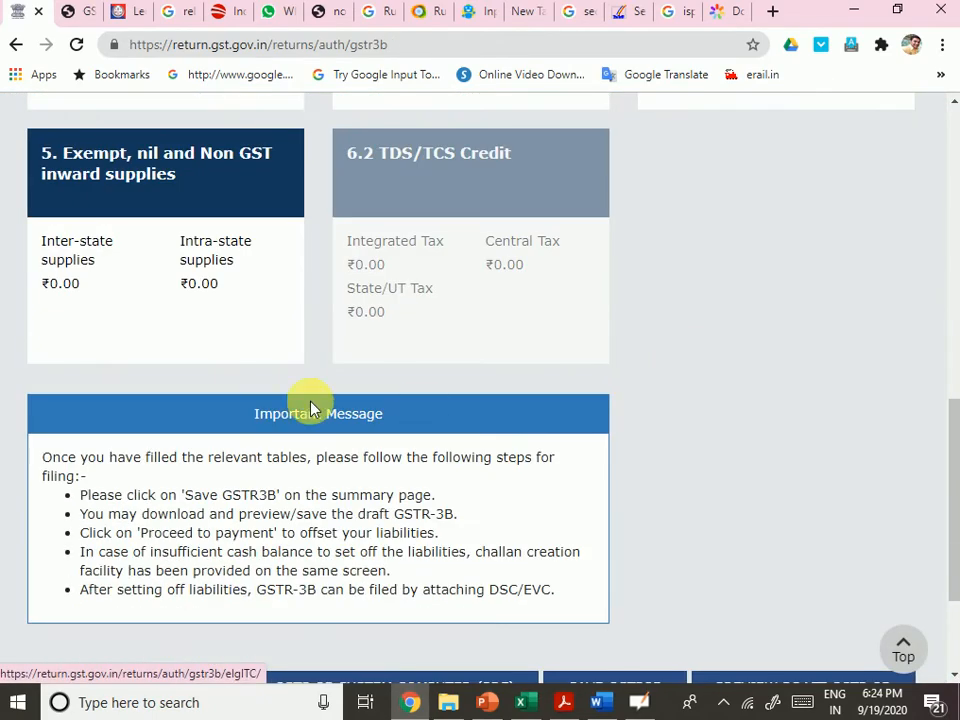
pyautogui.click(147, 222)
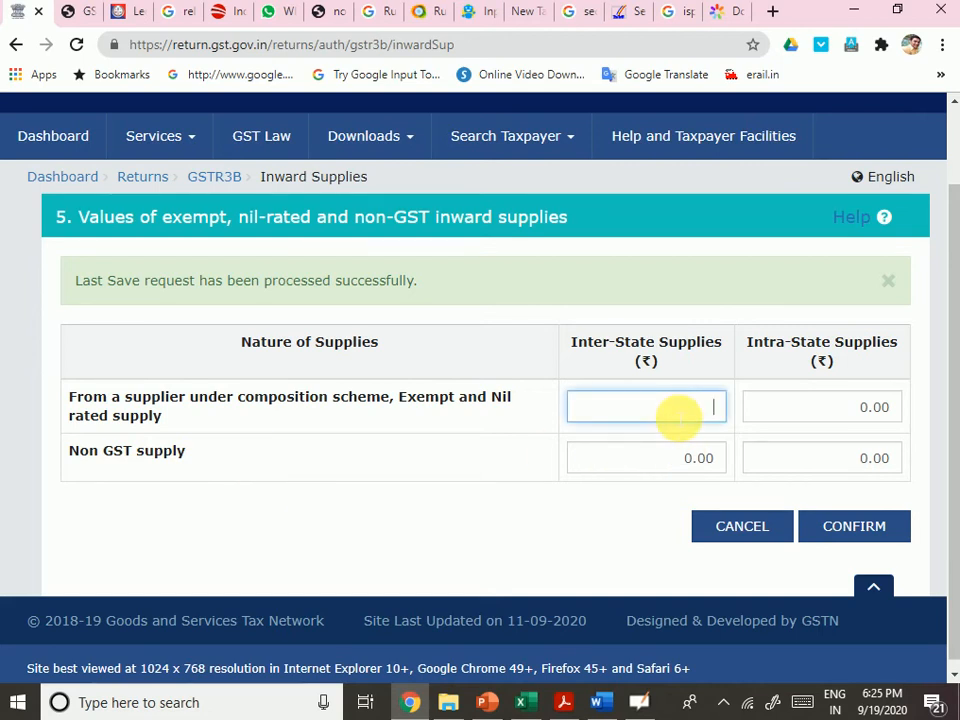
pyautogui.click(795, 412)
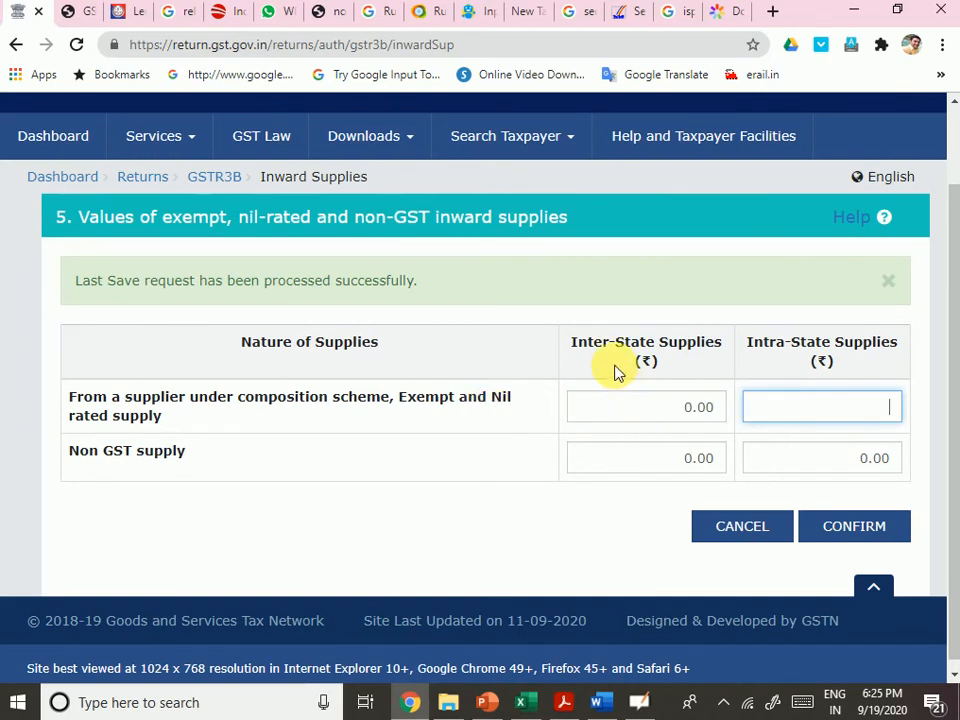
pyautogui.click(651, 410)
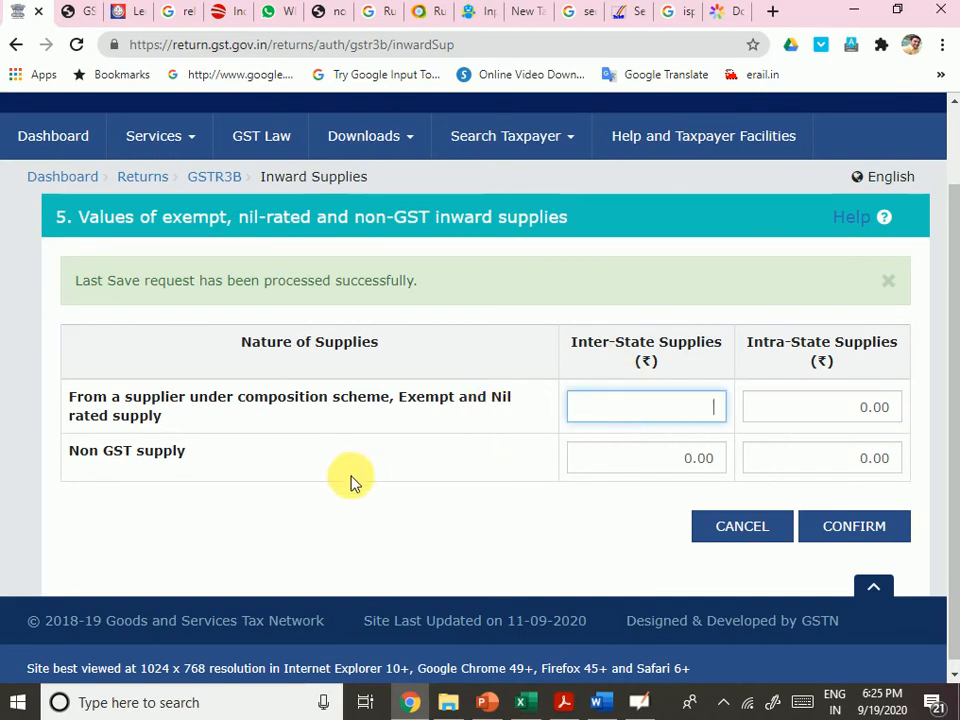
pyautogui.moveTo(188, 452); pyautogui.dragTo(64, 456)
pyautogui.click(192, 468)
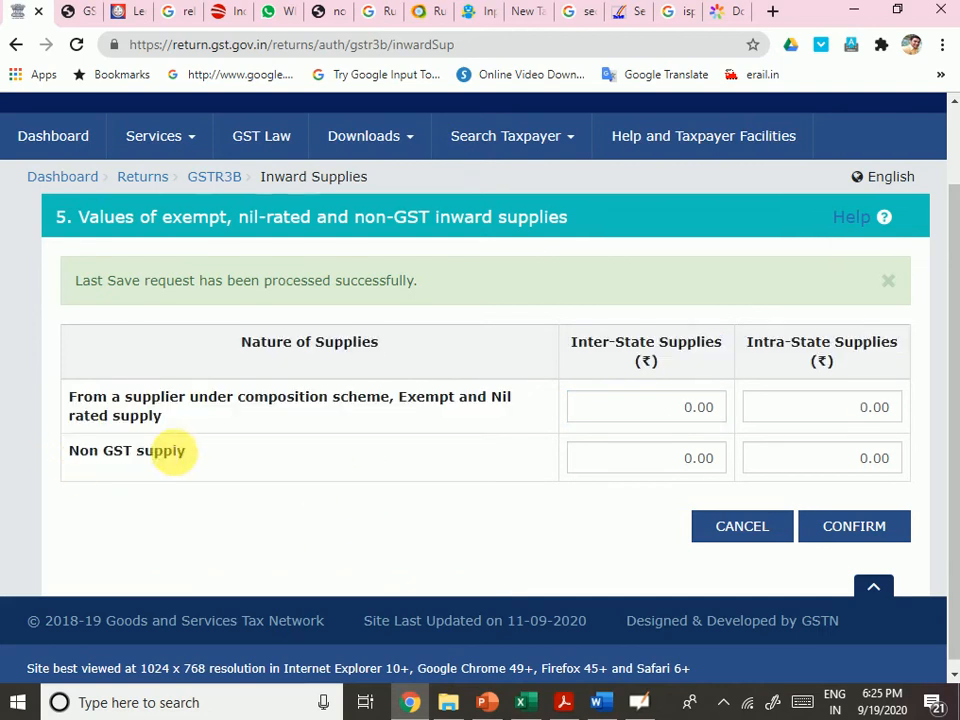
pyautogui.moveTo(162, 455); pyautogui.dragTo(66, 462)
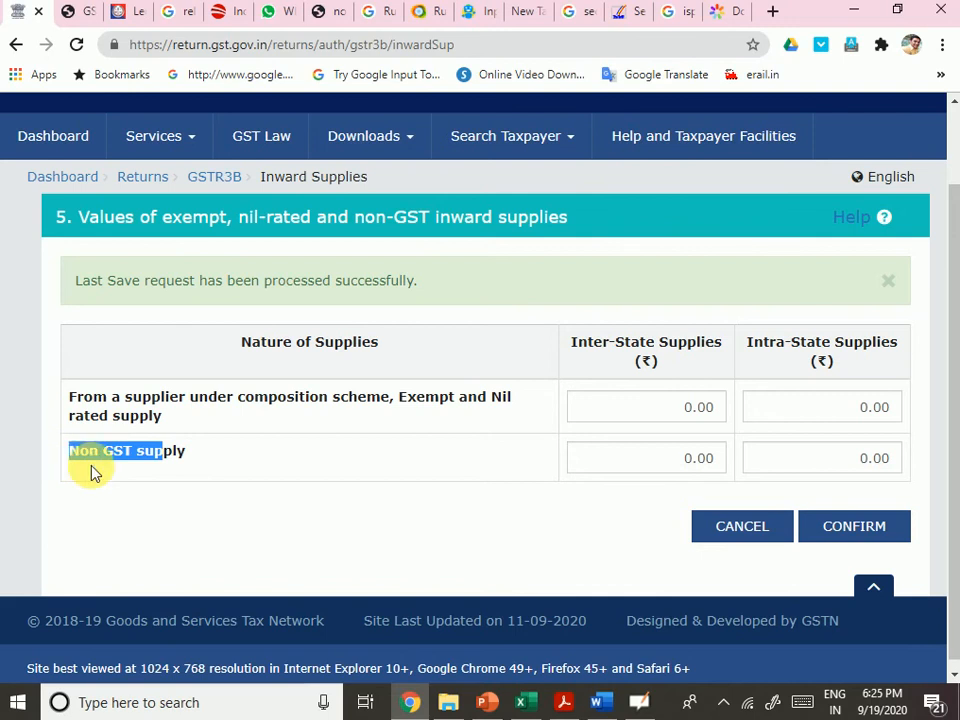
# Copy the row label "Non GST supply" and search Google for it in a new browser tab.
pyautogui.moveTo(190, 453); pyautogui.dragTo(70, 465)
pyautogui.hotkey('ctrl', 'c')
pyautogui.click(773, 11)
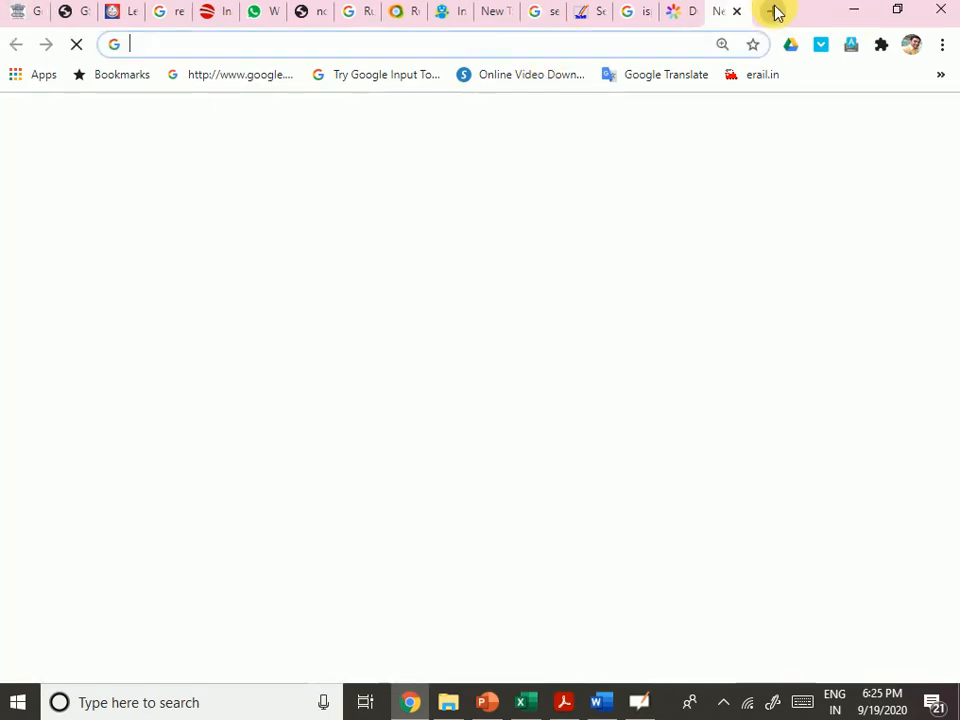
pyautogui.hotkey('ctrl', 'v')
pyautogui.press('Return')
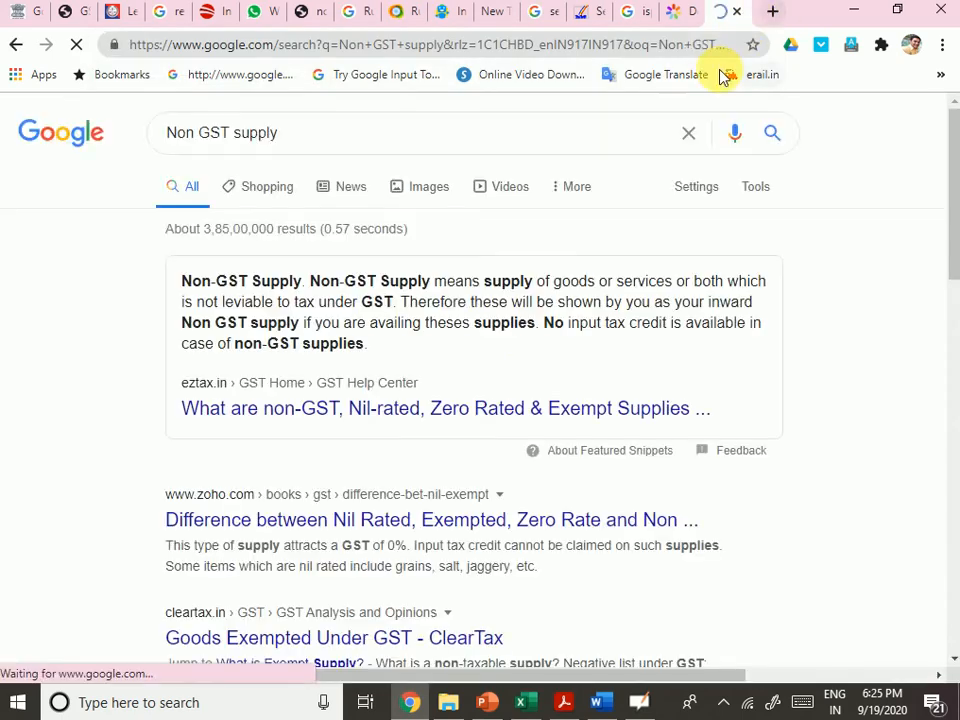
# Open the EZTax article on non-GST, nil-rated and exempt supplies in a new tab and review its Non-GST Supply examples.
pyautogui.rightClick(386, 416)
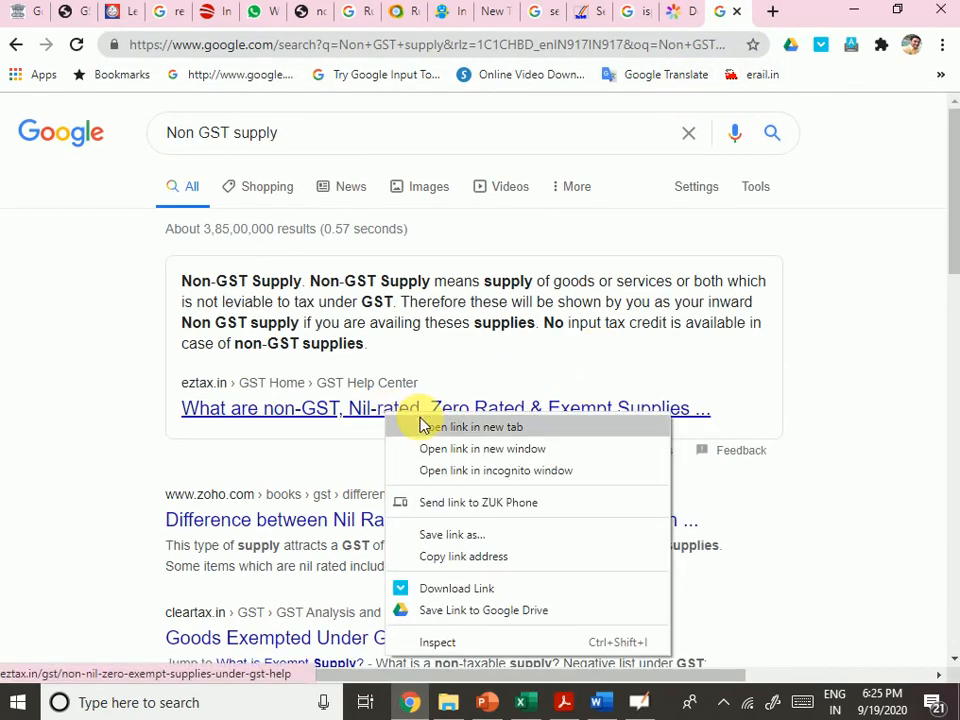
pyautogui.click(440, 426)
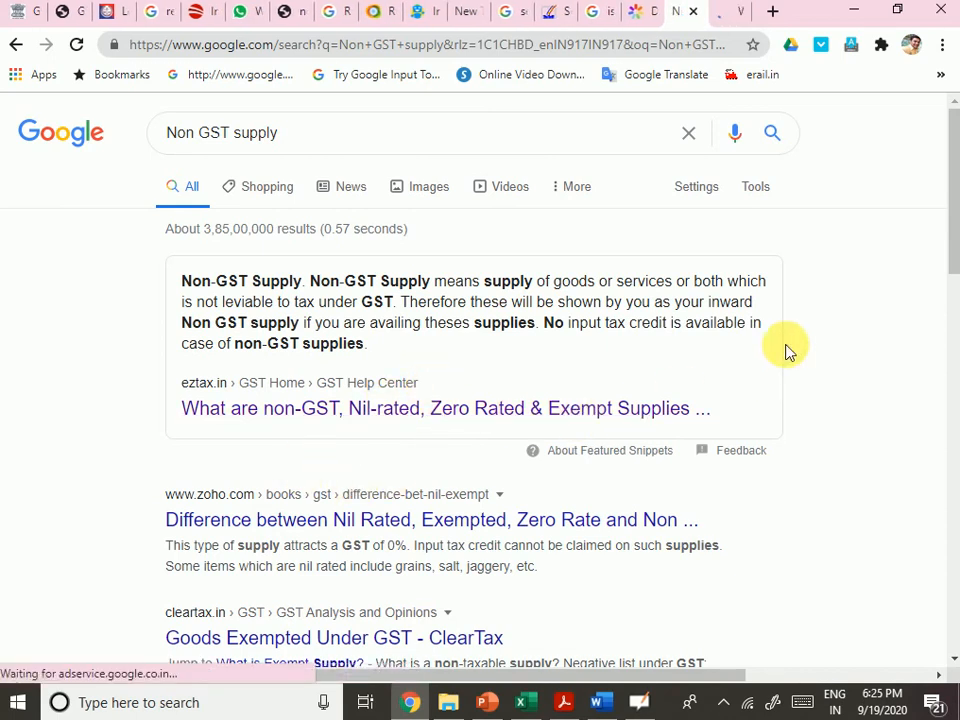
pyautogui.click(730, 20)
pyautogui.scroll(-3, 677, 375)
pyautogui.scroll(2, 553, 371)
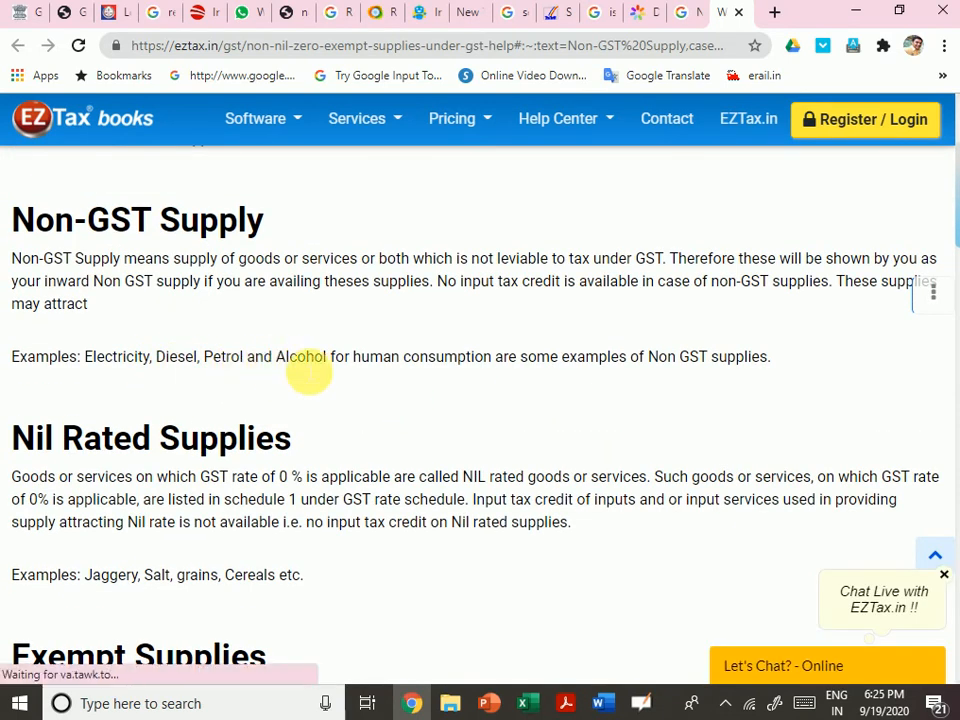
pyautogui.moveTo(336, 369); pyautogui.dragTo(678, 405)
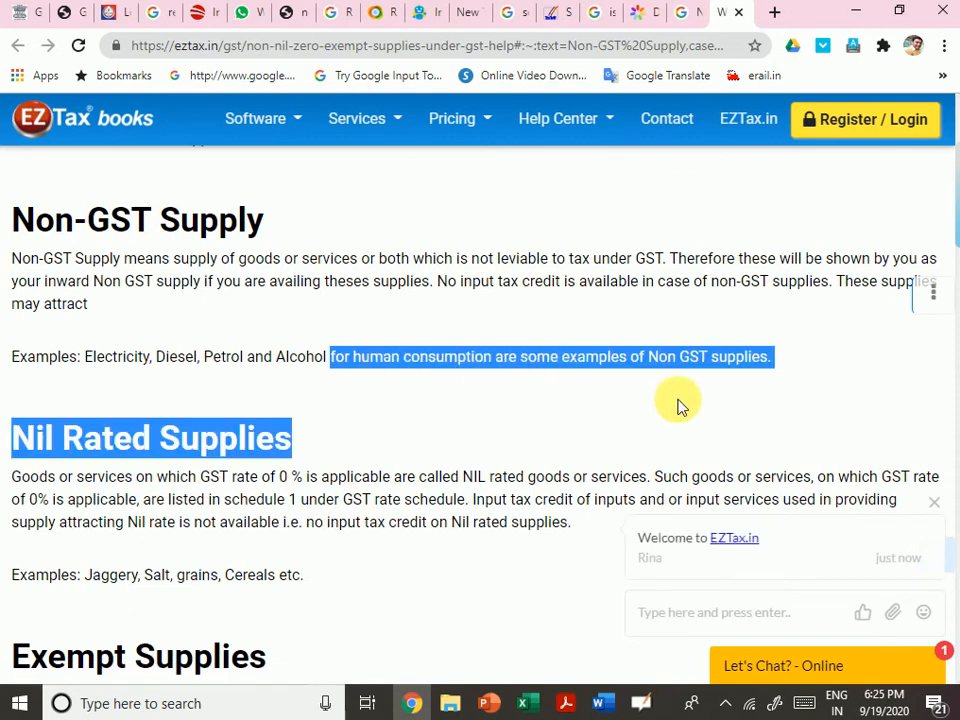
pyautogui.click(503, 420)
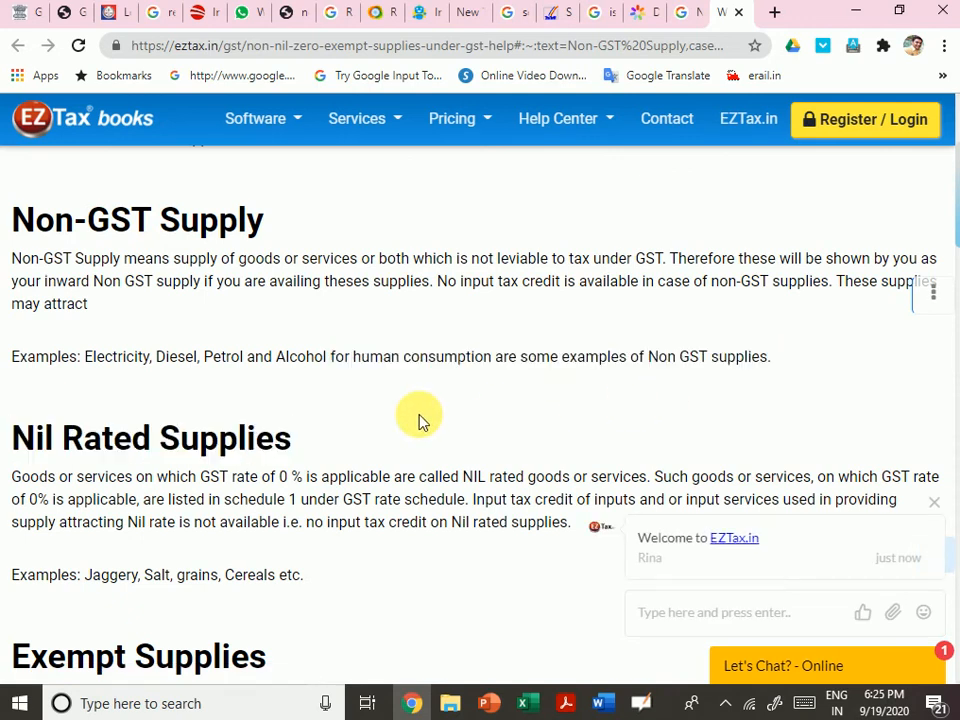
pyautogui.moveTo(169, 358); pyautogui.dragTo(357, 362)
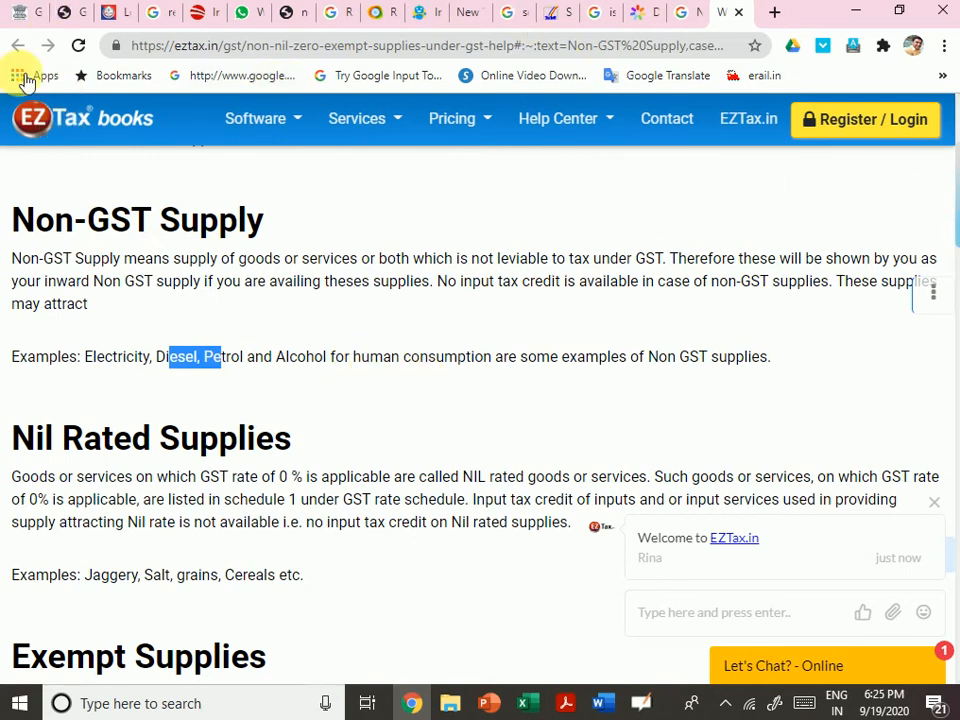
# Return to the table 5 inward supplies form and cancel it to get back to the GSTR-3B summary page.
pyautogui.click(28, 20)
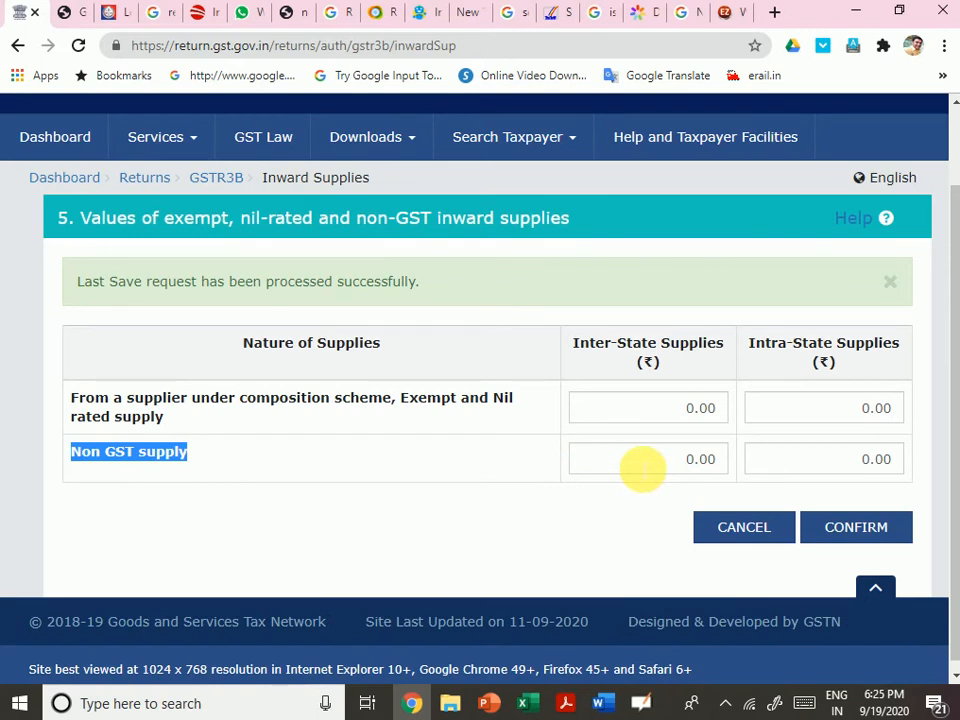
pyautogui.click(741, 534)
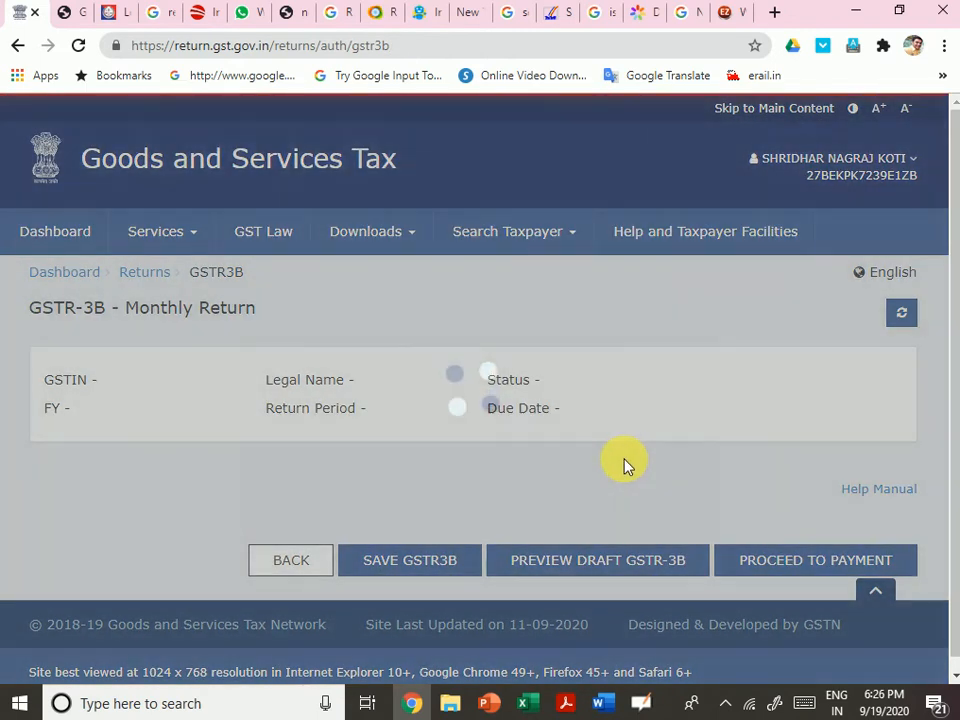
pyautogui.scroll(-2, 614, 465)
pyautogui.scroll(1, 560, 452)
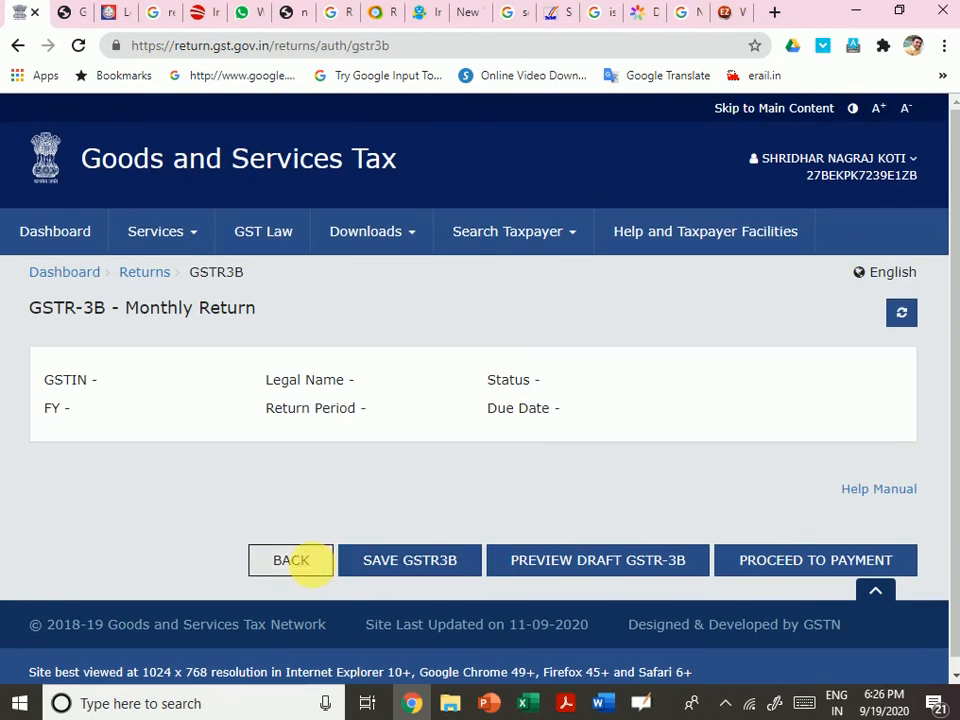
pyautogui.click(315, 568)
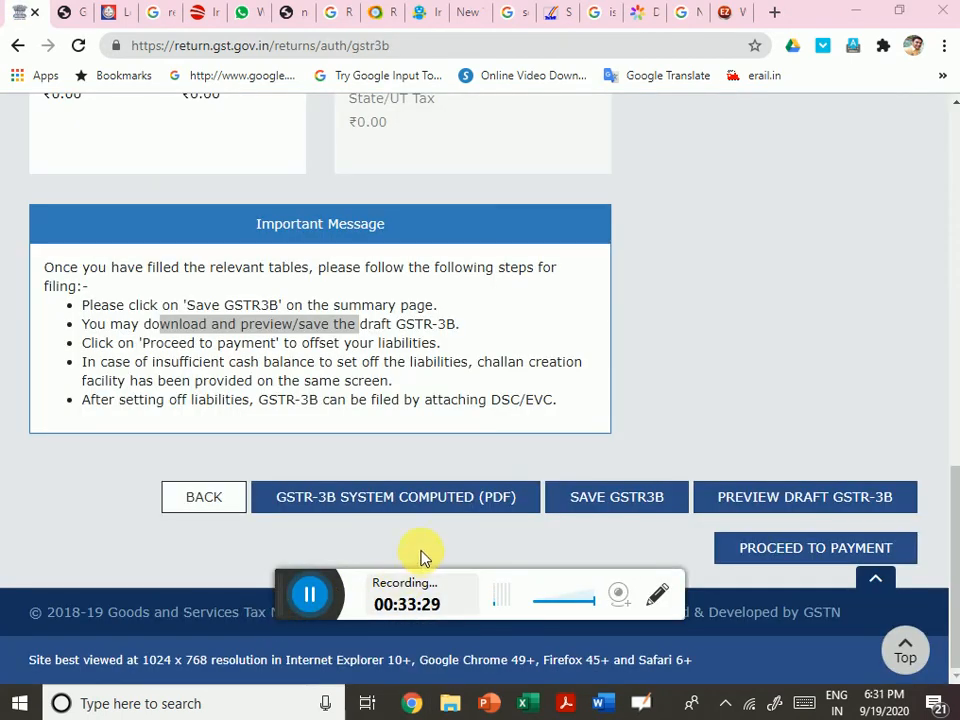
# Review the summary tiles and the Important Message filing steps, and save the GSTR-3B return.
pyautogui.scroll(2, 365, 390)
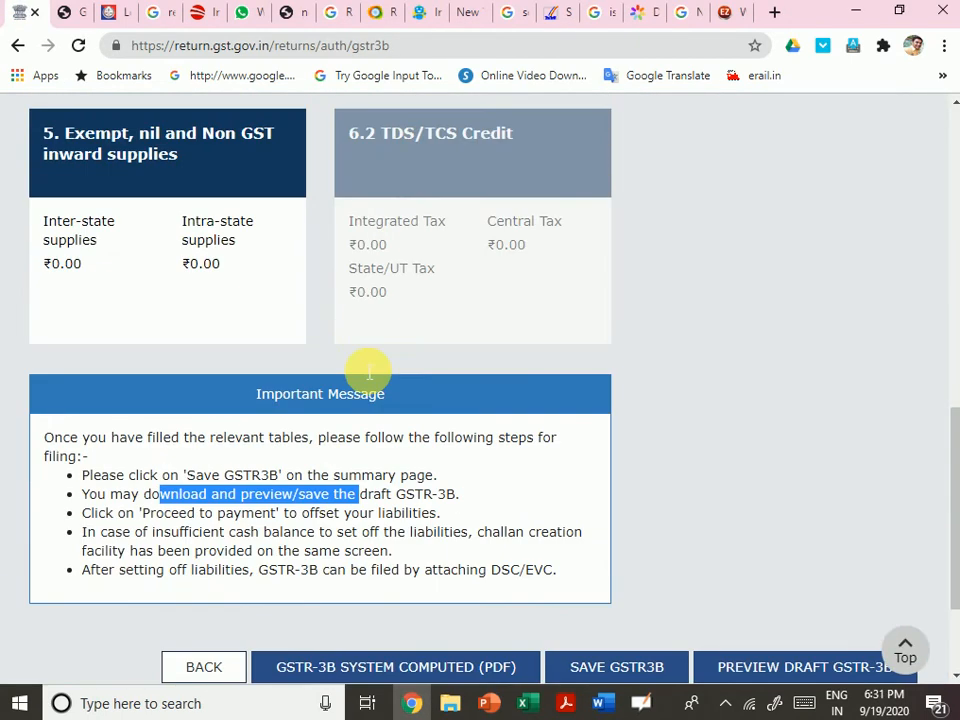
pyautogui.scroll(6, 369, 372)
pyautogui.scroll(-8, 372, 369)
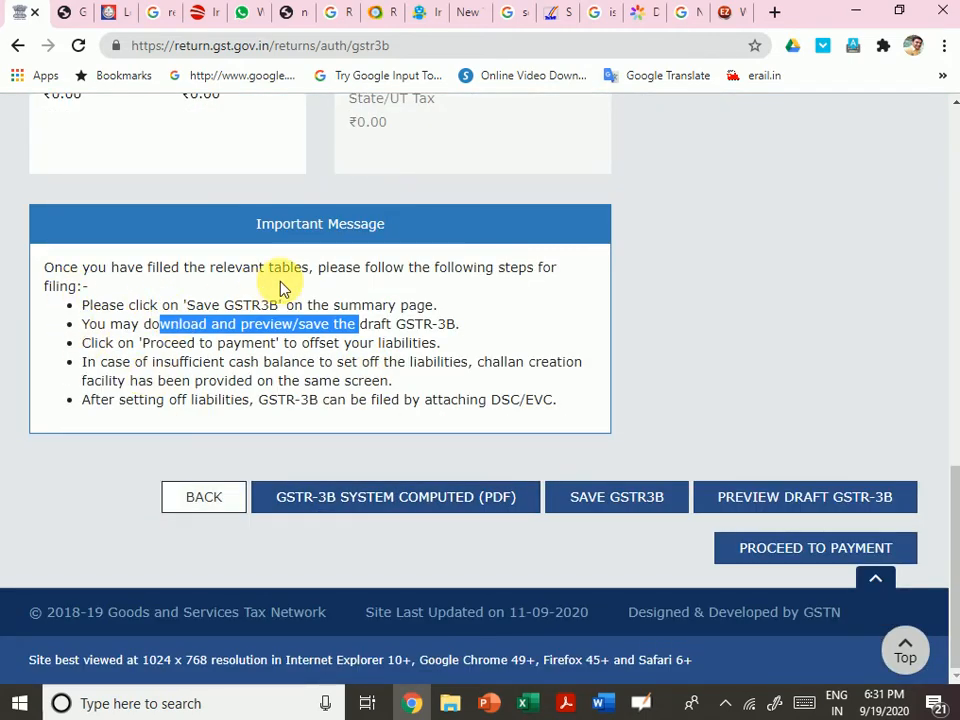
pyautogui.scroll(1, 538, 322)
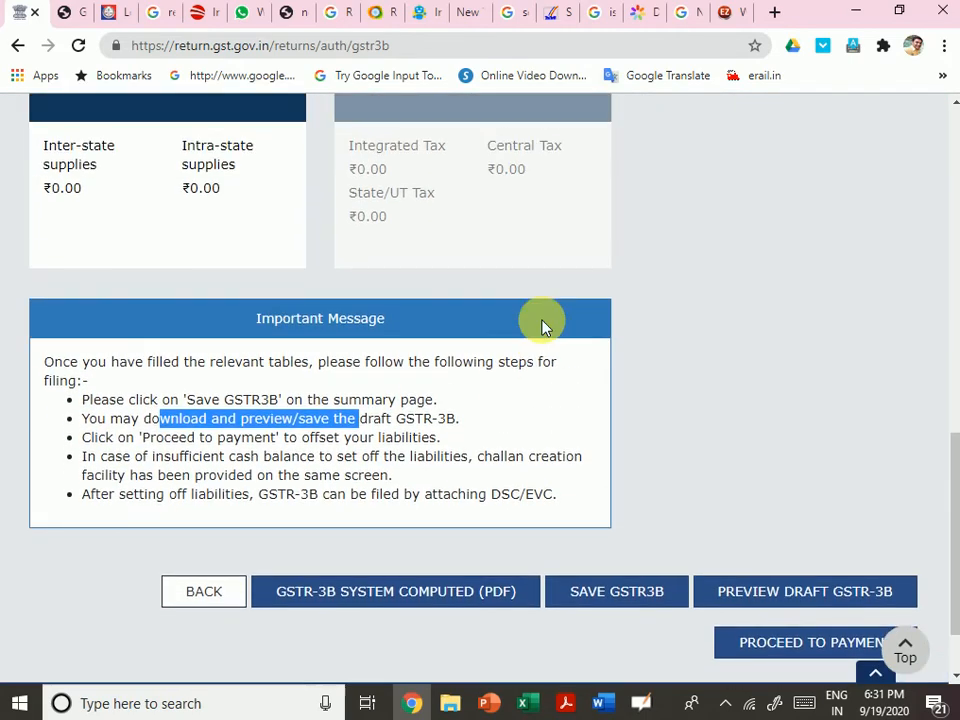
pyautogui.scroll(3, 540, 325)
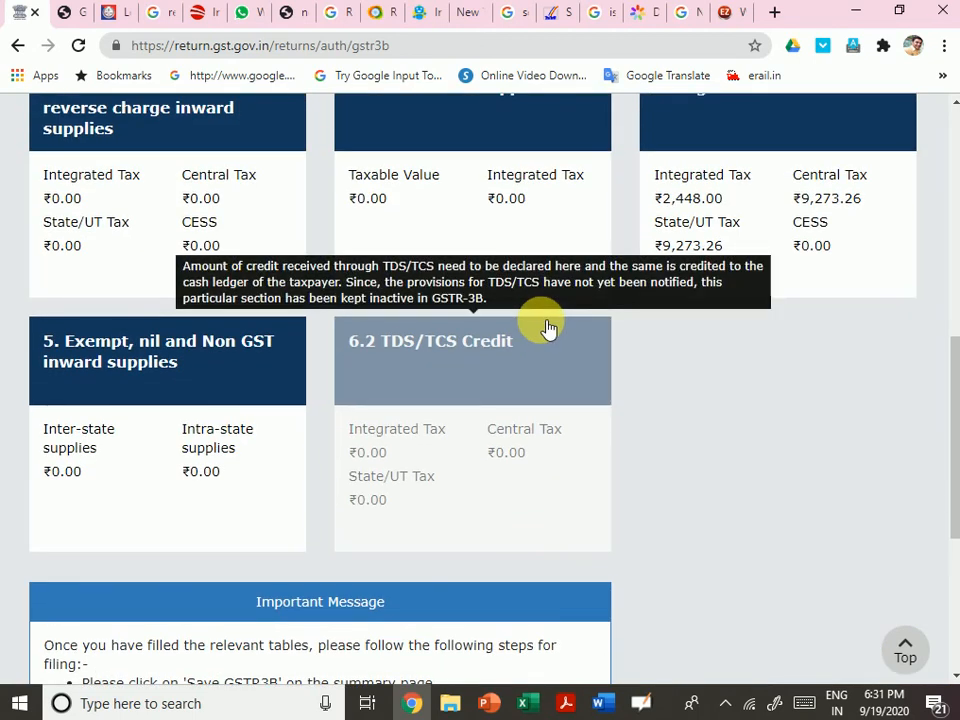
pyautogui.scroll(-4, 548, 328)
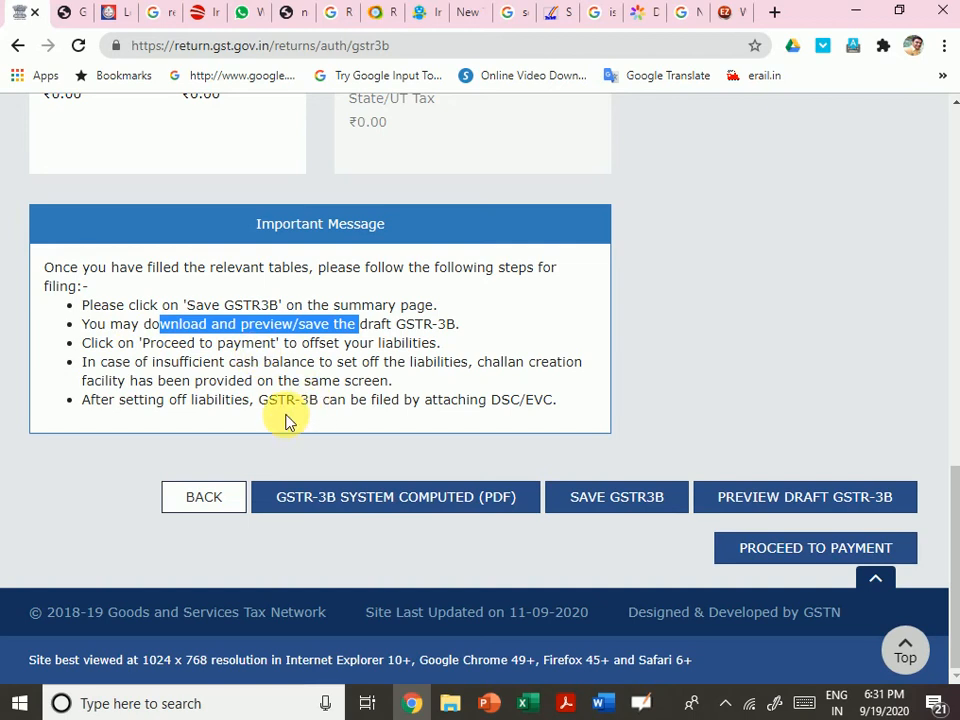
pyautogui.click(588, 508)
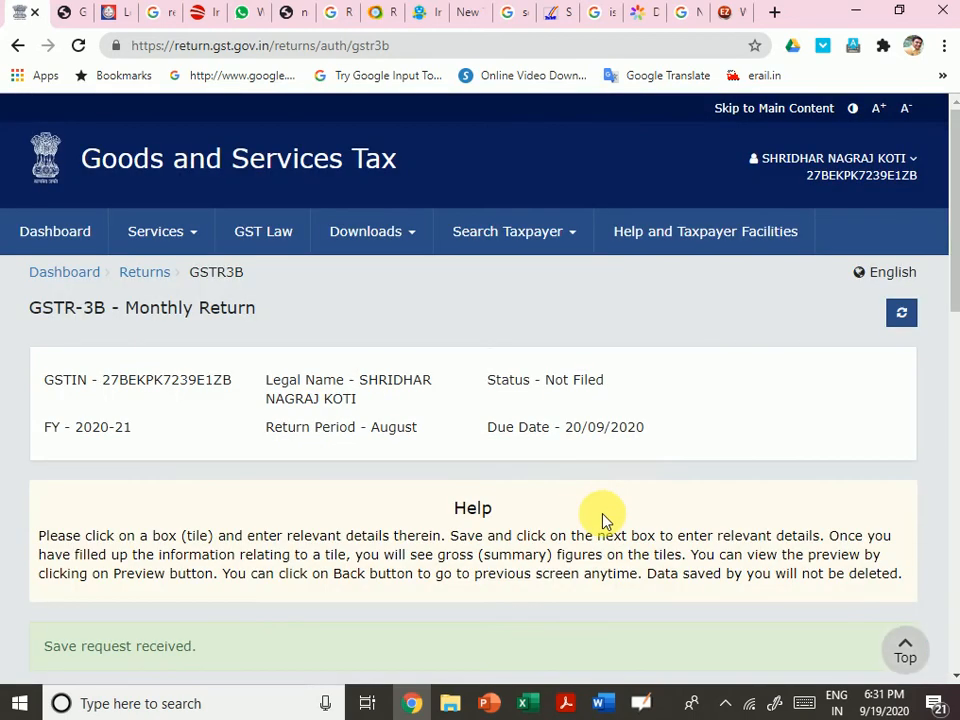
# Generate the draft GSTR-3B preview as a PDF file for download.
pyautogui.scroll(-10, 601, 493)
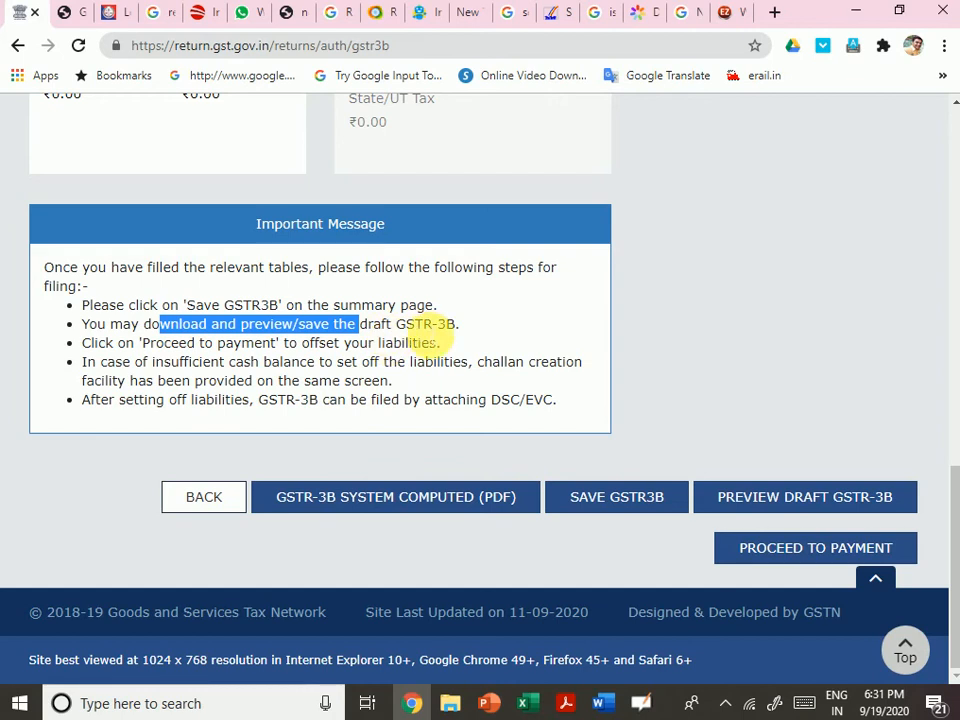
pyautogui.click(806, 507)
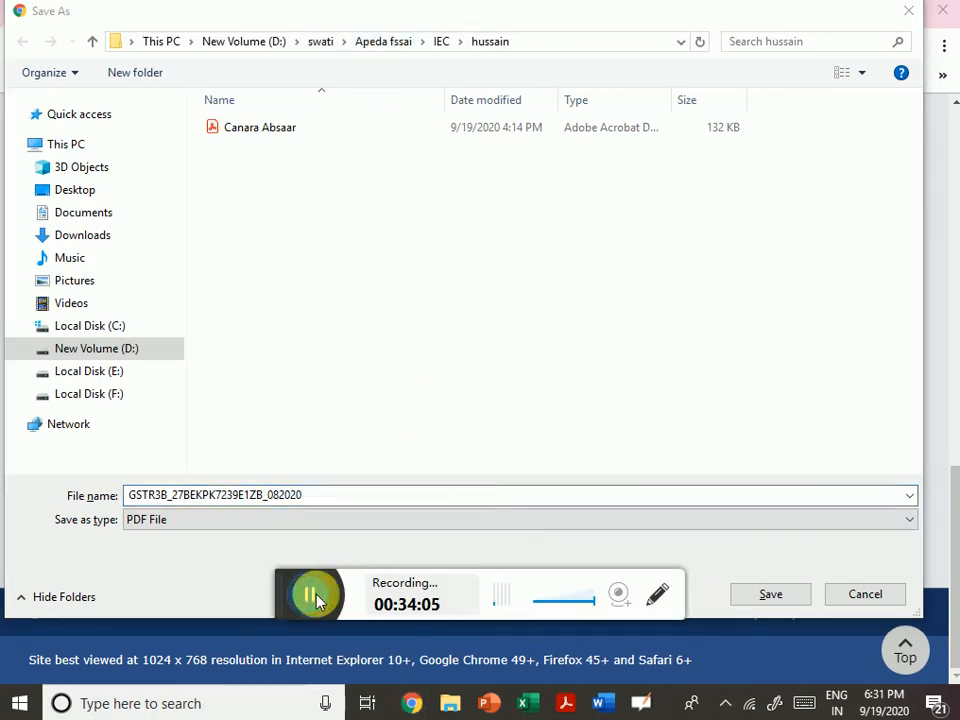
pyautogui.click(315, 594)
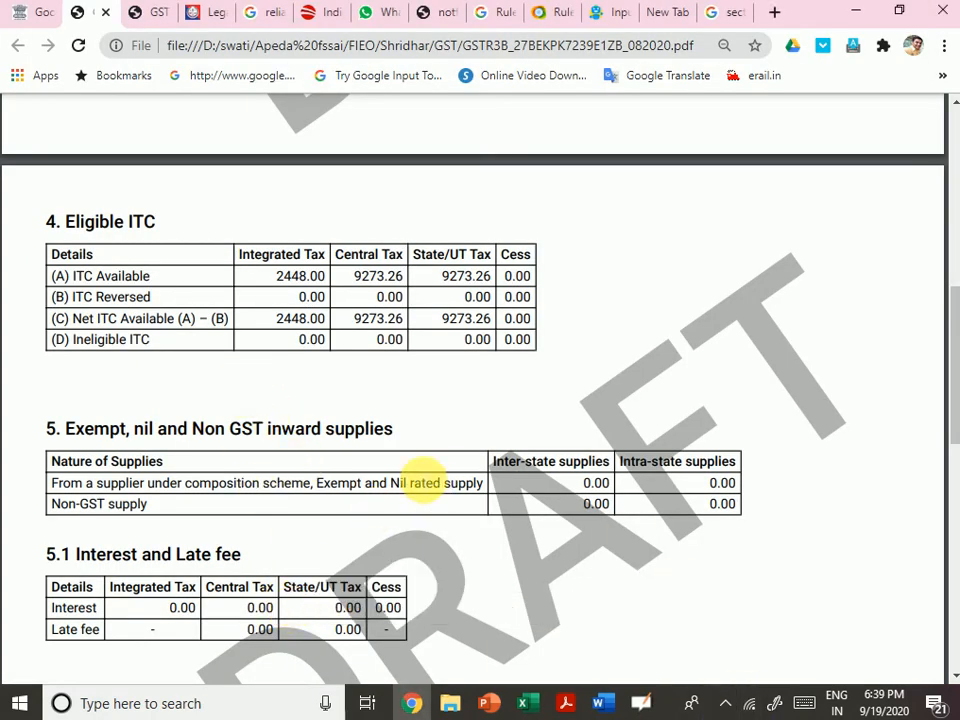
# Review the rest of the draft GSTR-3B PDF through table 6.2 TDS/TCS Credit, and return to the GSTR-3B summary page.
pyautogui.scroll(-2, 422, 487)
pyautogui.scroll(-8, 422, 482)
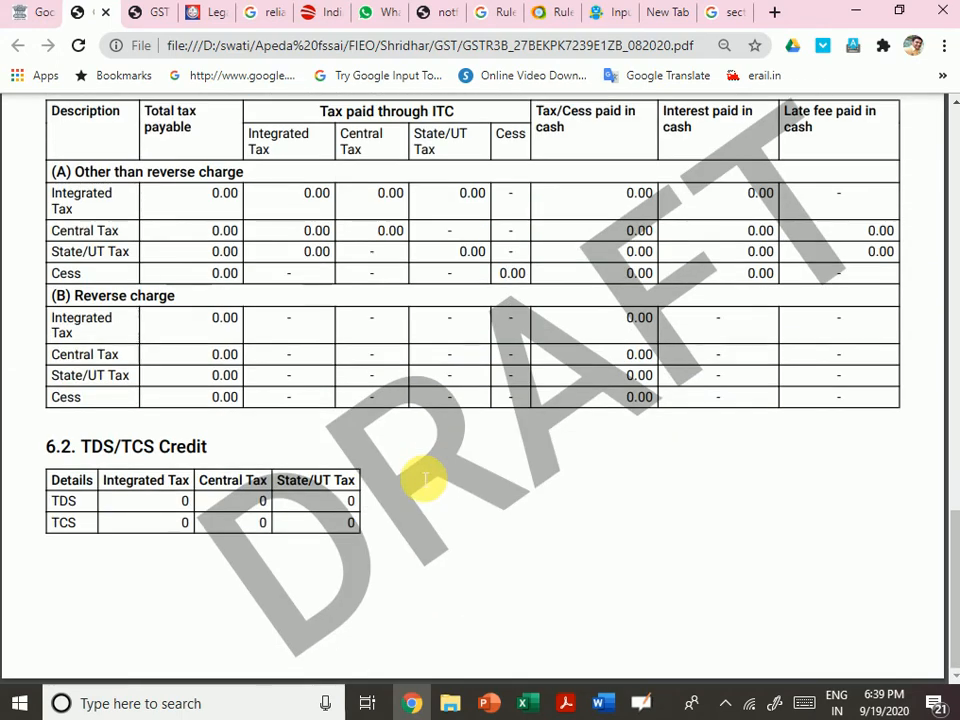
pyautogui.click(18, 12)
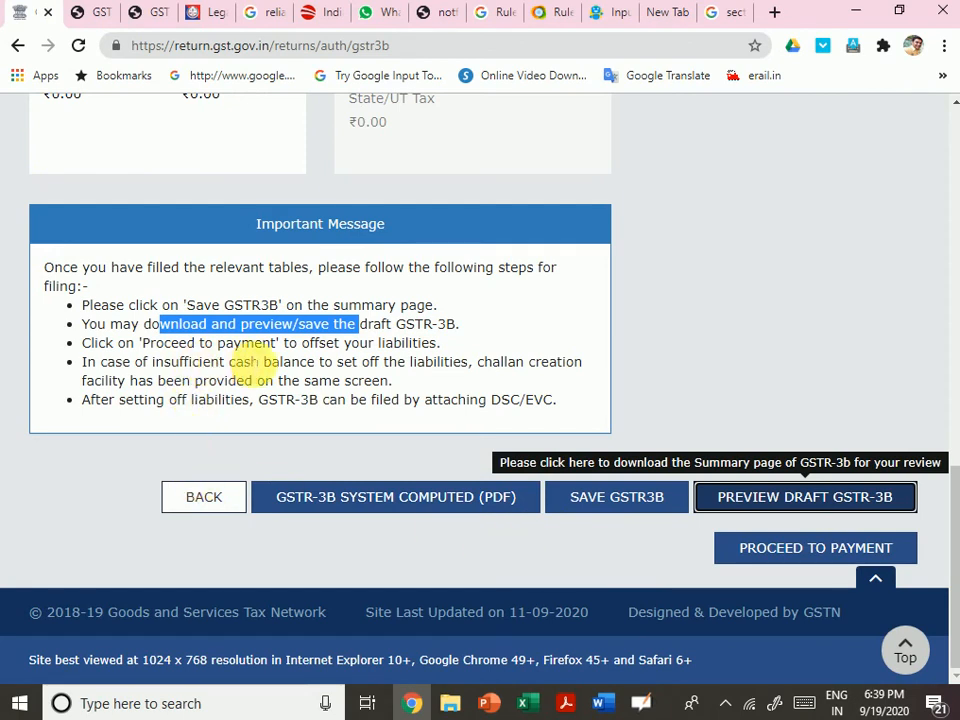
# Save the system computed GSTR-3B PDF in the GST folder and read the introductory note of its summary.
pyautogui.click(390, 516)
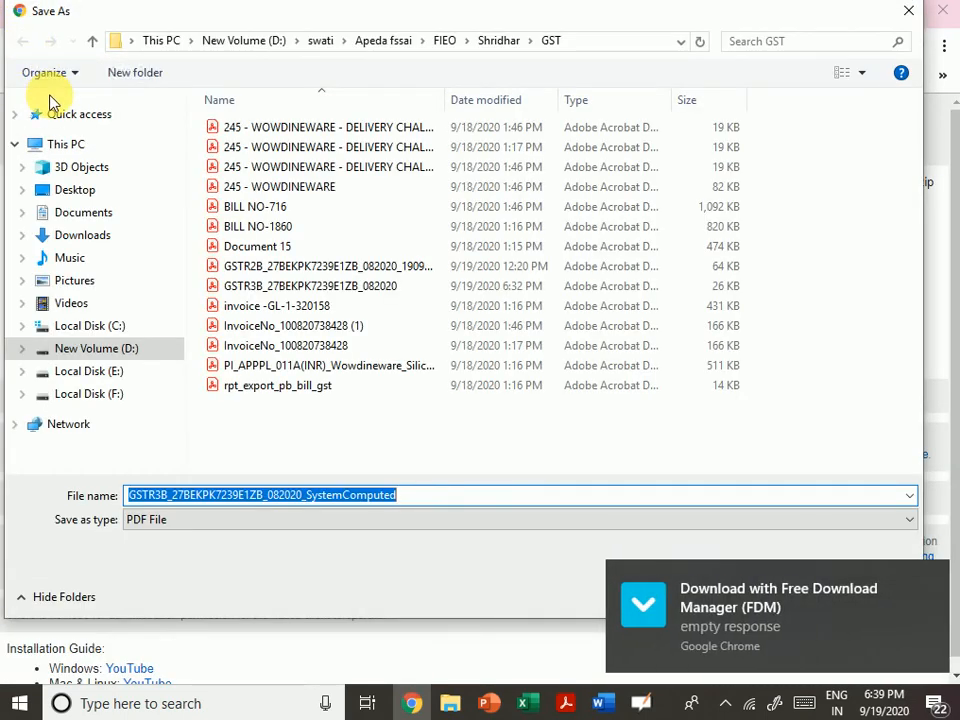
pyautogui.click(313, 600)
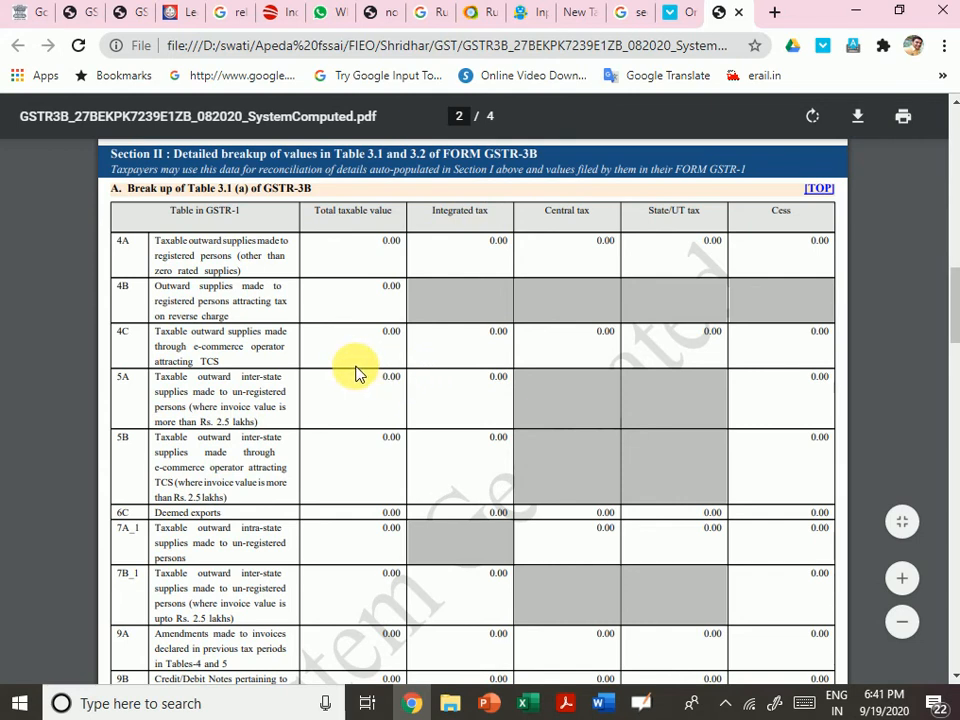
pyautogui.scroll(10, 357, 373)
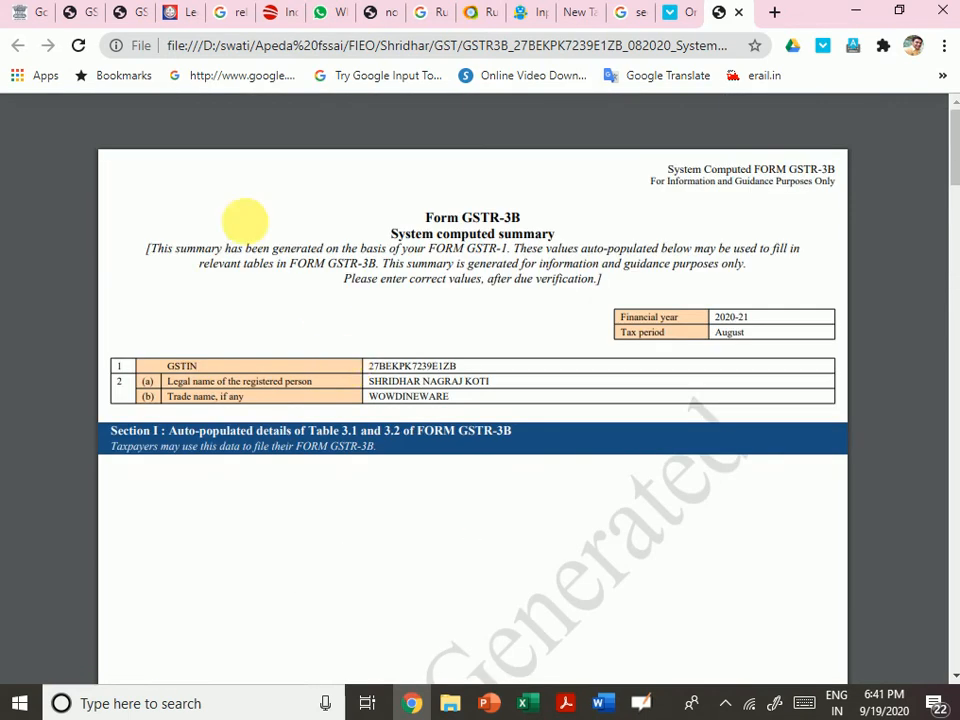
pyautogui.moveTo(245, 250); pyautogui.dragTo(430, 252)
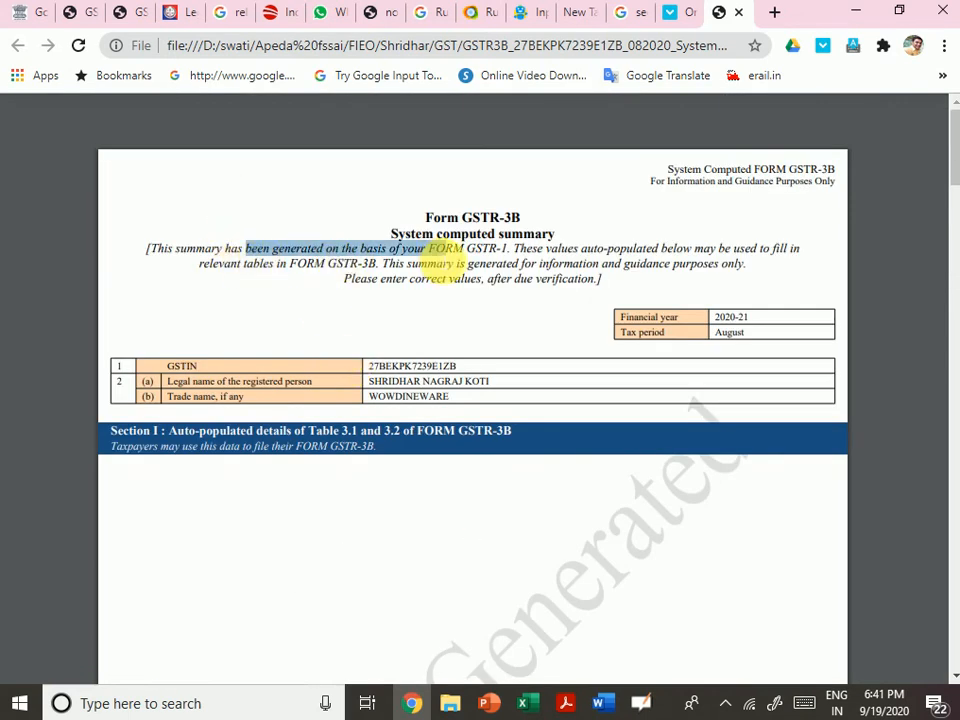
pyautogui.moveTo(438, 256); pyautogui.dragTo(574, 242)
pyautogui.click(512, 330)
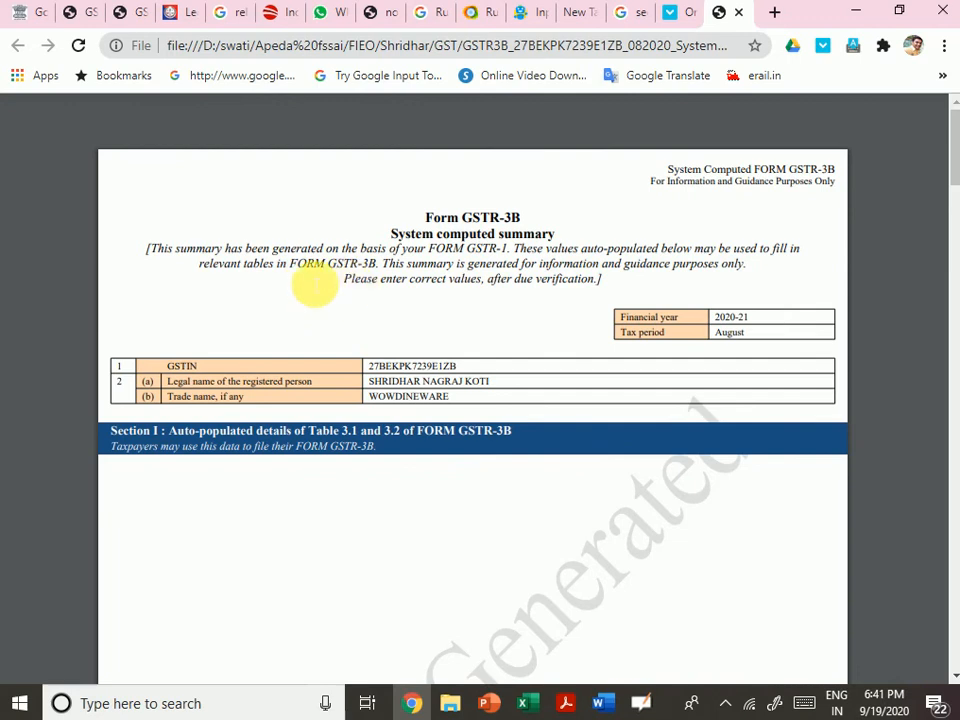
# Return to the GSTR-3B summary page on the portal and proceed to the payment of tax.
pyautogui.click(18, 12)
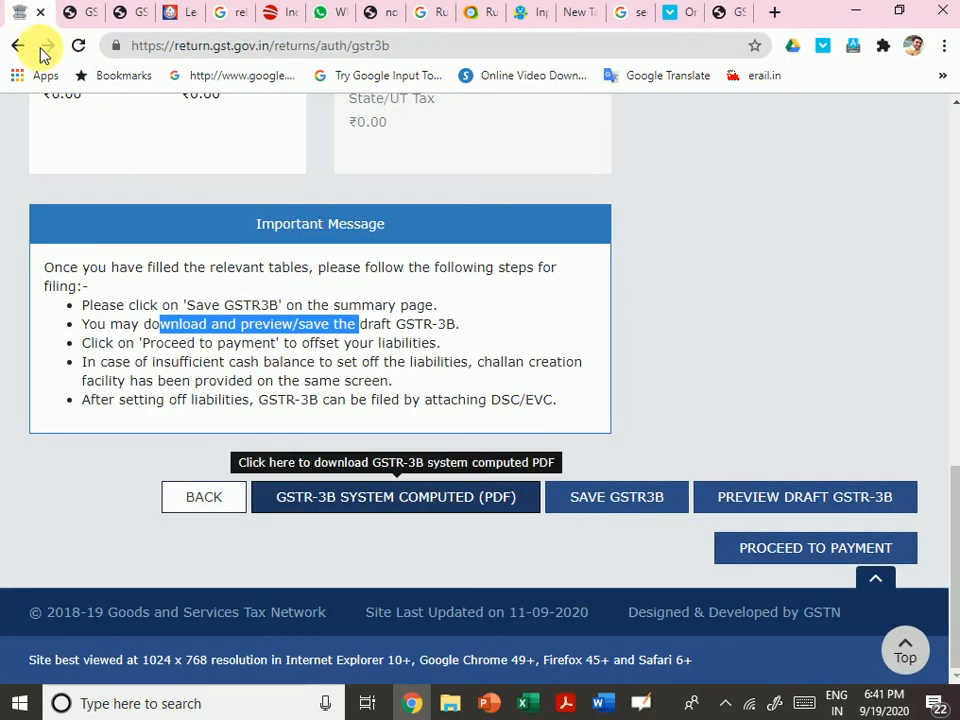
pyautogui.click(575, 578)
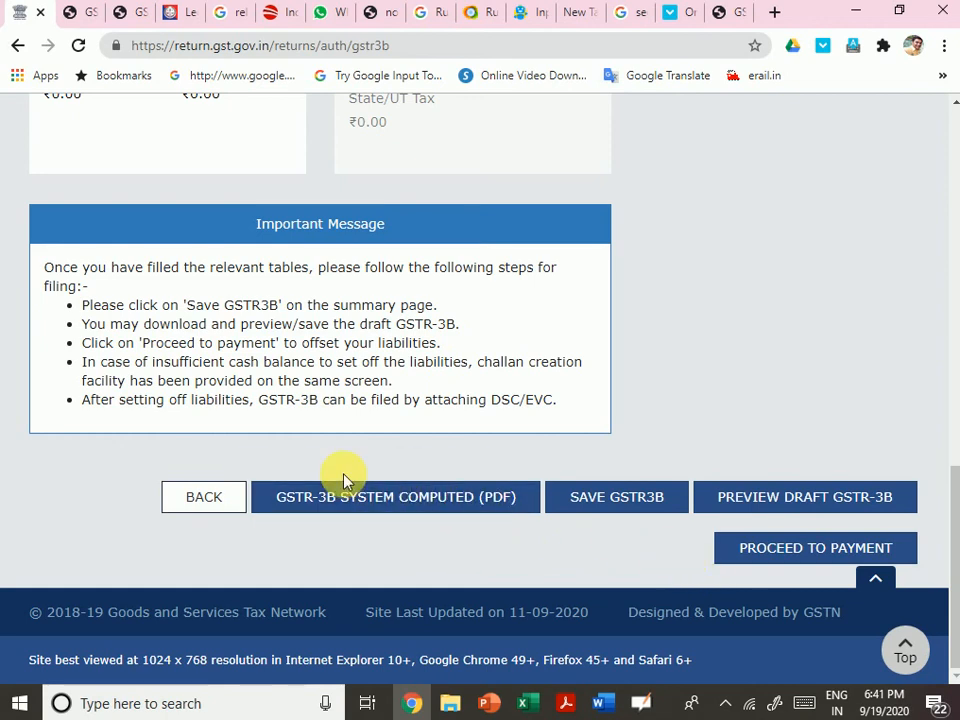
pyautogui.click(763, 552)
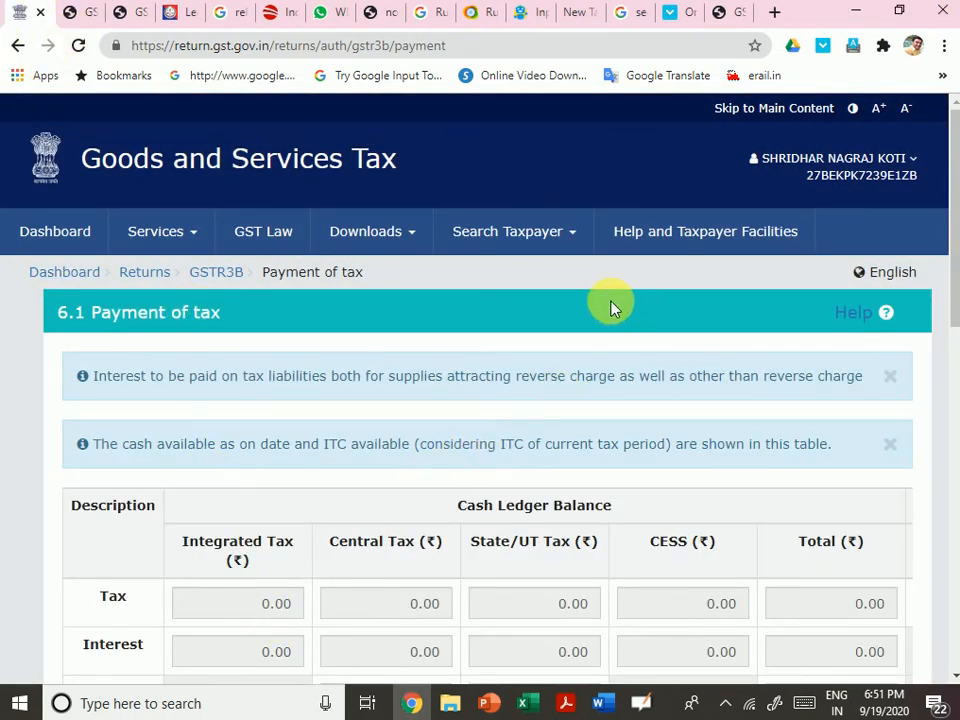
# Examine the cash ledger and credit ledger balances for each tax head in table 6.1 Payment of tax.
pyautogui.scroll(-2, 444, 490)
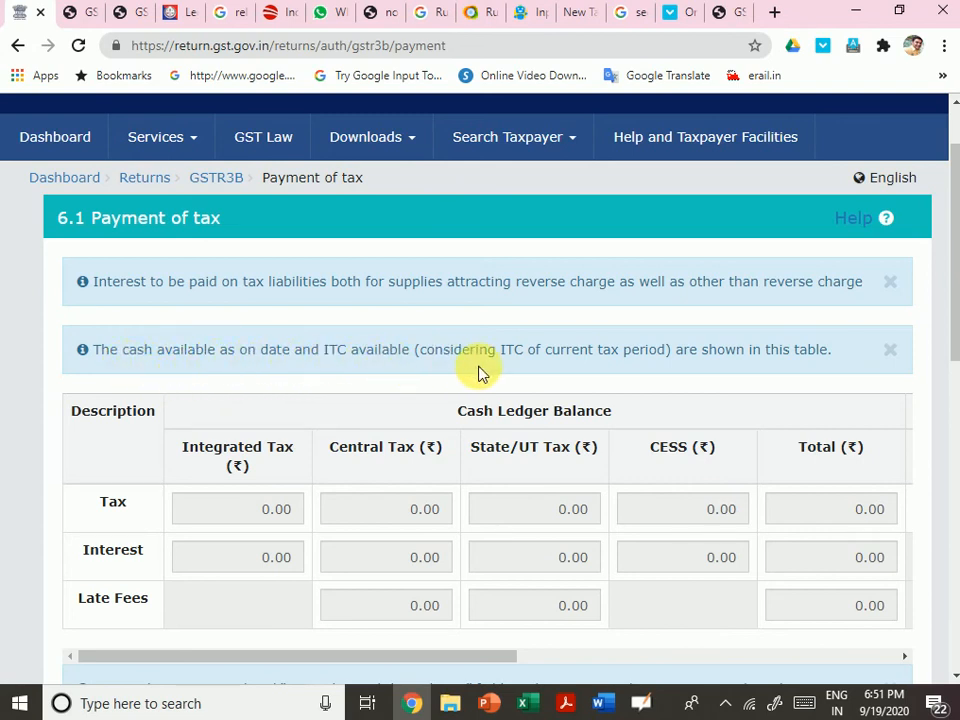
pyautogui.moveTo(479, 349); pyautogui.dragTo(596, 381)
pyautogui.scroll(-2, 500, 425)
pyautogui.moveTo(557, 463); pyautogui.dragTo(156, 450)
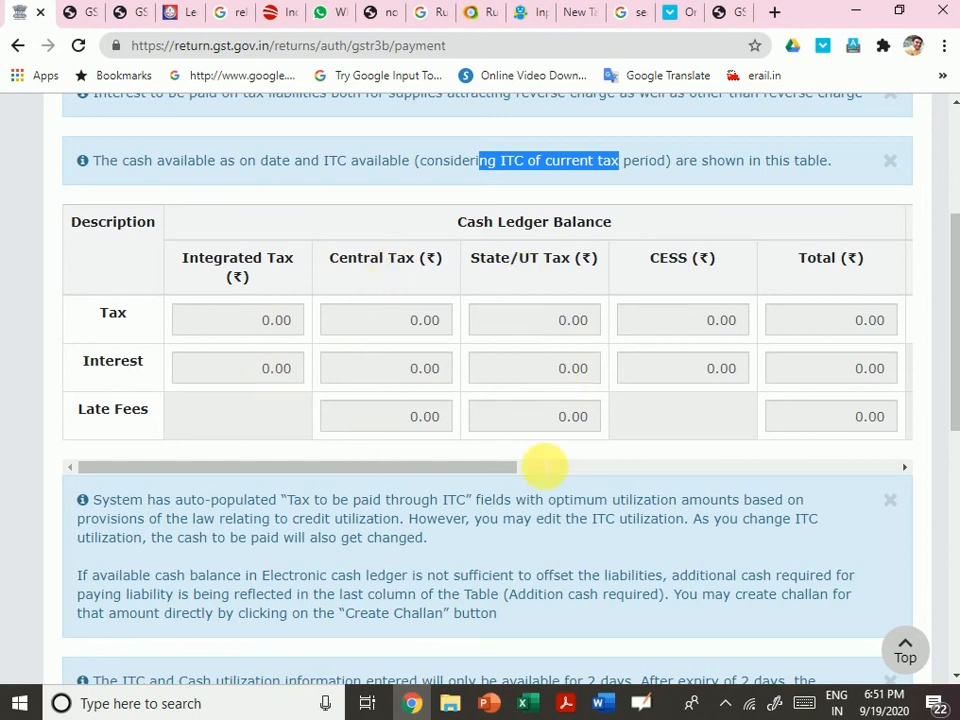
pyautogui.moveTo(443, 470); pyautogui.dragTo(833, 513)
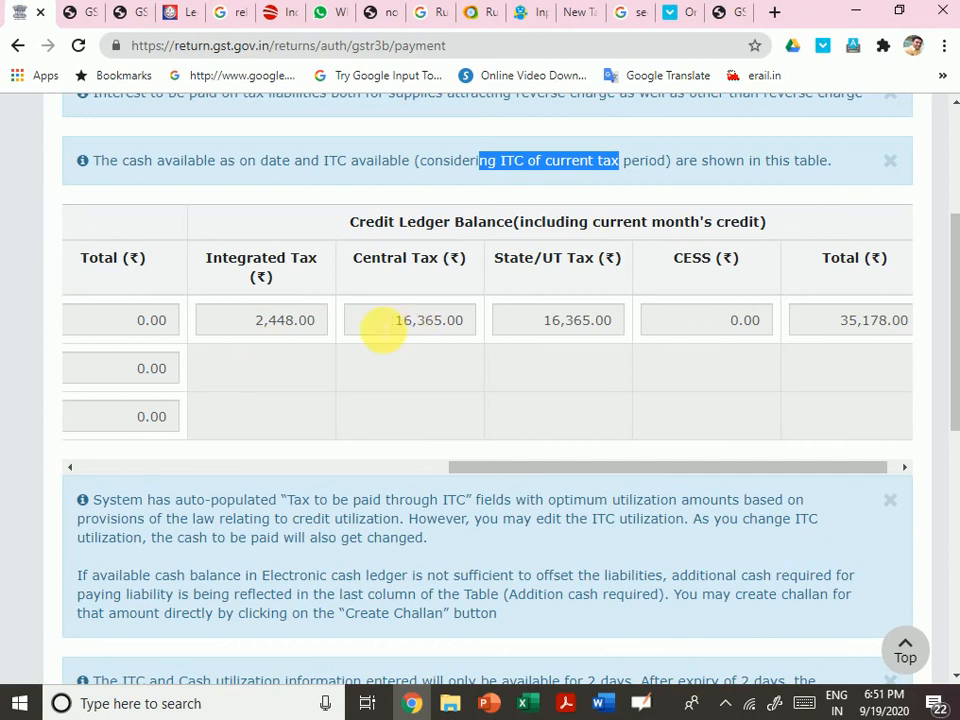
pyautogui.moveTo(410, 320); pyautogui.dragTo(456, 320)
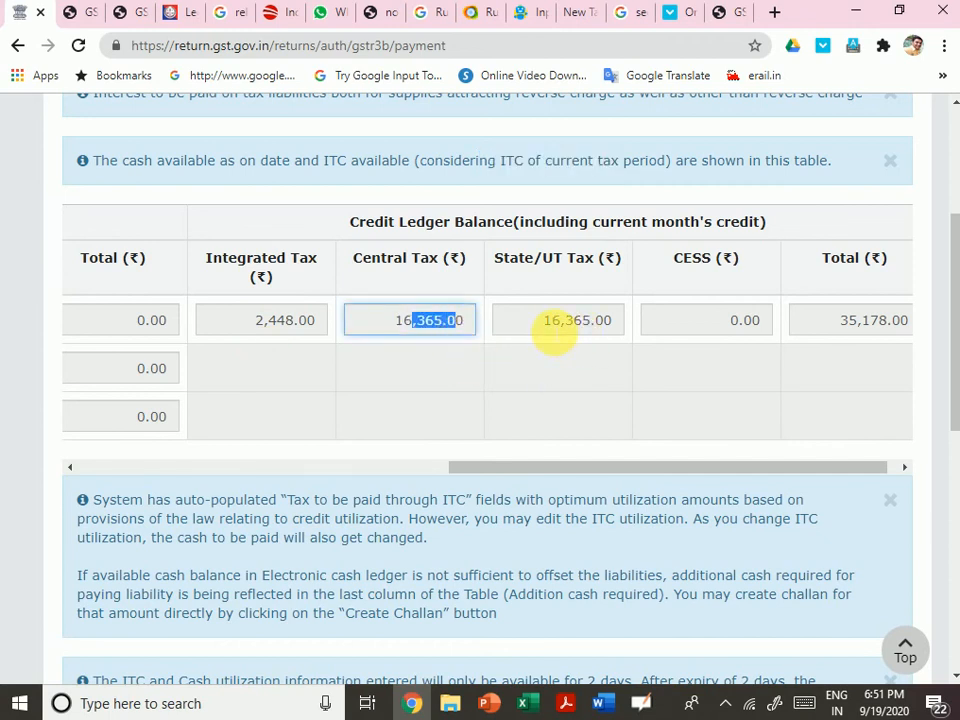
pyautogui.moveTo(565, 320); pyautogui.dragTo(763, 354)
pyautogui.moveTo(735, 468); pyautogui.dragTo(820, 470)
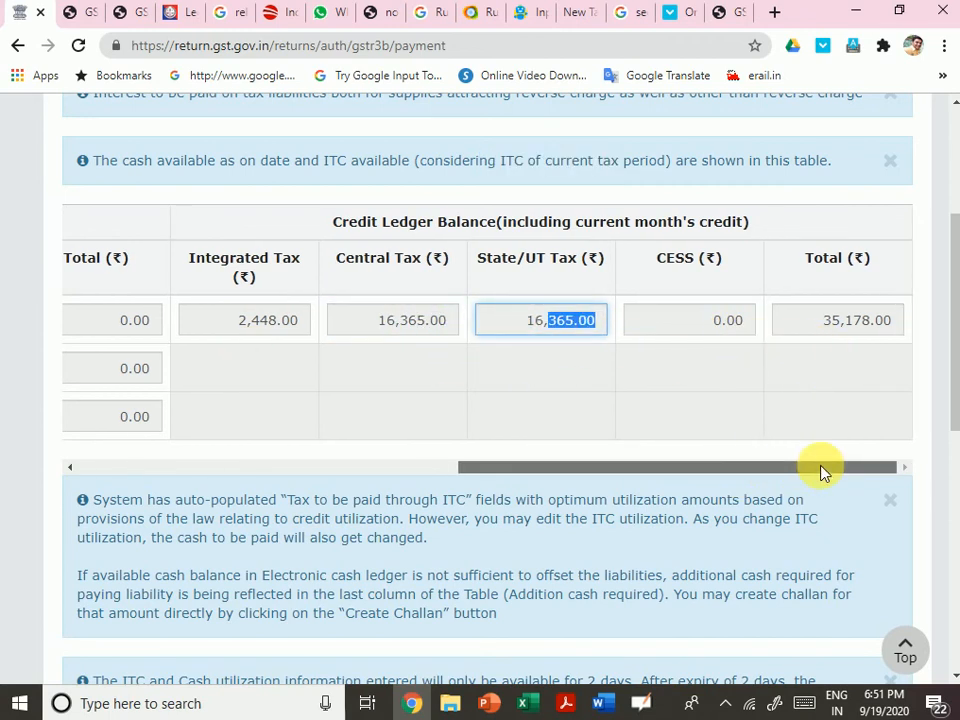
pyautogui.moveTo(586, 470); pyautogui.dragTo(149, 463)
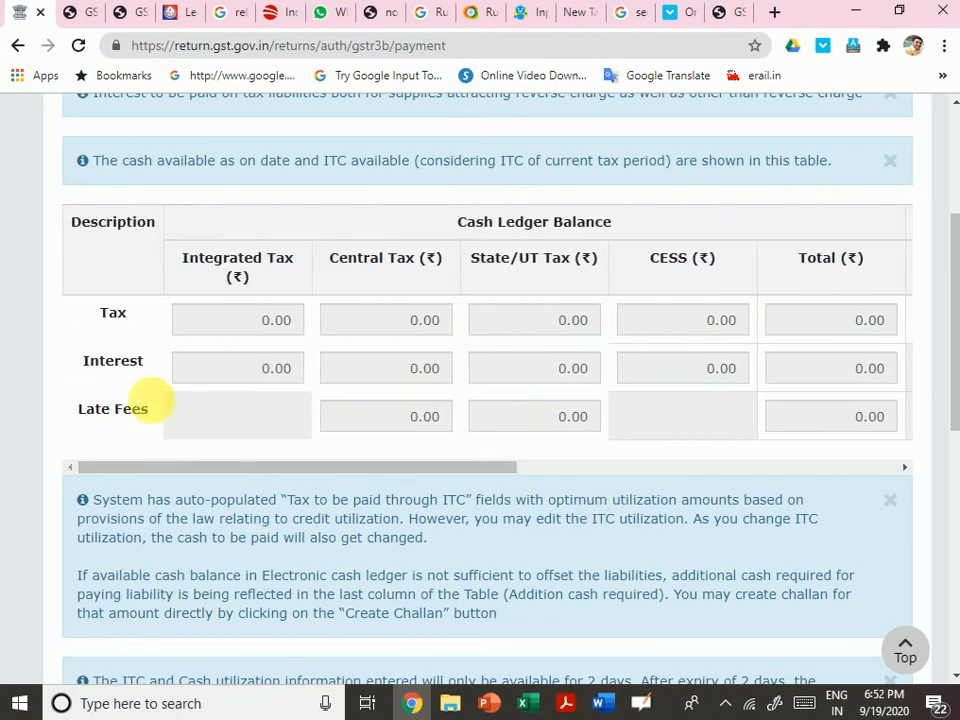
# Read the notes on auto-populated "Tax to be paid through ITC" fields and compare them with the Paid through ITC table.
pyautogui.scroll(-2, 670, 440)
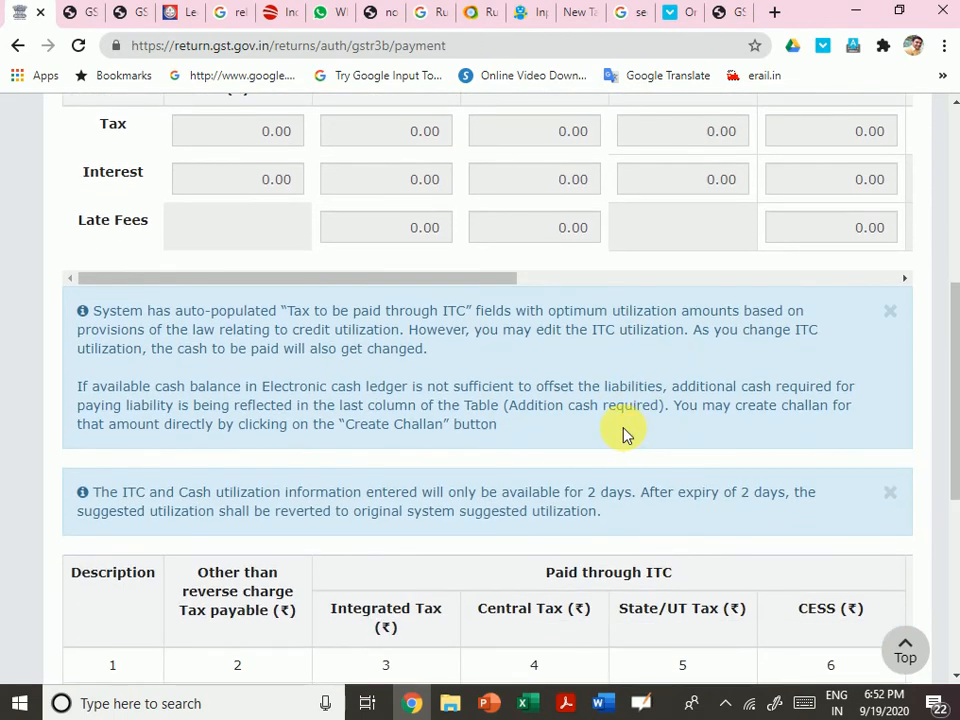
pyautogui.scroll(-2, 624, 433)
pyautogui.scroll(1, 293, 340)
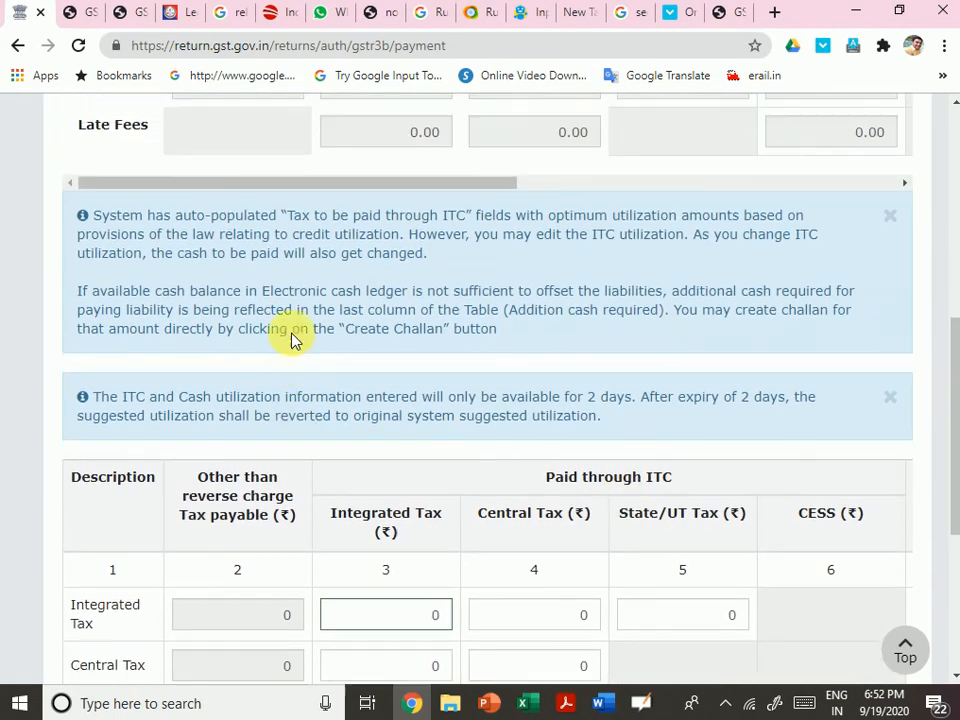
pyautogui.moveTo(287, 216); pyautogui.dragTo(478, 220)
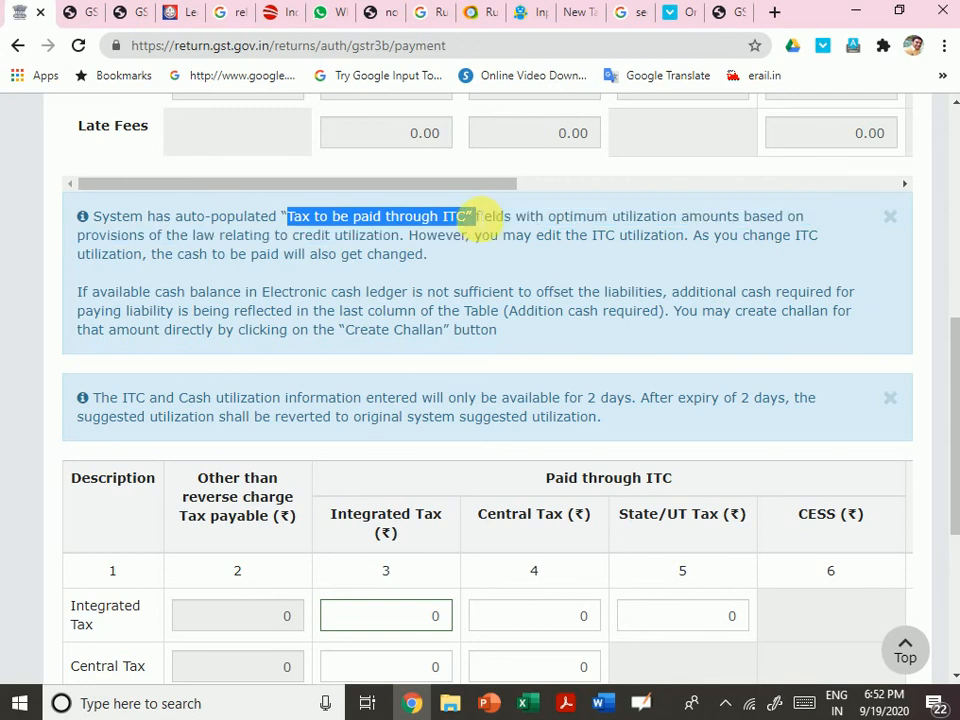
pyautogui.scroll(-2, 540, 335)
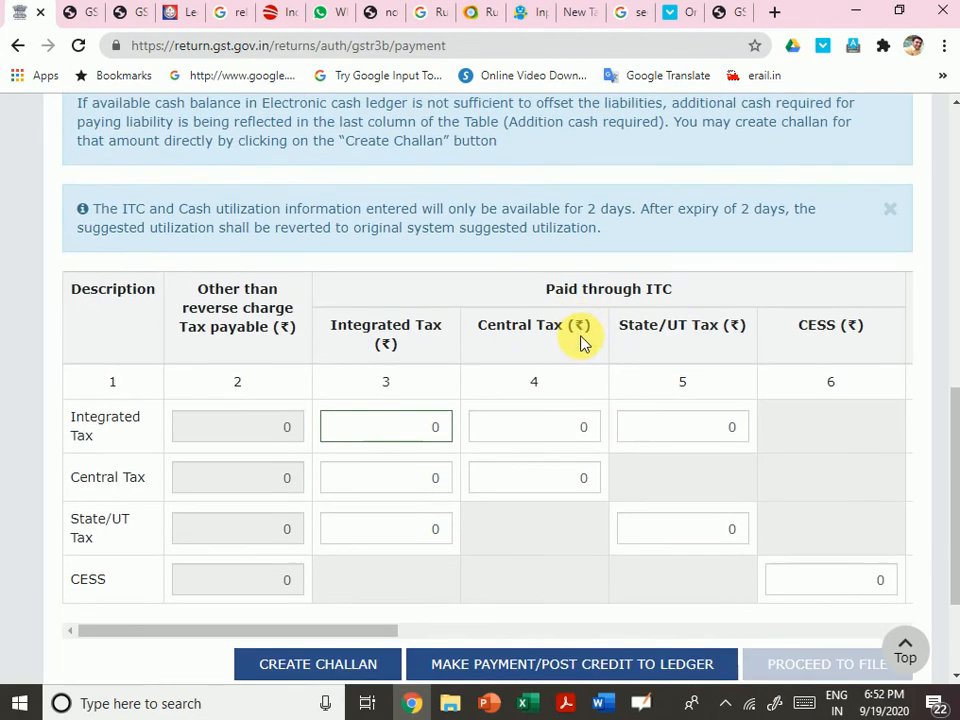
pyautogui.scroll(2, 640, 297)
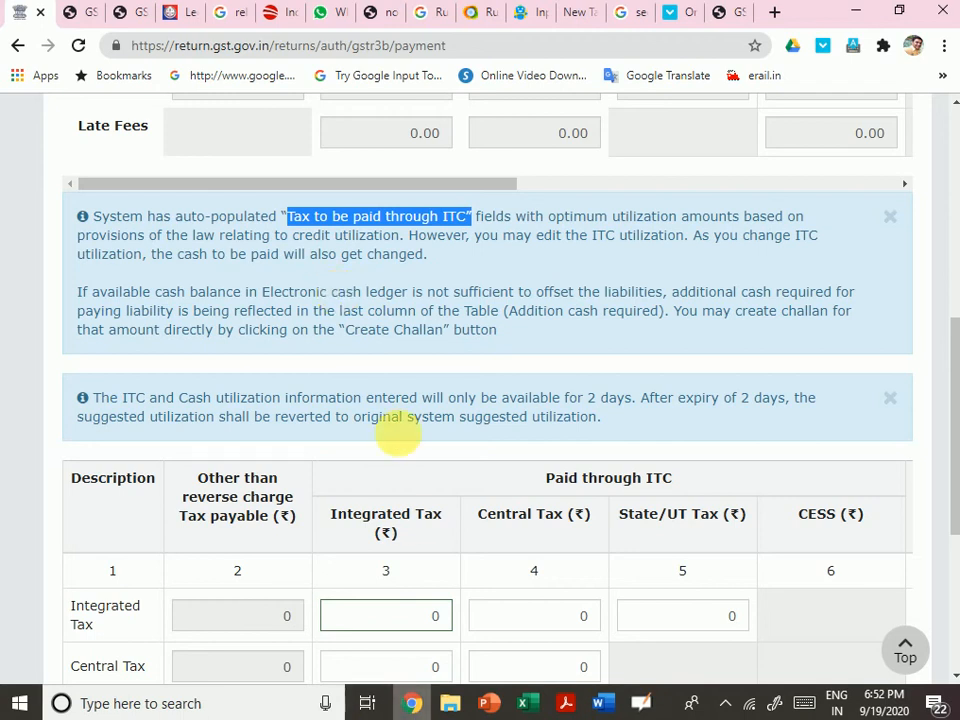
# Inspect the tax payable and Paid through ITC fields, checking the credit available for the State/UT Tax row.
pyautogui.scroll(-3, 422, 525)
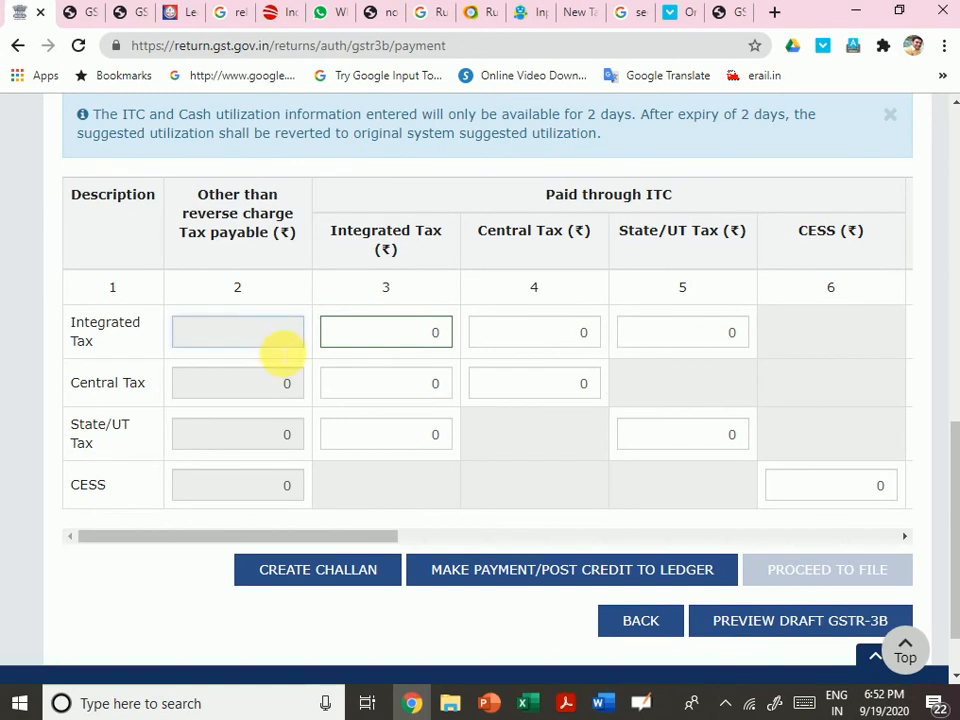
pyautogui.click(282, 343)
pyautogui.moveTo(332, 540)
pyautogui.mouseDown()
pyautogui.moveTo(399, 546)
pyautogui.moveTo(313, 542)
pyautogui.mouseUp()
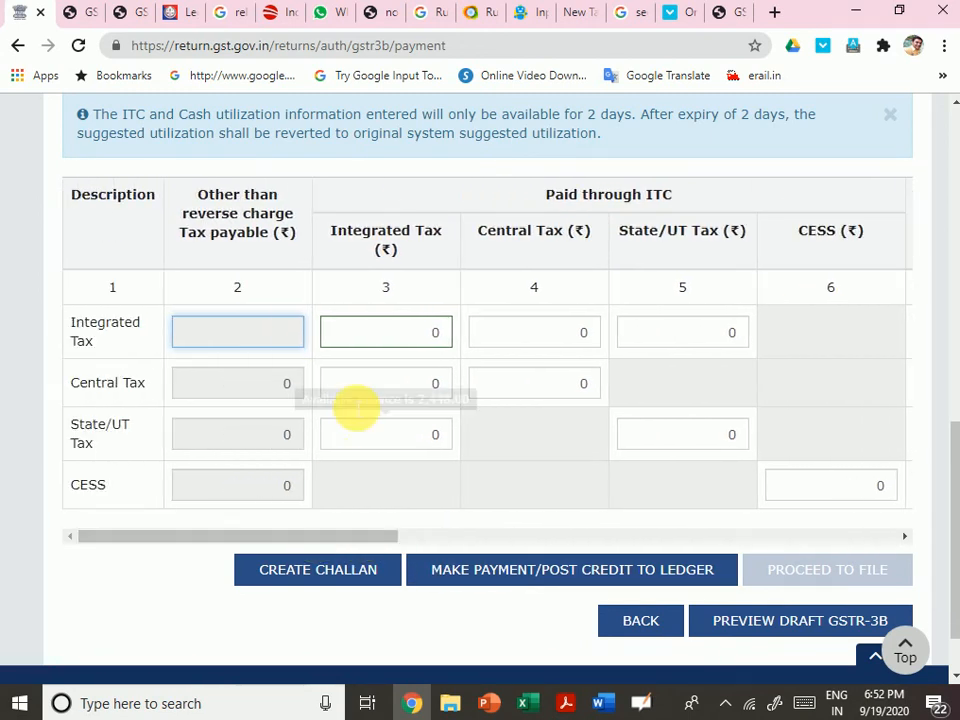
pyautogui.click(432, 432)
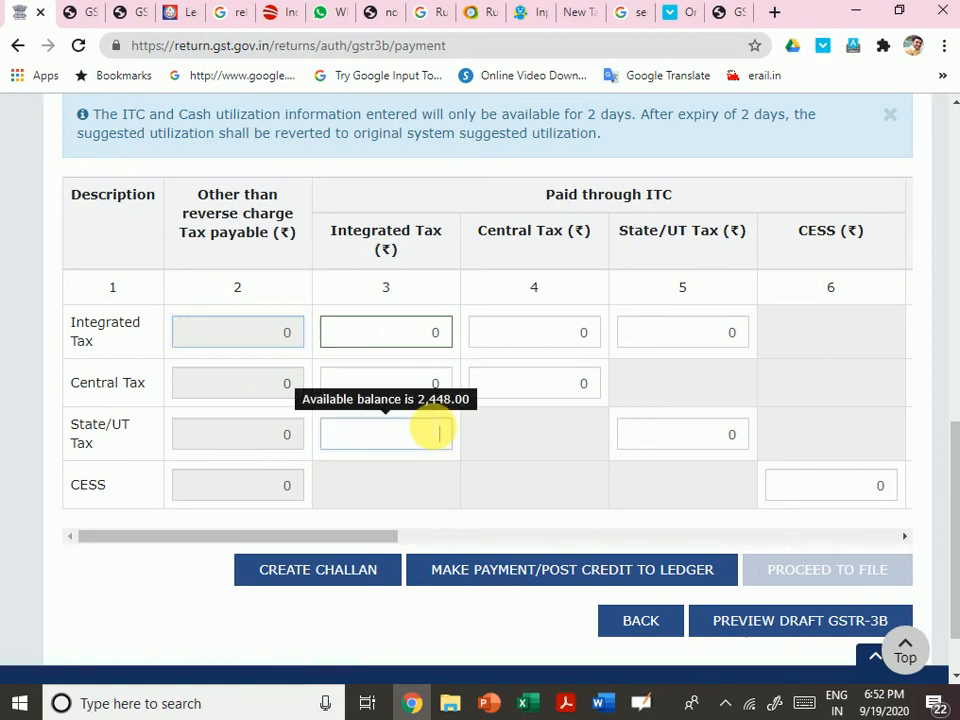
pyautogui.click(118, 586)
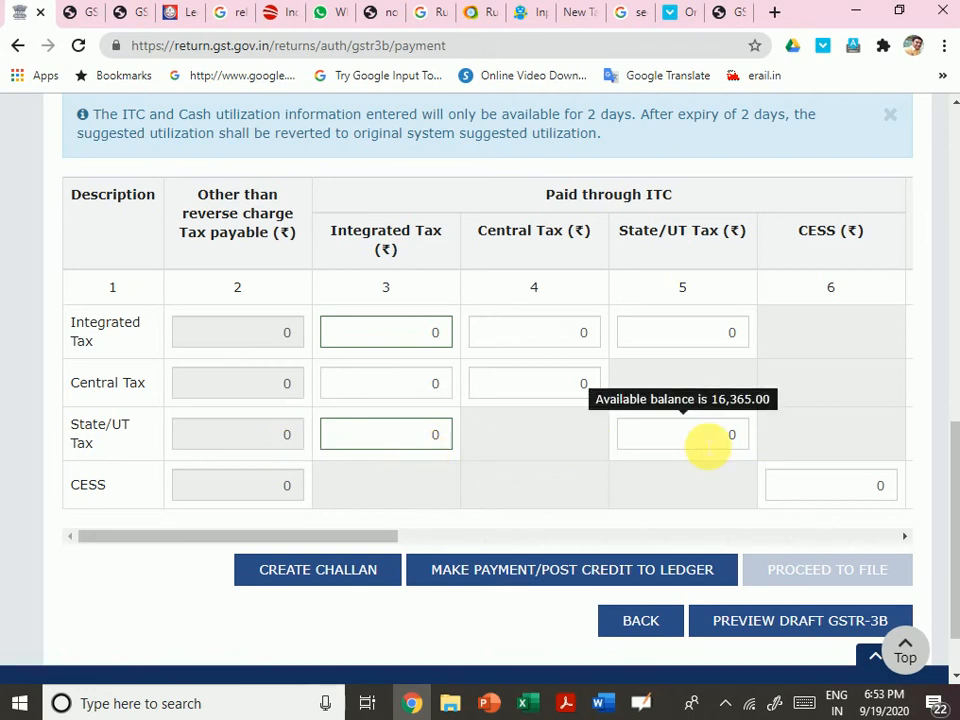
# Examine the column for other than reverse charge tax to be paid in cash, comparing it with the ITC columns.
pyautogui.moveTo(315, 544); pyautogui.dragTo(390, 550)
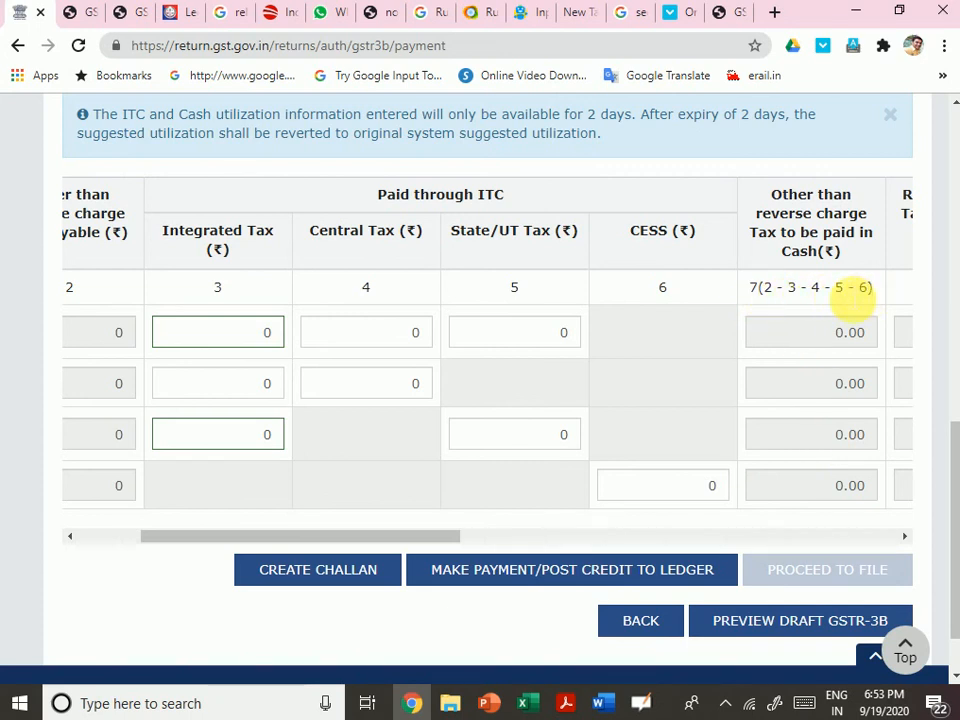
pyautogui.moveTo(403, 542); pyautogui.dragTo(348, 542)
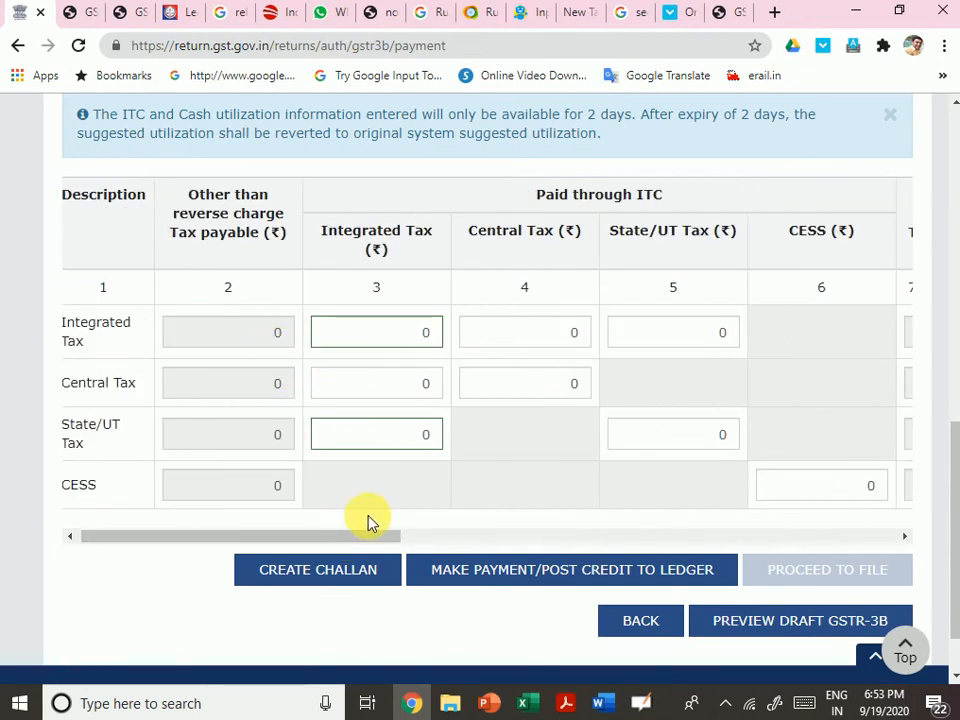
pyautogui.moveTo(368, 540); pyautogui.dragTo(455, 548)
# Extend the portal login session and recheck the Cash Ledger Balance table in 6.1 Payment of tax.
pyautogui.scroll(6, 460, 546)
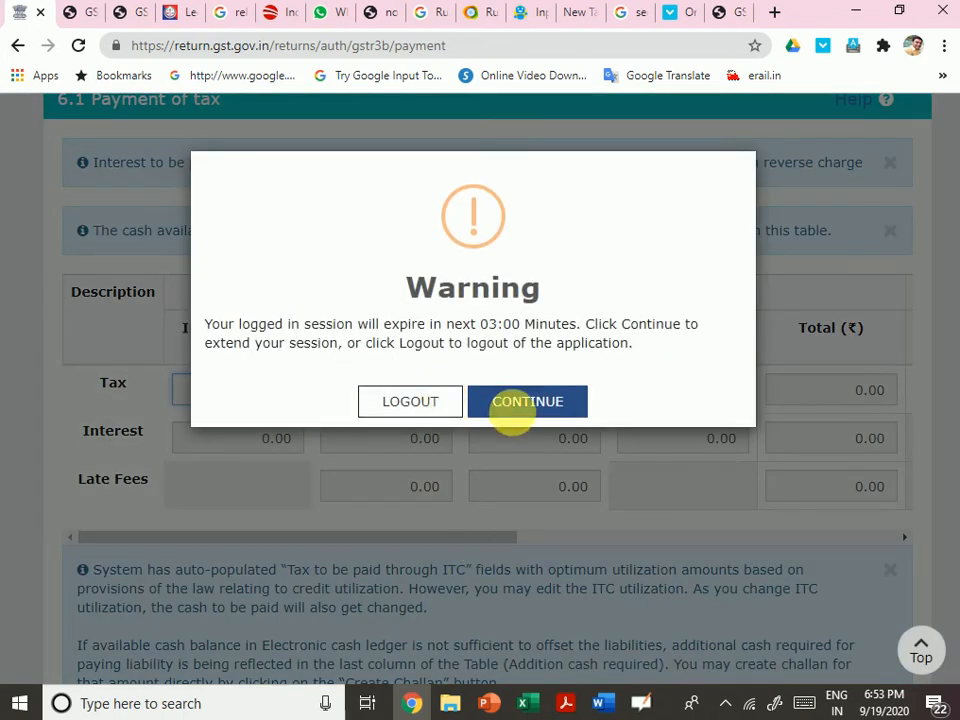
pyautogui.click(524, 404)
pyautogui.moveTo(432, 541); pyautogui.dragTo(274, 539)
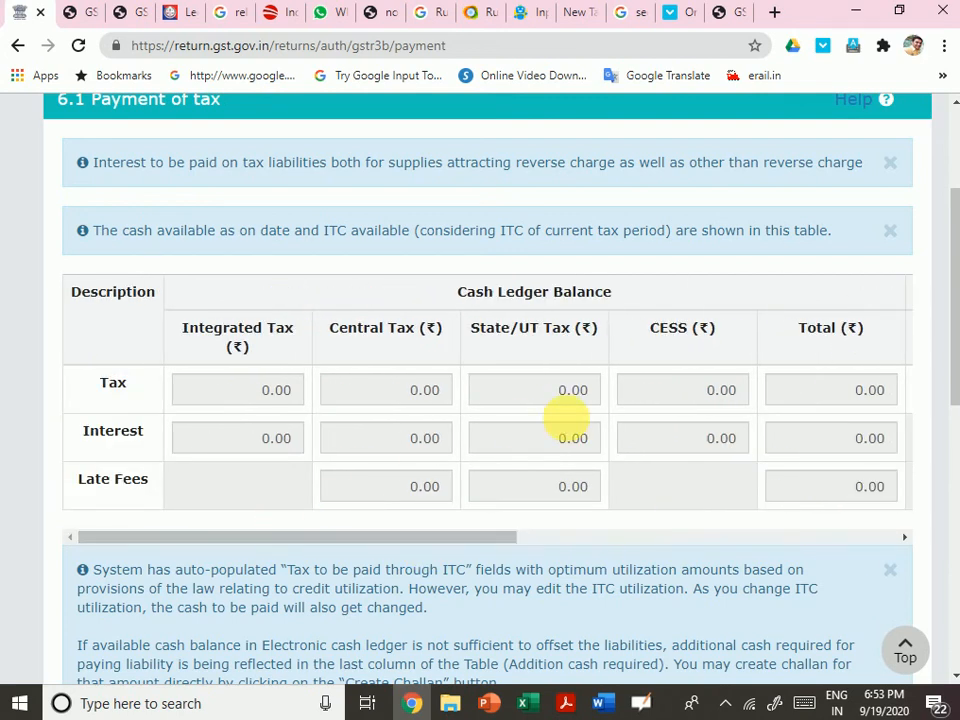
pyautogui.moveTo(461, 541); pyautogui.dragTo(439, 557)
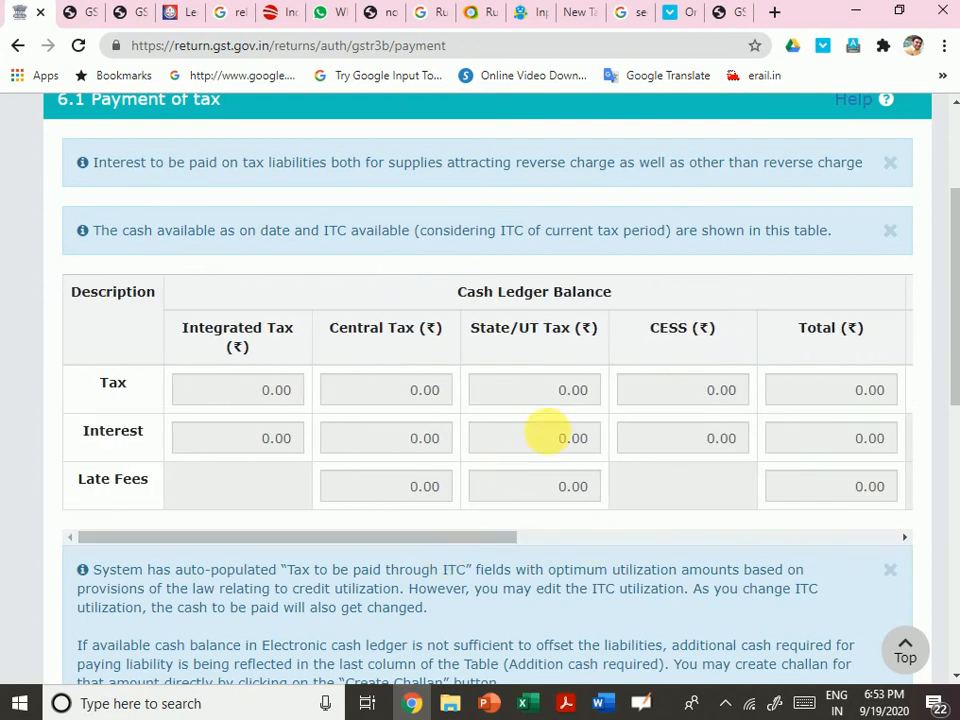
# Check the credit balances available for offsetting the Integrated Tax and Central Tax rows in the Paid through ITC table.
pyautogui.scroll(-1, 556, 445)
pyautogui.scroll(-6, 556, 445)
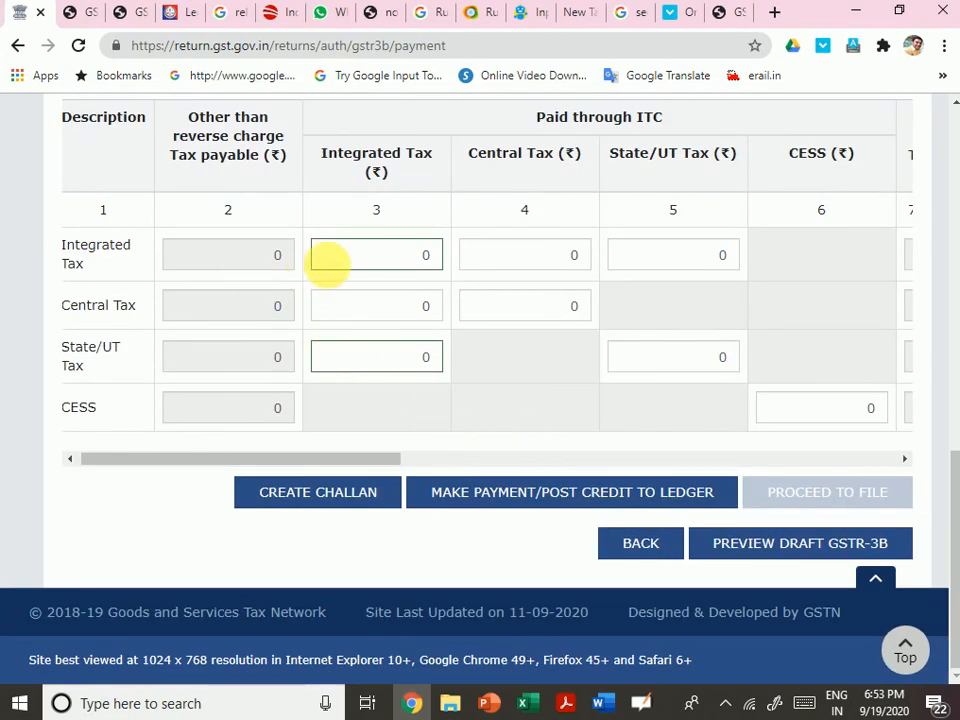
pyautogui.moveTo(490, 272)
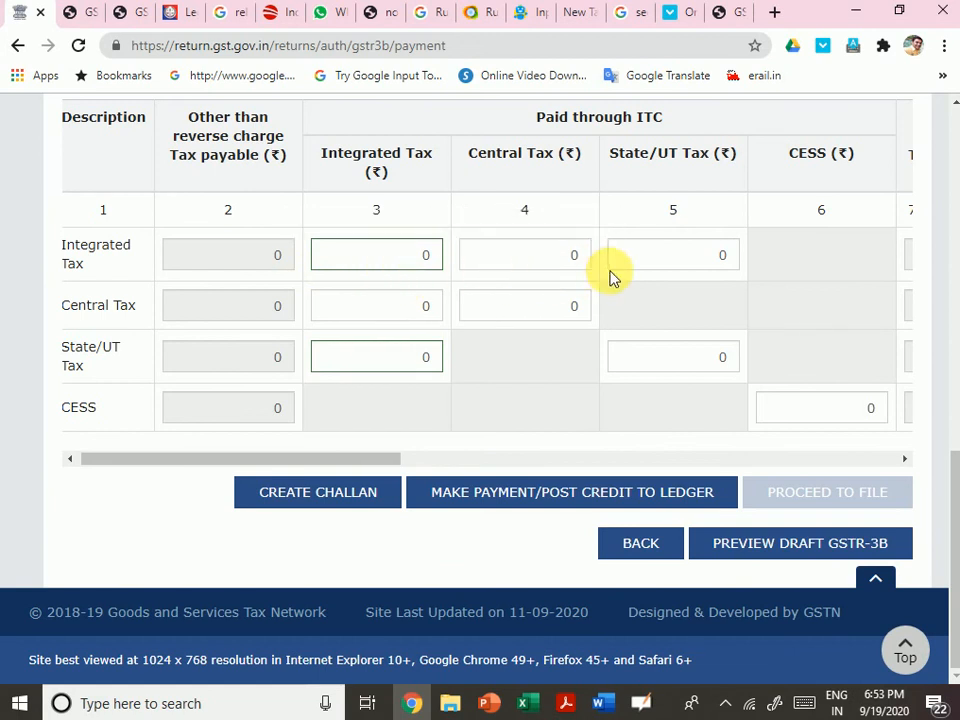
pyautogui.moveTo(628, 266)
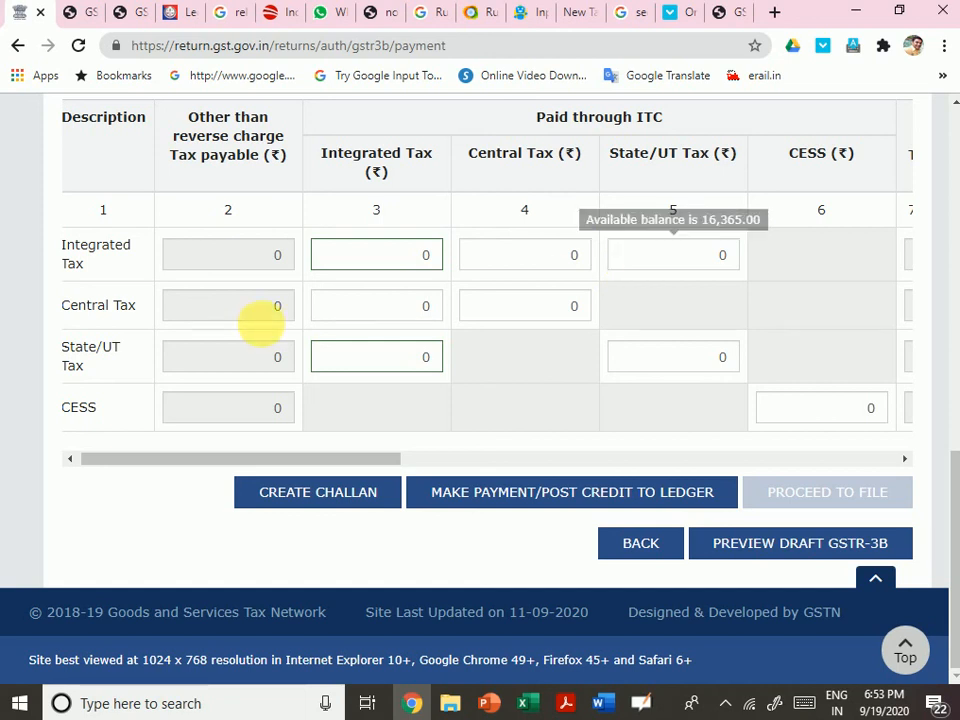
pyautogui.click(278, 314)
pyautogui.moveTo(386, 314)
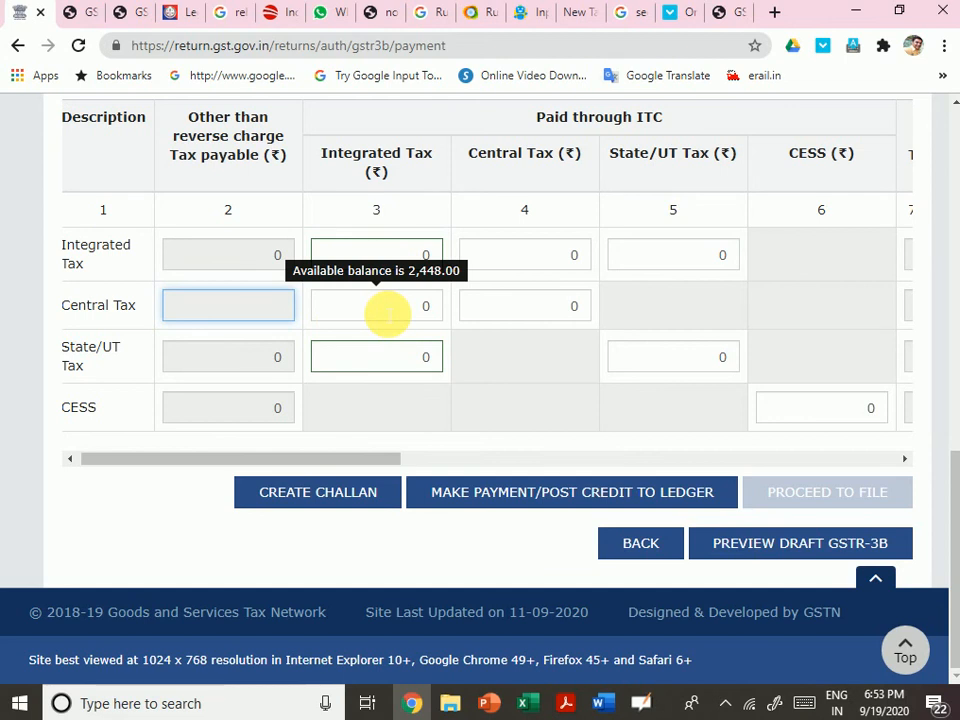
pyautogui.moveTo(497, 306)
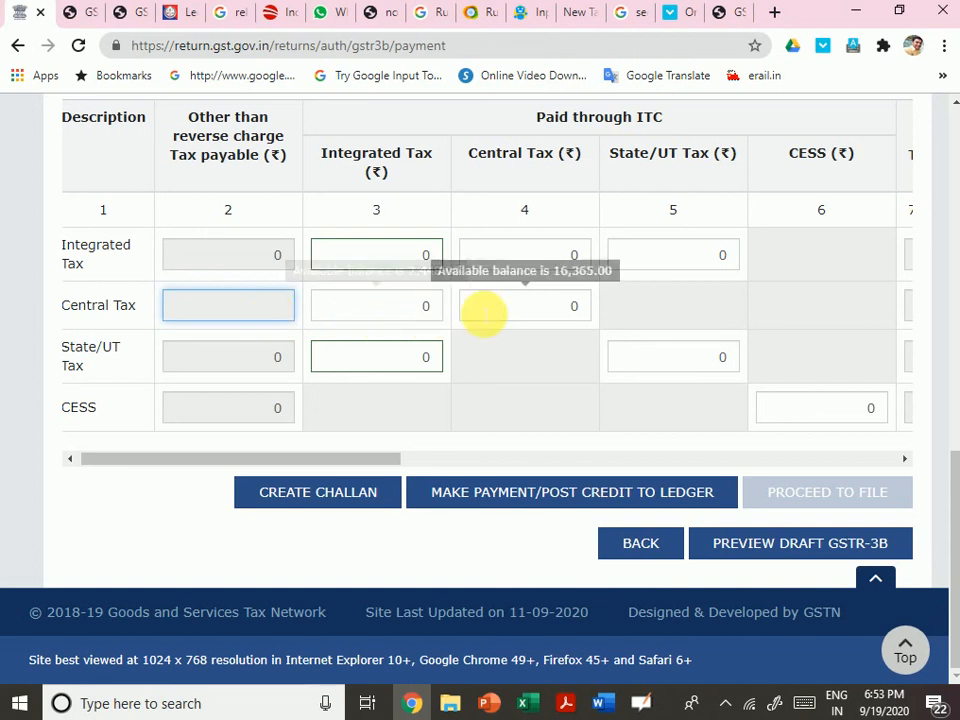
# Check the available ITC balances and examine the reverse charge tax payable and tax to be paid in cash columns.
pyautogui.moveTo(424, 369)
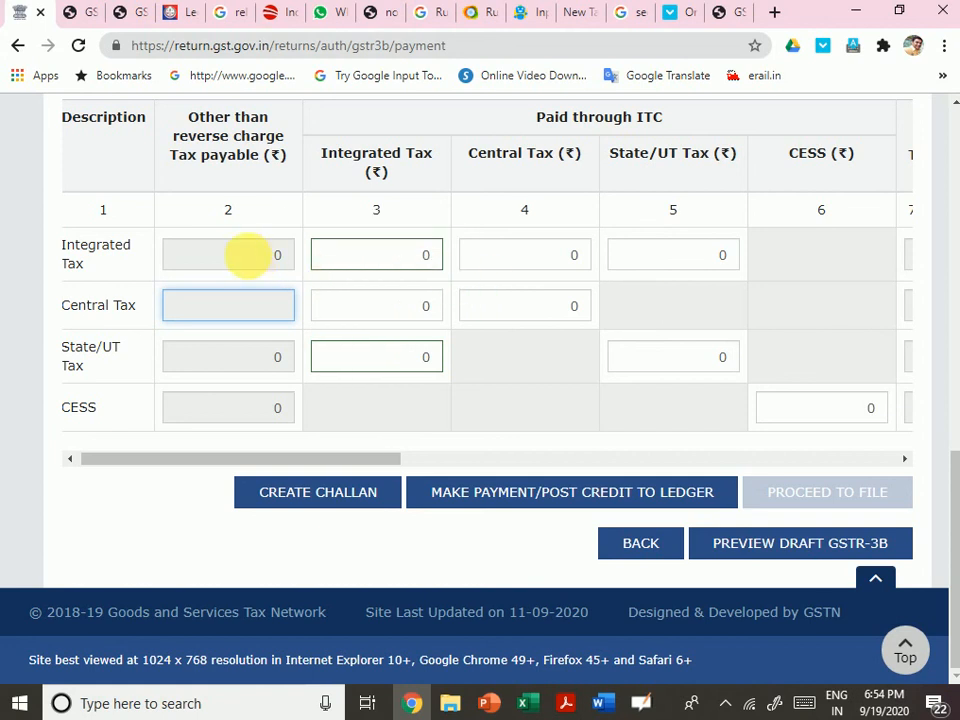
pyautogui.moveTo(707, 281)
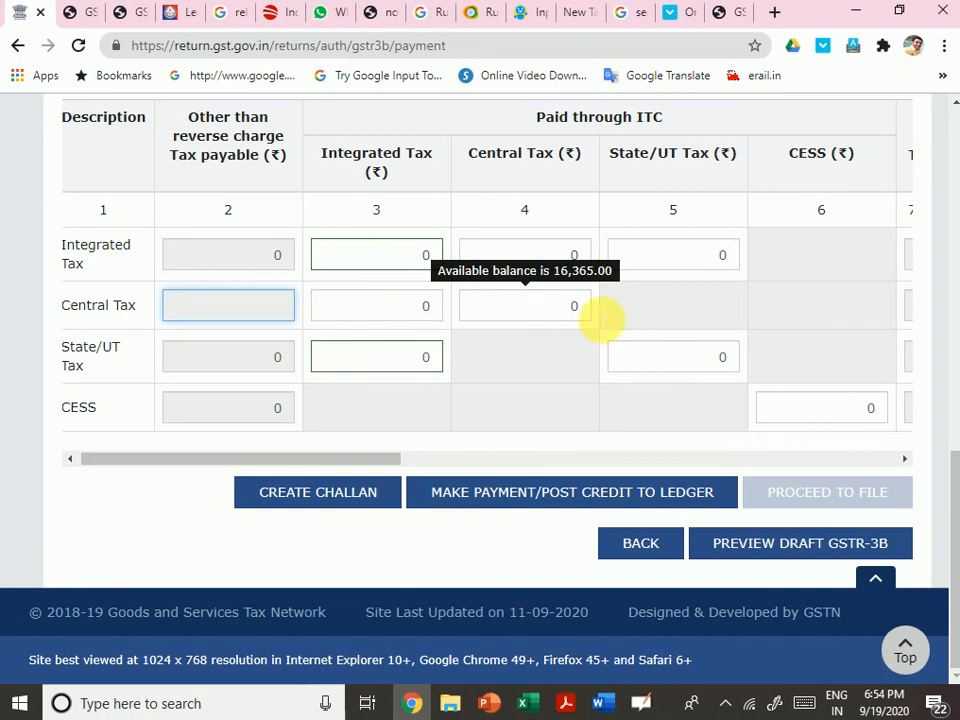
pyautogui.moveTo(370, 458); pyautogui.dragTo(525, 467)
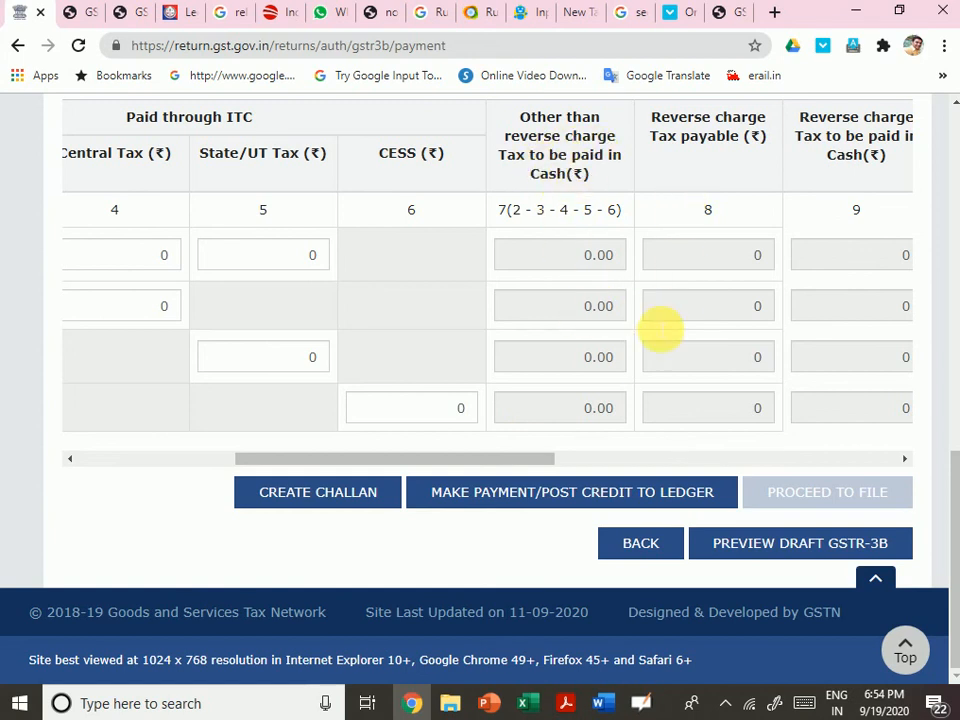
pyautogui.moveTo(549, 463); pyautogui.dragTo(574, 461)
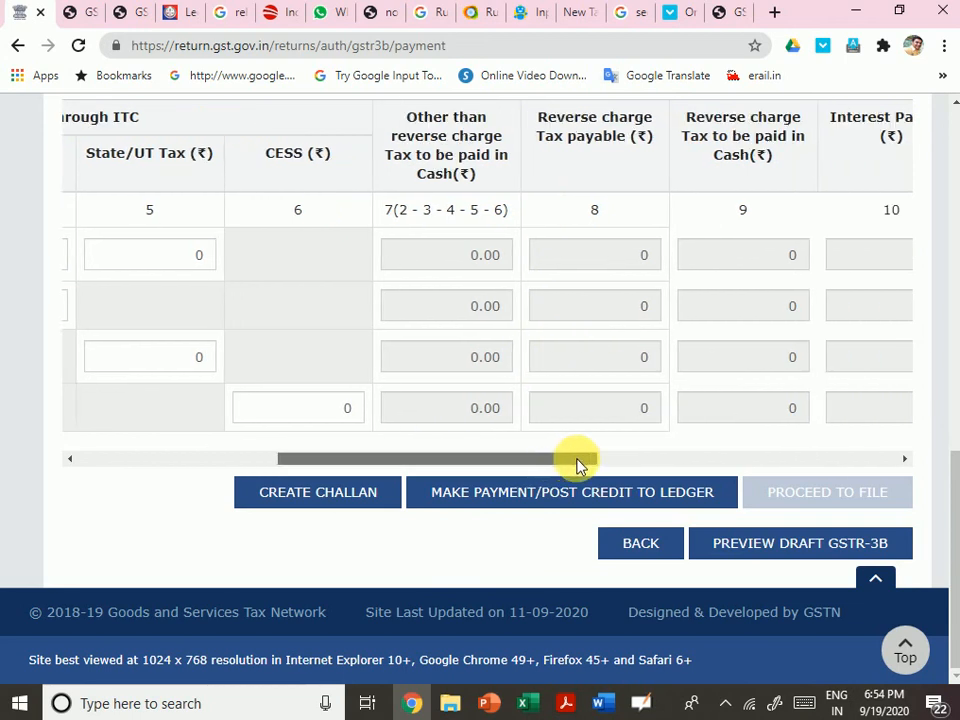
pyautogui.click(620, 310)
pyautogui.press('BackSpace')
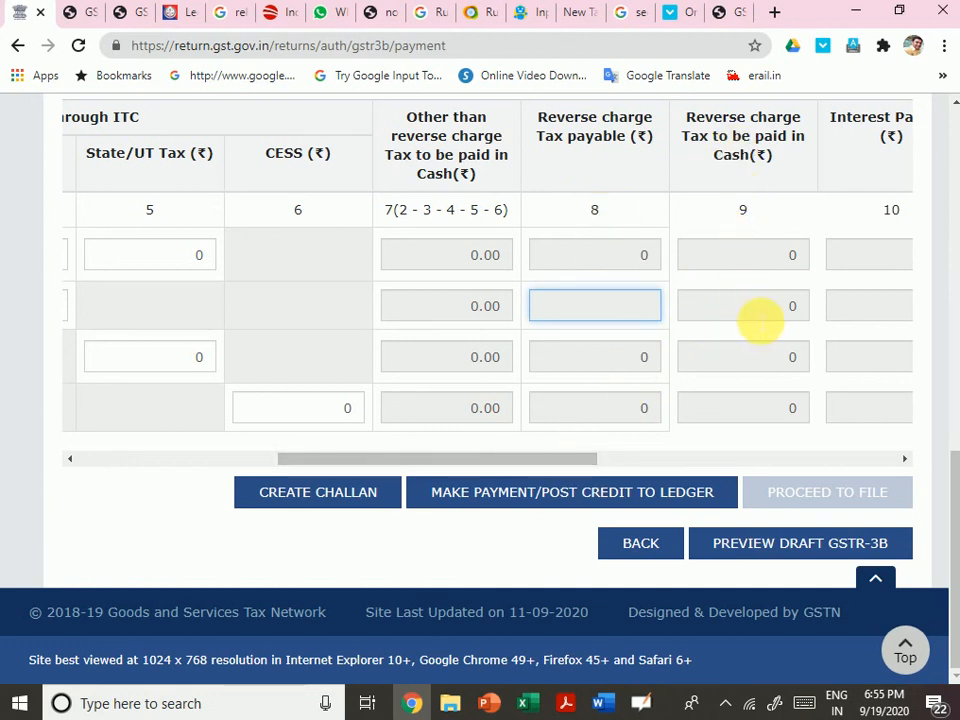
# Examine the interest, late fee, utilizable cash and additional cash columns, and recheck the Integrated Tax credit available for the Central Tax row.
pyautogui.moveTo(514, 461); pyautogui.dragTo(603, 466)
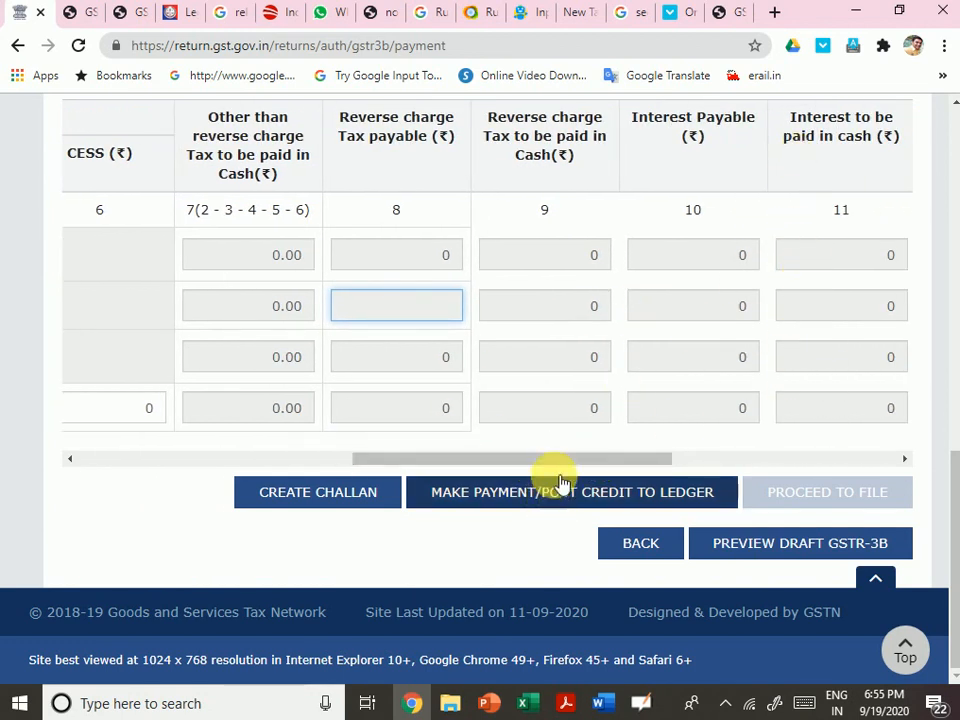
pyautogui.moveTo(578, 463); pyautogui.dragTo(746, 461)
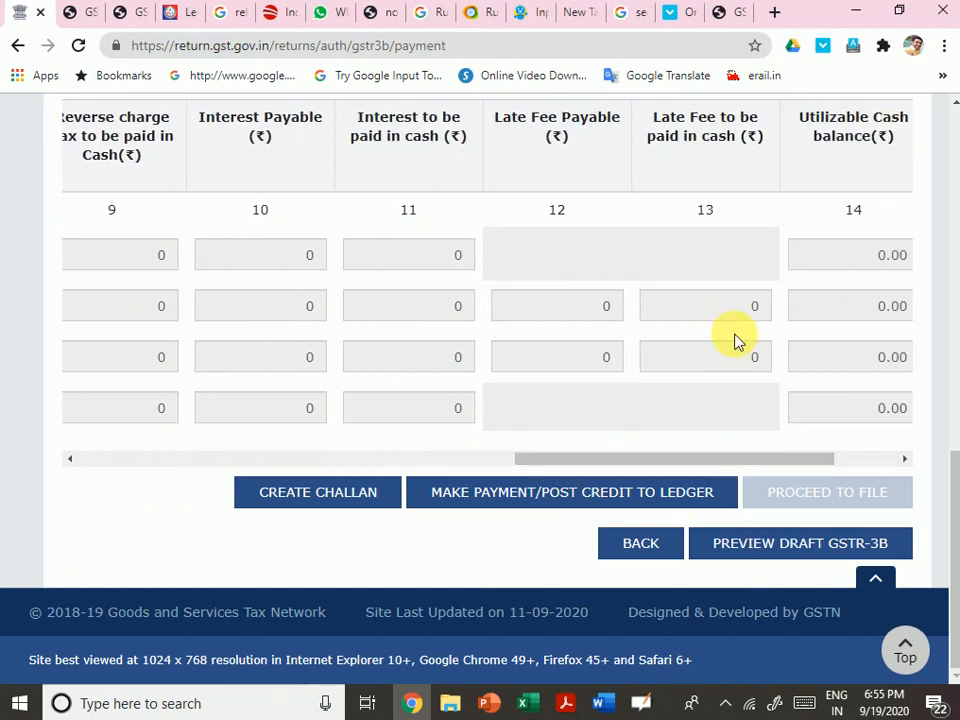
pyautogui.moveTo(660, 466); pyautogui.dragTo(726, 459)
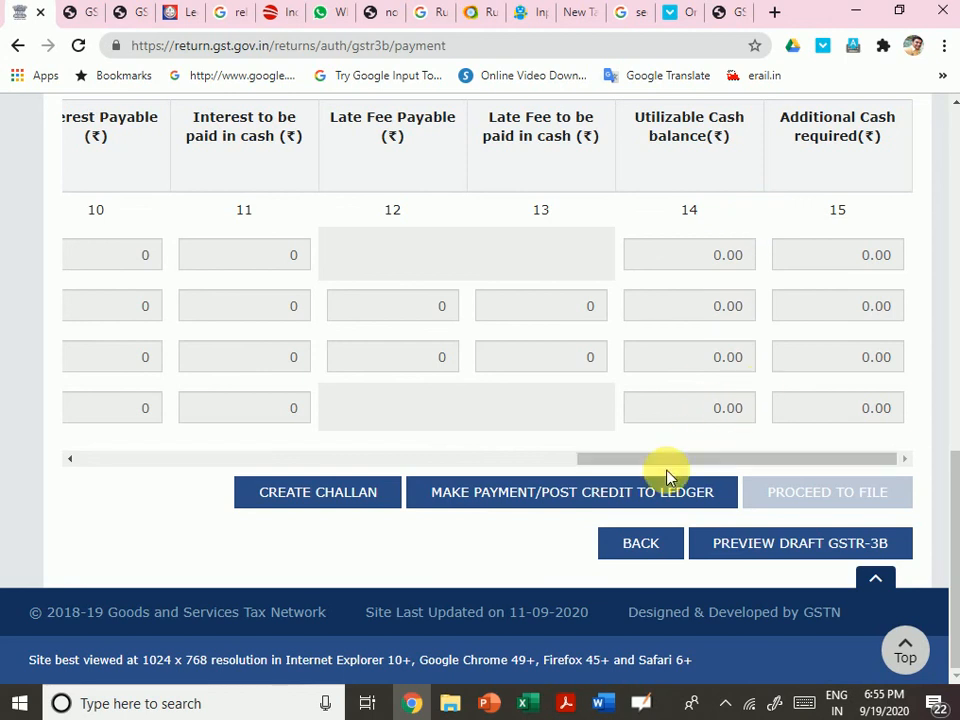
pyautogui.moveTo(660, 463); pyautogui.dragTo(75, 437)
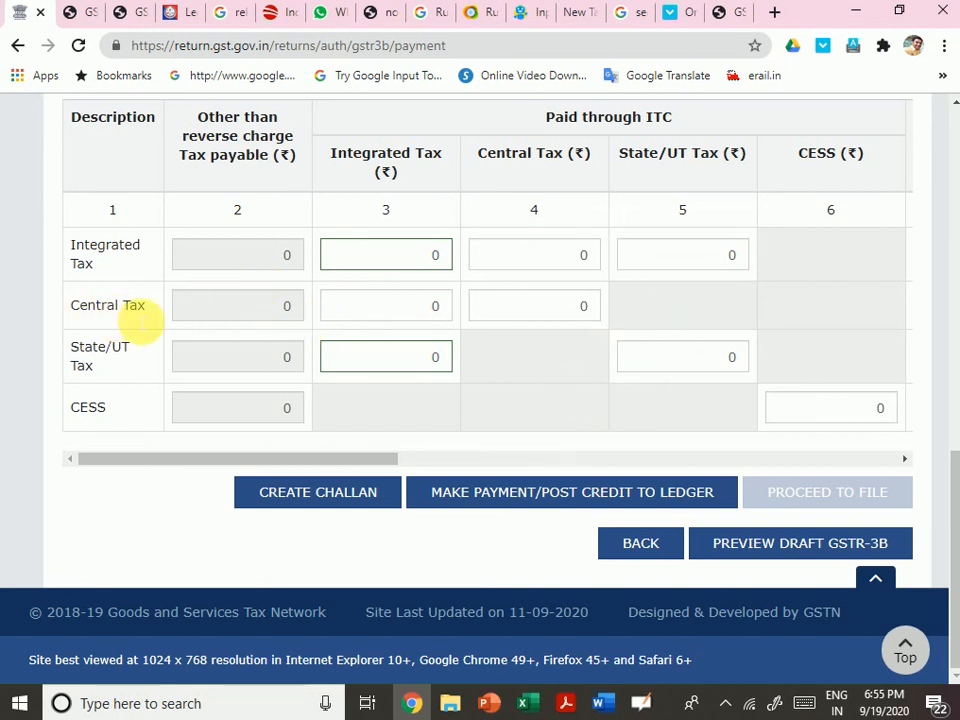
pyautogui.click(383, 318)
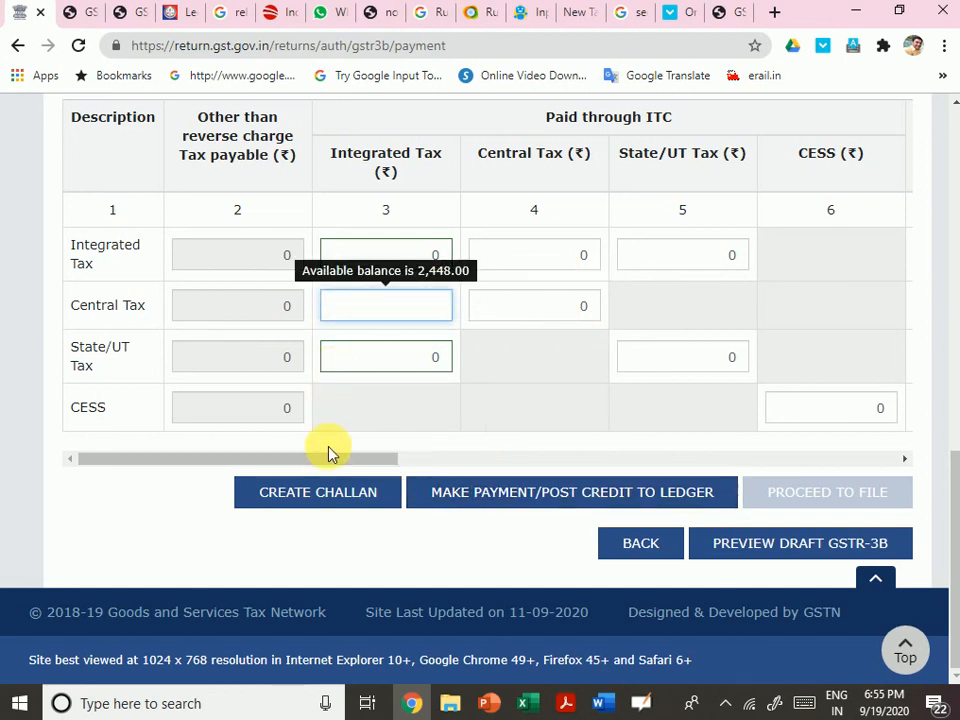
pyautogui.moveTo(350, 463); pyautogui.dragTo(232, 478)
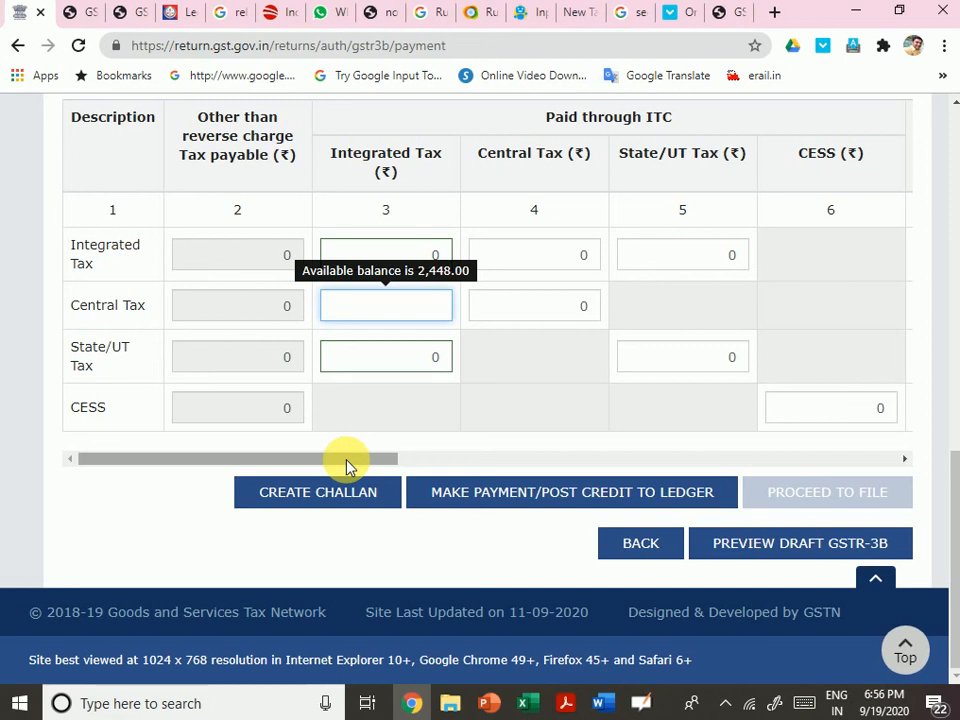
# Try to make the payment and post the credit to the ledger, agreeing to the credit claim and utilization, and review the payment page.
pyautogui.click(533, 500)
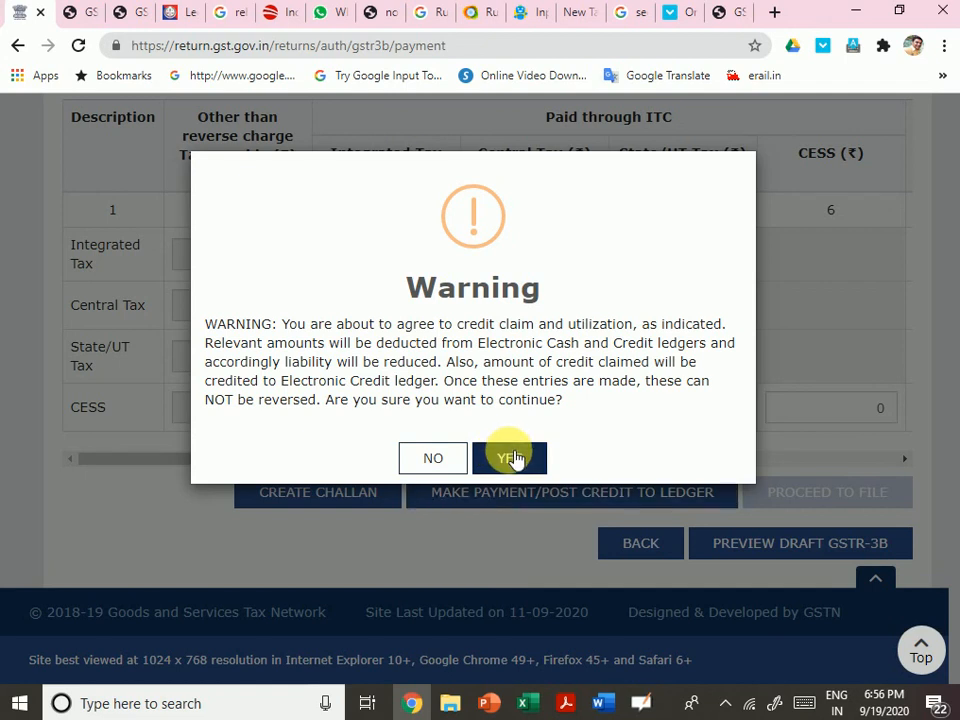
pyautogui.click(510, 458)
pyautogui.scroll(-1, 790, 447)
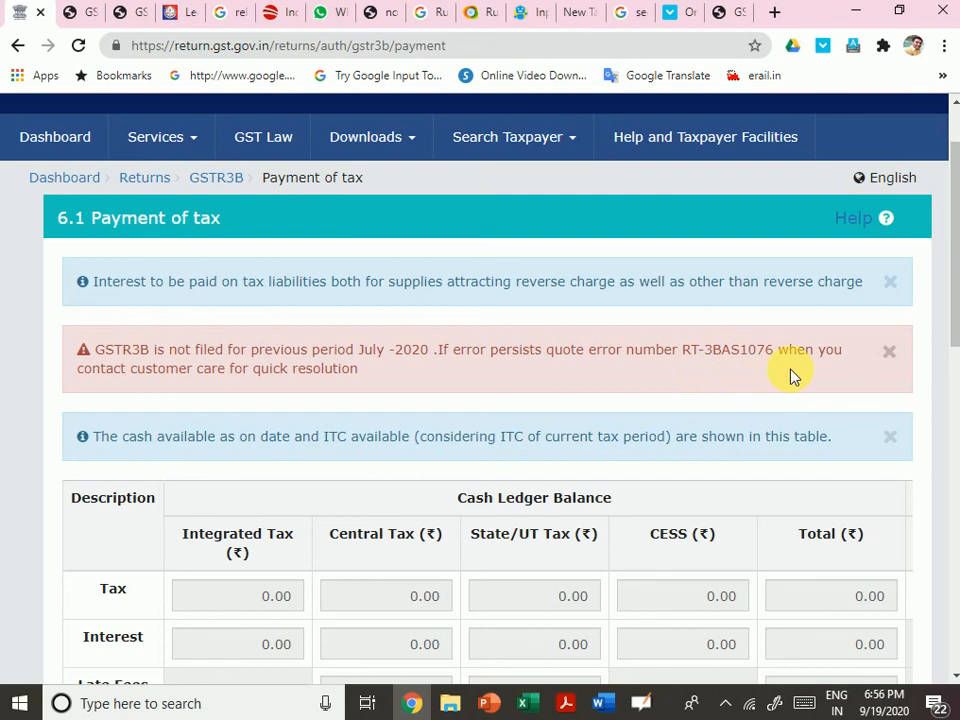
pyautogui.scroll(-10, 790, 375)
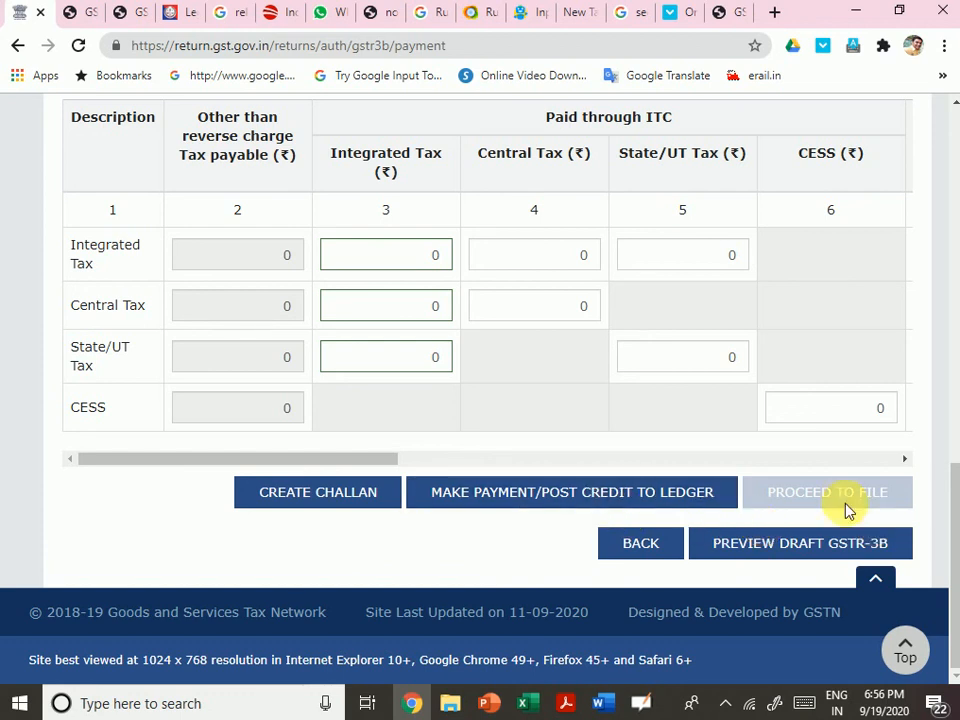
pyautogui.scroll(3, 833, 500)
pyautogui.scroll(-3, 833, 500)
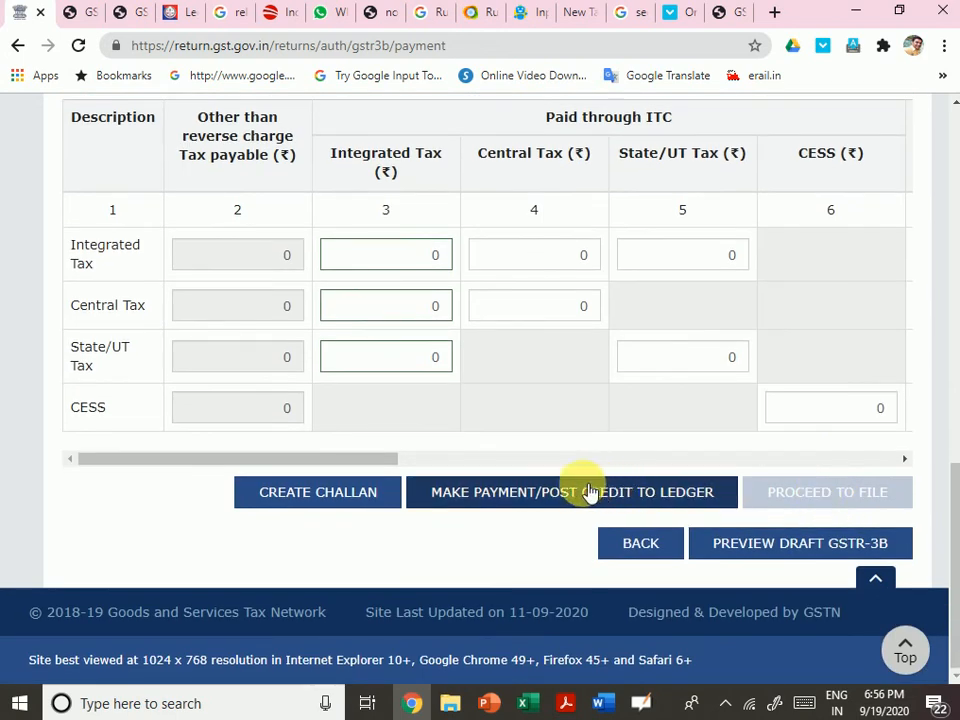